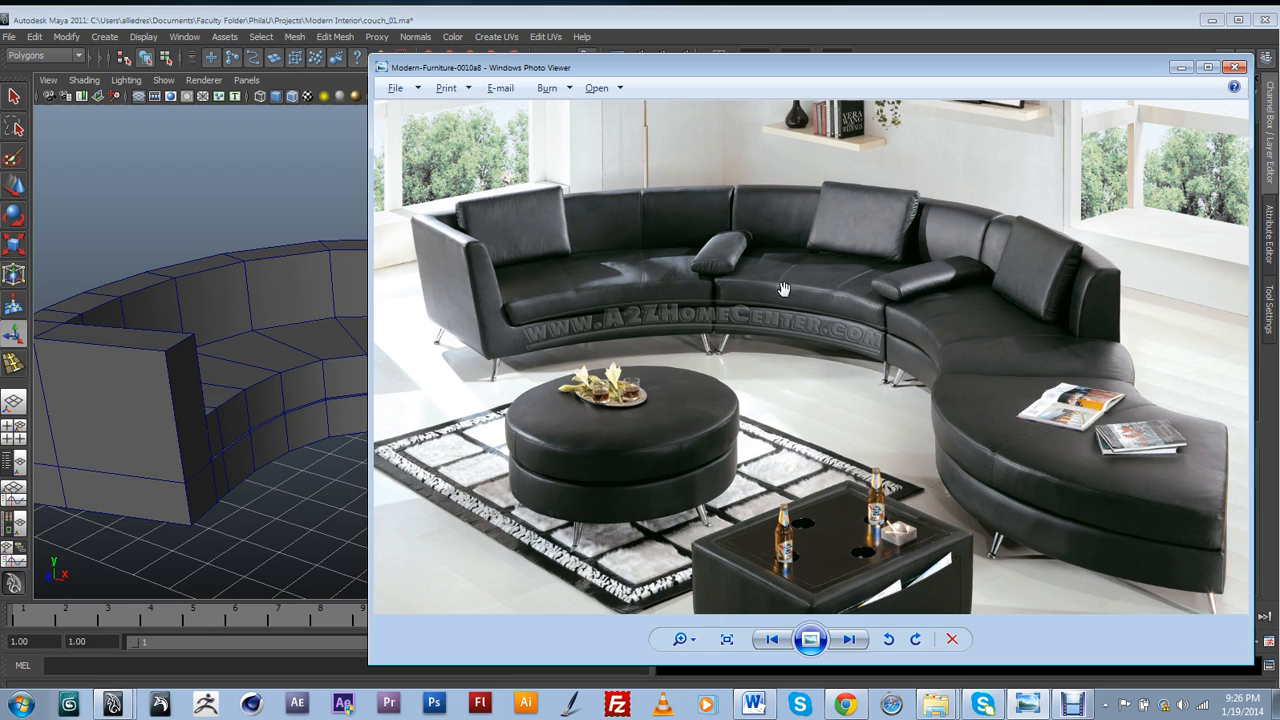
Select the couch's seat cushion and toggle its smooth mesh preview on and back off
click(1183, 66)
alt+drag(571, 380, 571, 451)
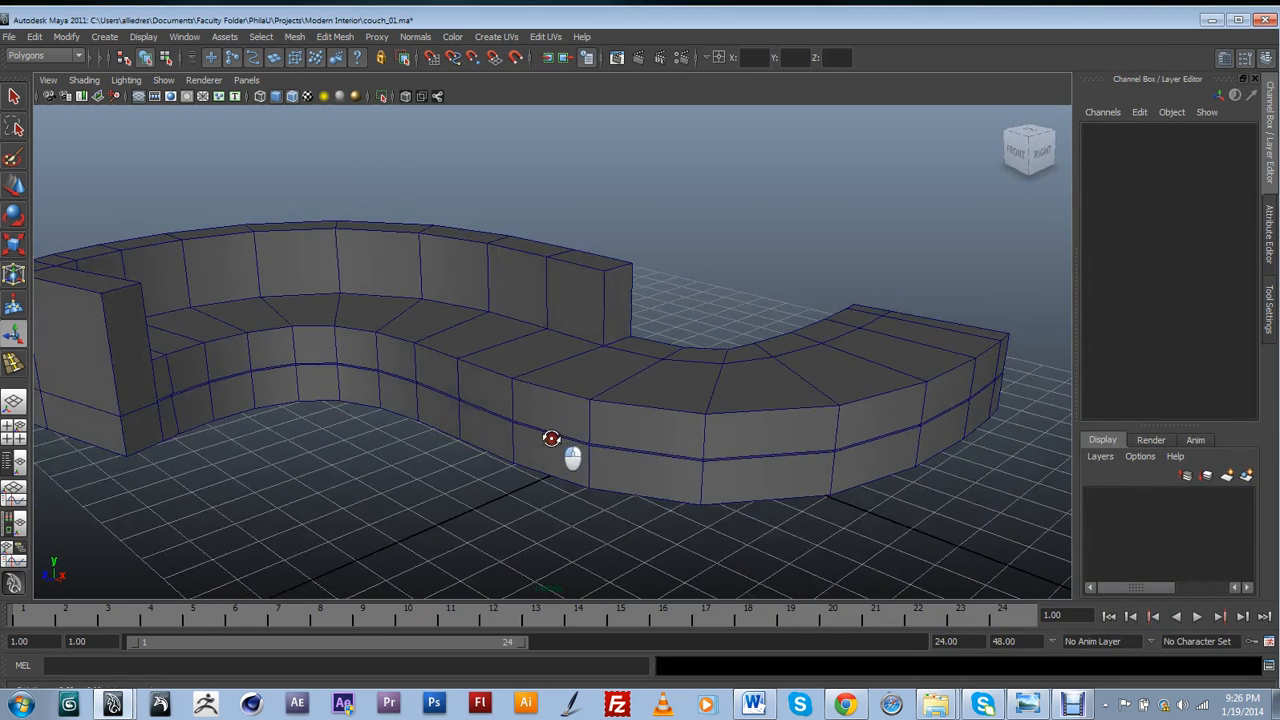
click(597, 419)
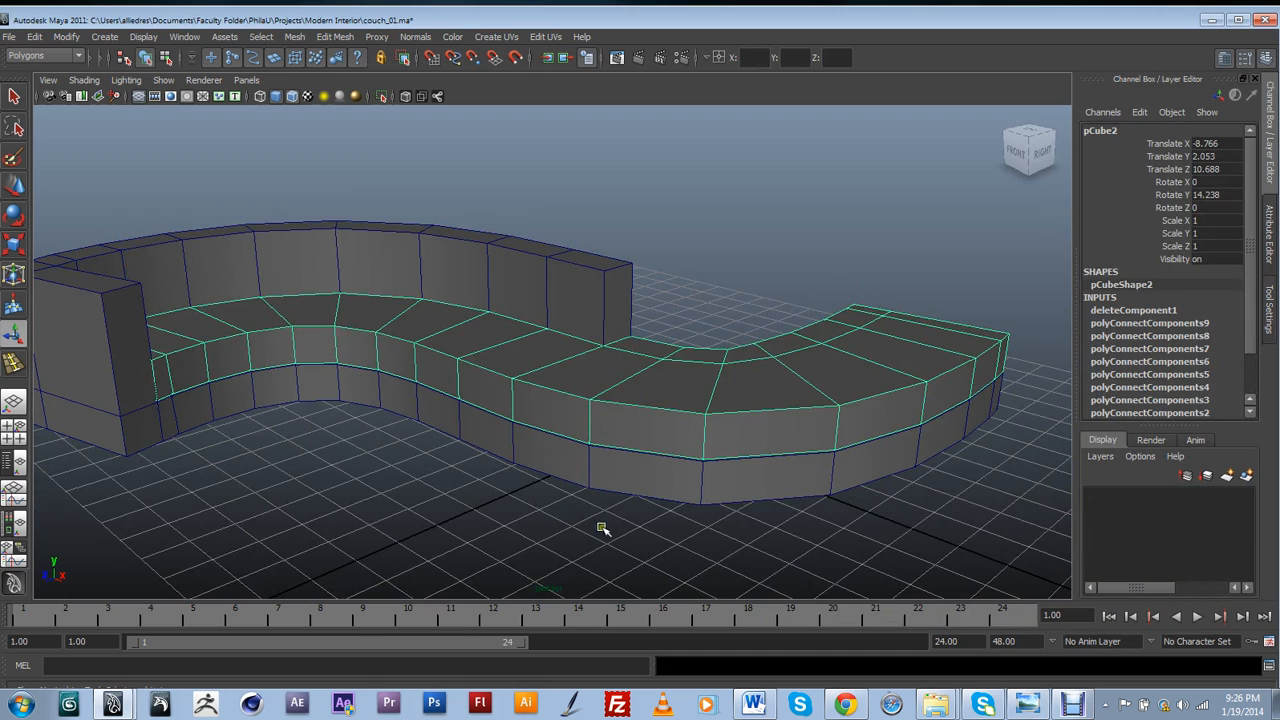
mouse_move(602, 528)
alt+mouse_down()
mouse_move(592, 544)
mouse_move(578, 522)
alt+mouse_up()
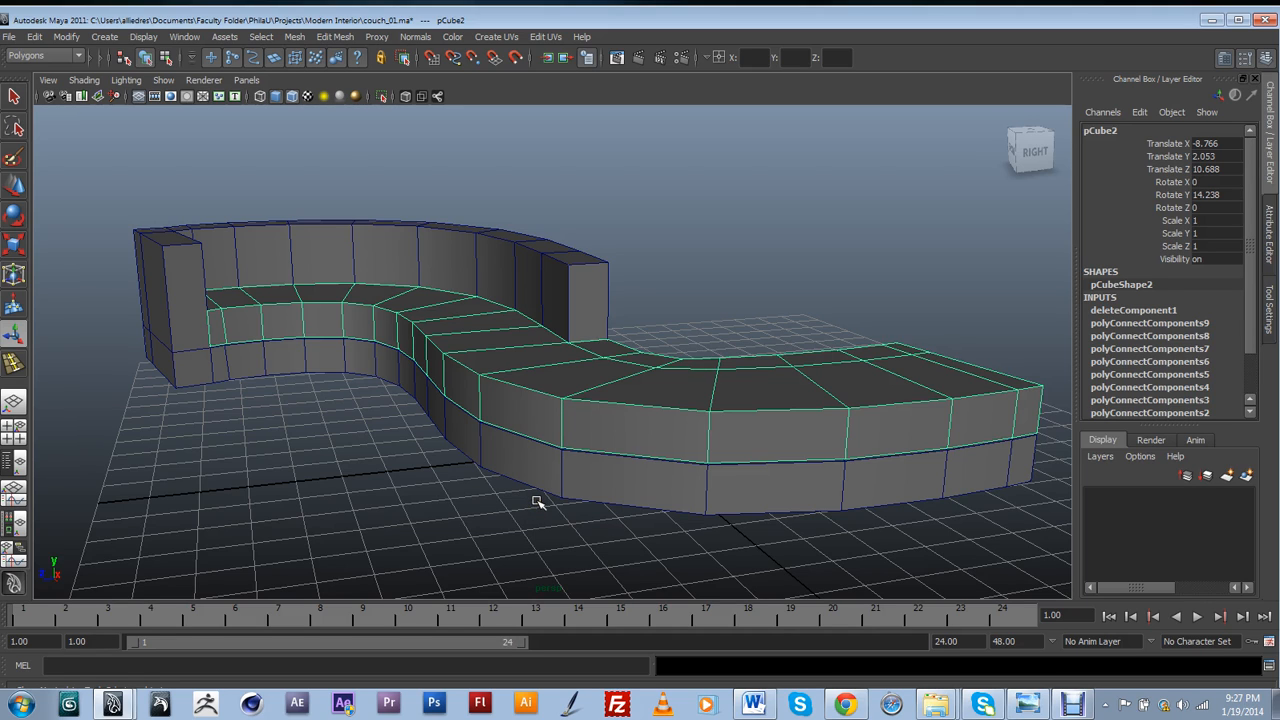
key(3)
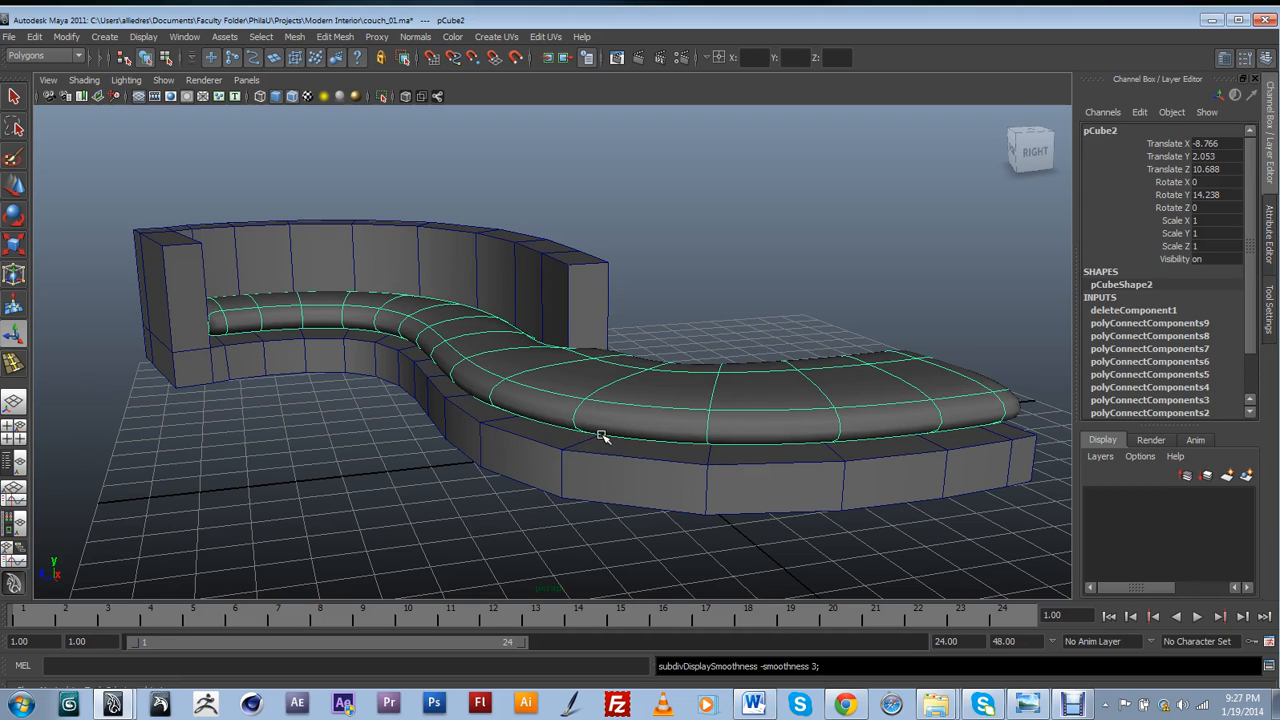
key(1)
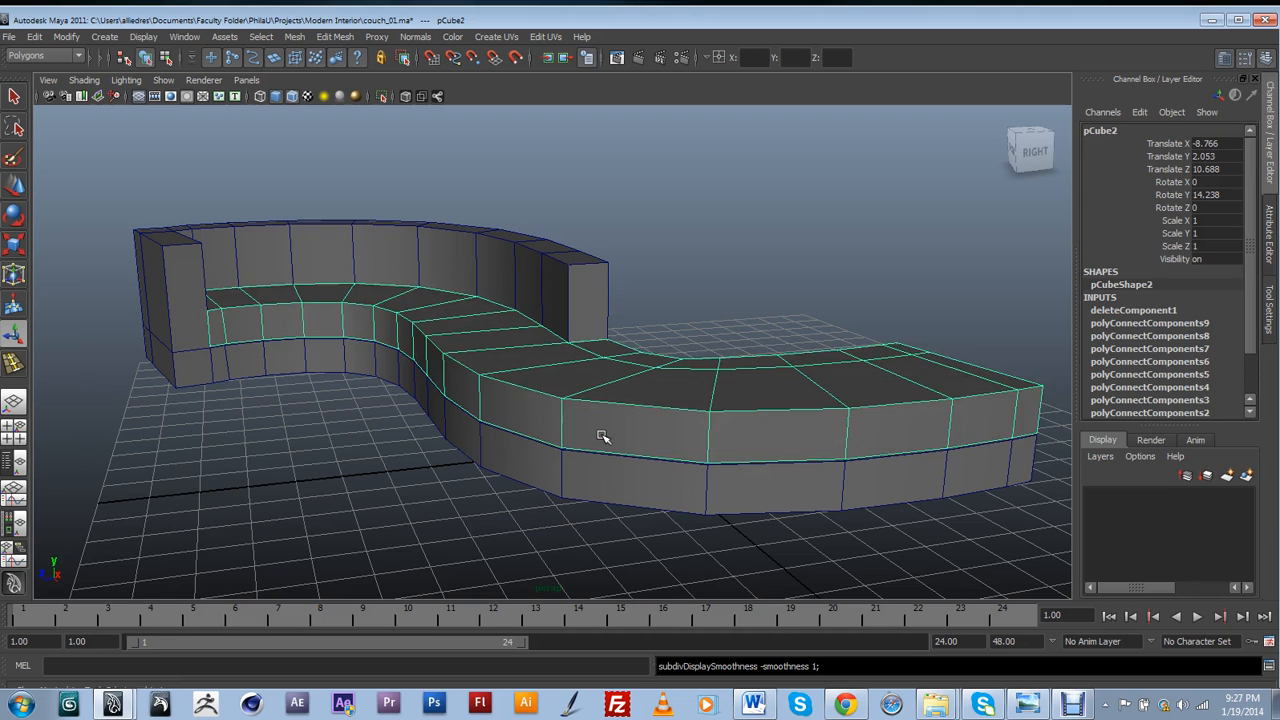
Check the previous render and display the seat cushion with smooth mesh preview
click(617, 58)
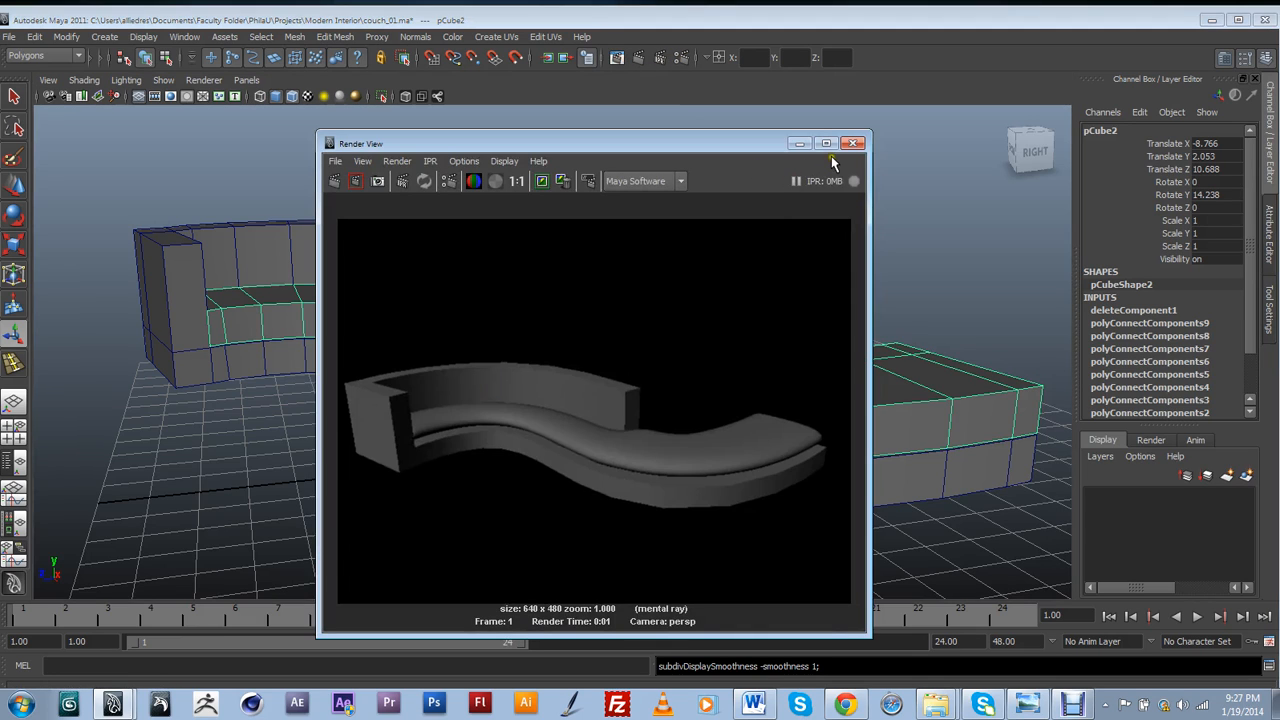
click(856, 145)
key(3)
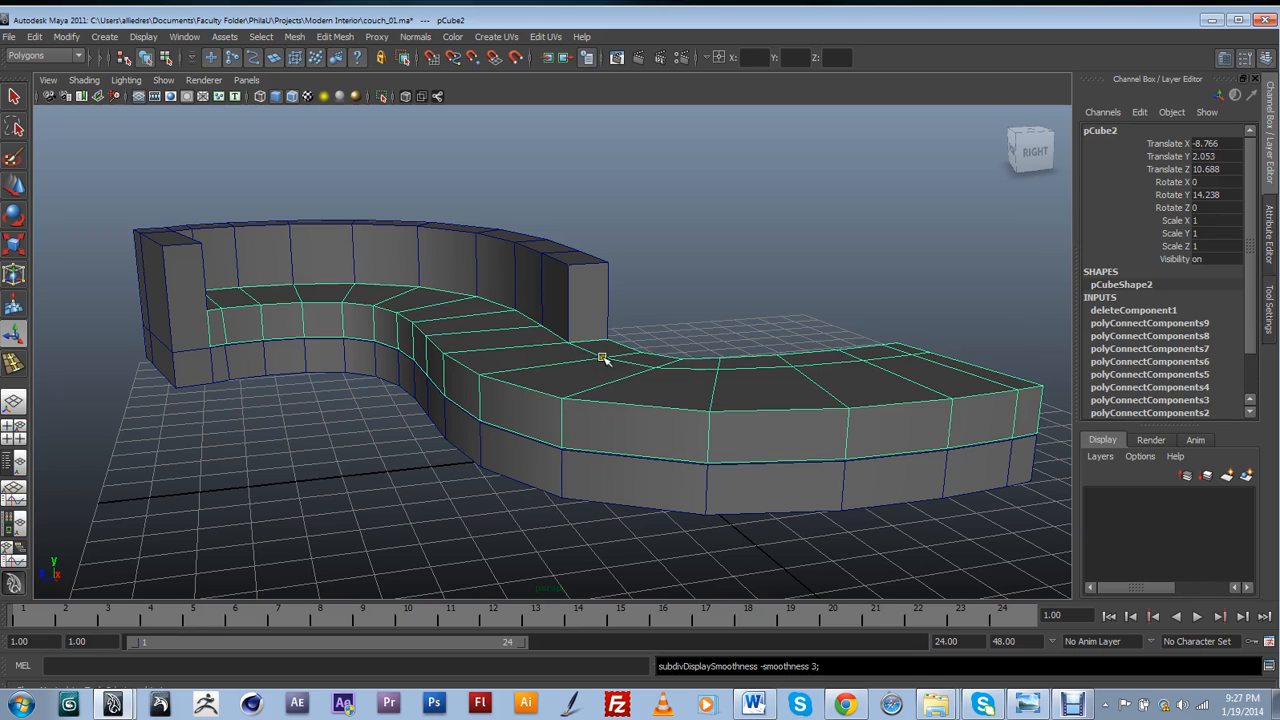
key(3)
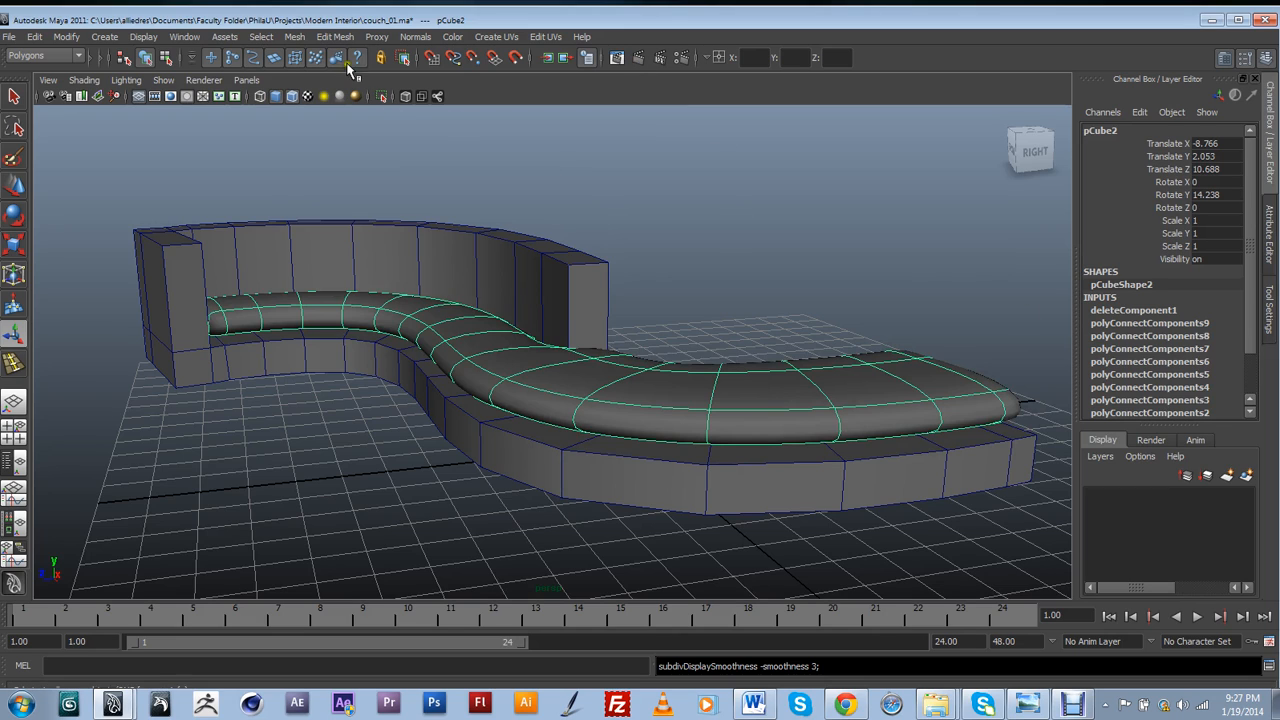
Render the current frame with Maya Software and place the Render View beside the couch model for comparison
click(636, 60)
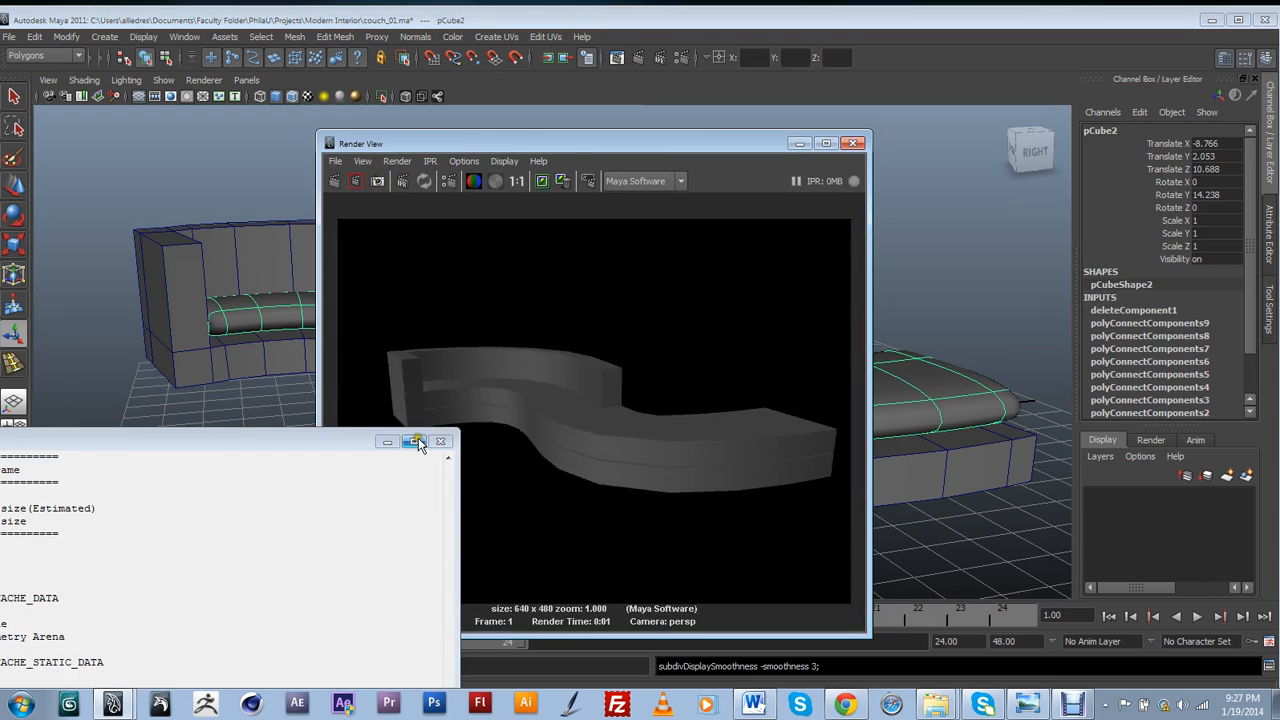
click(440, 442)
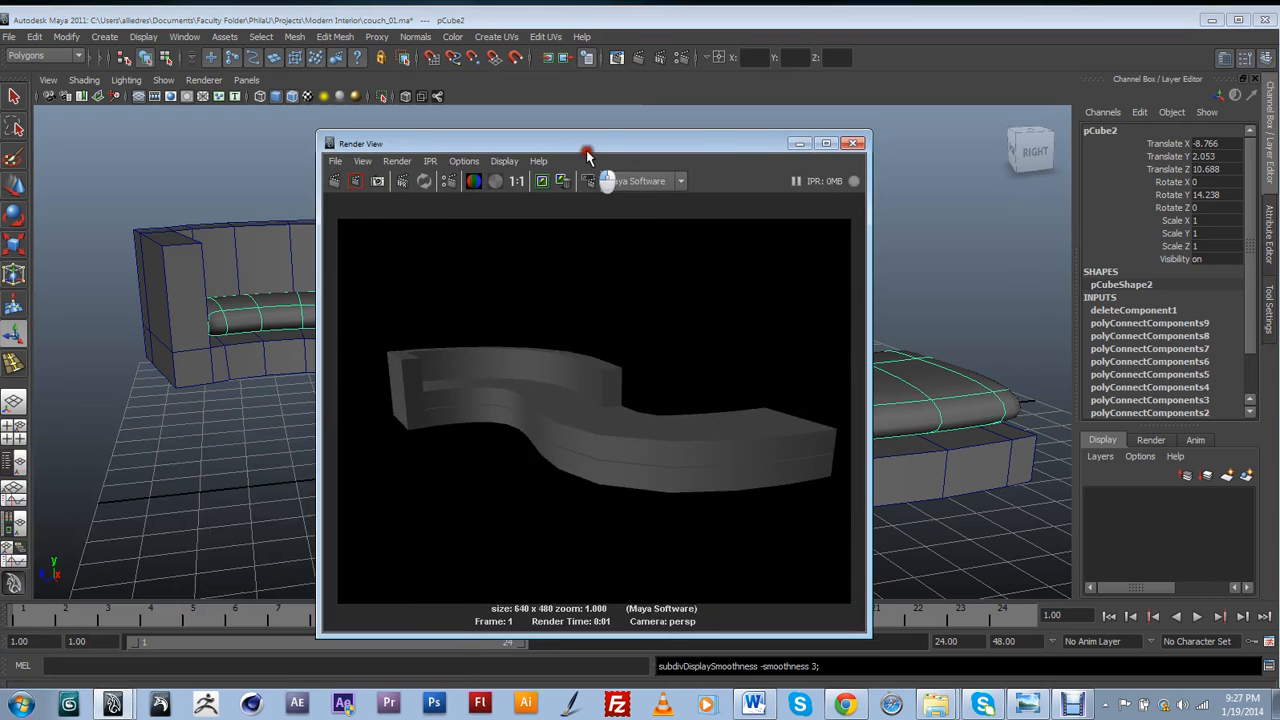
drag(621, 144, 883, 116)
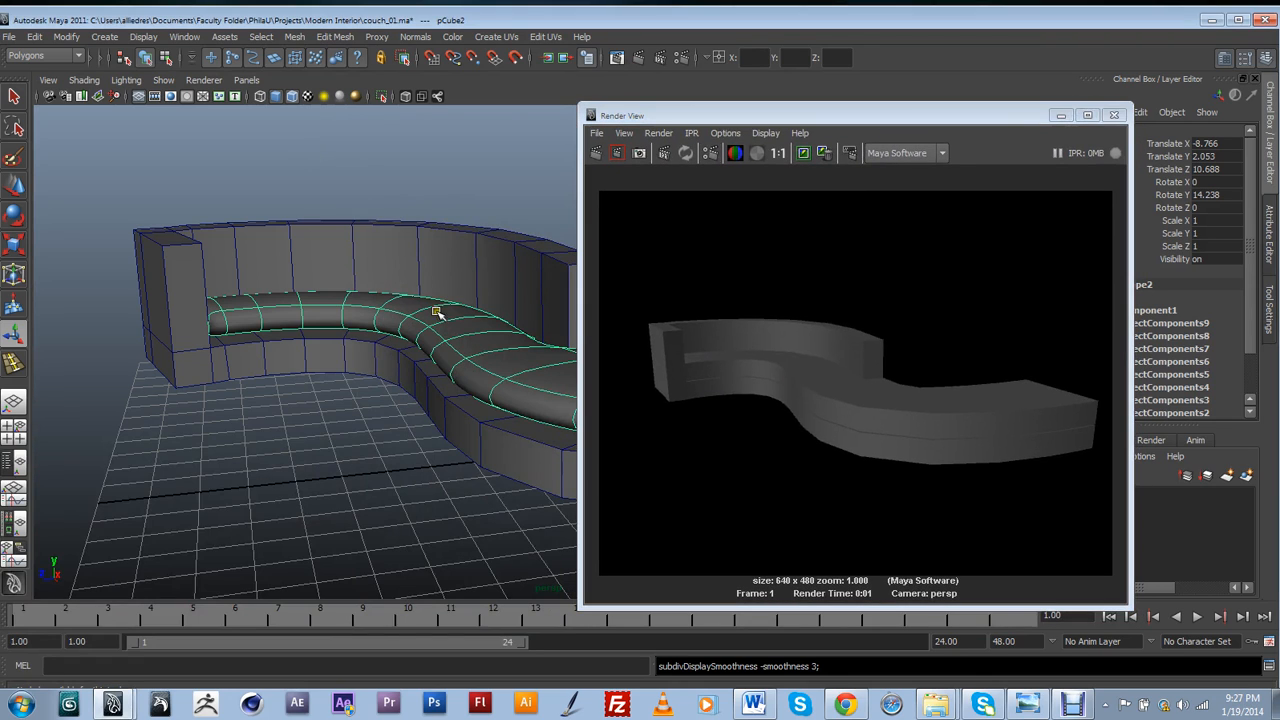
drag(816, 114, 829, 102)
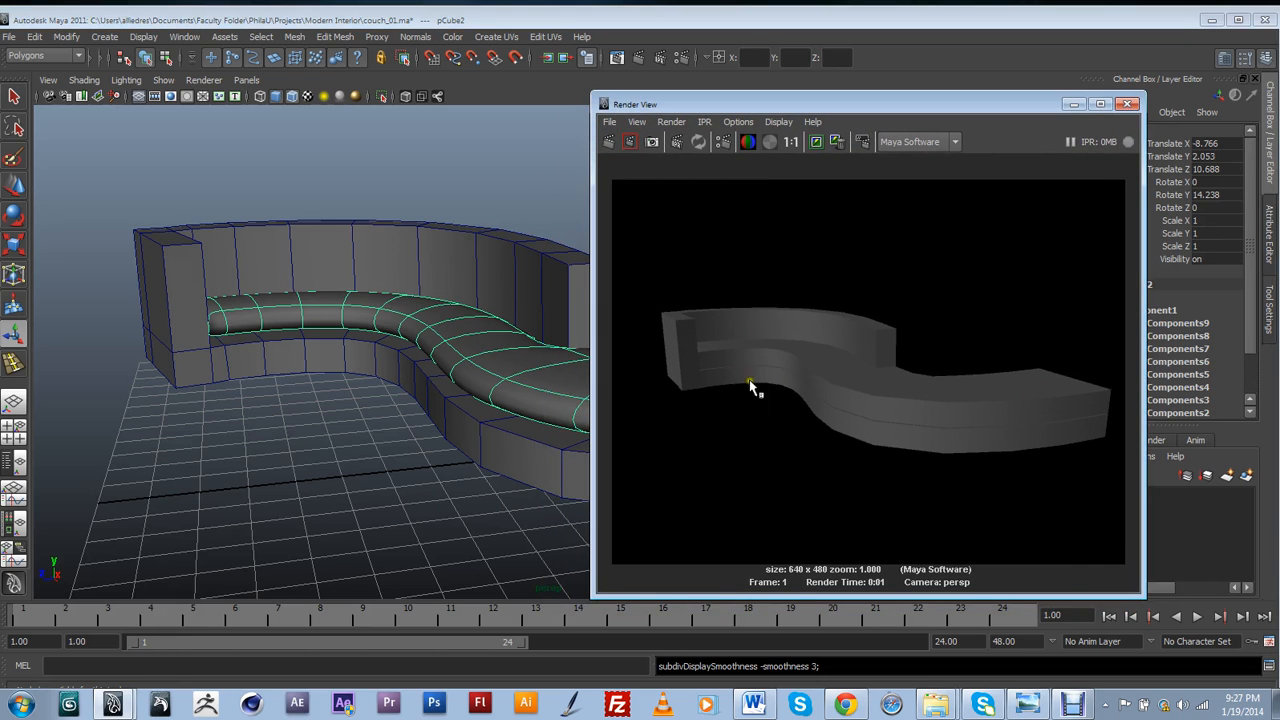
Re-render the couch with the renderer set to mental ray and close the Render View
click(941, 145)
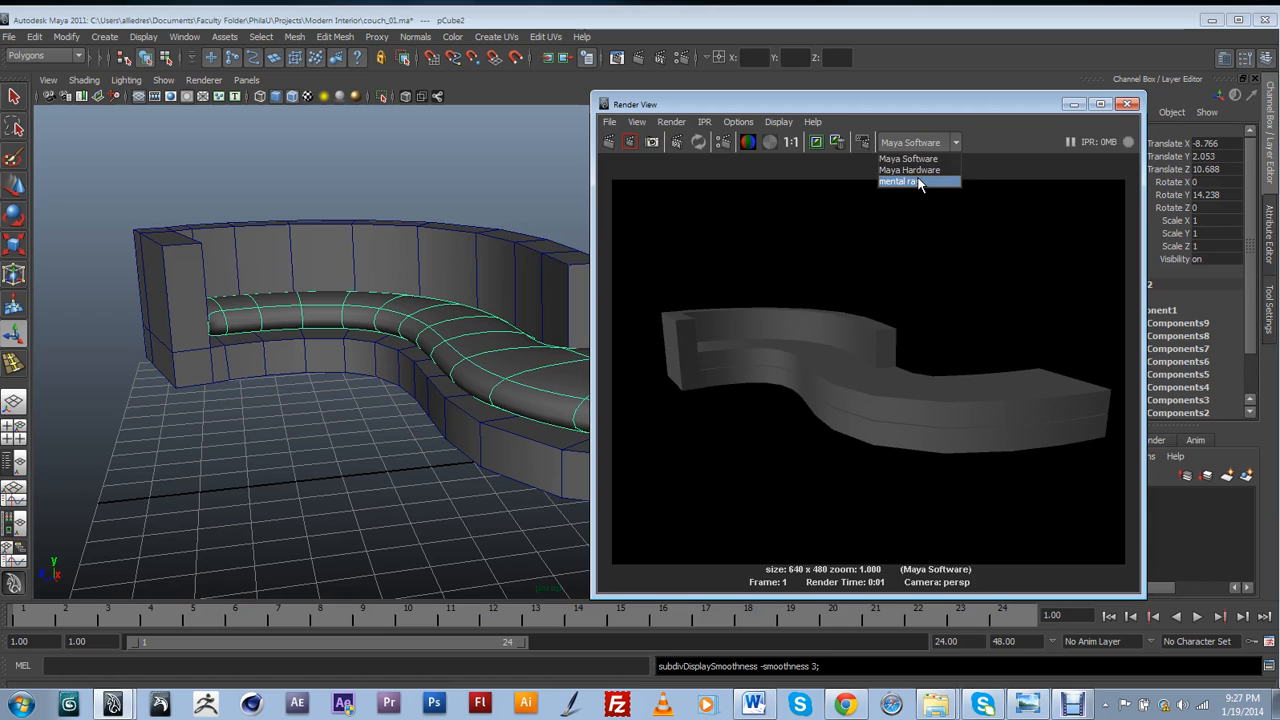
click(916, 182)
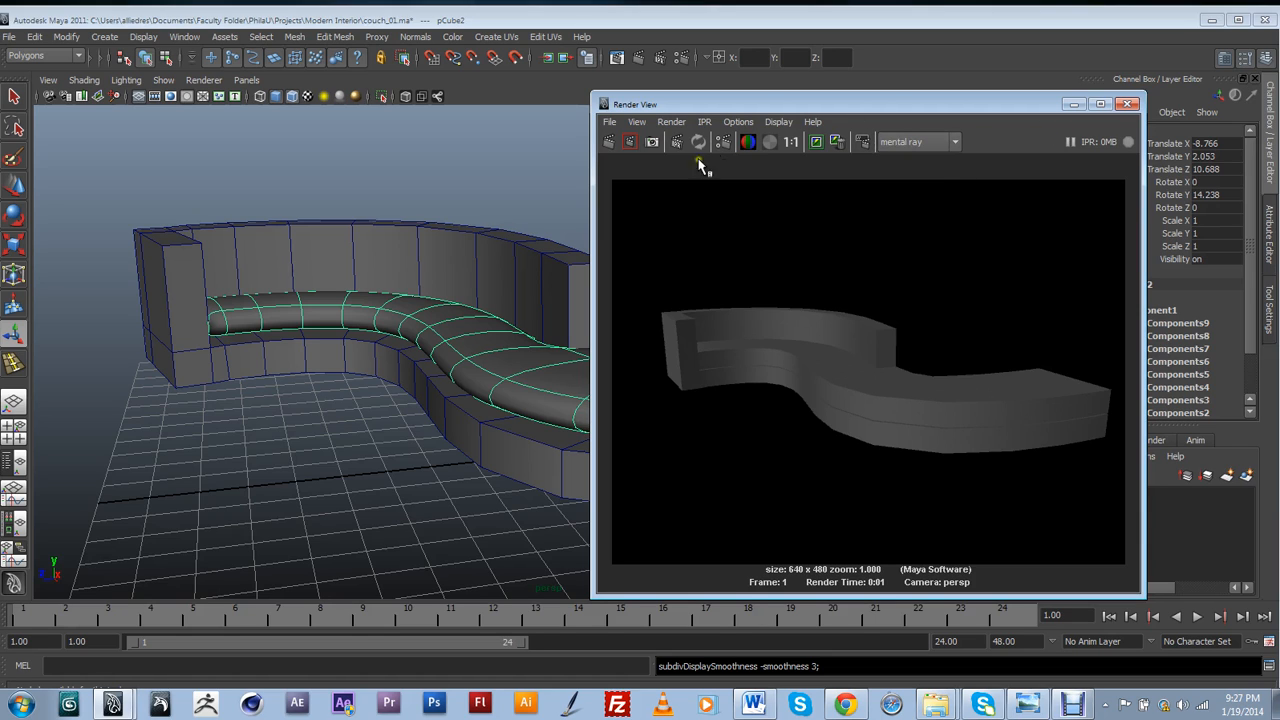
click(612, 146)
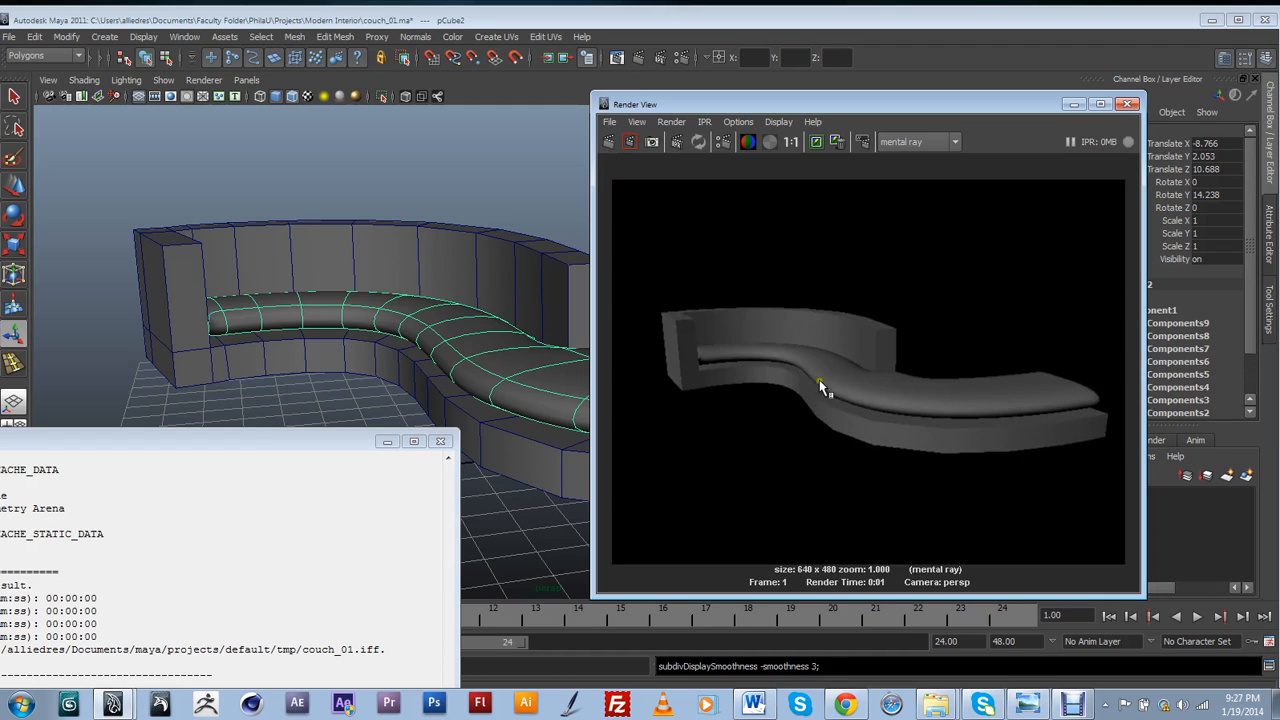
click(455, 364)
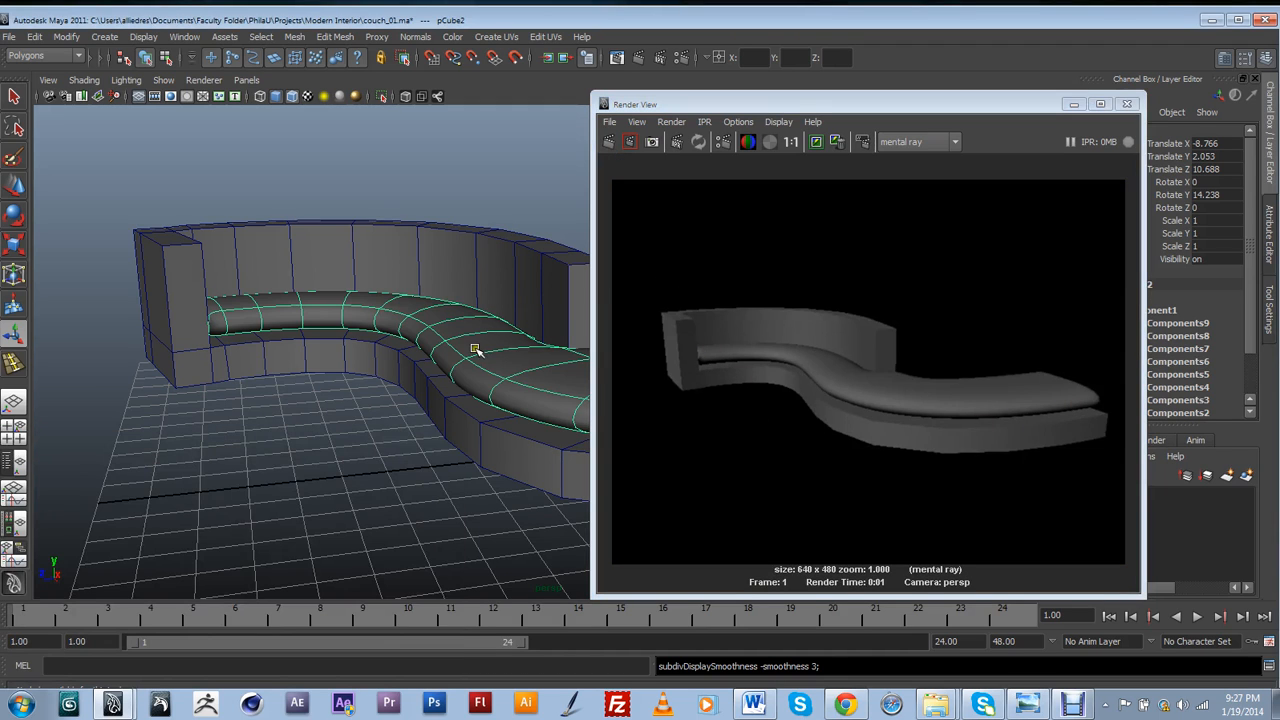
click(1127, 104)
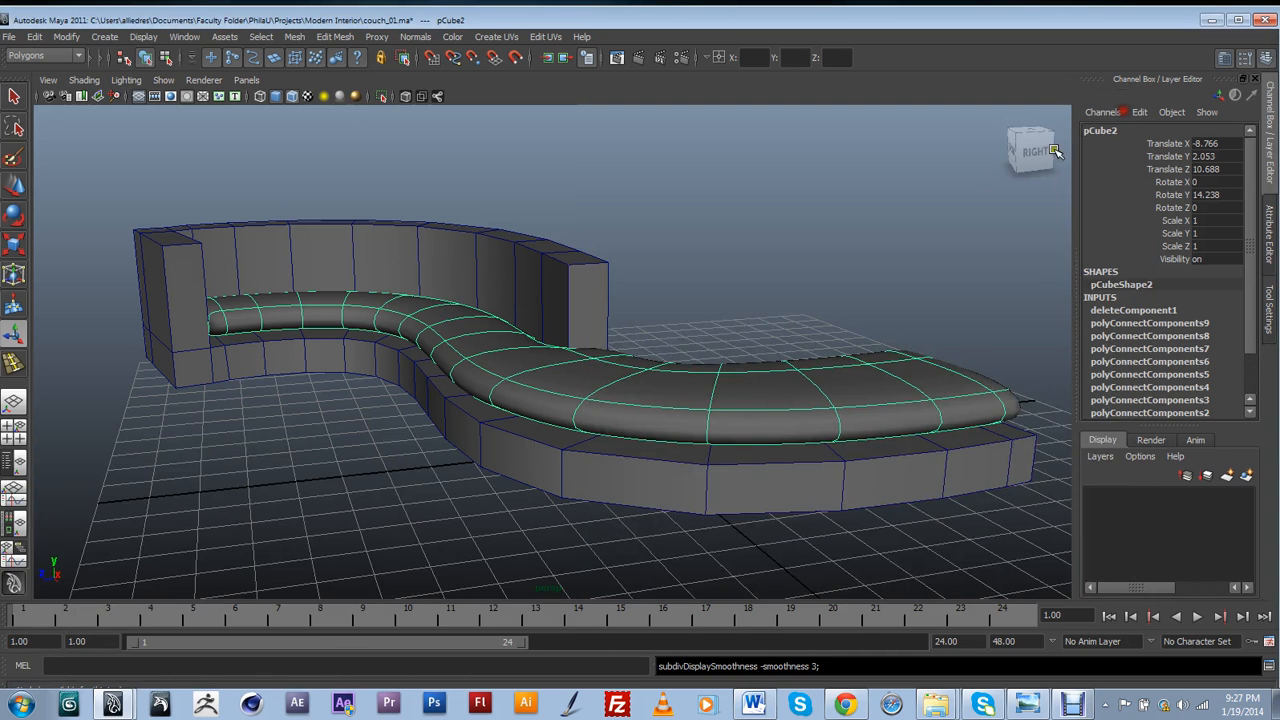
Compare the rounded edges of the smoothed seat cushion with the couch in the reference photo
alt+drag(697, 360, 452, 252)
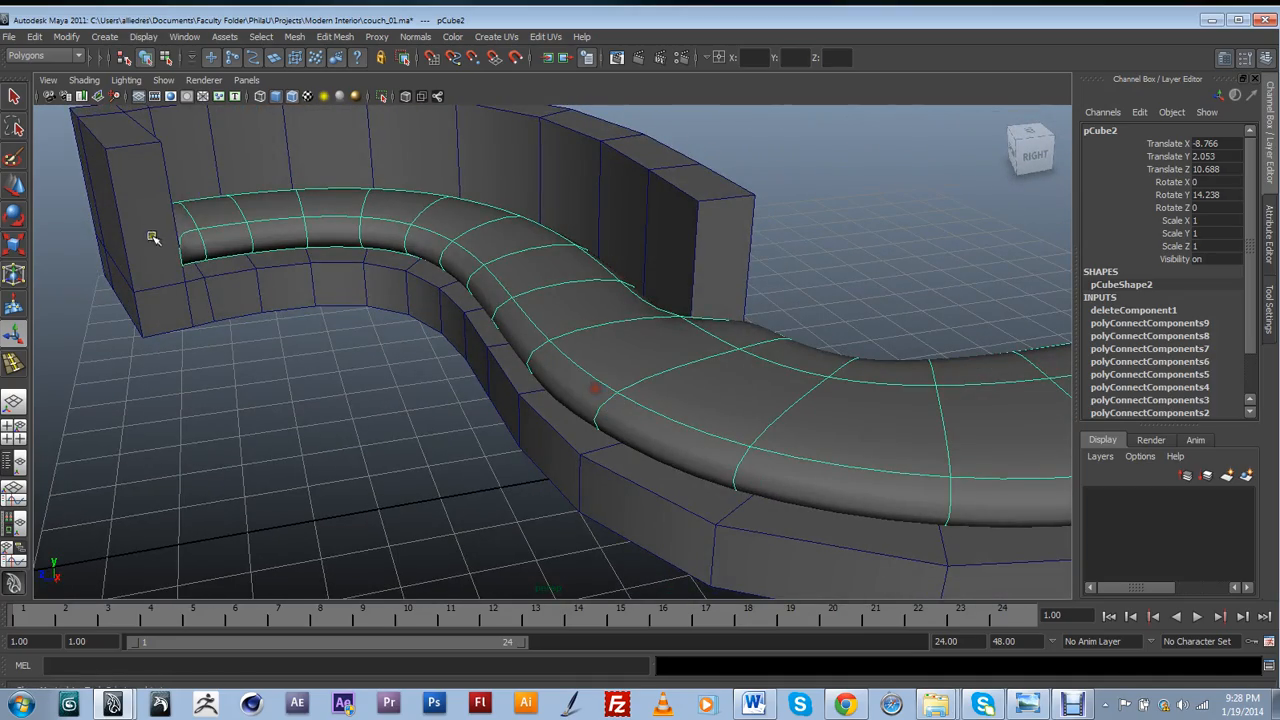
alt+drag(705, 313, 464, 323)
alt+drag(465, 407, 436, 406)
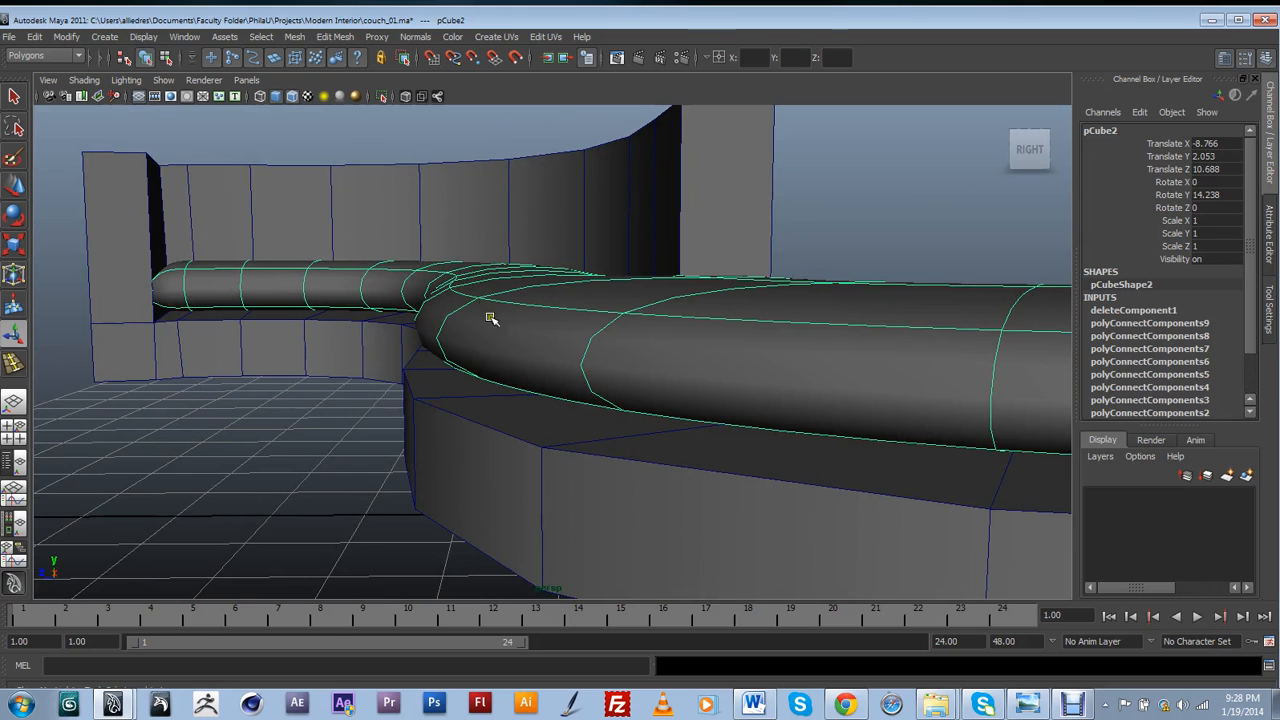
click(1072, 705)
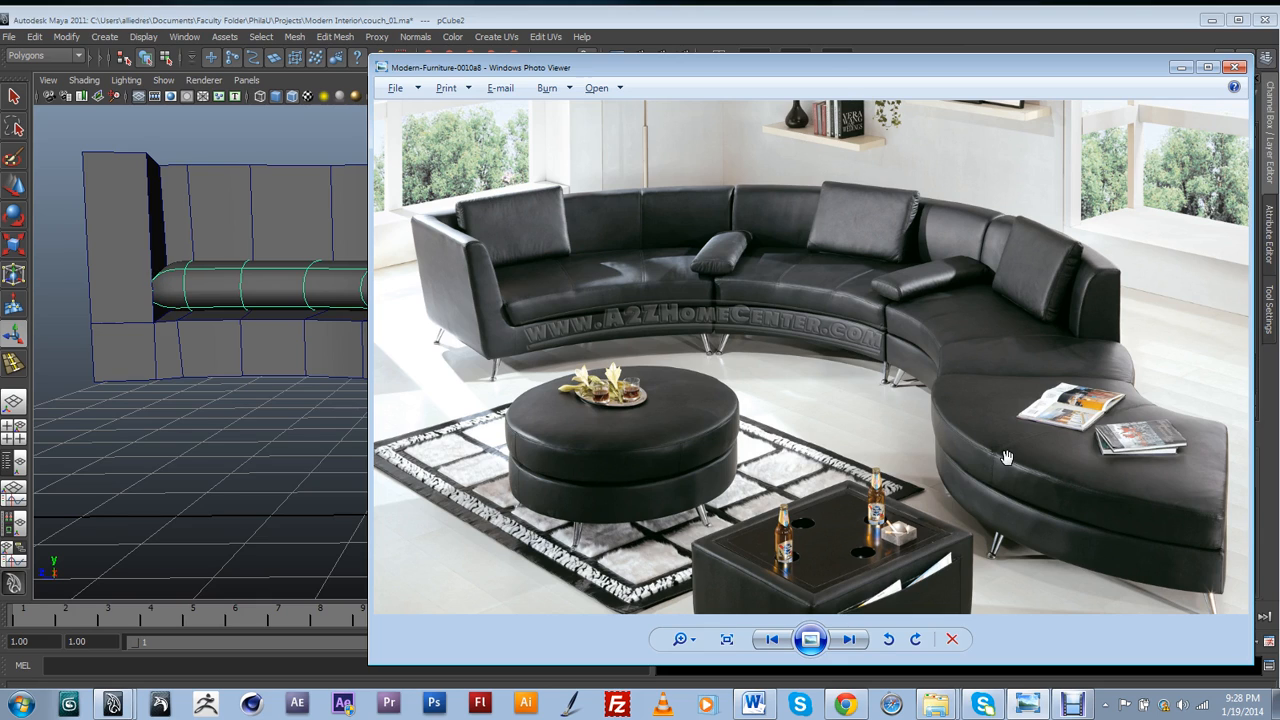
click(1179, 68)
Insert an edge loop around the seat cushion just below its upper front edge
alt+drag(480, 343, 474, 396)
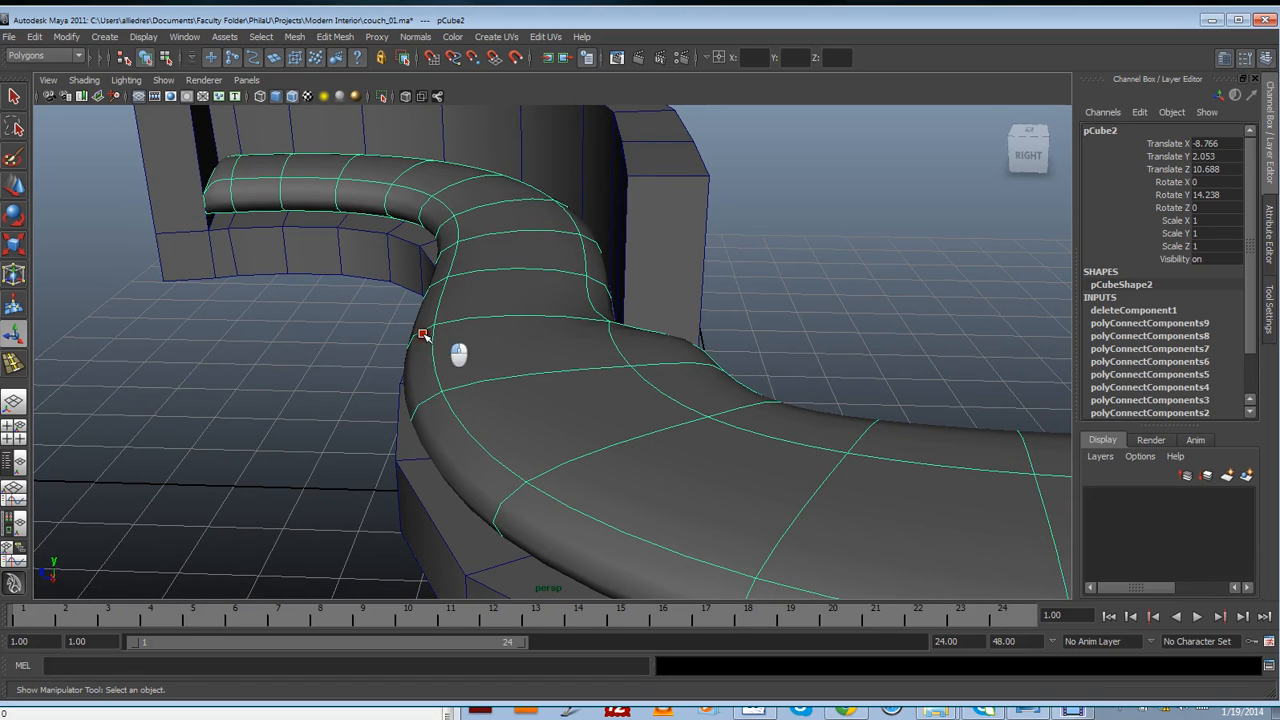
key(y)
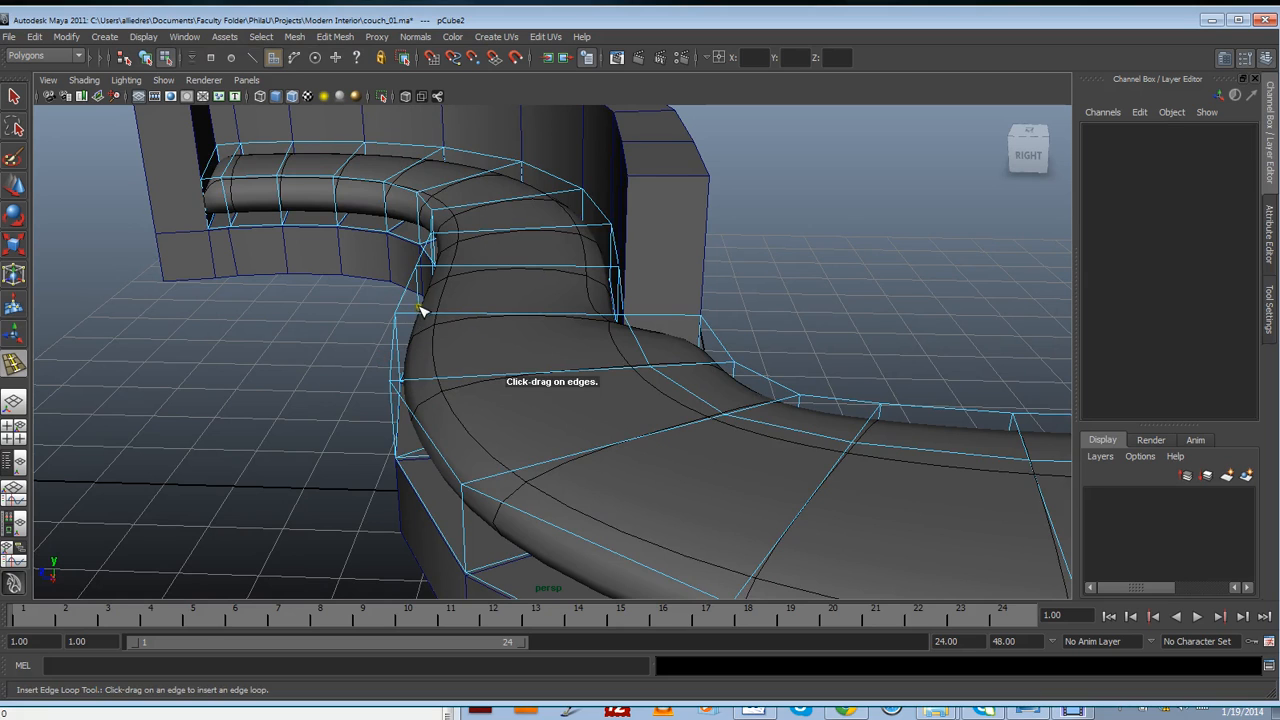
alt+drag(437, 263, 488, 335)
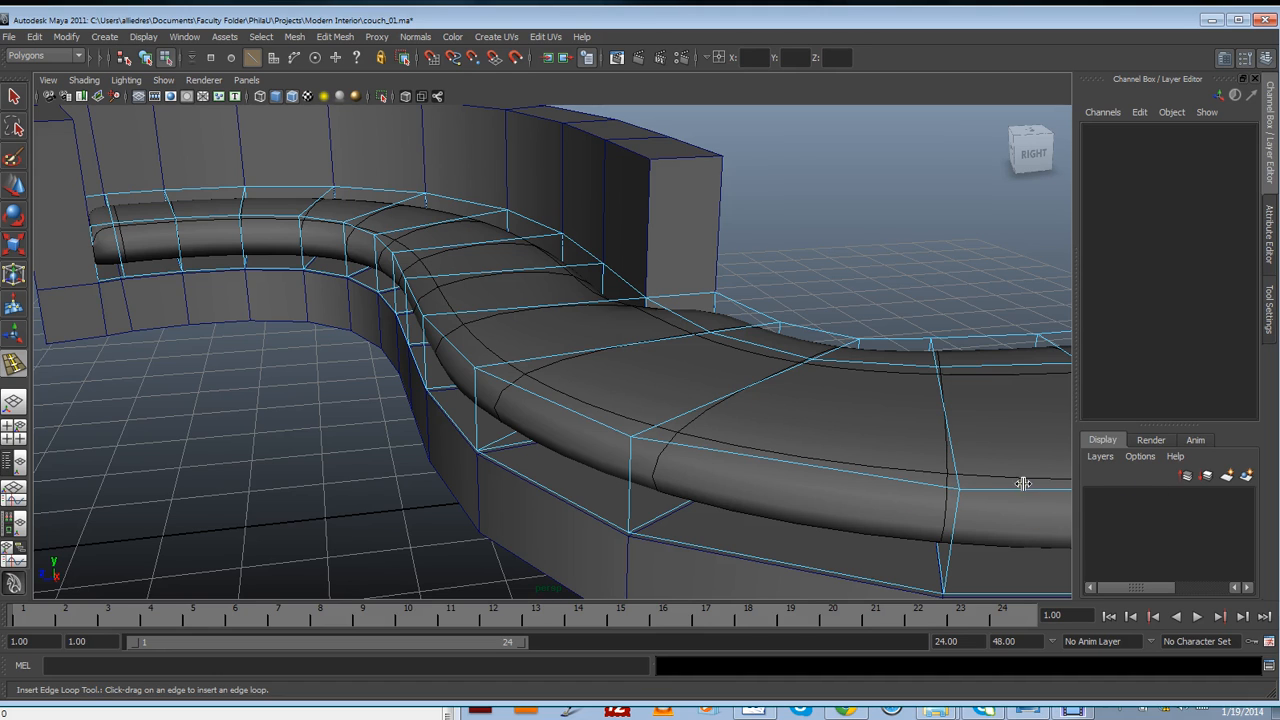
alt+drag(568, 426, 478, 374)
drag(453, 322, 462, 400)
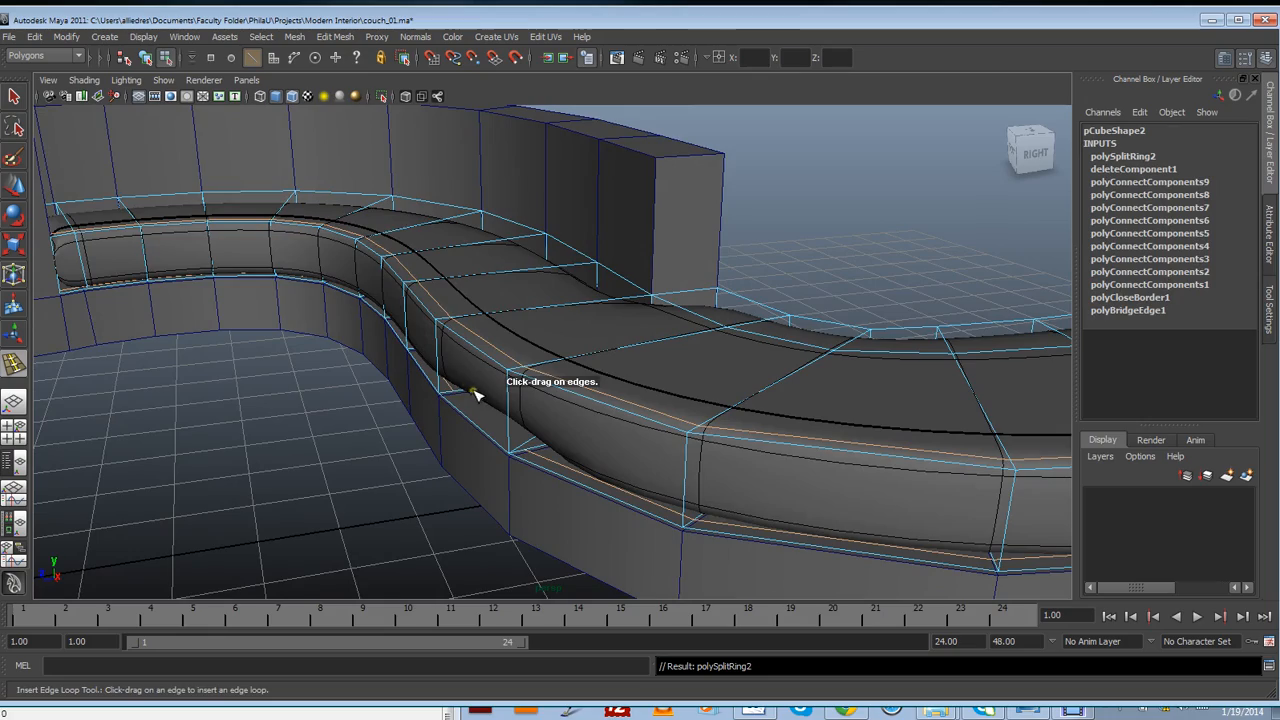
Undo the last edge loop insertion on the seat cushion
alt+drag(443, 355, 470, 406)
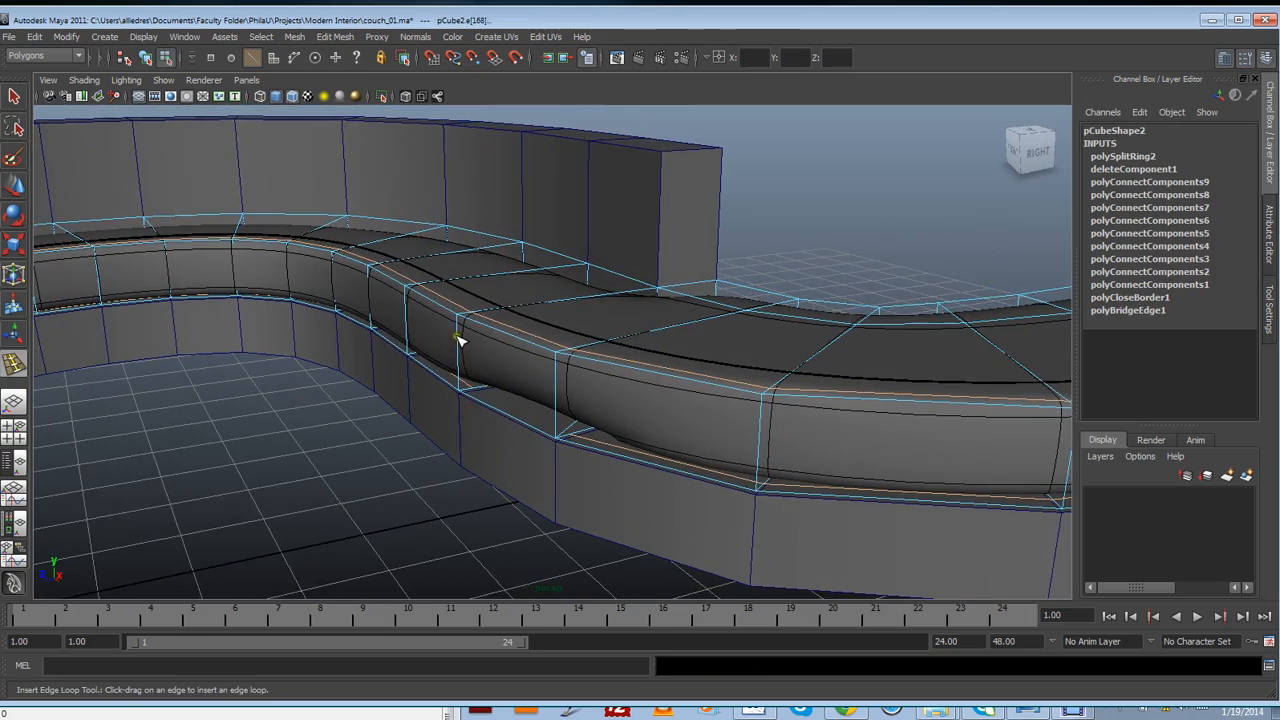
alt+drag(458, 340, 427, 410)
key(ctrl+z)
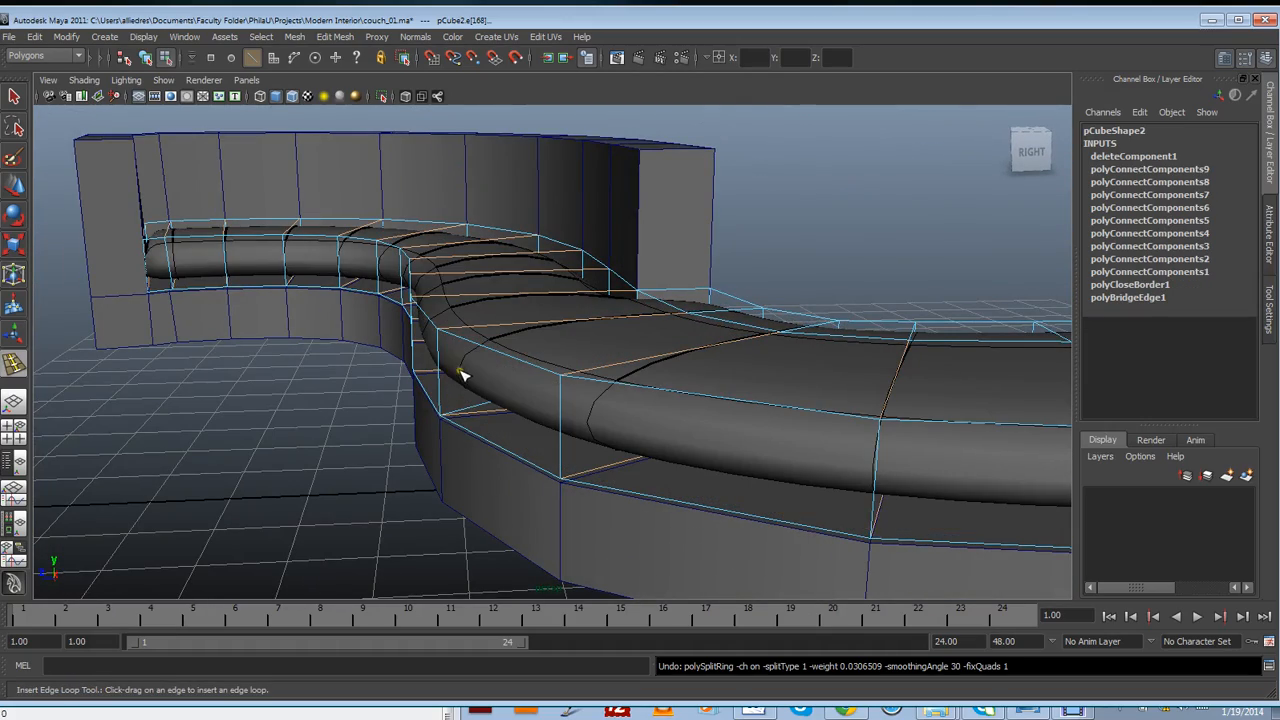
Insert edge loops close to the upper and lower front edges of the seat cushion and return to object mode
alt+drag(492, 375, 481, 401)
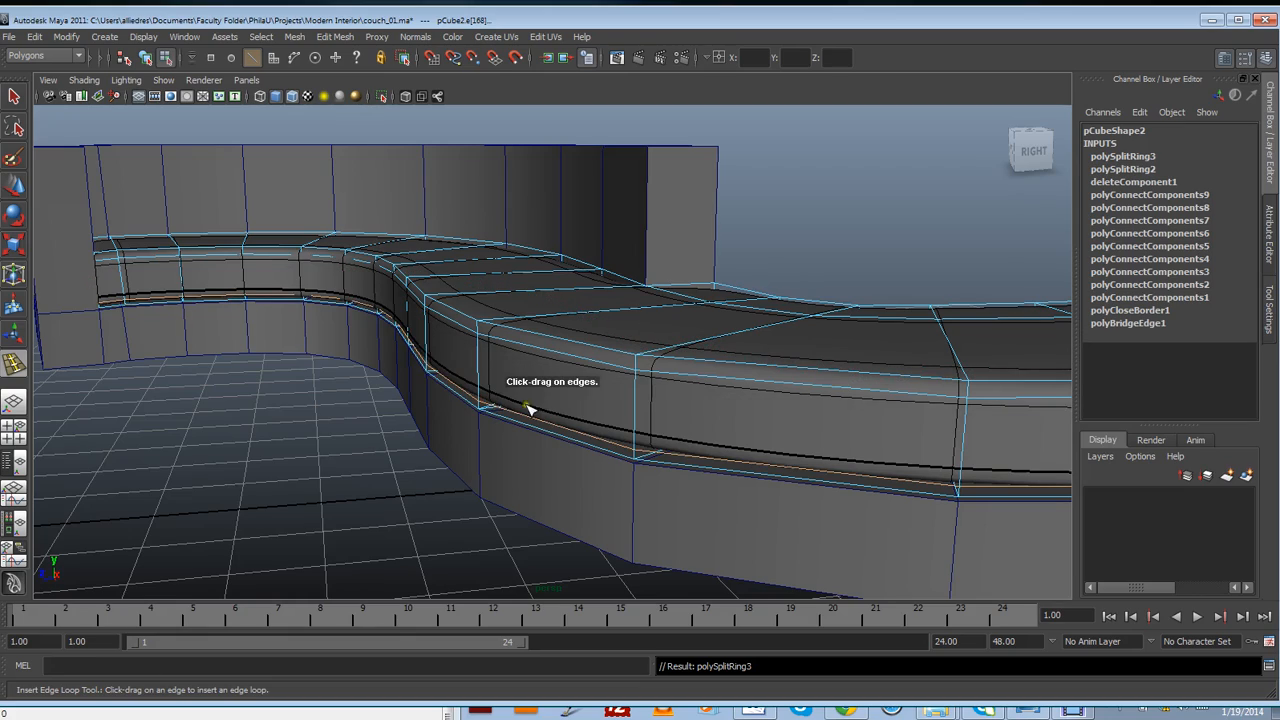
alt+drag(557, 360, 640, 430)
click(15, 188)
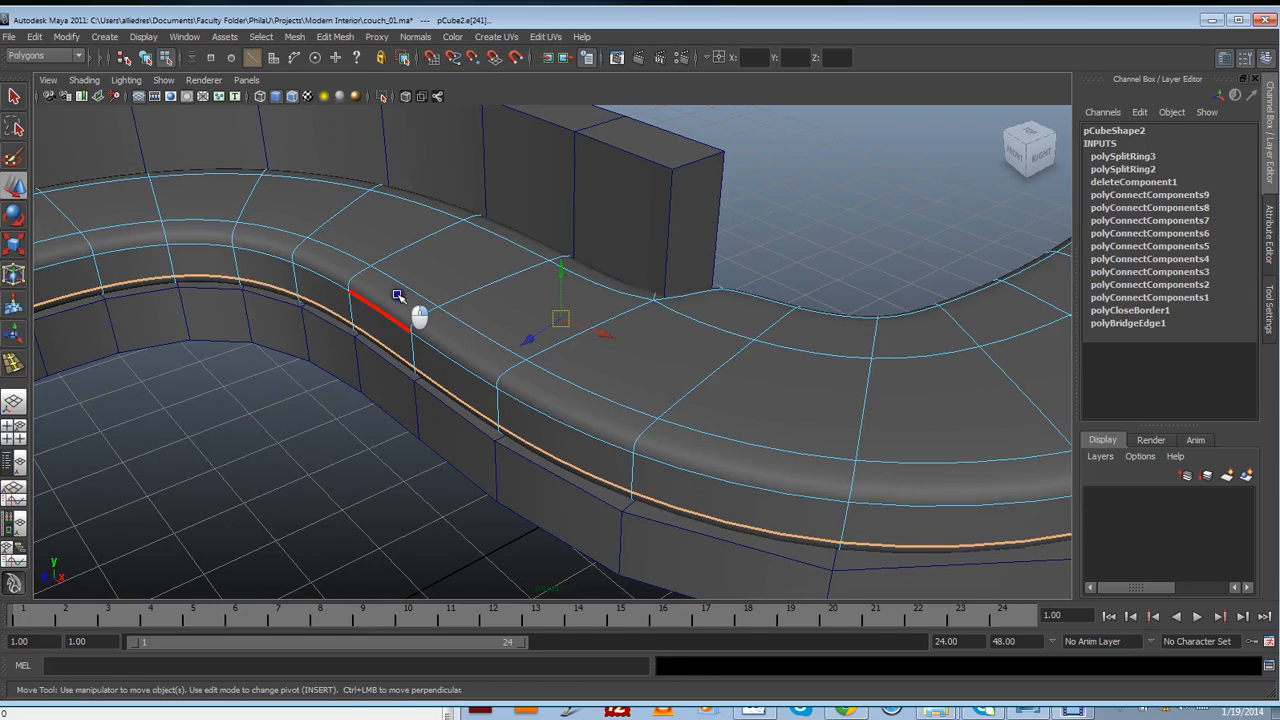
click(357, 430)
scroll(453, 439, down, 5)
alt+drag(490, 464, 434, 448)
scroll(534, 379, up, 4)
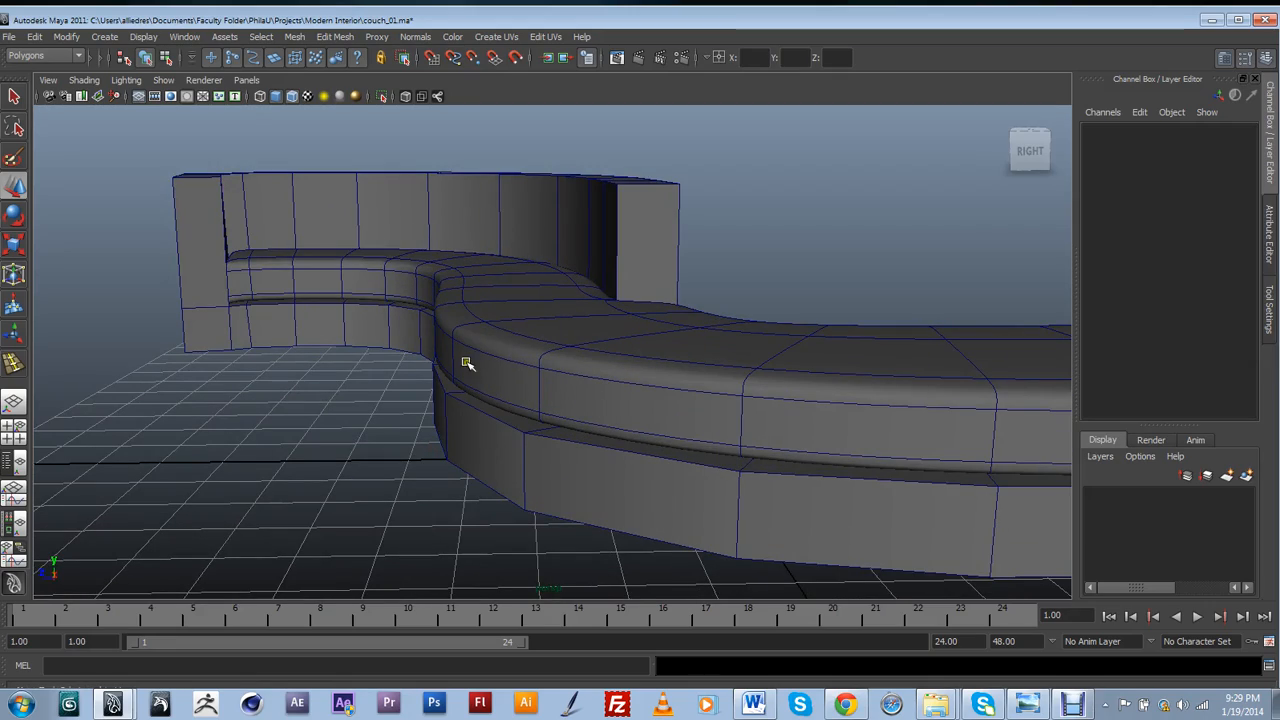
Select the couch frame with its base and backrest and turn on its smooth mesh preview
alt+drag(506, 347, 450, 400)
click(681, 275)
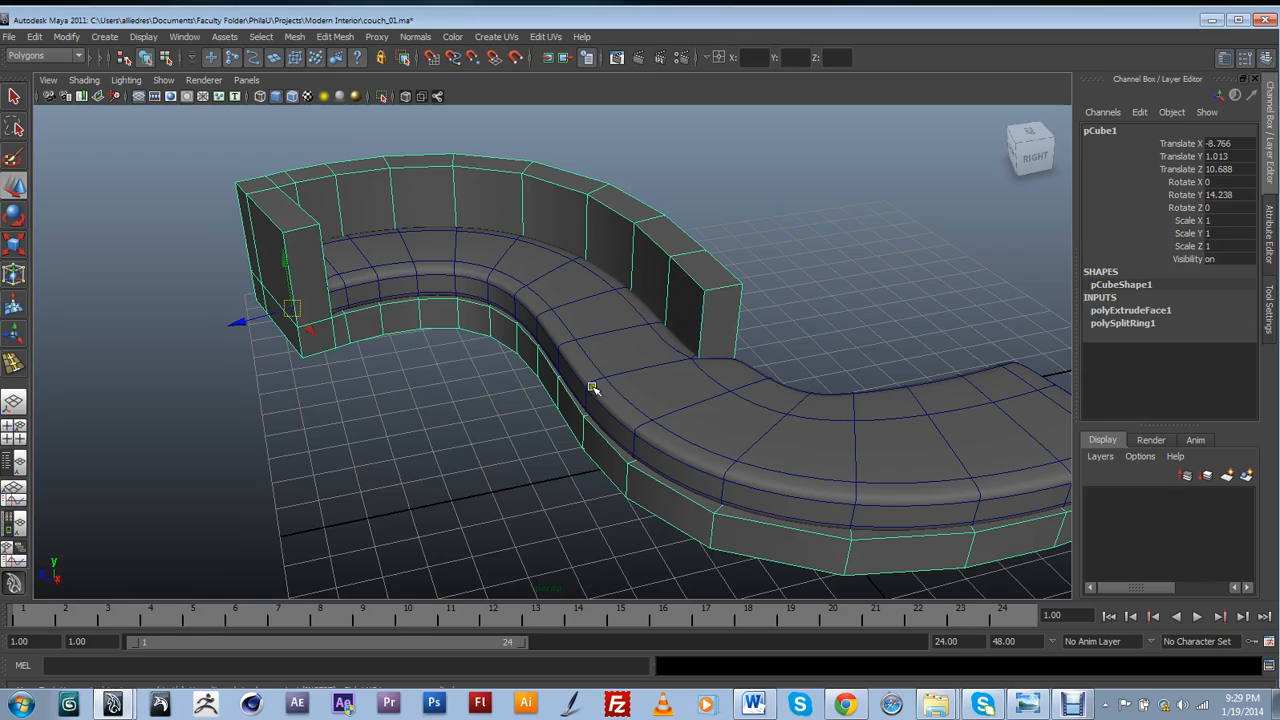
alt+drag(591, 387, 650, 293)
alt+drag(722, 313, 756, 432)
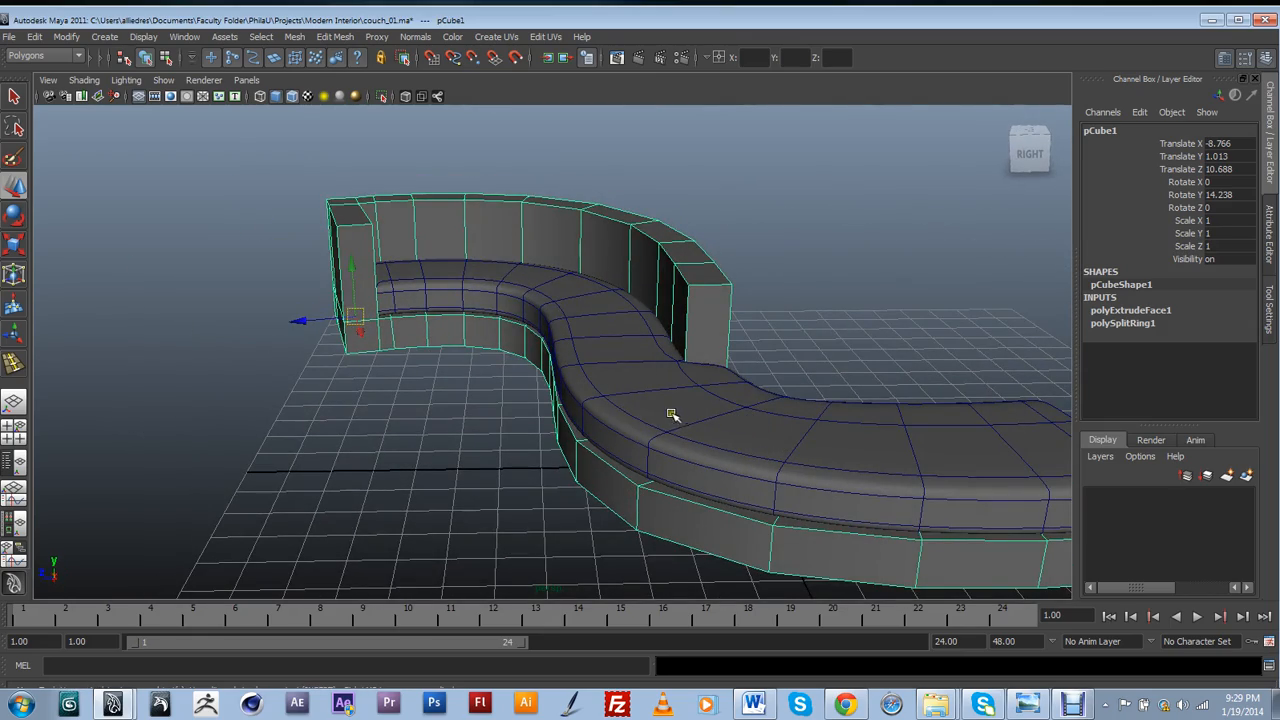
alt+drag(671, 414, 696, 439)
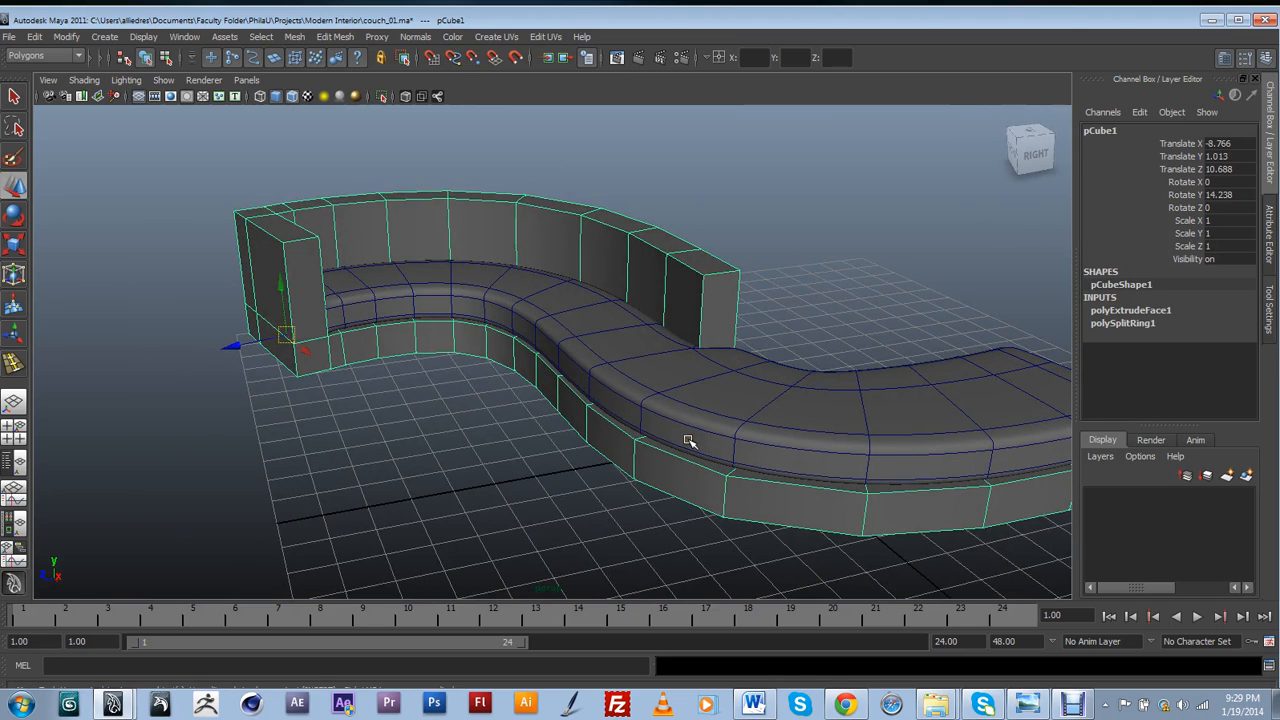
key(3)
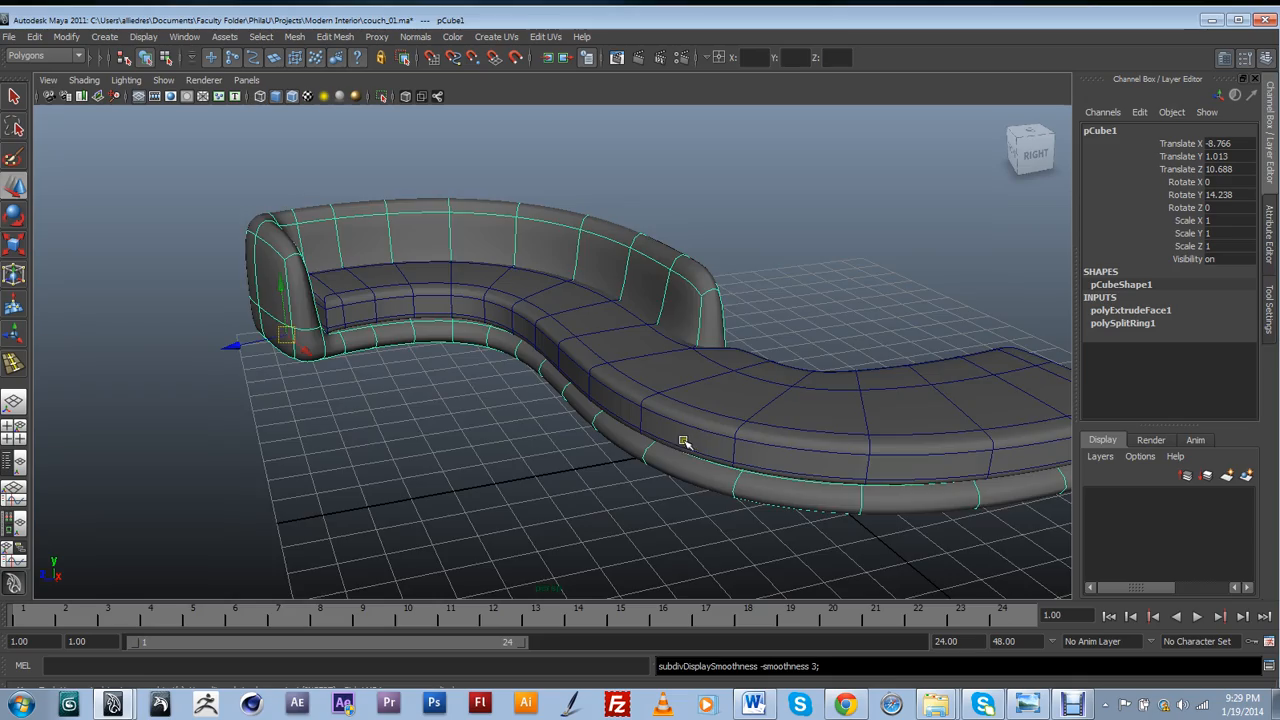
Insert edge loops close to the lower and upper edges of the couch frame's base
alt+drag(689, 437, 130, 287)
alt+drag(1021, 543, 500, 418)
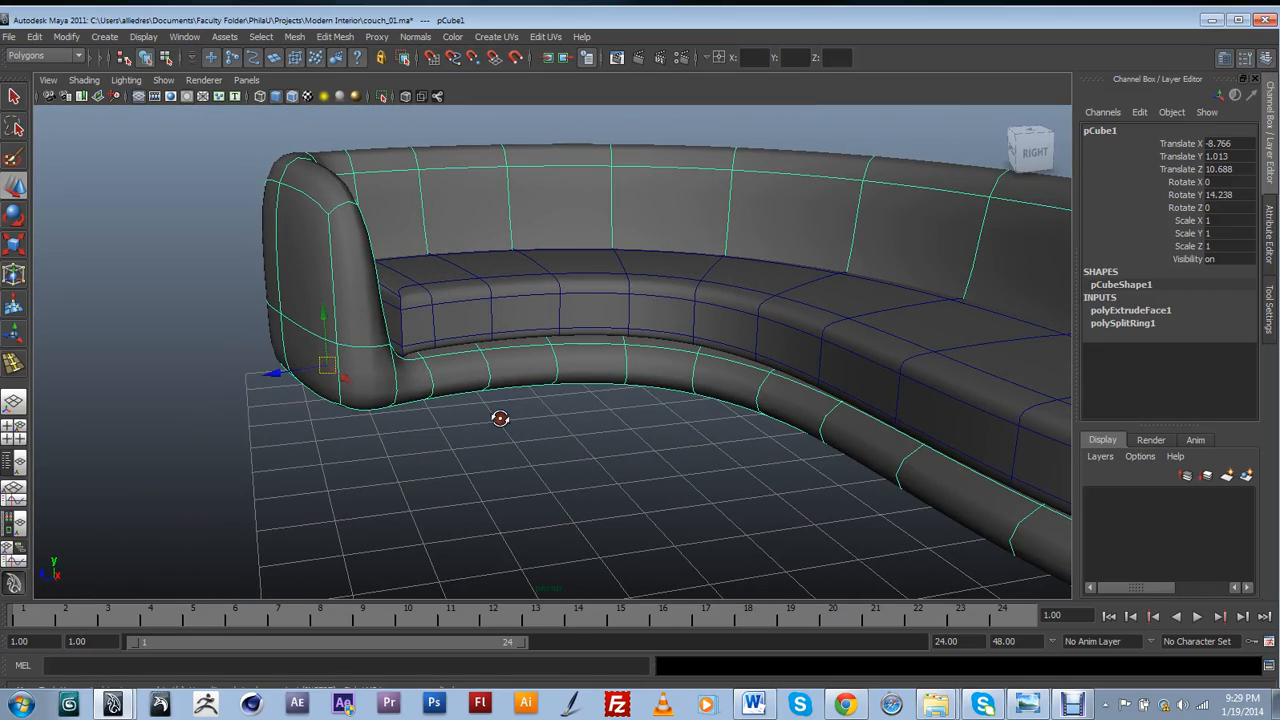
key(y)
scroll(500, 418, up, 5)
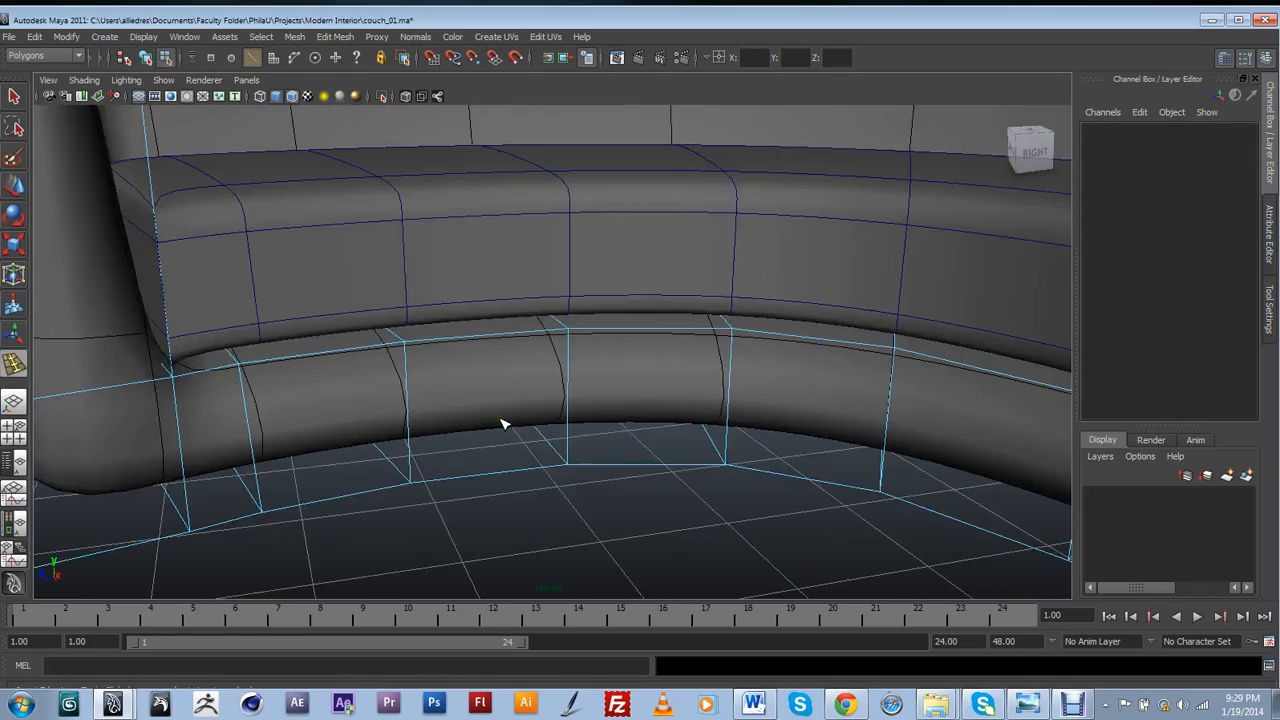
alt+drag(404, 428, 271, 434)
click(236, 398)
drag(263, 370, 259, 368)
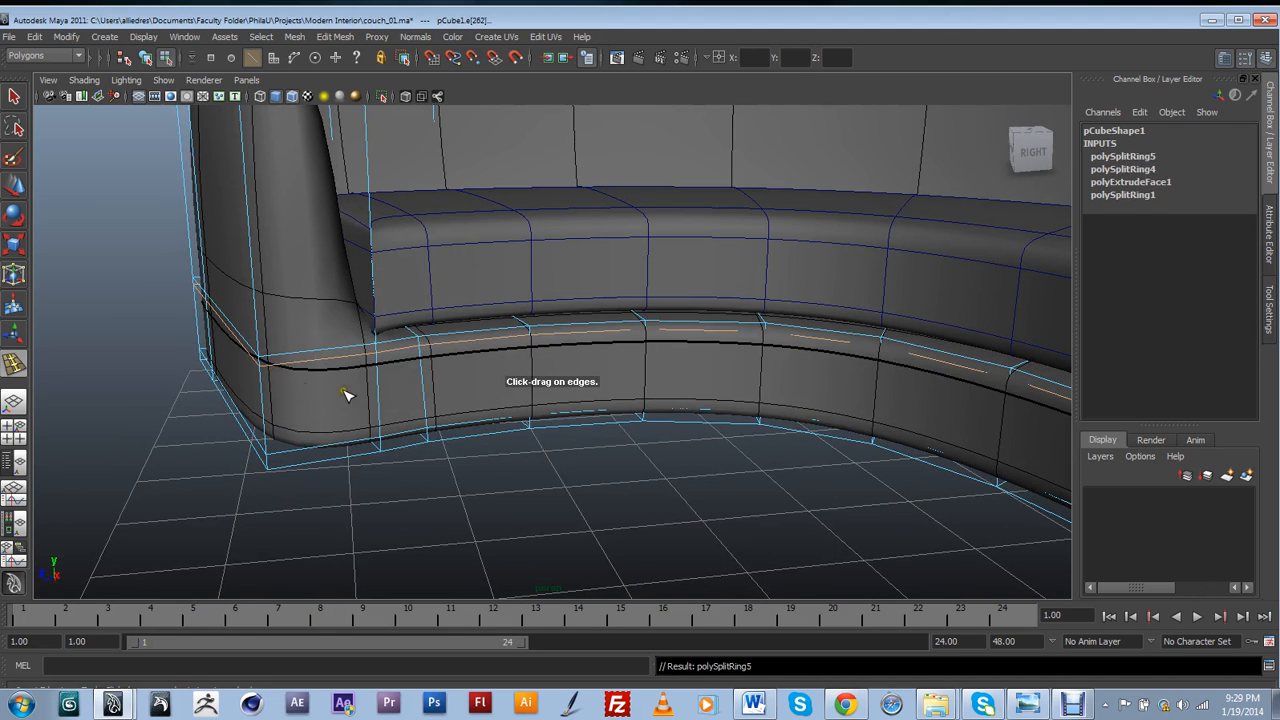
Shift the upper edge loop of the couch base slightly along the vertical axis with the Move tool
alt+right_drag(345, 395, 250, 385)
mouse_move(400, 410)
alt+mouse_down()
mouse_move(511, 489)
mouse_move(406, 434)
alt+mouse_up()
alt+right_drag(531, 457, 675, 480)
alt+middle_drag(675, 480, 460, 449)
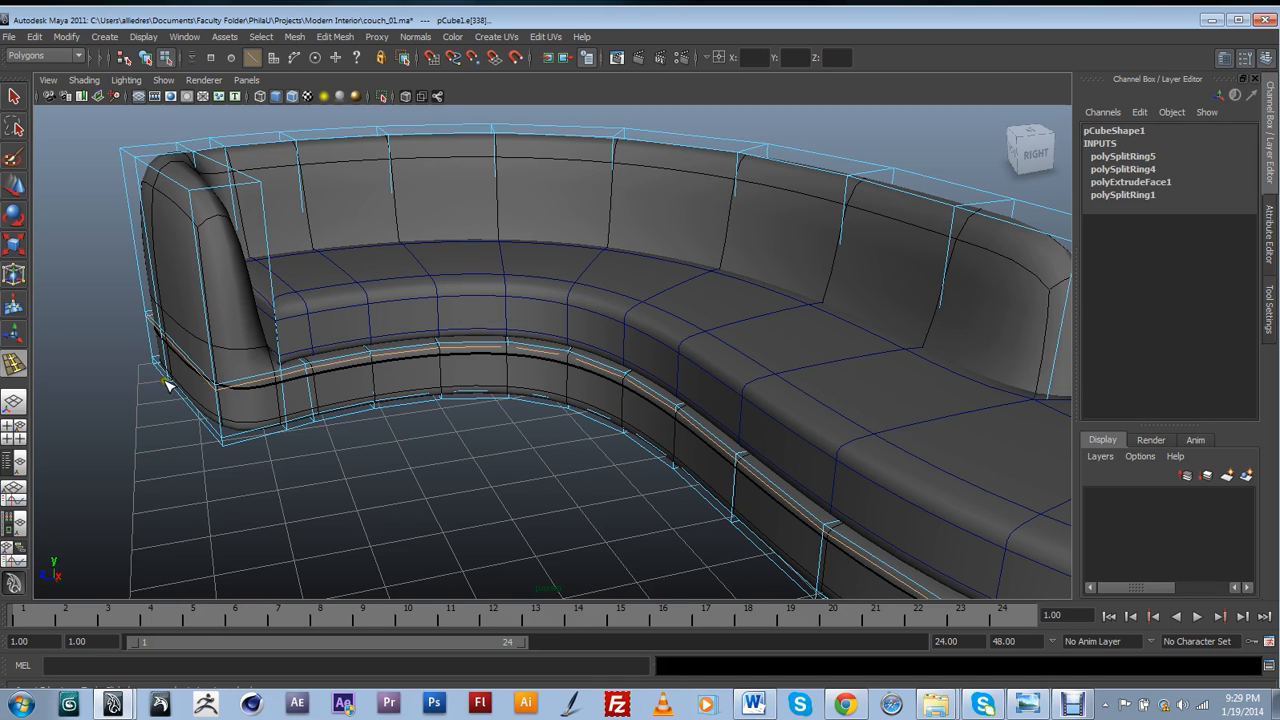
click(12, 220)
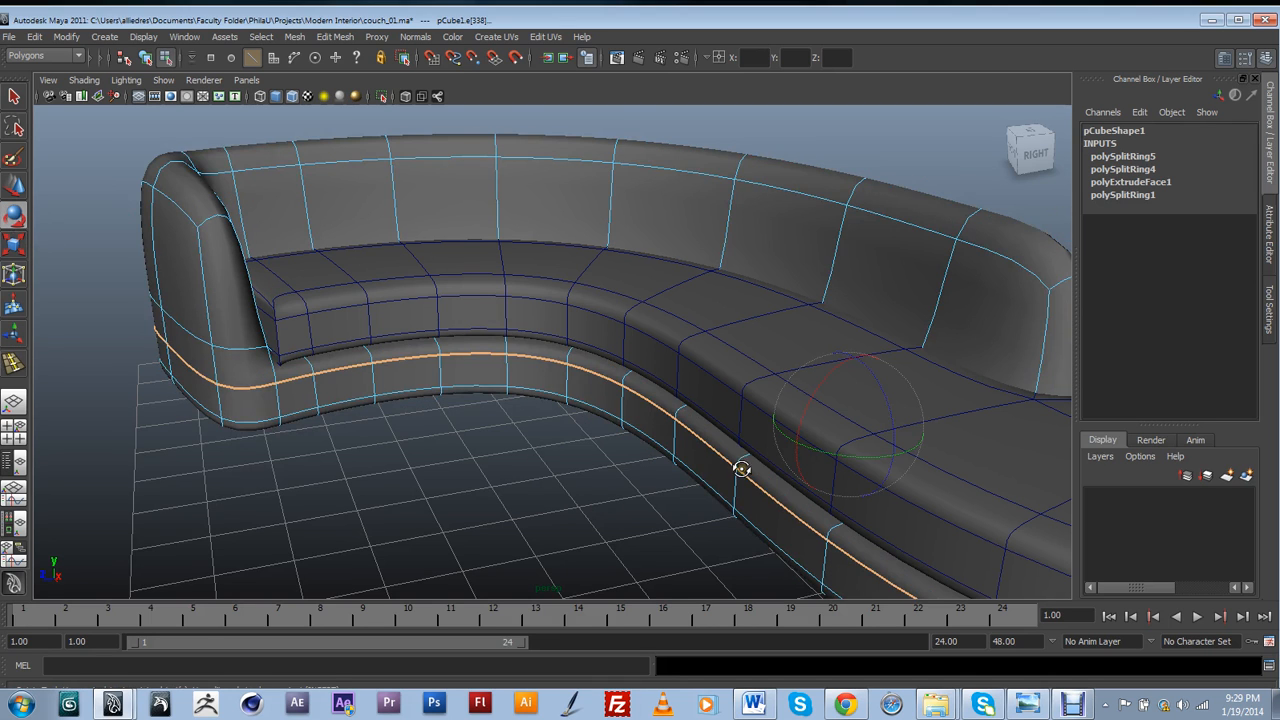
alt+drag(740, 466, 565, 440)
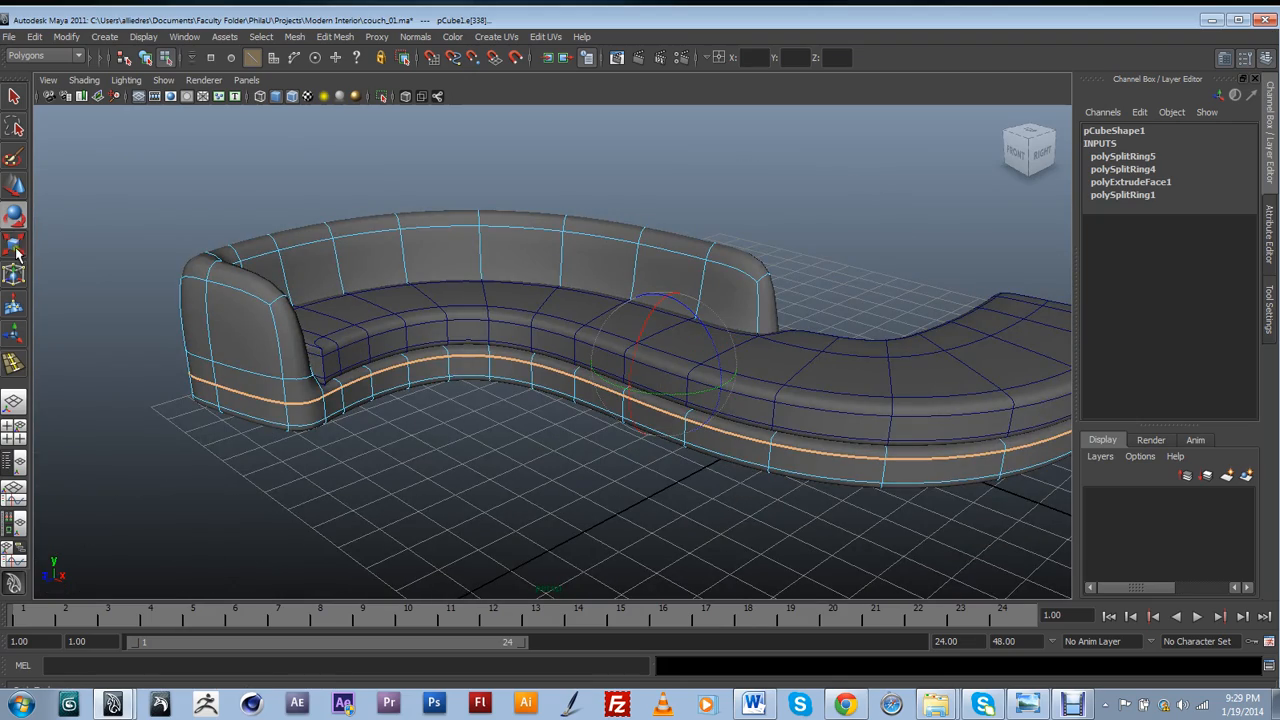
click(8, 184)
alt+drag(642, 446, 649, 446)
alt+drag(668, 405, 717, 251)
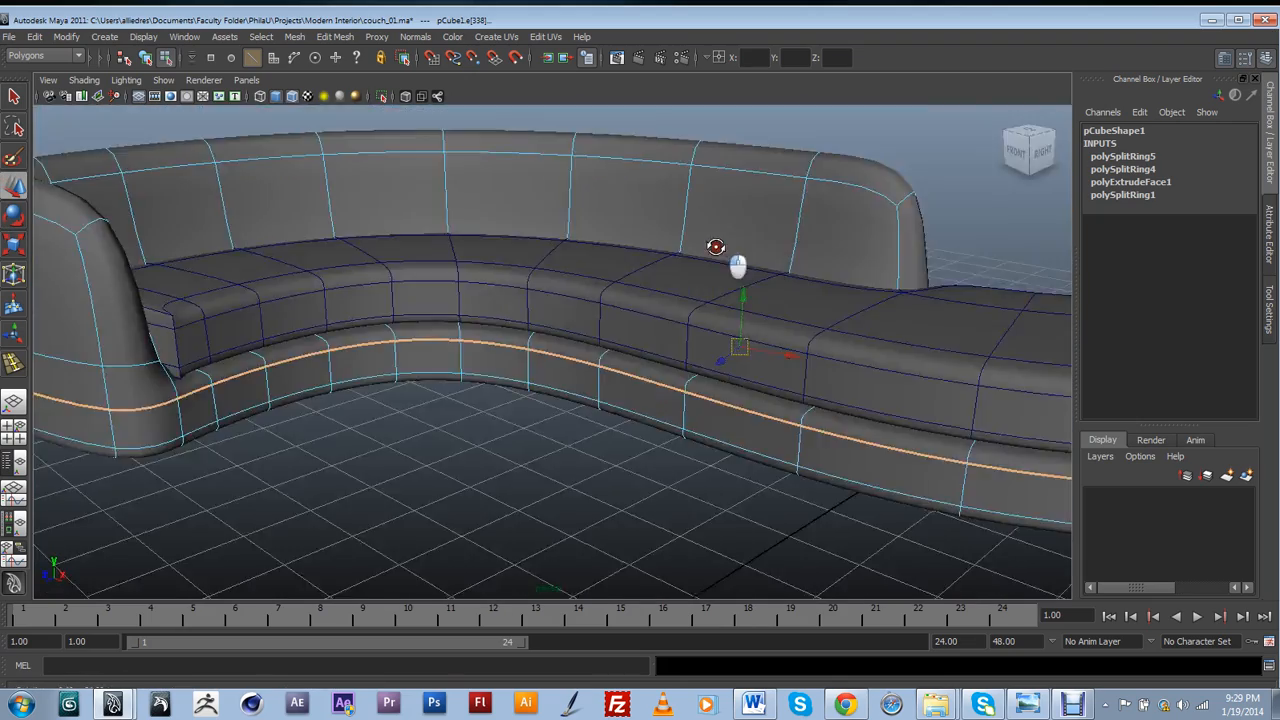
scroll(580, 287, up, 3)
drag(620, 270, 625, 272)
scroll(600, 320, down, 3)
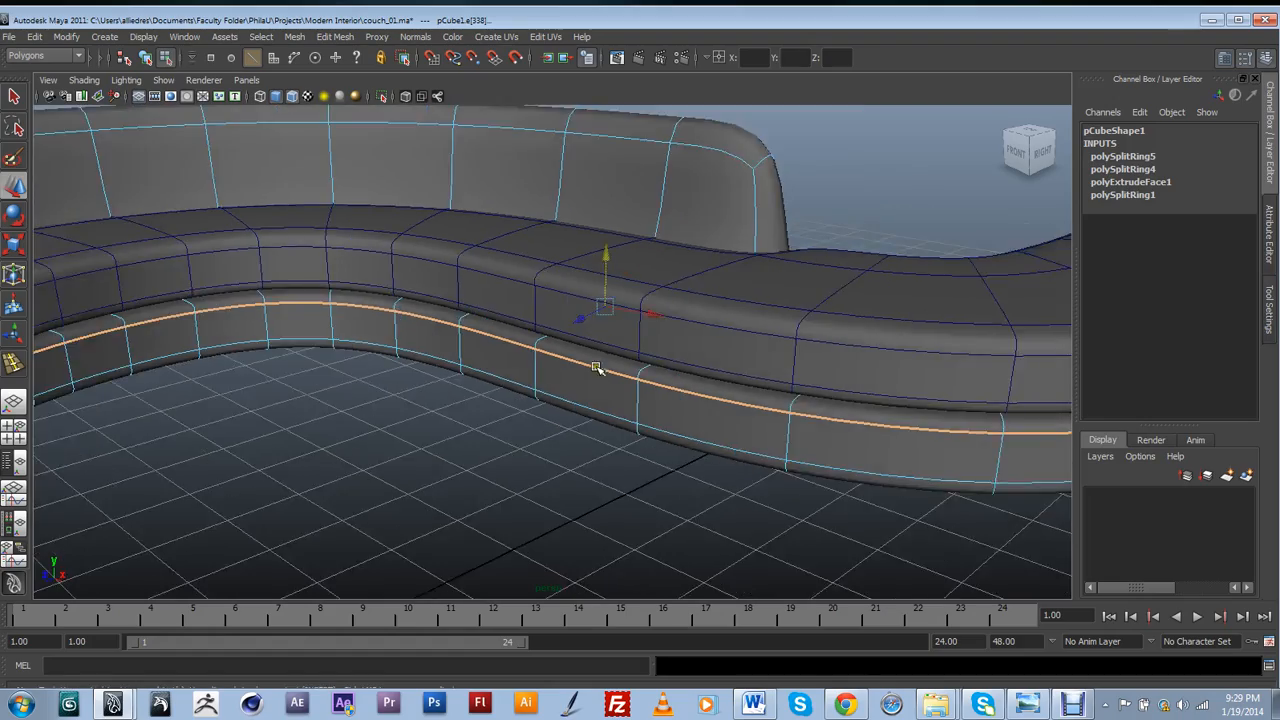
Inspect the smoothed base and backrest and compare their edges with the couch in the reference photo
alt+drag(594, 366, 585, 418)
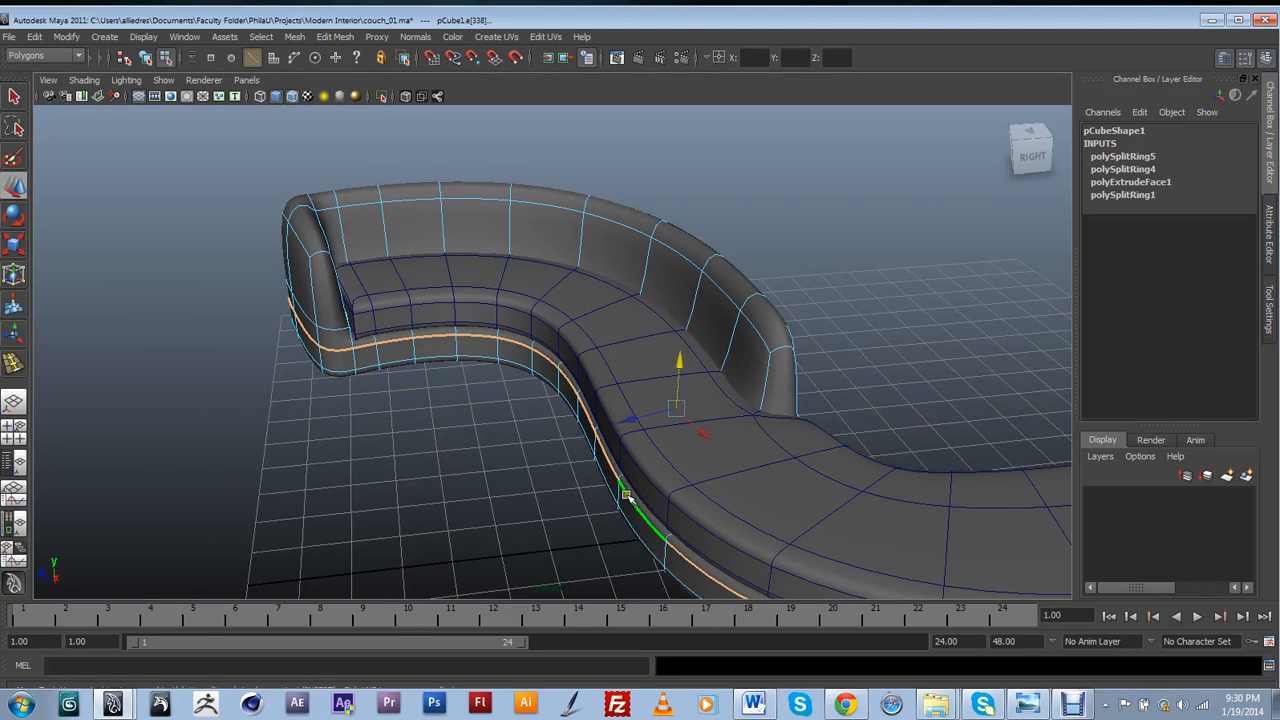
mouse_move(344, 404)
alt+mouse_down()
mouse_move(391, 423)
mouse_move(328, 396)
alt+mouse_up()
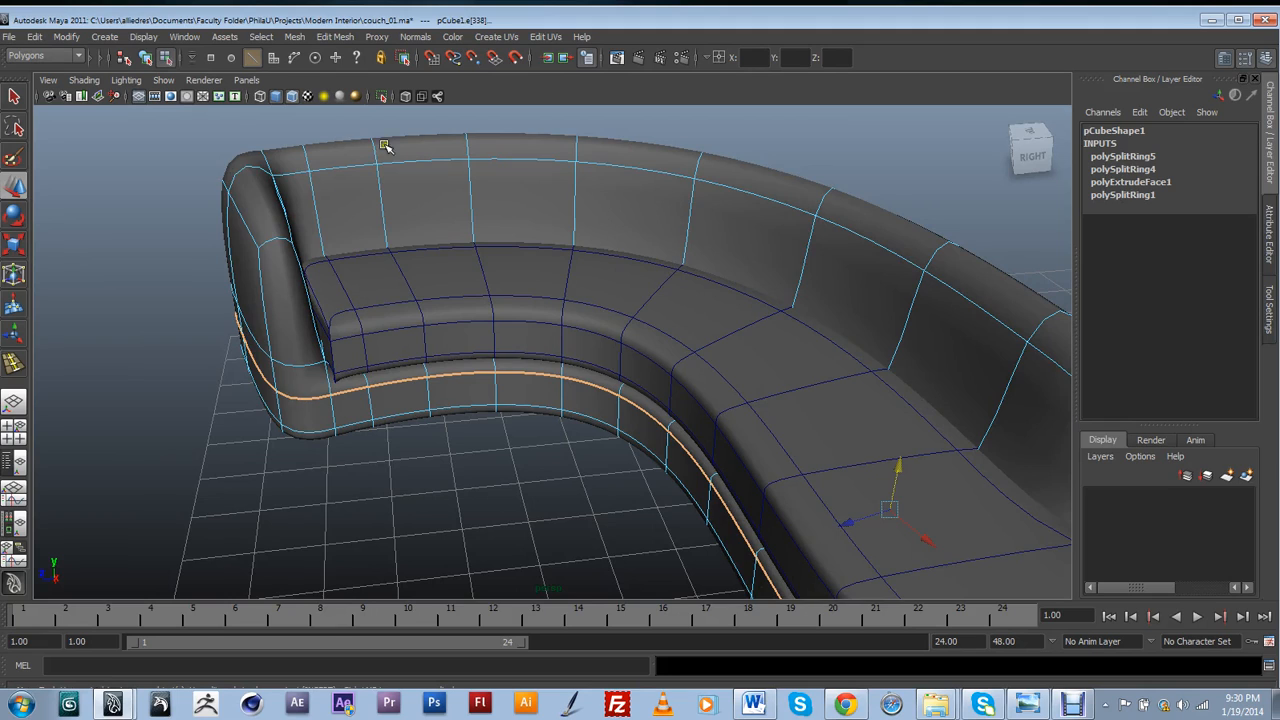
alt+right_drag(910, 437, 849, 449)
alt+drag(849, 449, 688, 385)
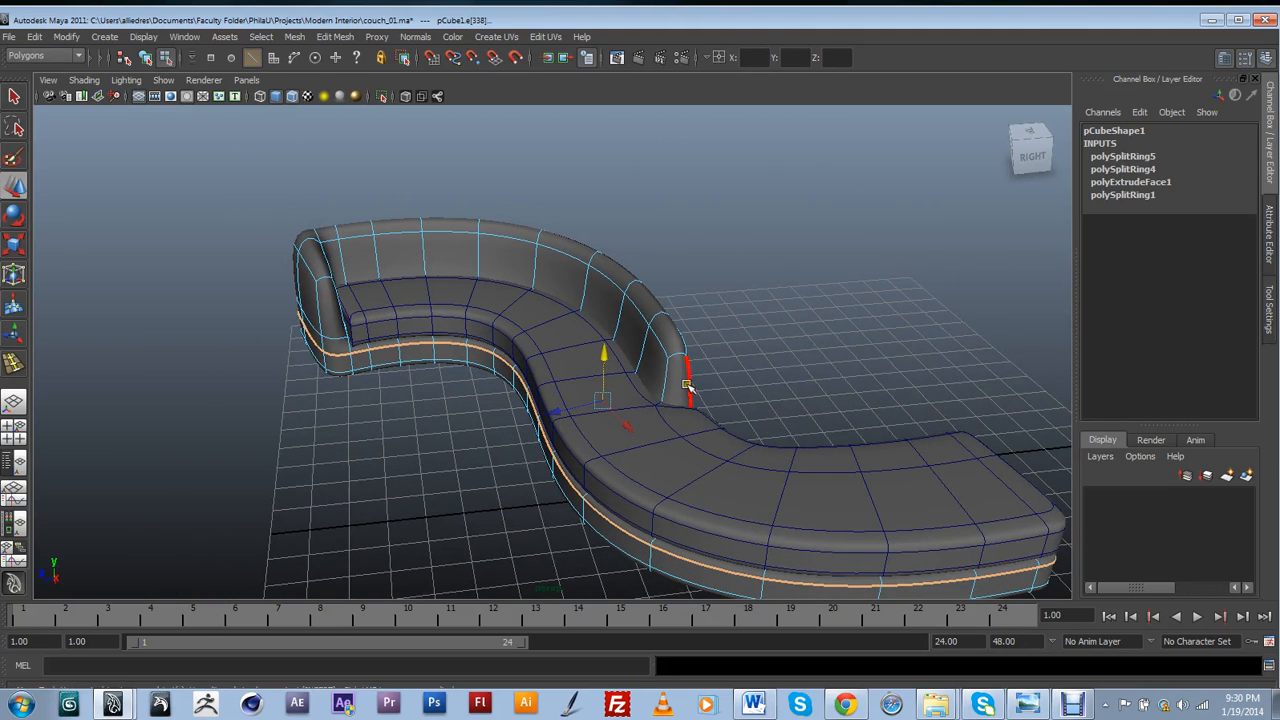
click(1027, 703)
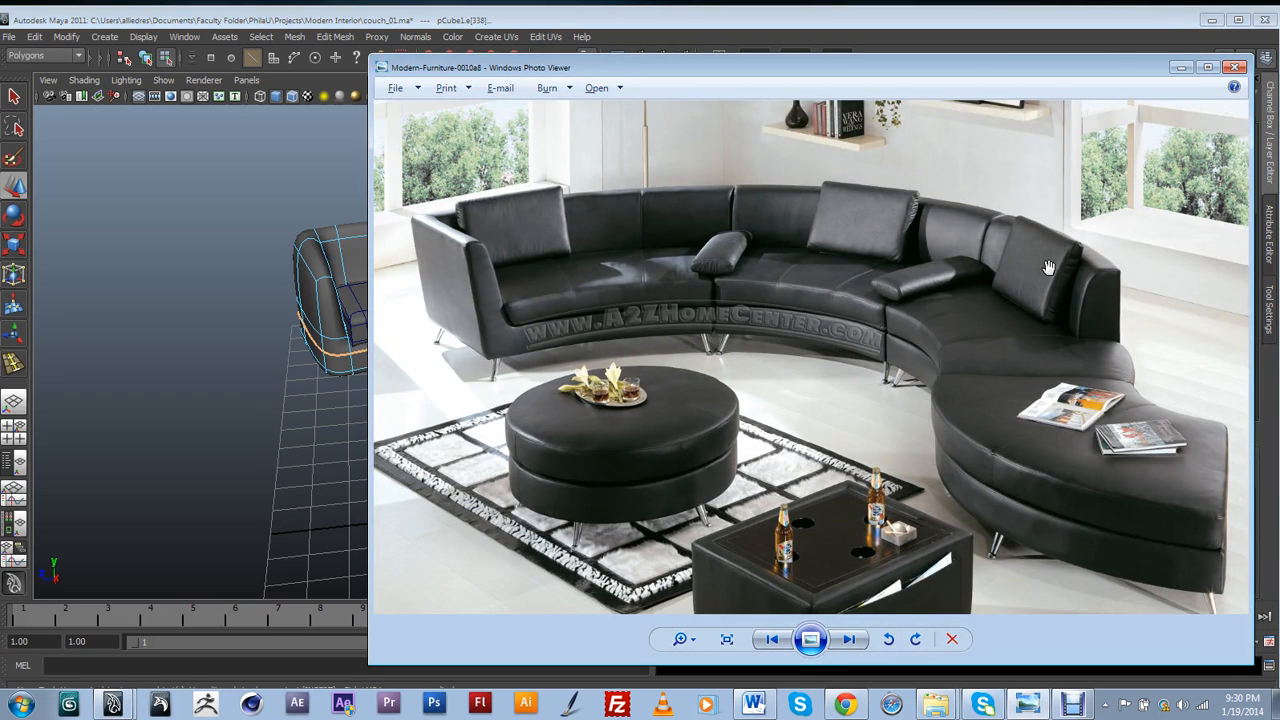
click(1181, 66)
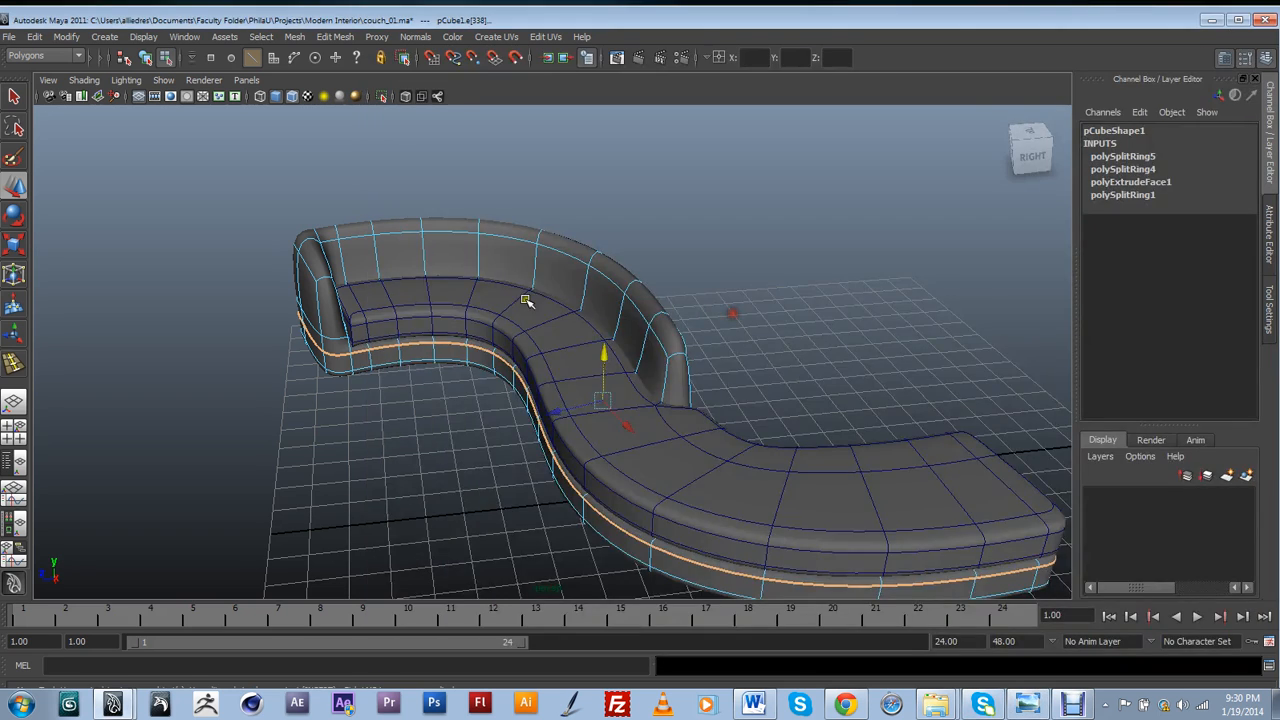
Insert an edge loop along the armrest close to its outer side face
scroll(686, 309, up, 3)
alt+drag(686, 309, 500, 325)
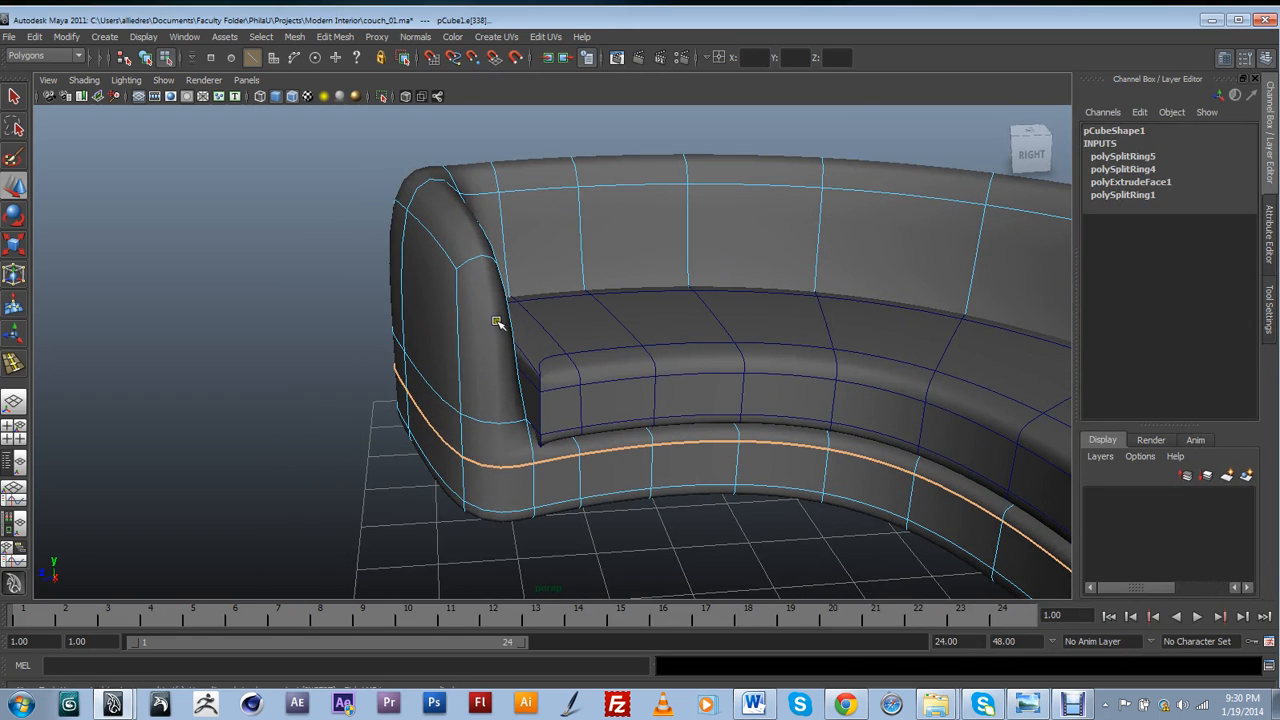
shift+right_drag(470, 275, 473, 248)
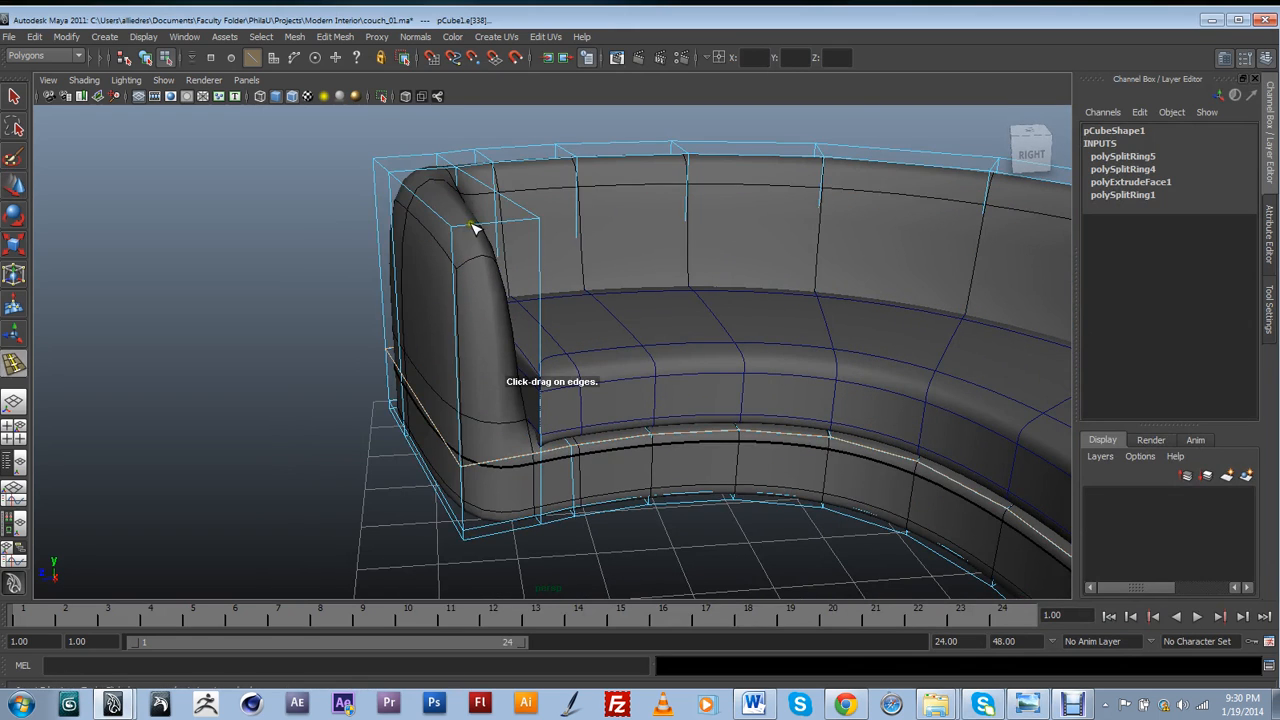
click(466, 228)
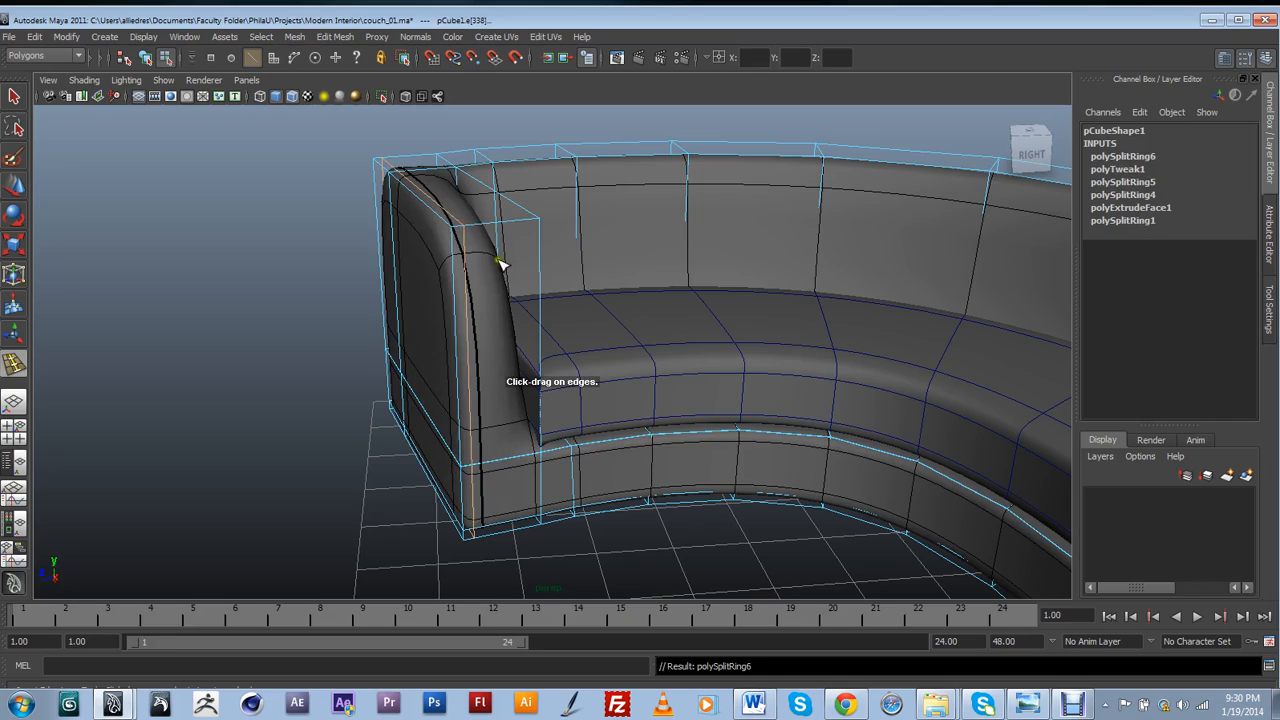
Insert an edge loop close to the outer rear edge of the armrest, running along the top of the backrest
alt+drag(533, 304, 600, 363)
scroll(630, 350, up, 2)
alt+drag(657, 334, 517, 357)
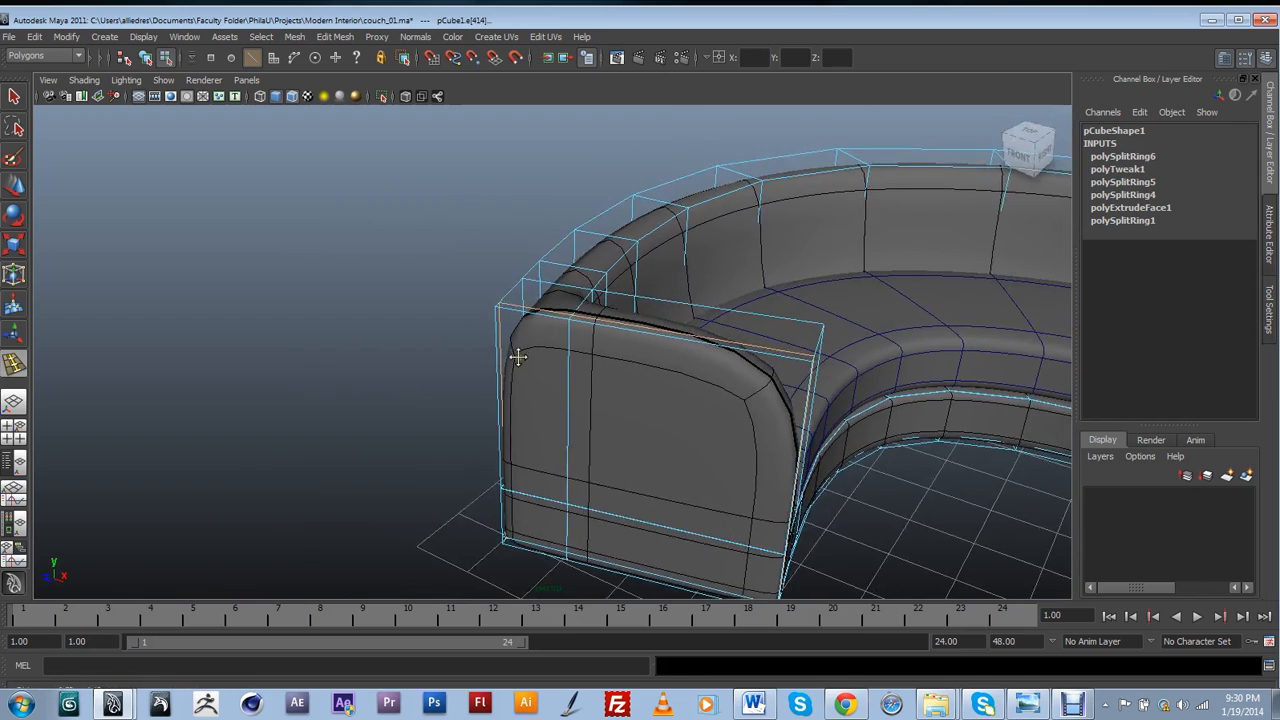
scroll(510, 320, up, 2)
drag(496, 300, 509, 300)
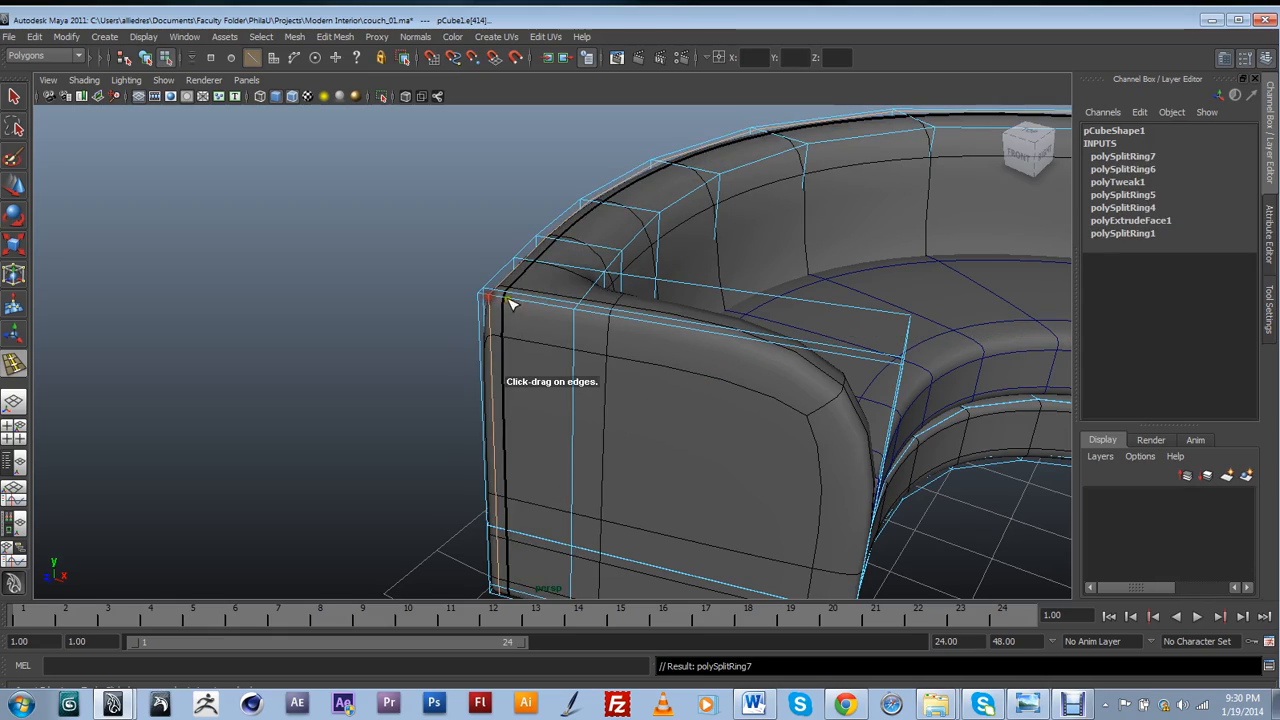
Insert an edge loop near the free end of the backrest, return to object mode and deselect the frame
key(f)
alt+drag(857, 363, 568, 291)
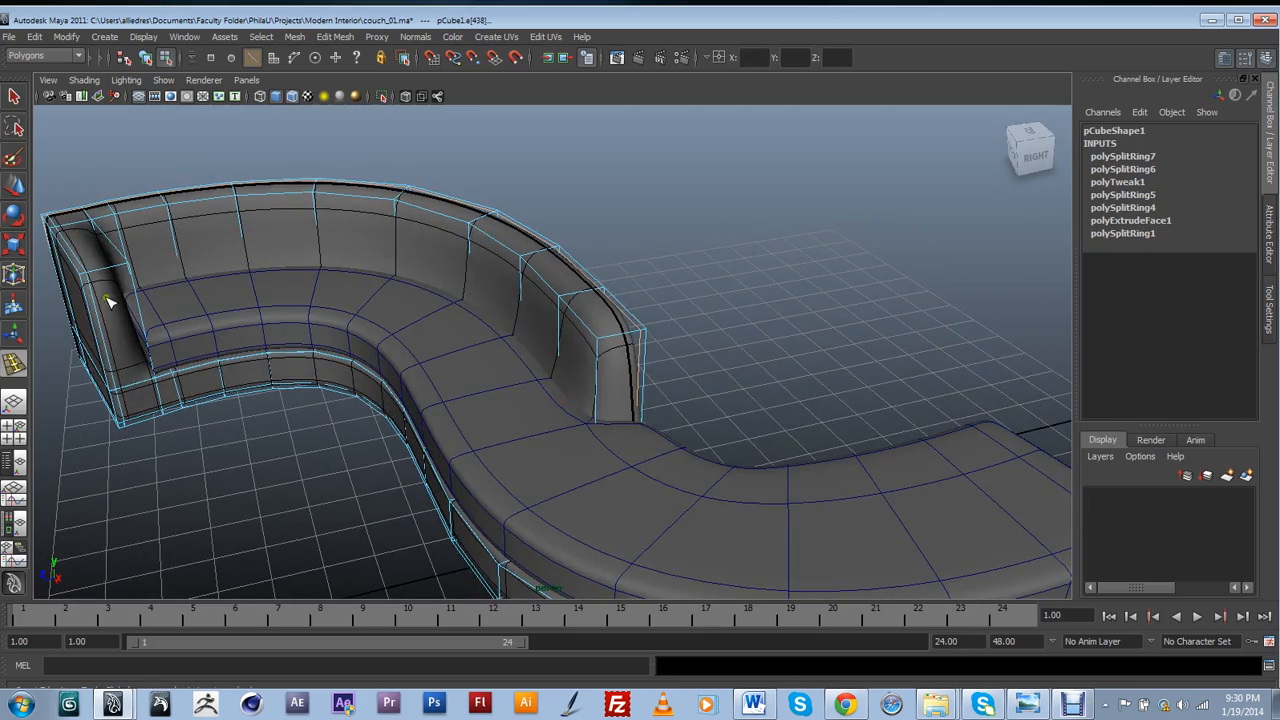
alt+drag(110, 302, 372, 296)
alt+drag(929, 452, 769, 494)
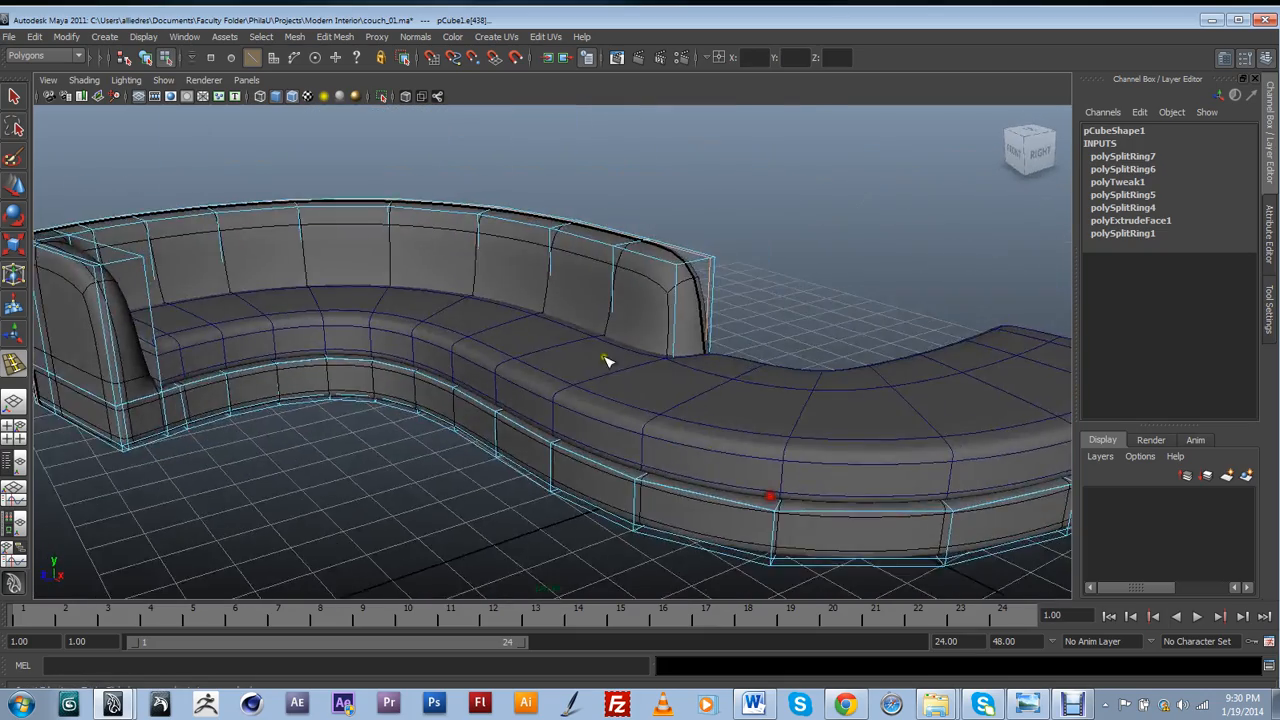
alt+middle_drag(606, 360, 554, 411)
scroll(554, 411, up, 3)
alt+drag(554, 411, 757, 403)
scroll(790, 292, down, 3)
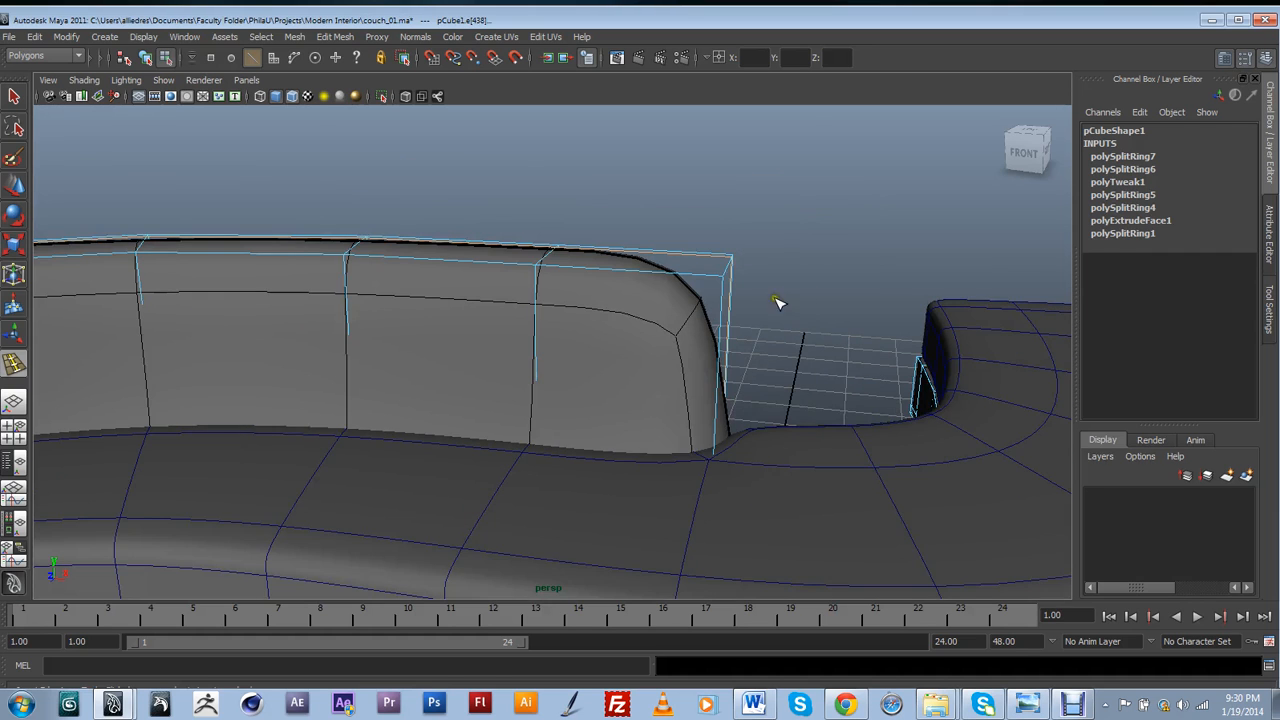
alt+drag(783, 294, 596, 335)
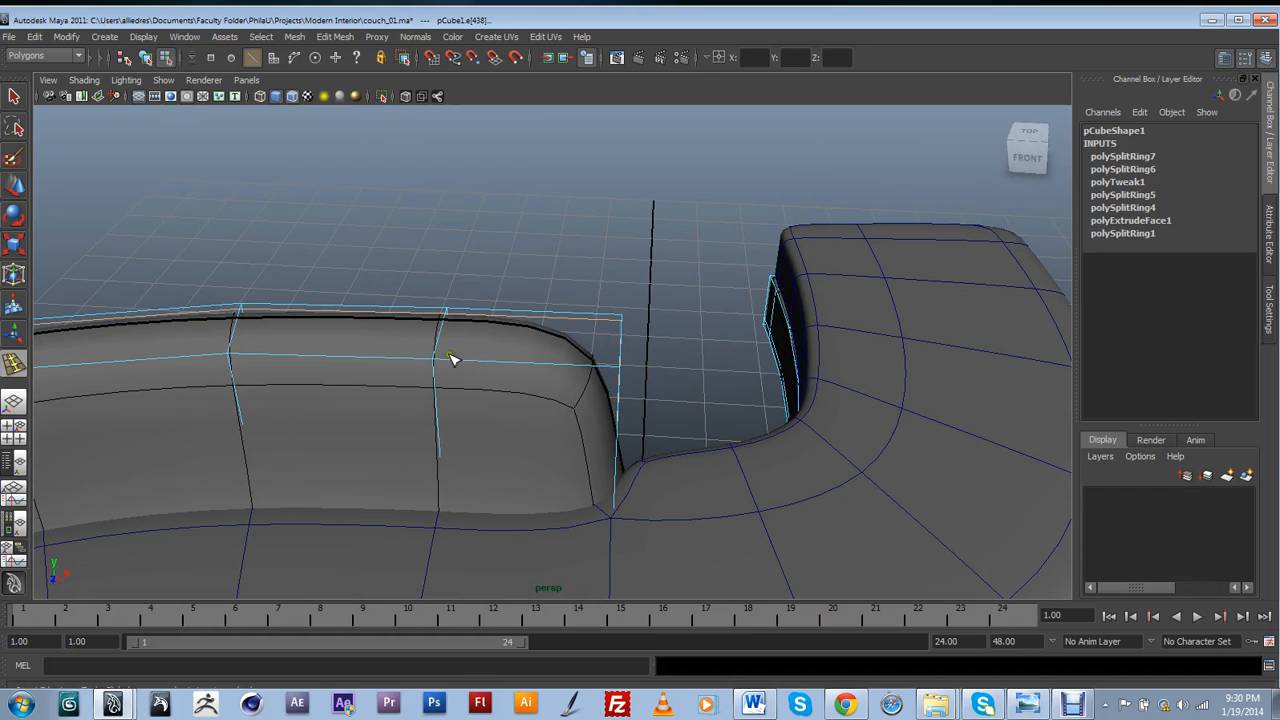
mouse_move(630, 397)
alt+mouse_down()
mouse_move(657, 377)
mouse_move(610, 386)
alt+mouse_up()
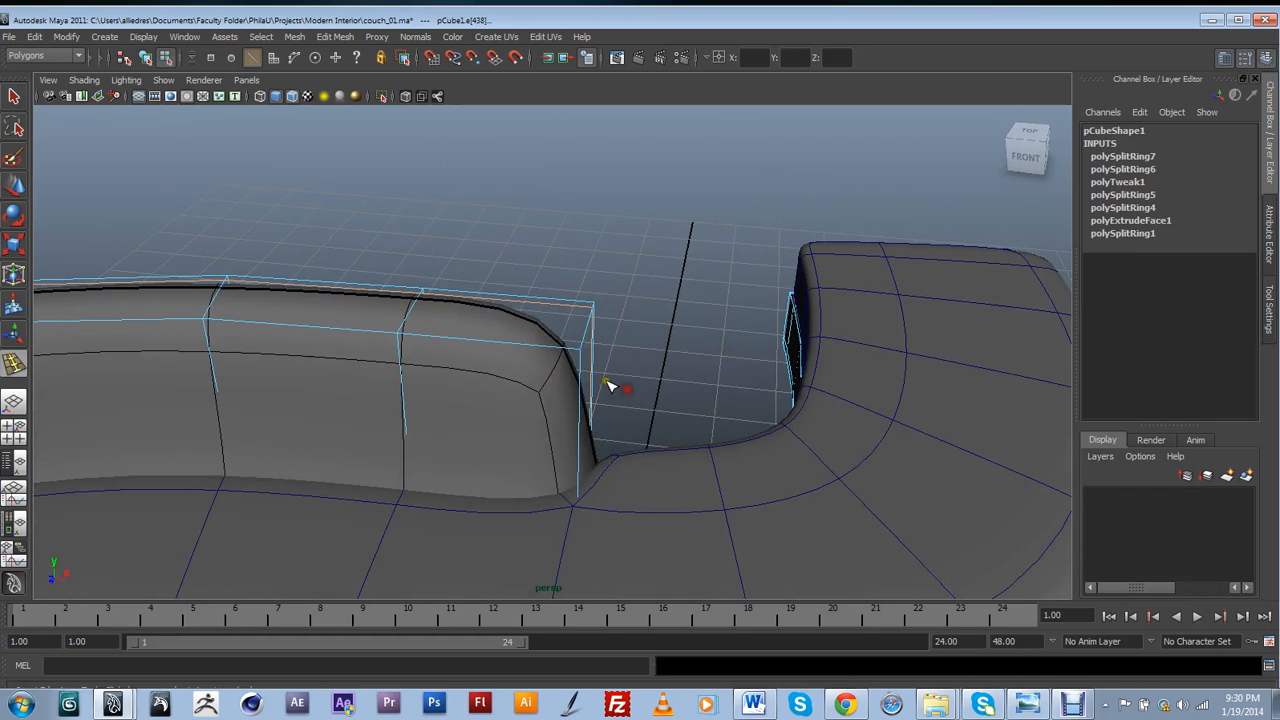
drag(555, 350, 752, 384)
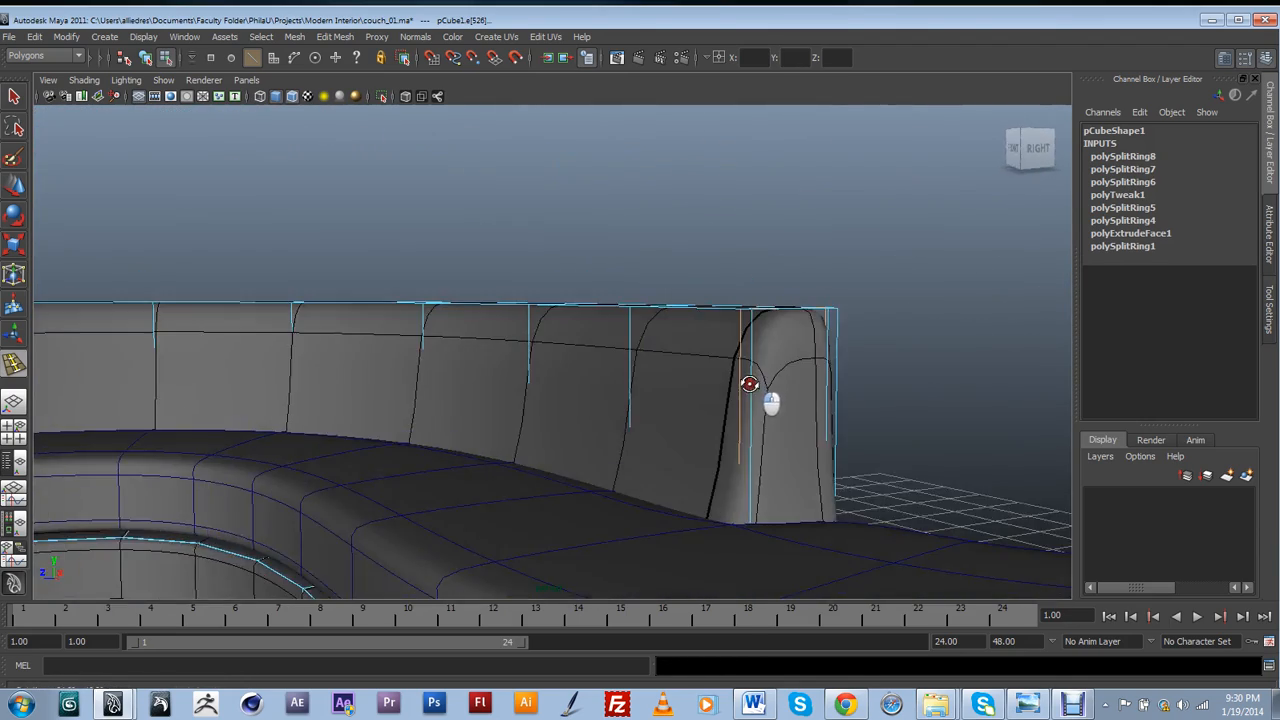
key(w)
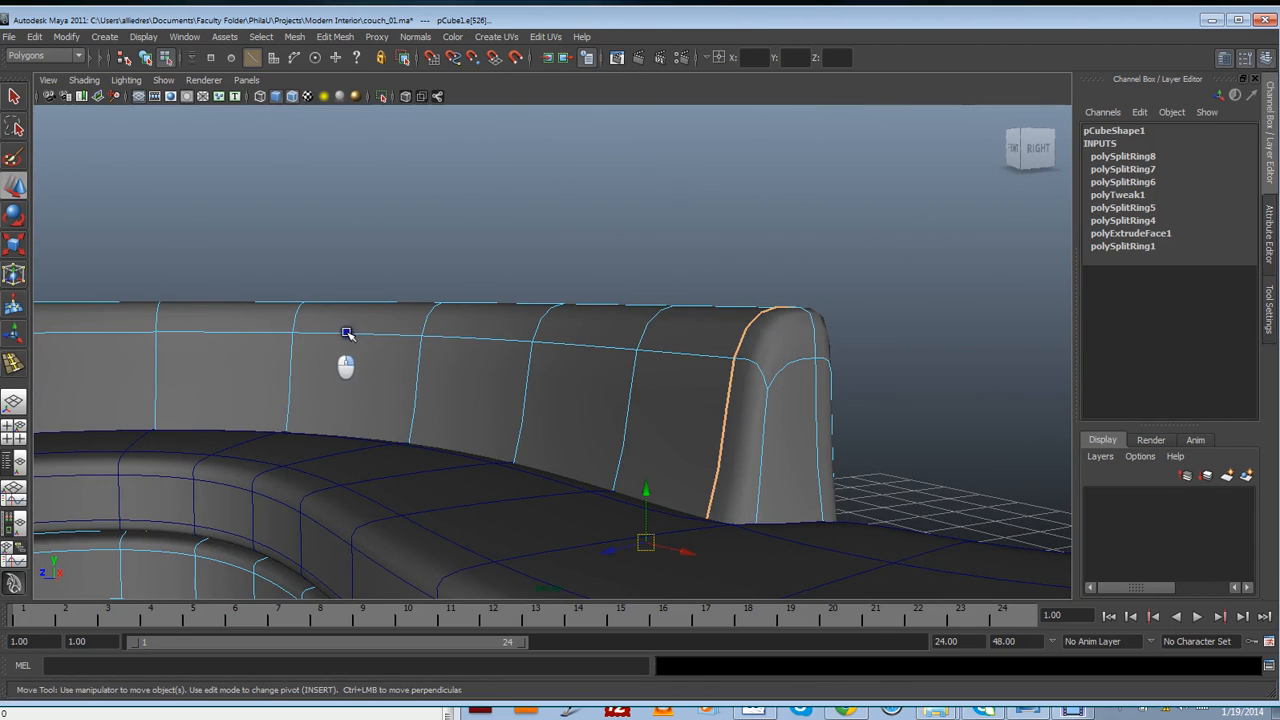
click(480, 237)
View the whole smoothed couch and compare its shape with the reference photo
scroll(484, 246, down, 8)
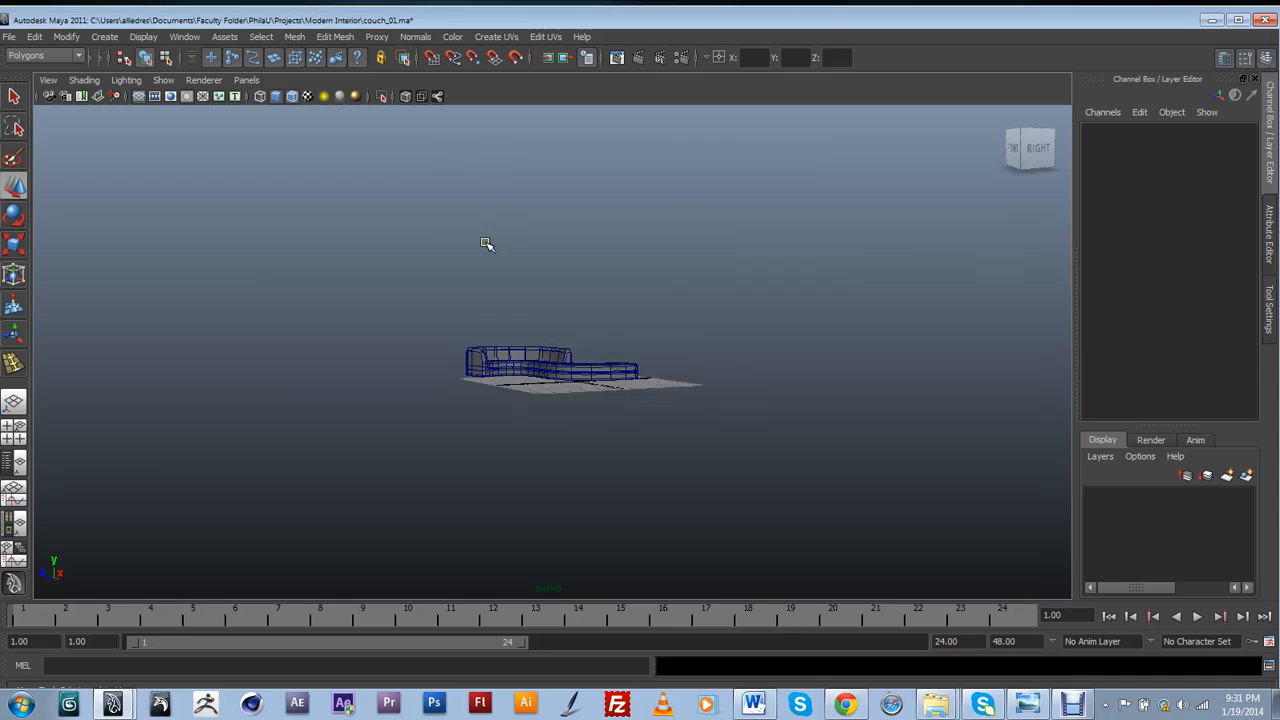
scroll(486, 243, up, 5)
alt+drag(486, 243, 643, 363)
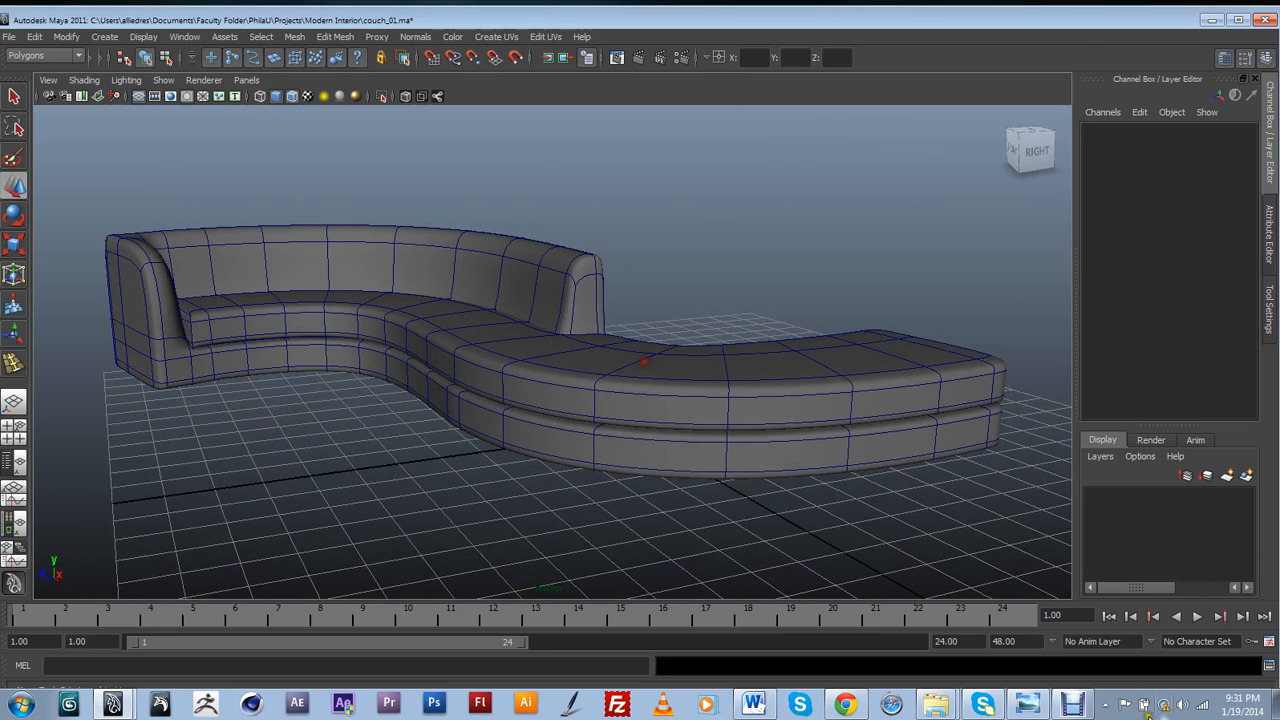
click(1029, 705)
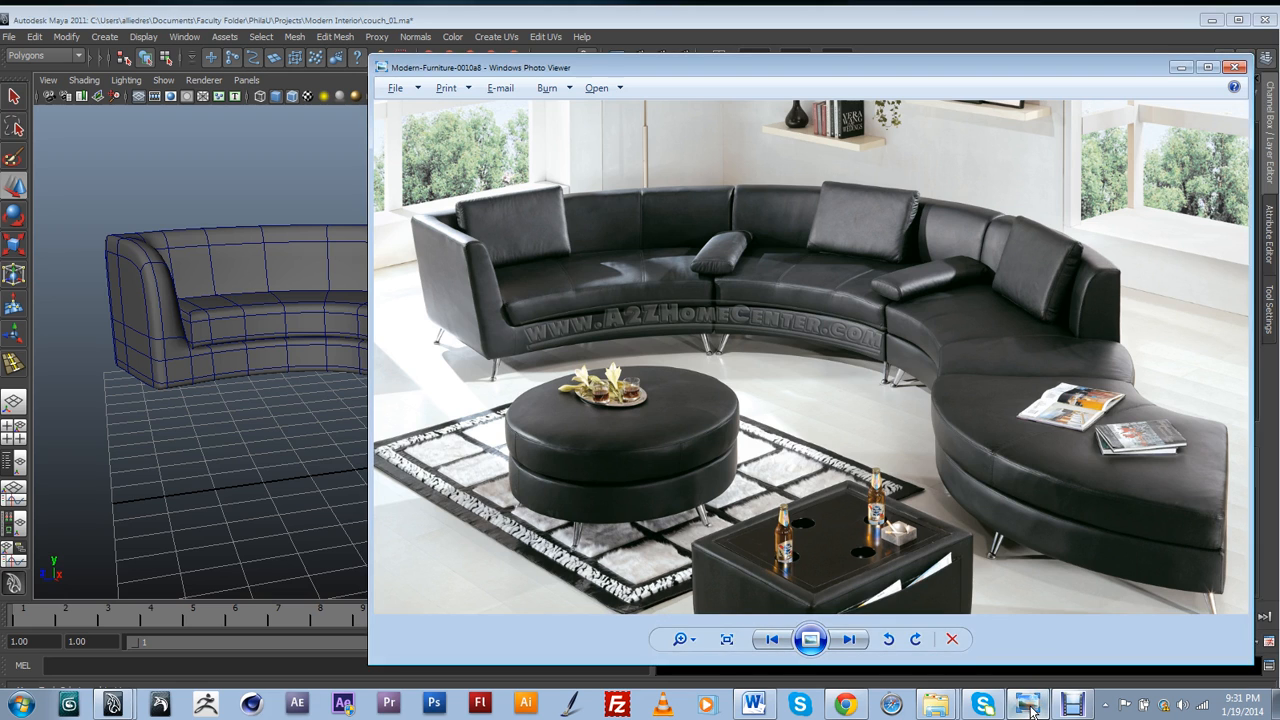
click(1181, 67)
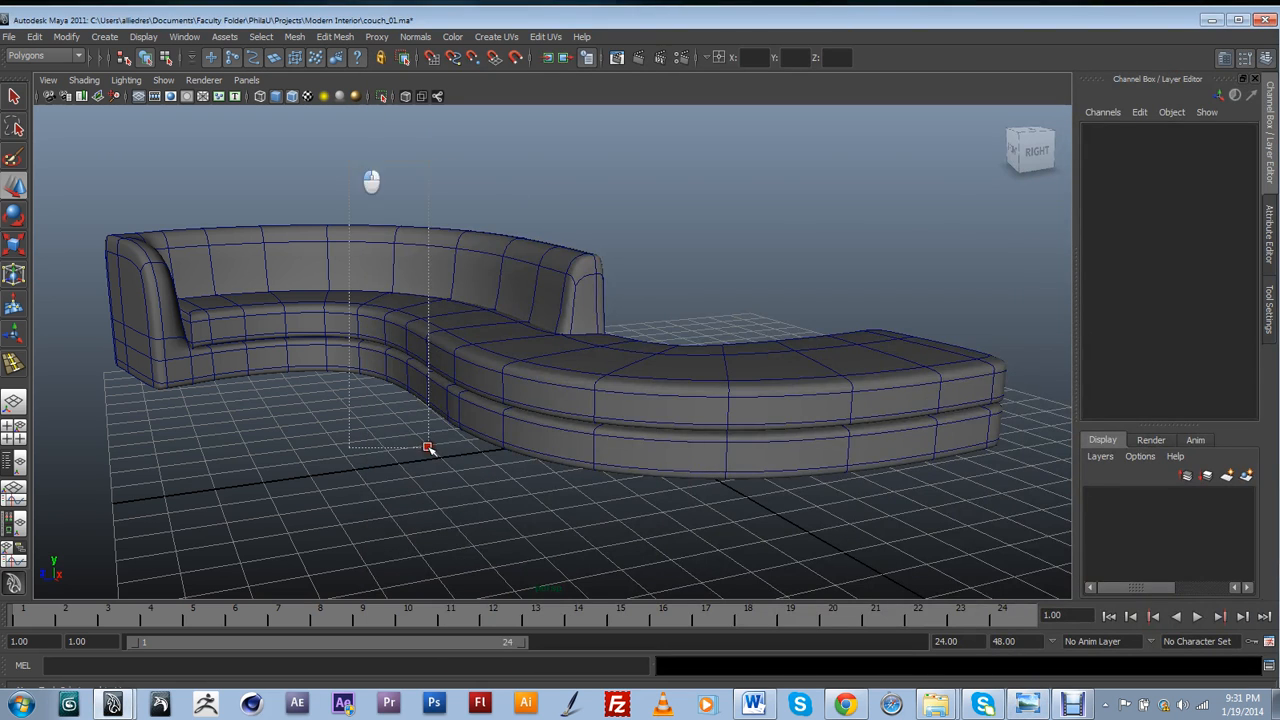
Select both the seat cushion and the couch frame, turn off their smooth mesh preview and deselect them
key(1)
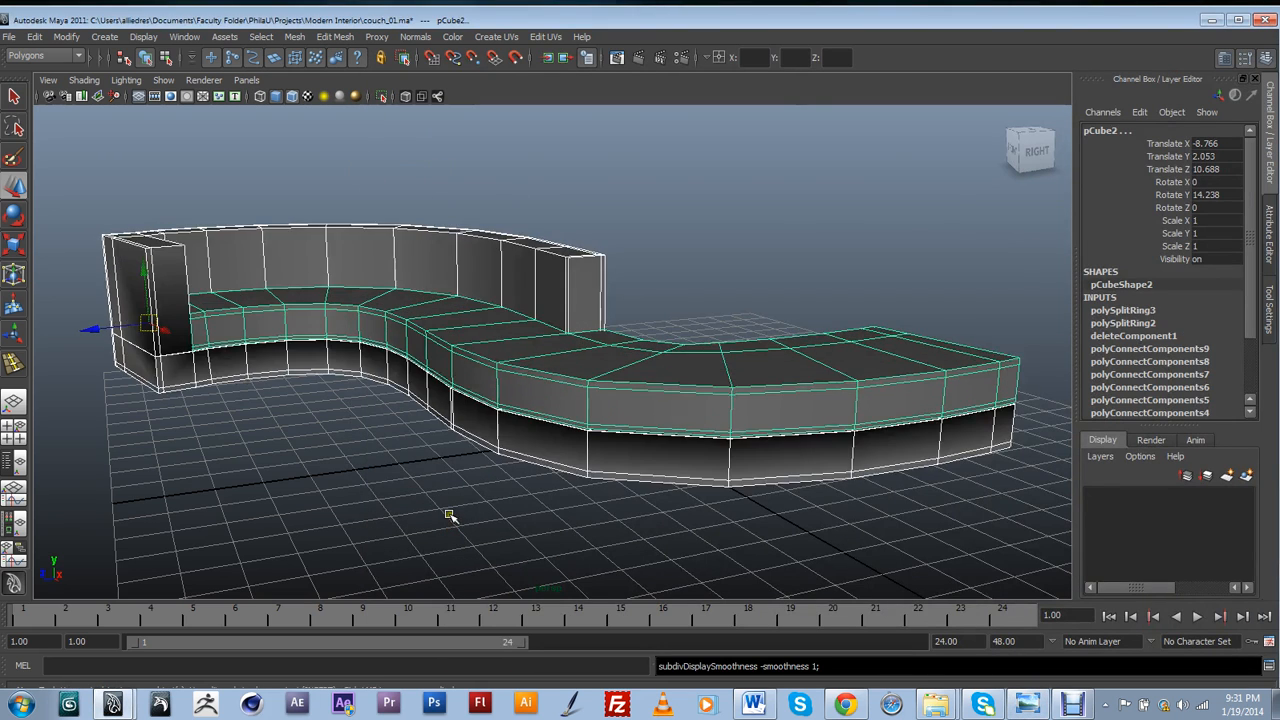
click(671, 249)
Select the seat cushion near the armrest and switch it to component editing
alt+drag(506, 382, 486, 415)
alt+middle_drag(486, 415, 815, 561)
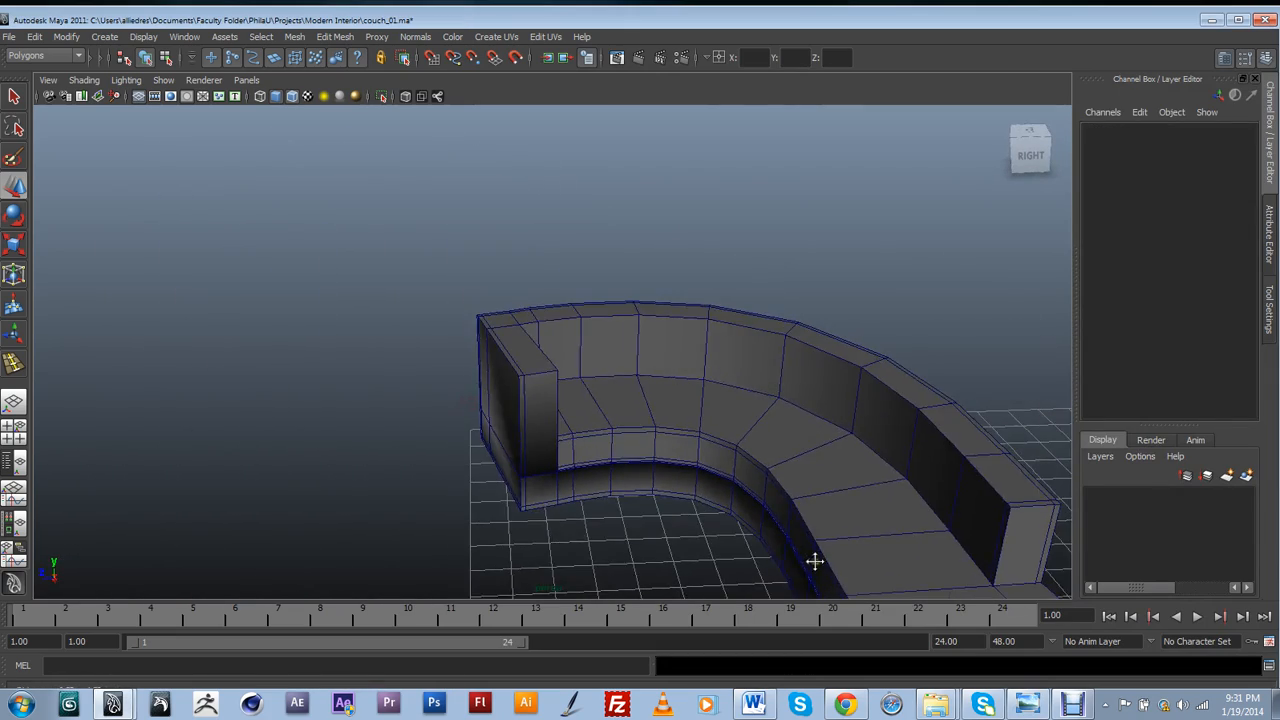
alt+drag(760, 549, 794, 543)
alt+middle_drag(794, 543, 790, 457)
alt+right_drag(790, 457, 808, 446)
click(654, 328)
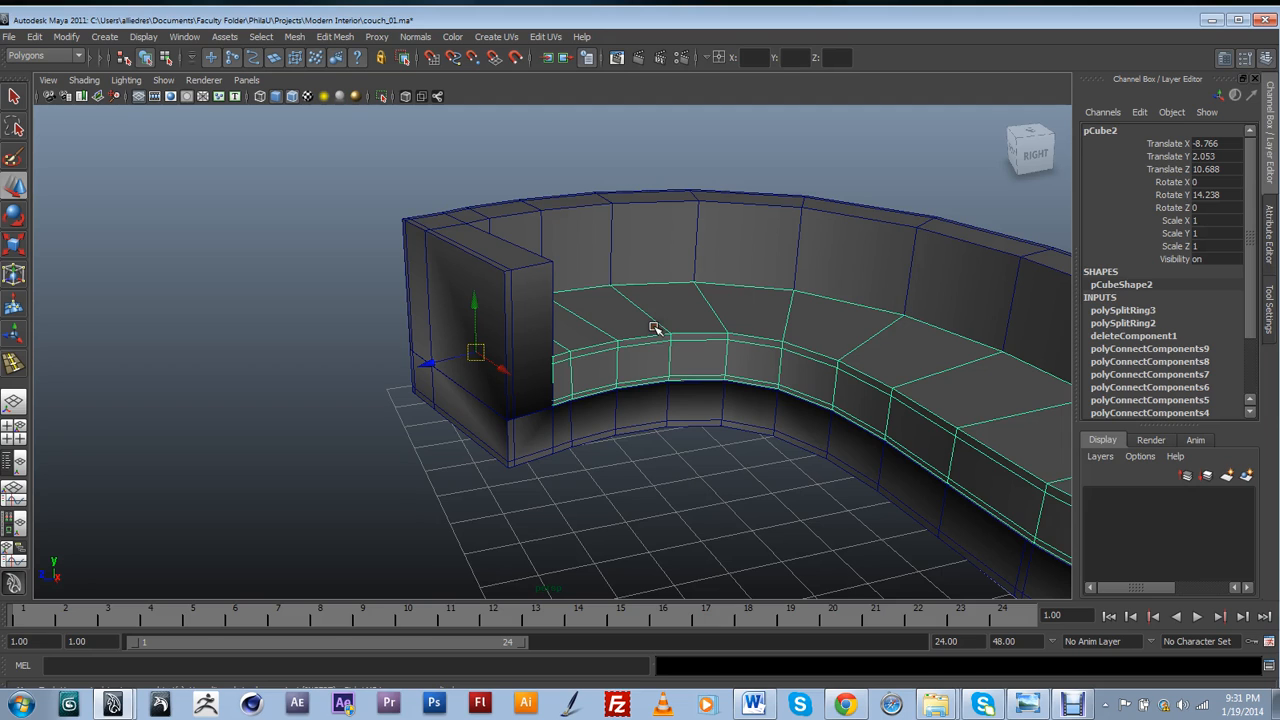
alt+drag(613, 380, 745, 392)
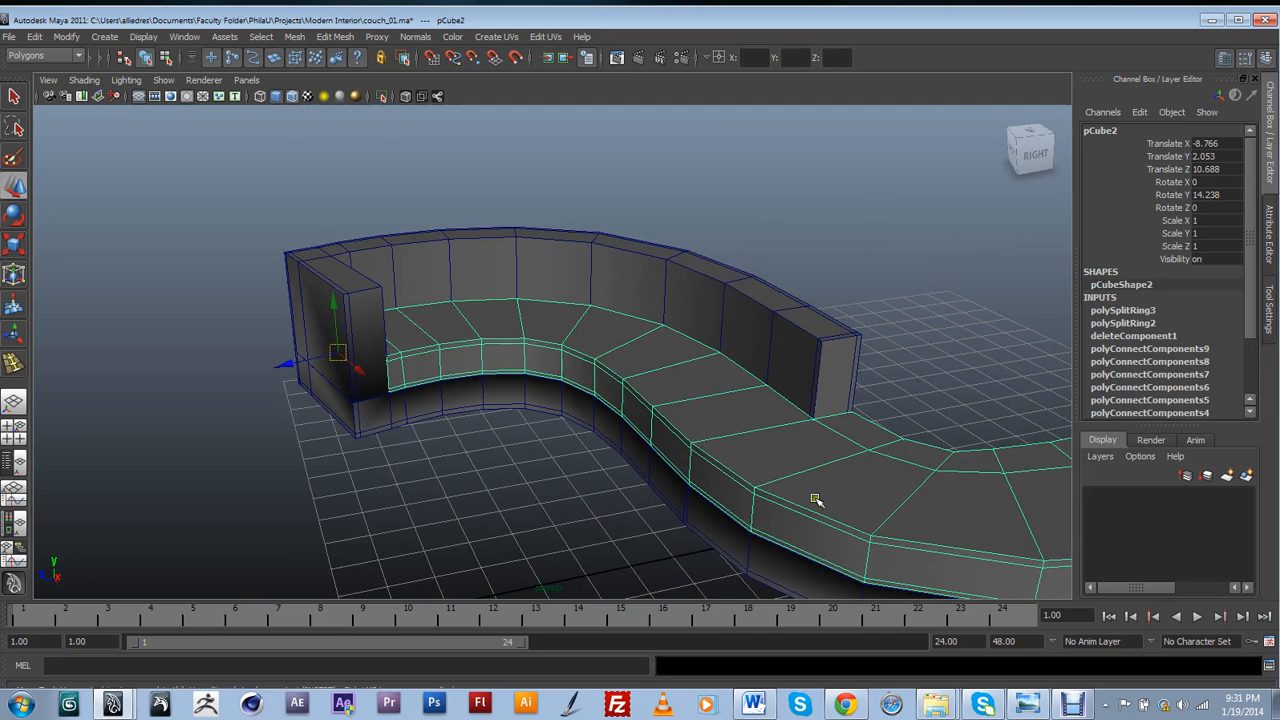
alt+drag(815, 499, 513, 432)
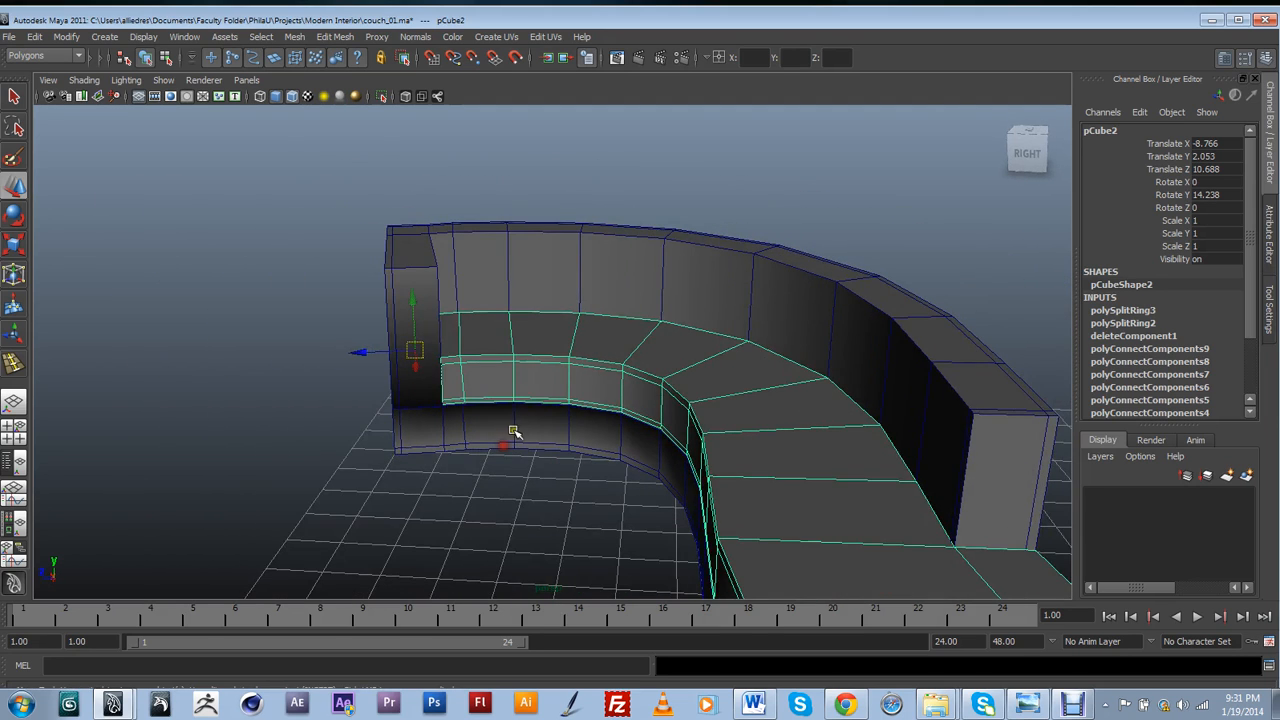
key(F8)
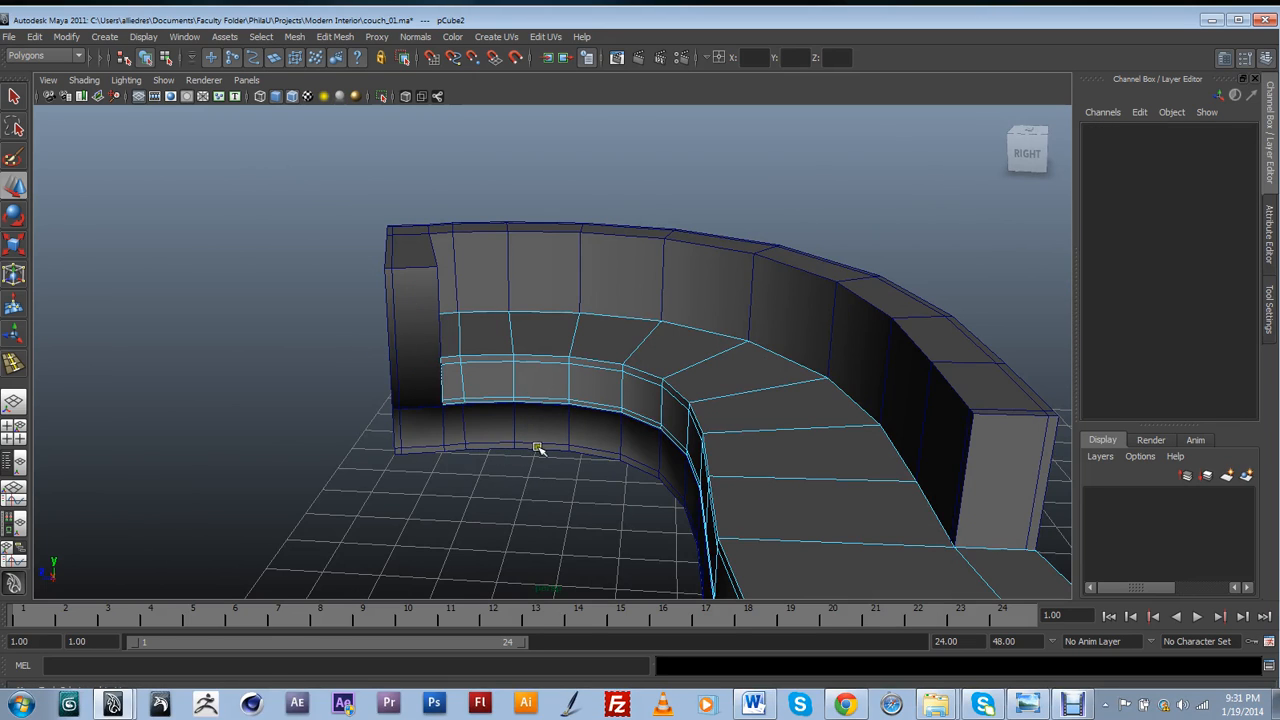
Extract the seat cushion's faces beside the armrest as a separate piece
alt+drag(568, 440, 544, 448)
drag(194, 294, 505, 525)
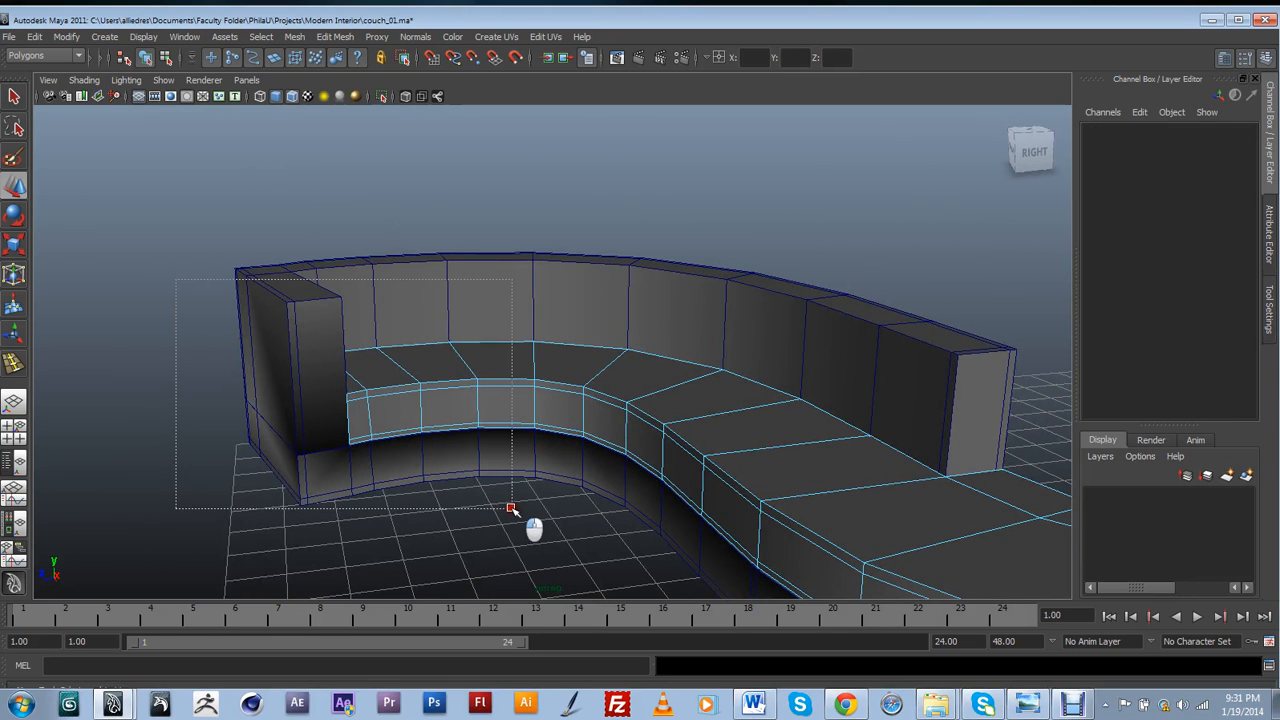
alt+drag(655, 527, 565, 481)
click(330, 37)
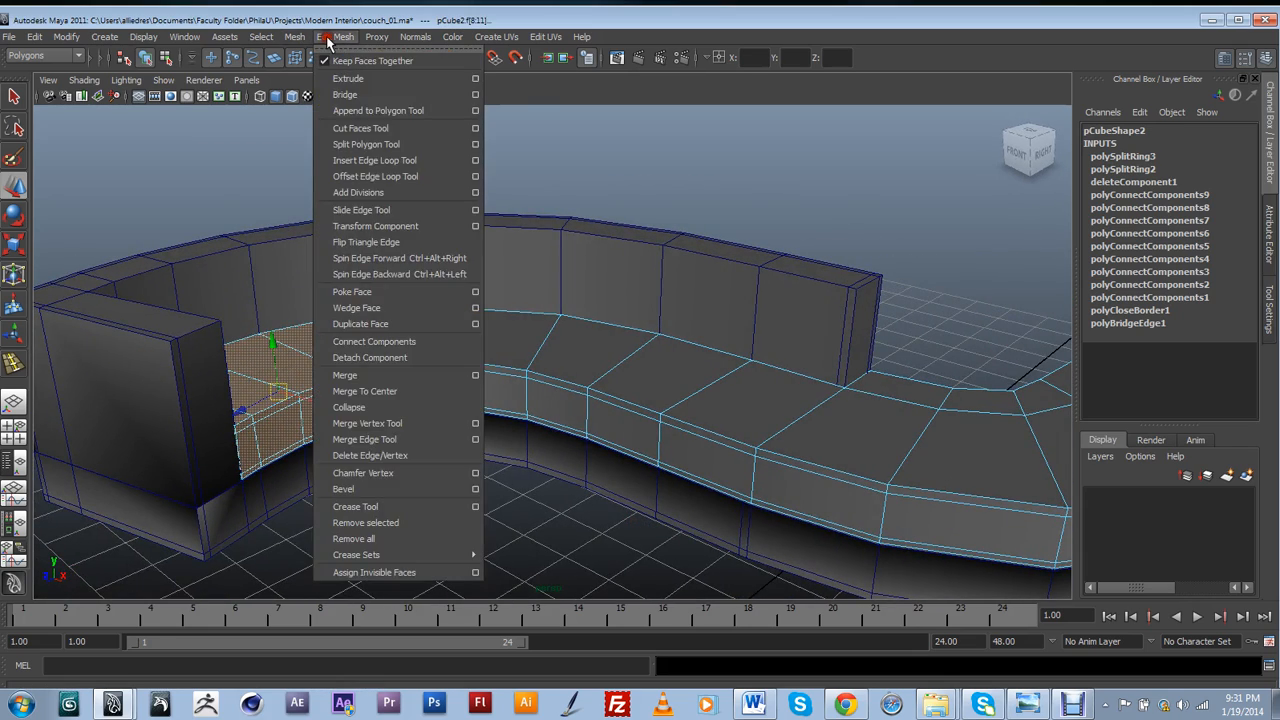
mouse_move(295, 37)
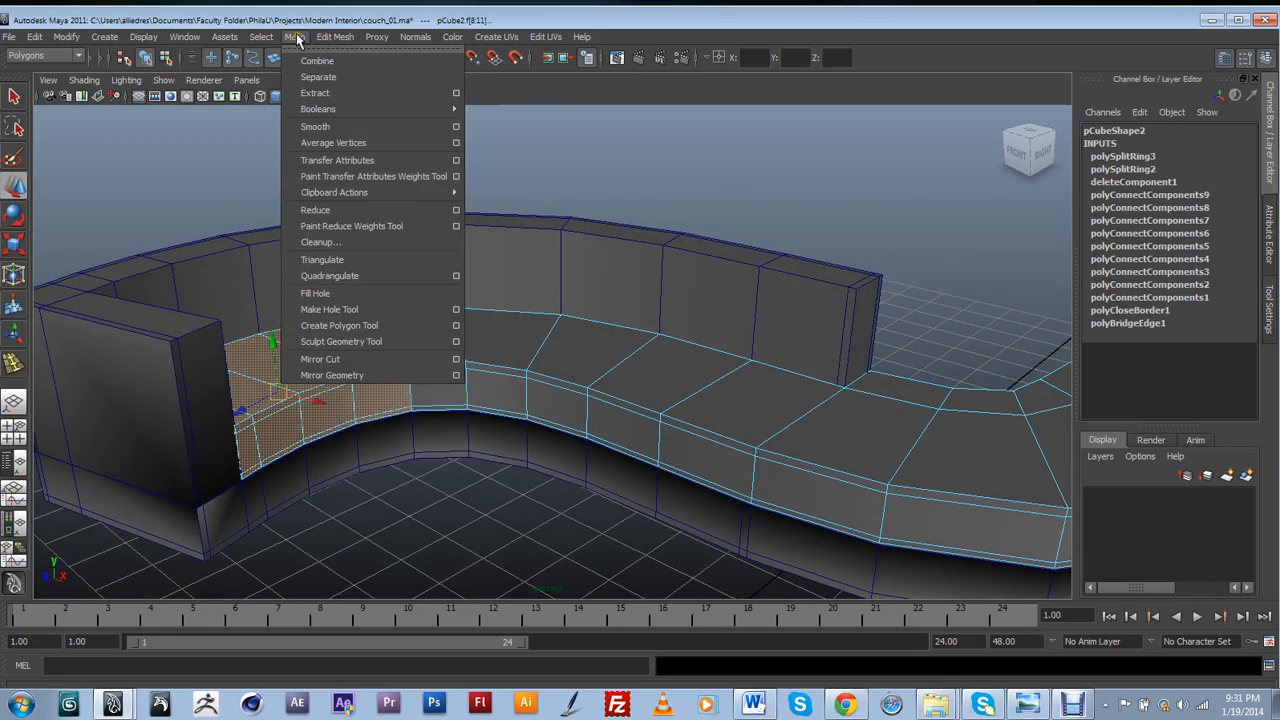
click(328, 92)
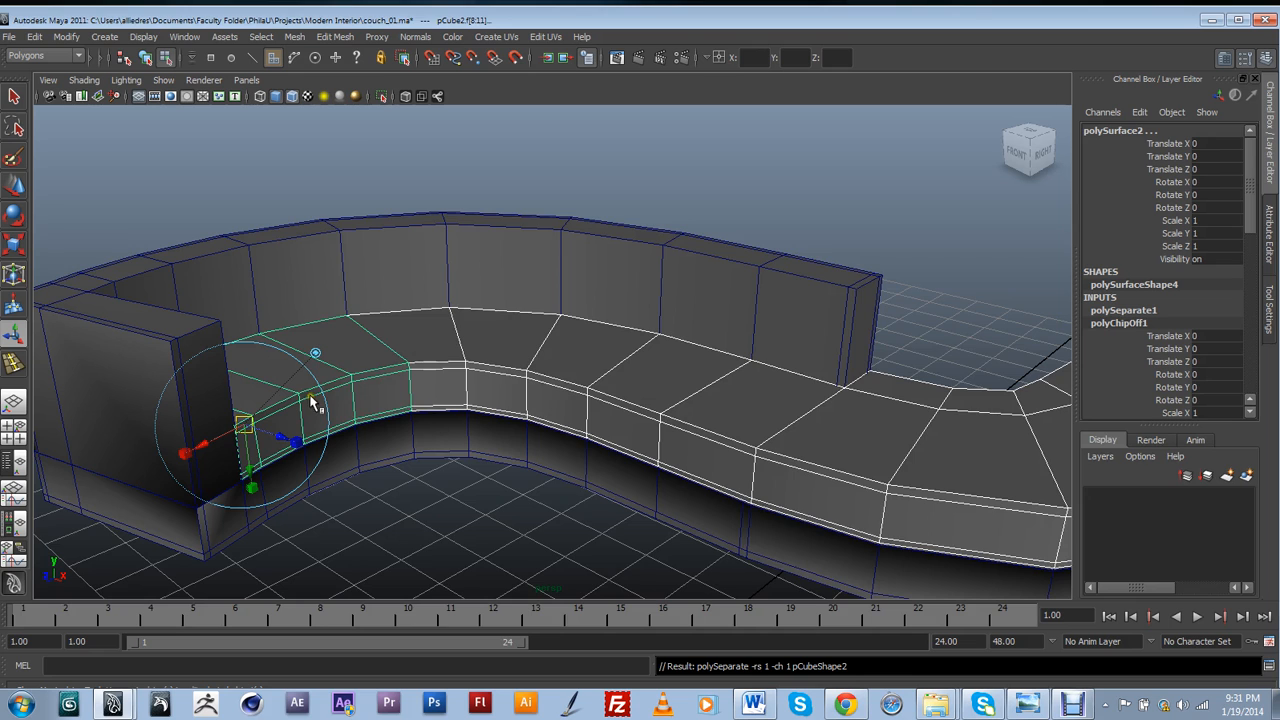
scroll(400, 434, down, 5)
scroll(443, 423, up, 4)
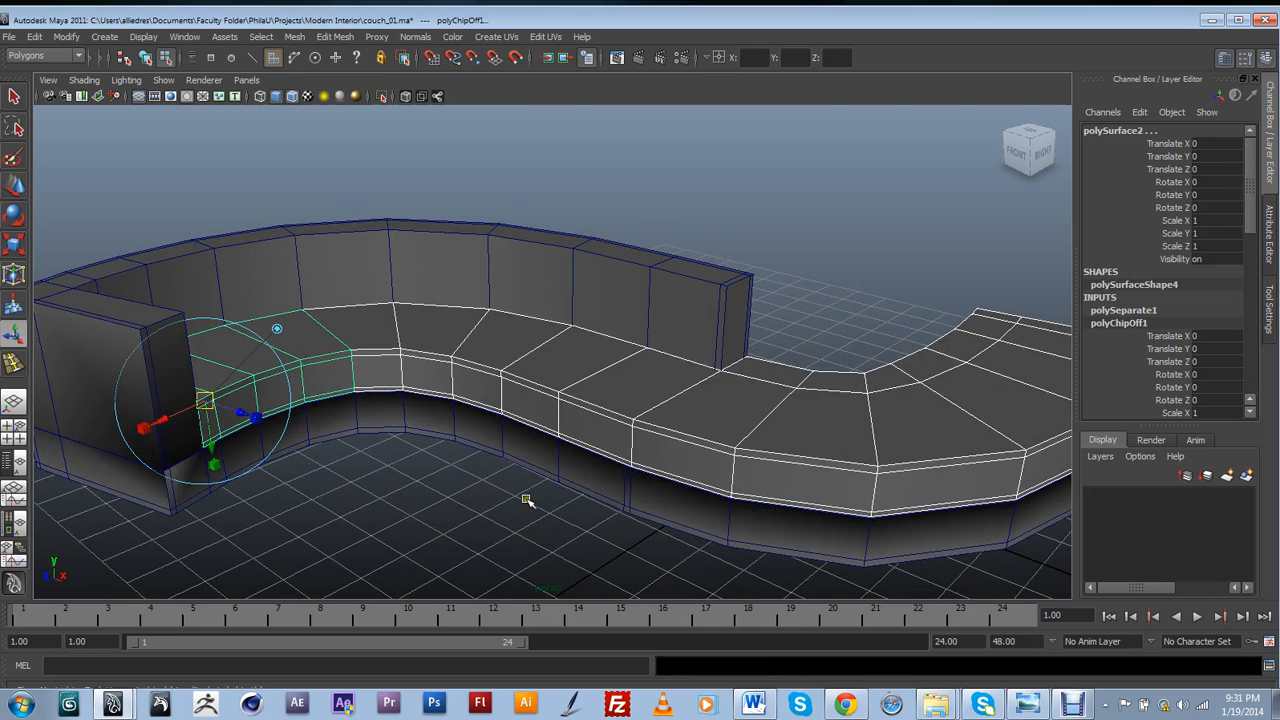
Return to object mode, deselect everything and select each of the two cushion pieces in turn to check that they are separate
mouse_move(597, 381)
right_down()
mouse_move(597, 403)
mouse_move(554, 404)
mouse_move(590, 391)
right_up()
click(462, 490)
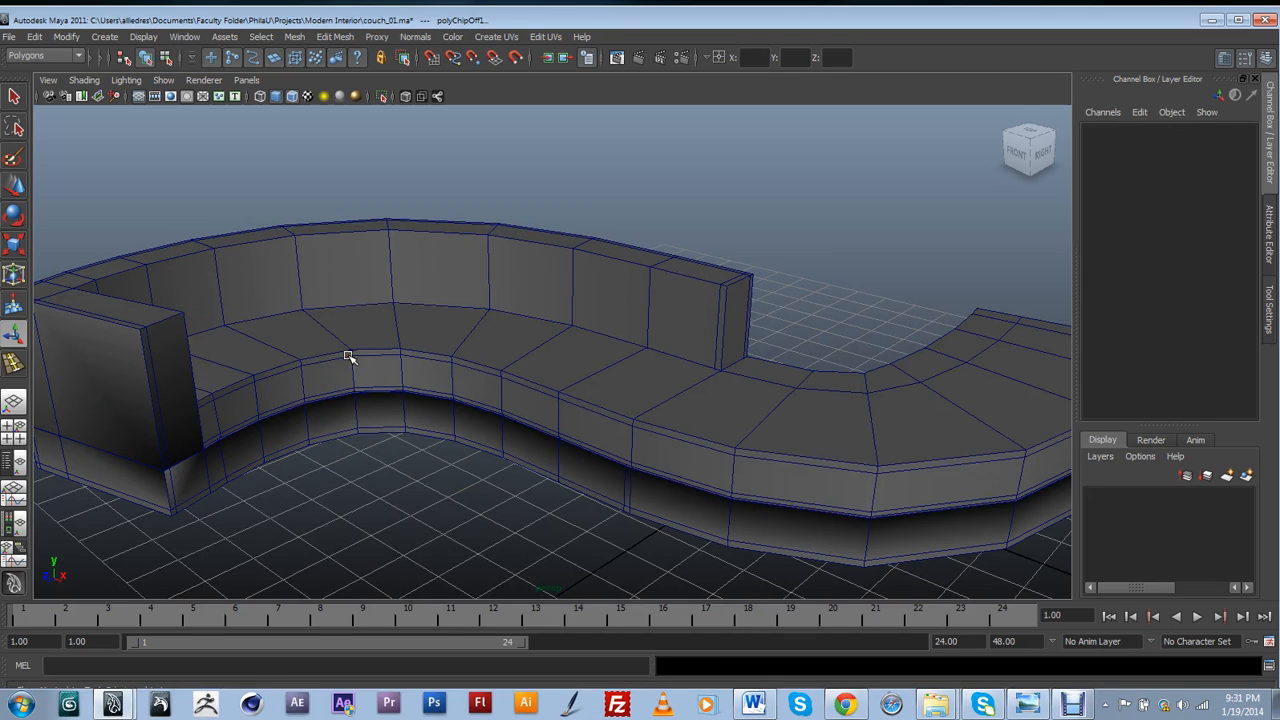
click(347, 356)
click(478, 364)
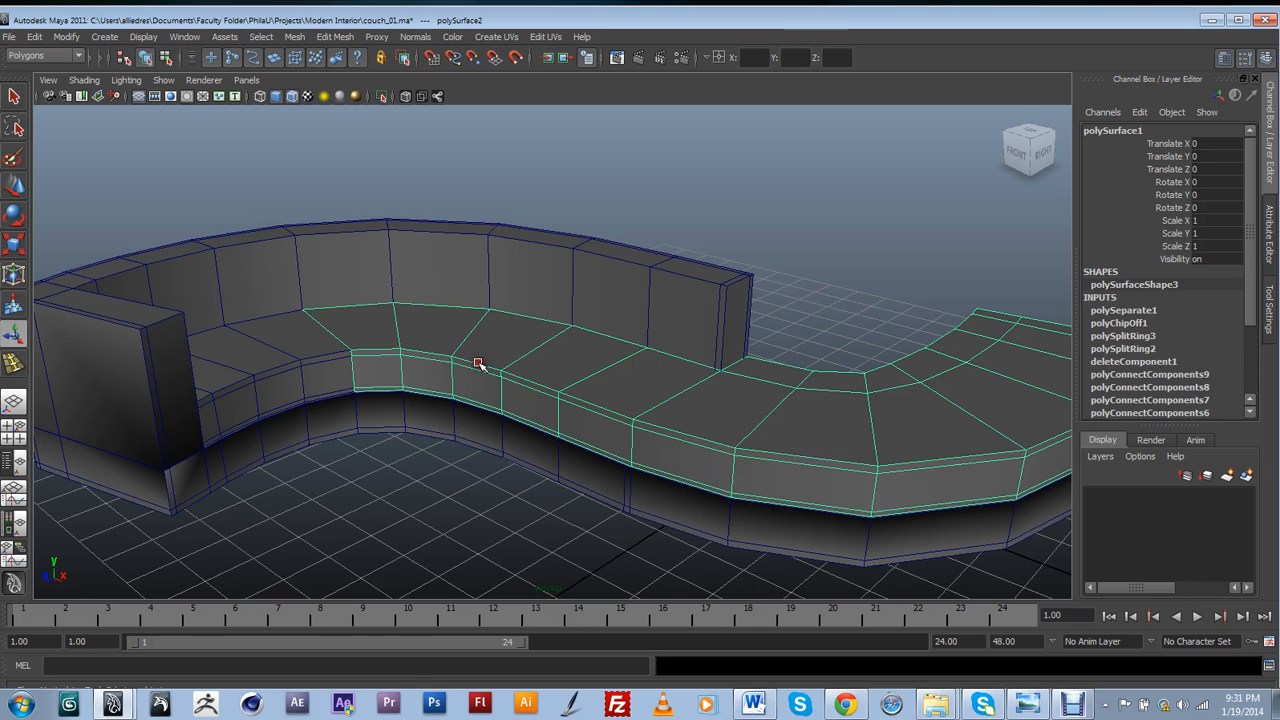
Select the faces of the three segments adjoining the extracted piece on the remaining cushion, and check the selection from the top view
alt+drag(444, 439, 454, 443)
right_drag(364, 401, 364, 436)
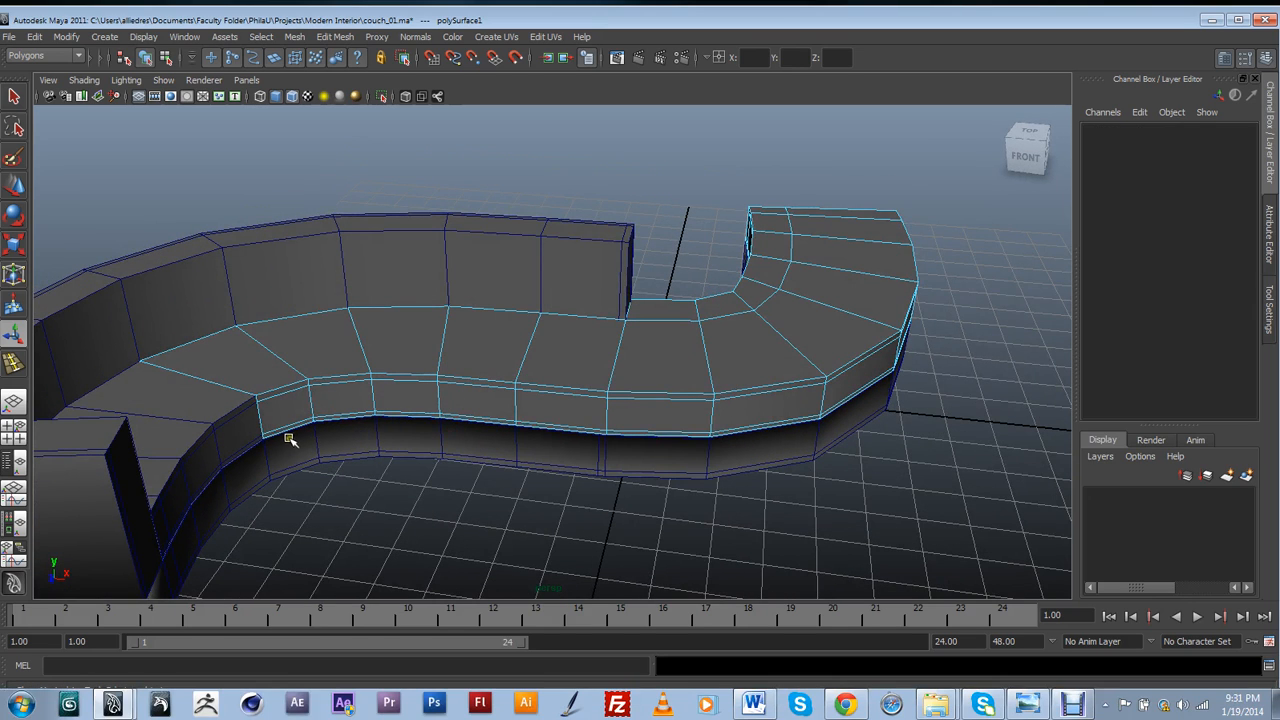
alt+drag(288, 440, 300, 443)
drag(320, 237, 513, 352)
key(ctrl+shift+d)
alt+middle_drag(513, 351, 543, 411)
scroll(543, 411, up, 3)
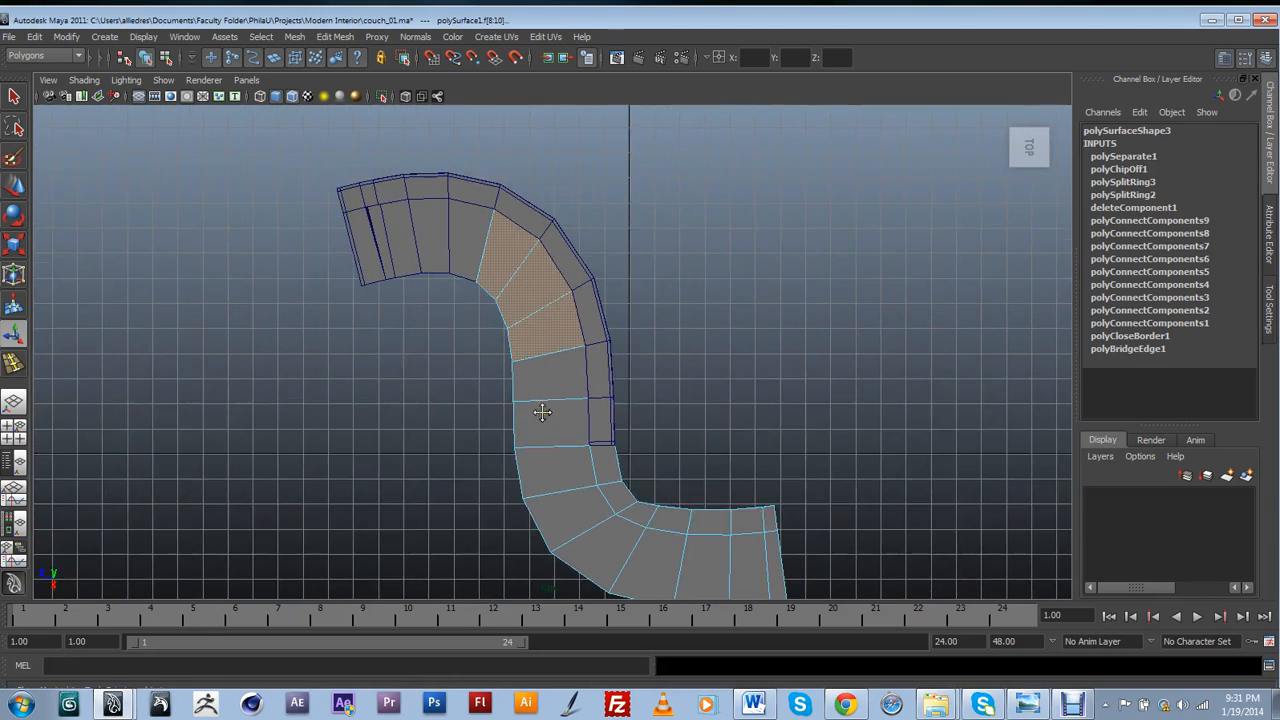
click(1062, 124)
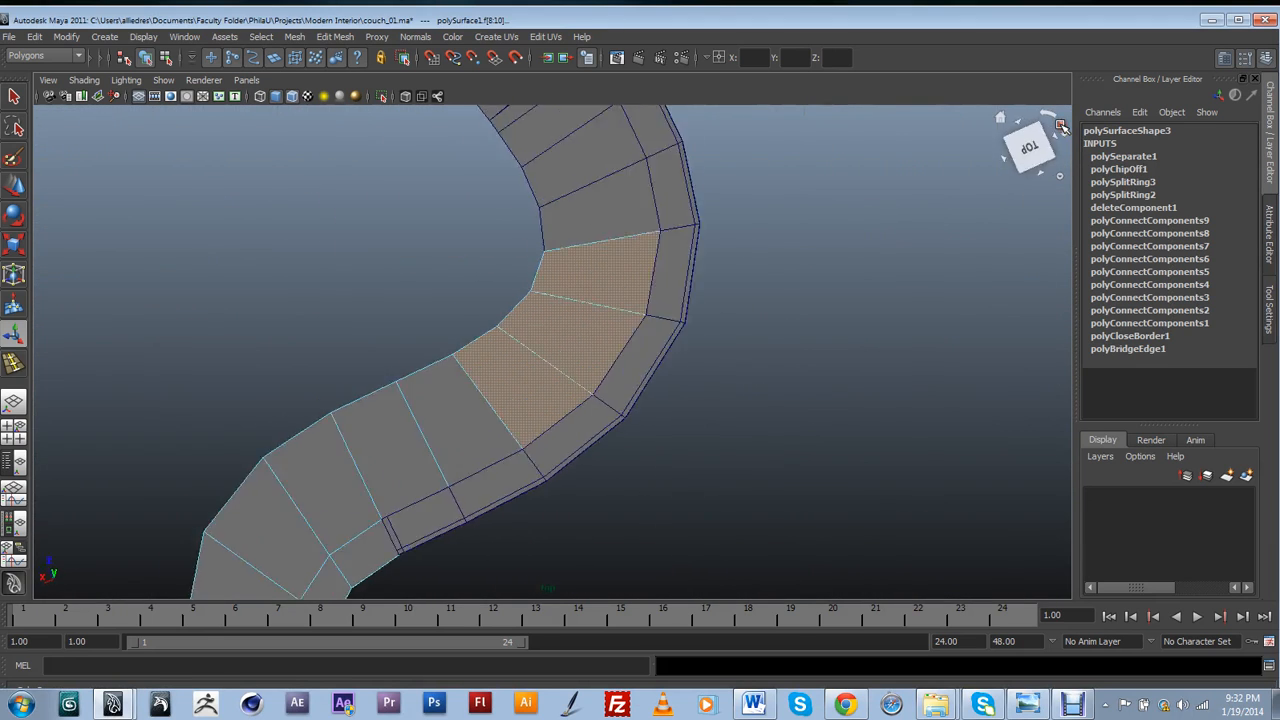
drag(463, 273, 680, 480)
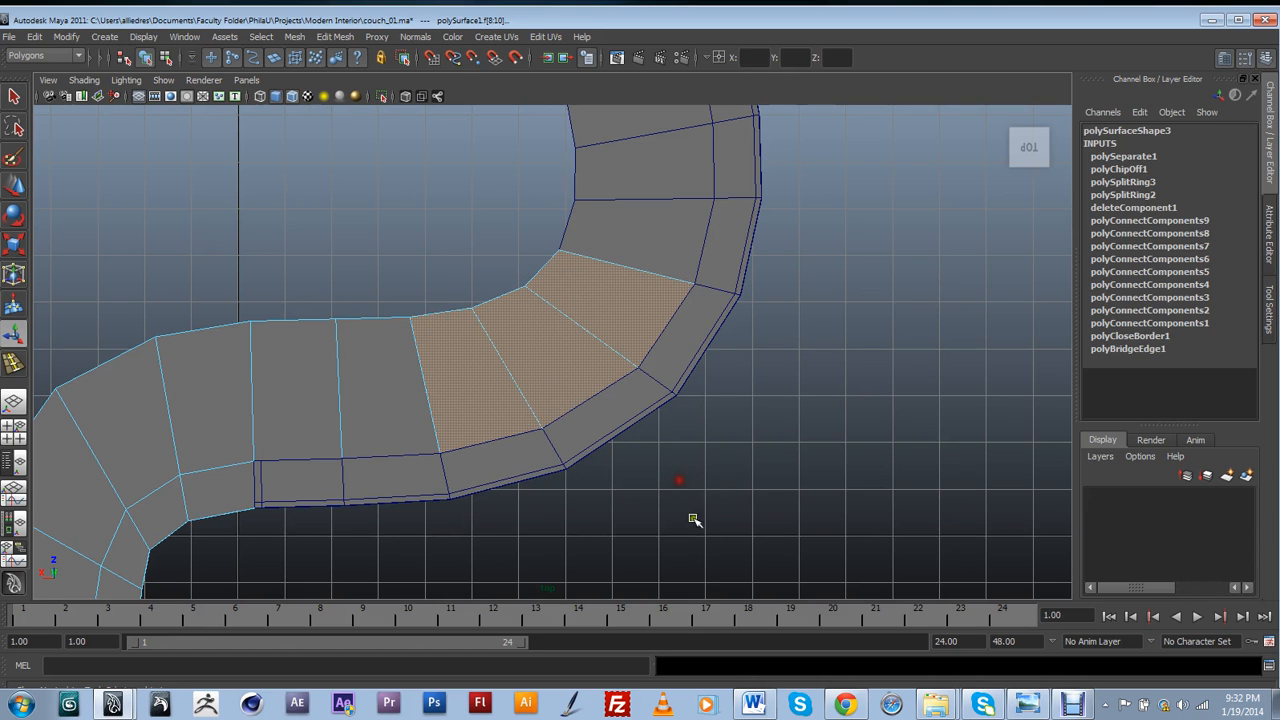
shift+click(401, 253)
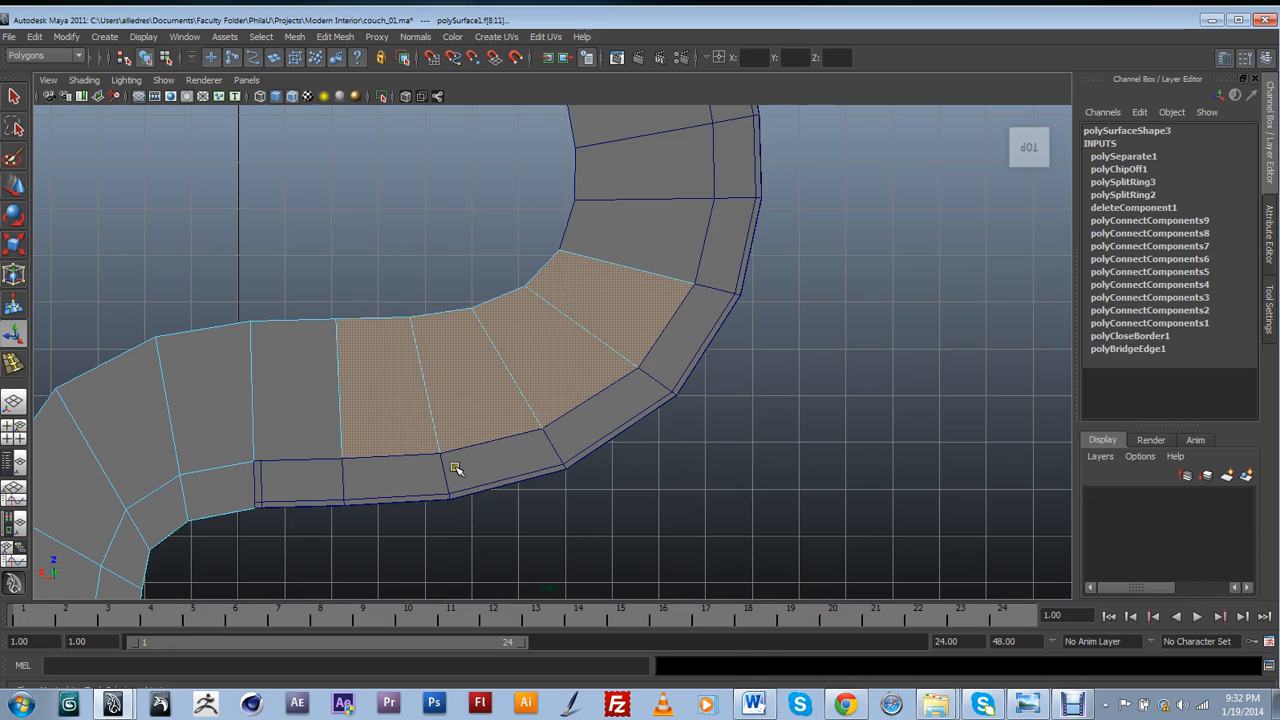
shift+drag(297, 260, 398, 543)
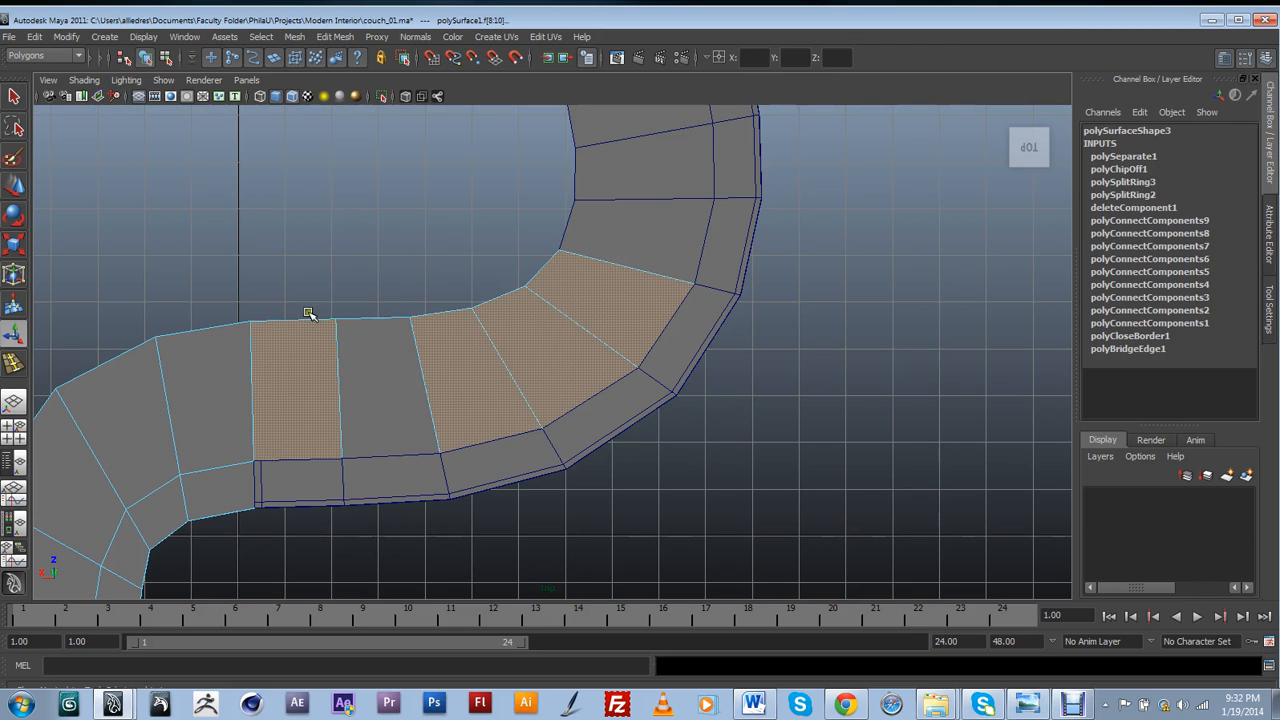
shift+drag(304, 273, 308, 581)
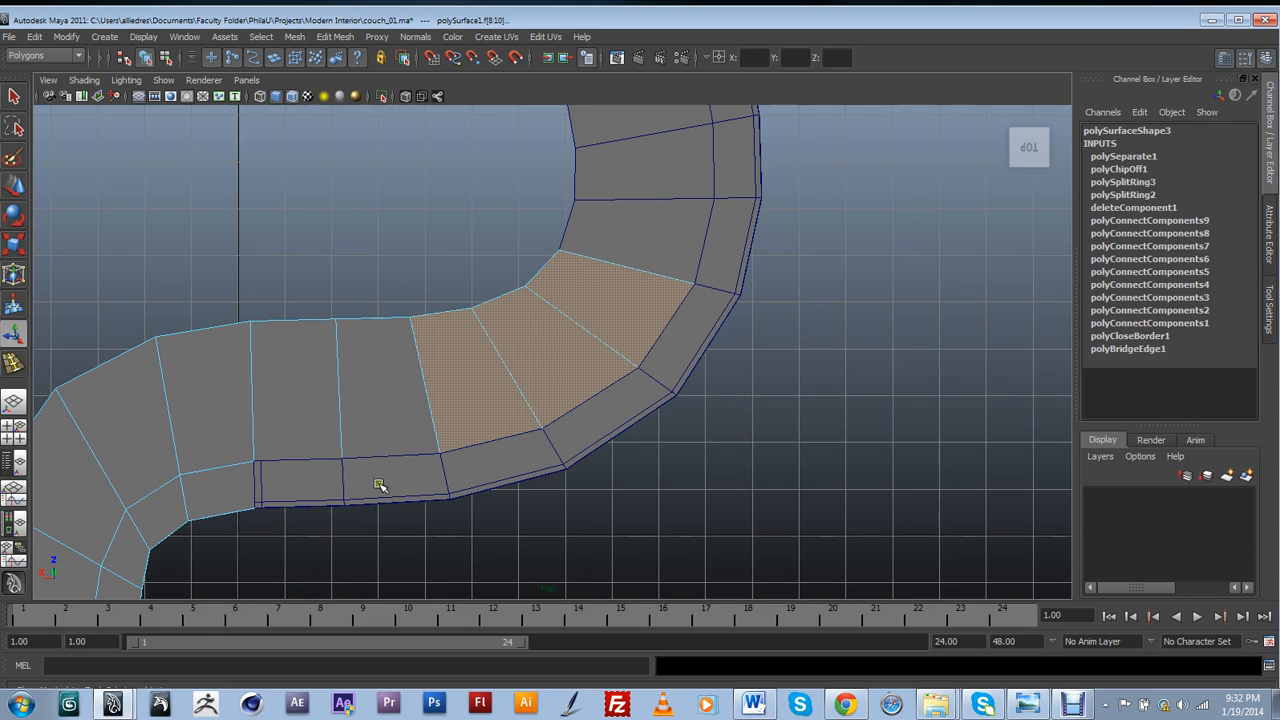
Return to the perspective view and preview the remaining cushion with smooth mesh display, then restore its unsmoothed display
right_click(480, 400)
click(492, 345)
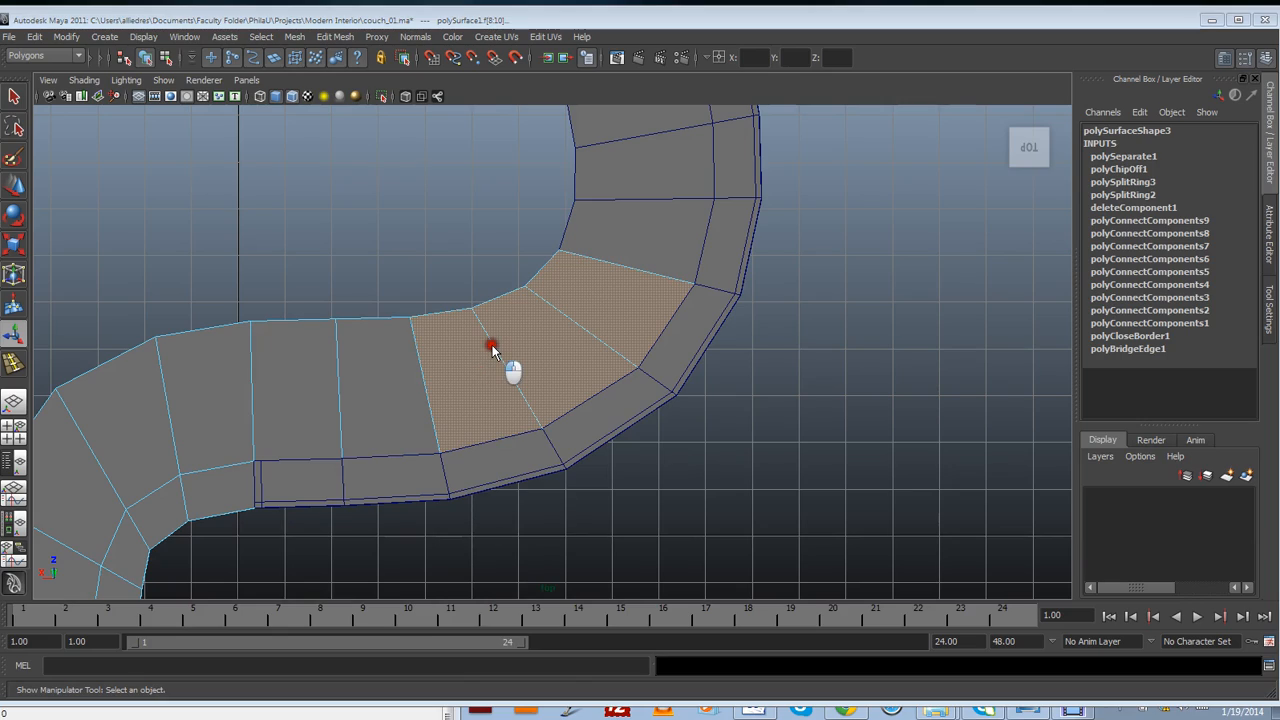
key(space)
drag(395, 480, 408, 447)
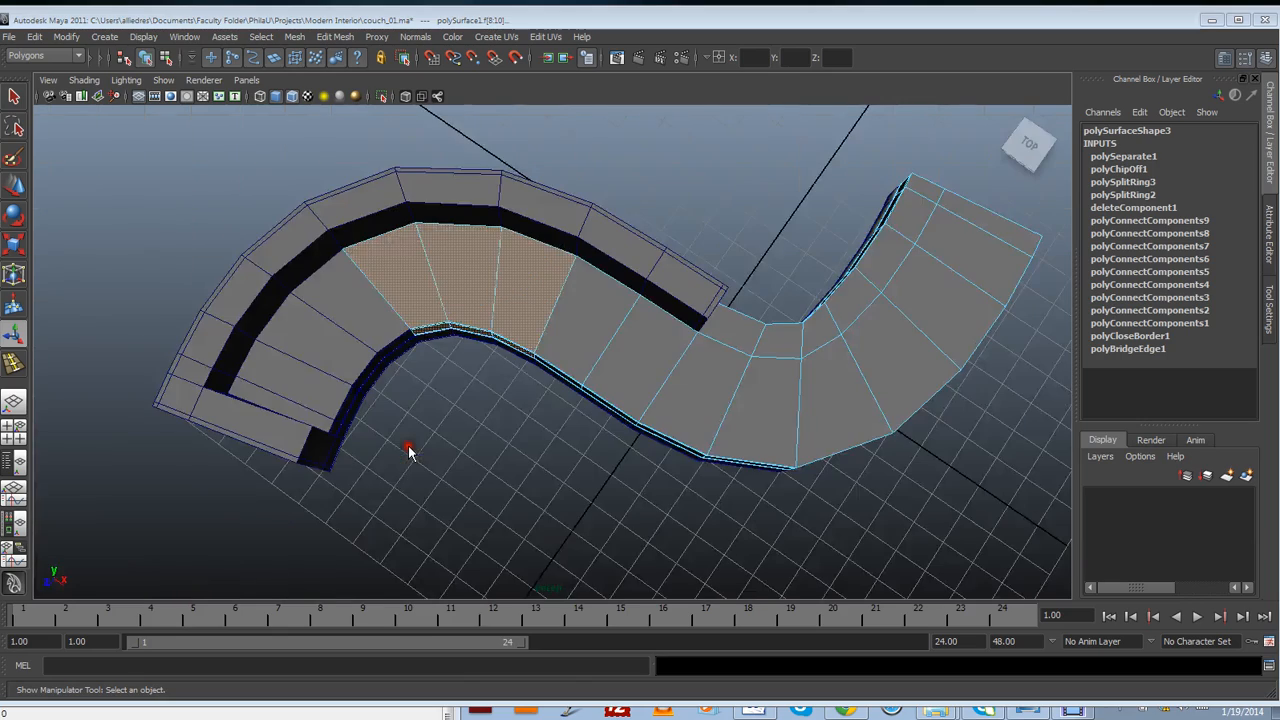
alt+drag(531, 278, 534, 311)
key(3)
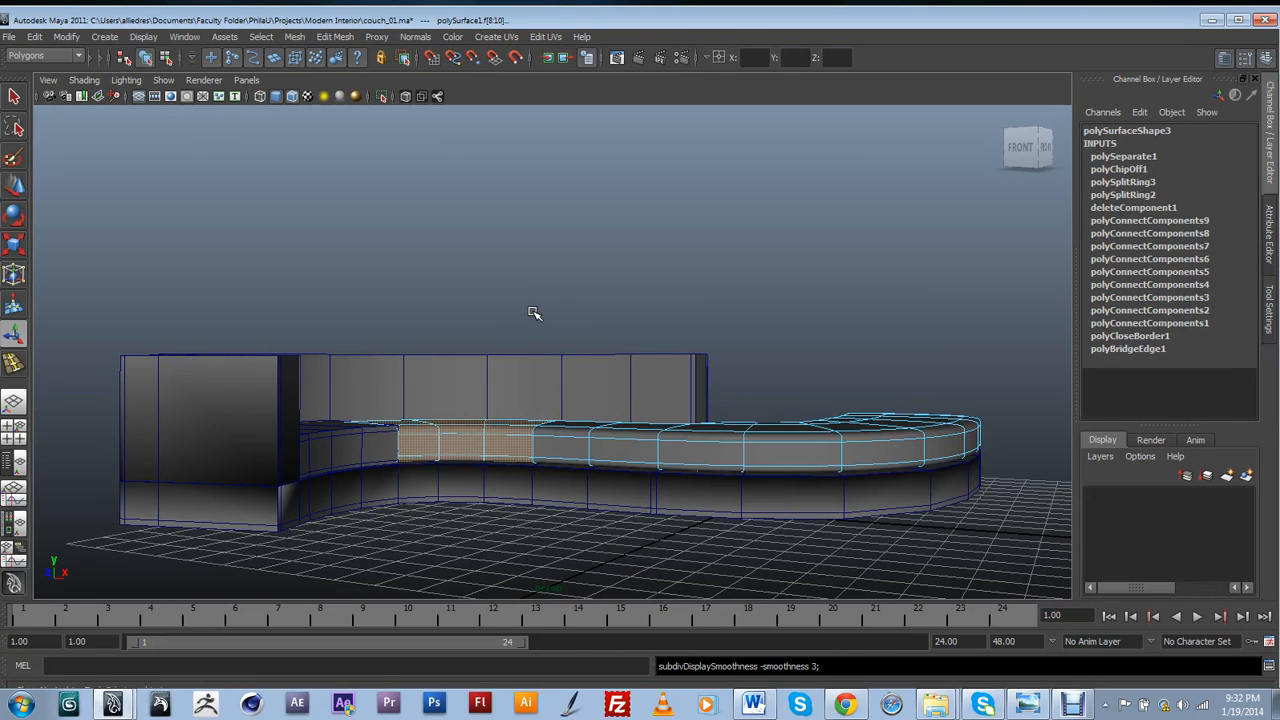
key(1)
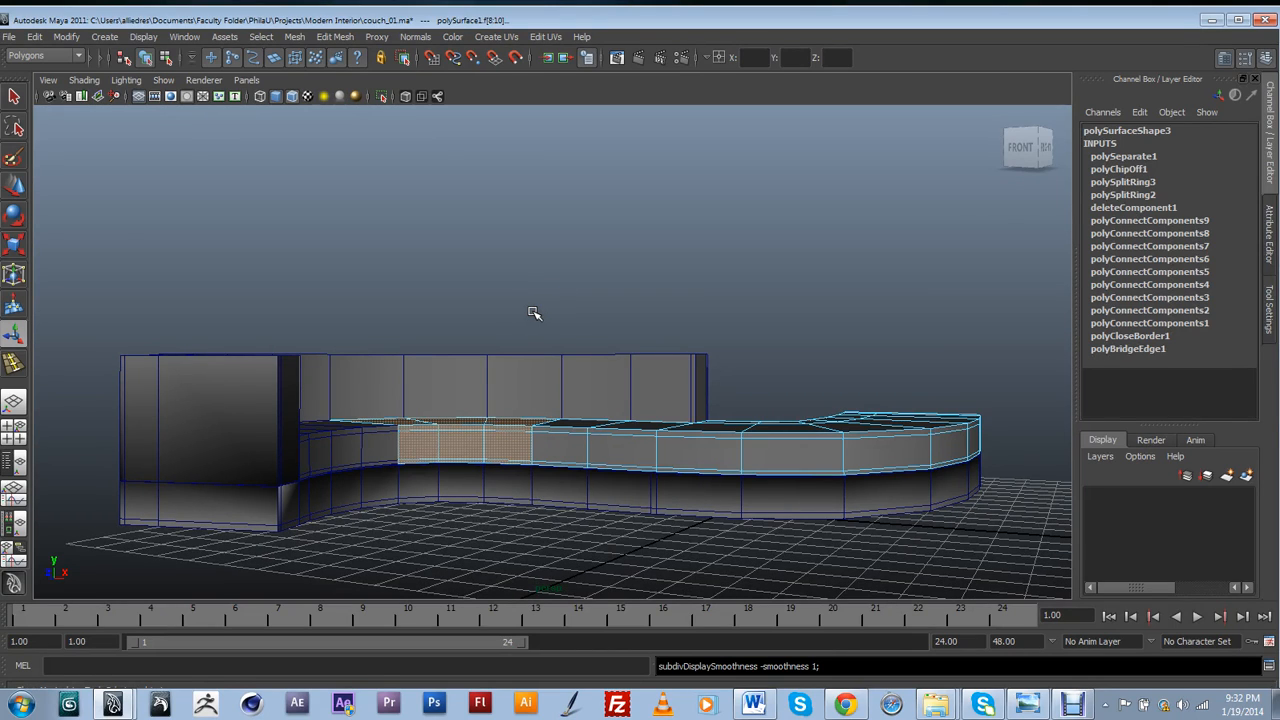
Extract the three selected cushion segments as a separate piece using wireframe display, then restore shading and deselect
key(4)
alt+drag(528, 372, 498, 461)
scroll(498, 461, up, 1)
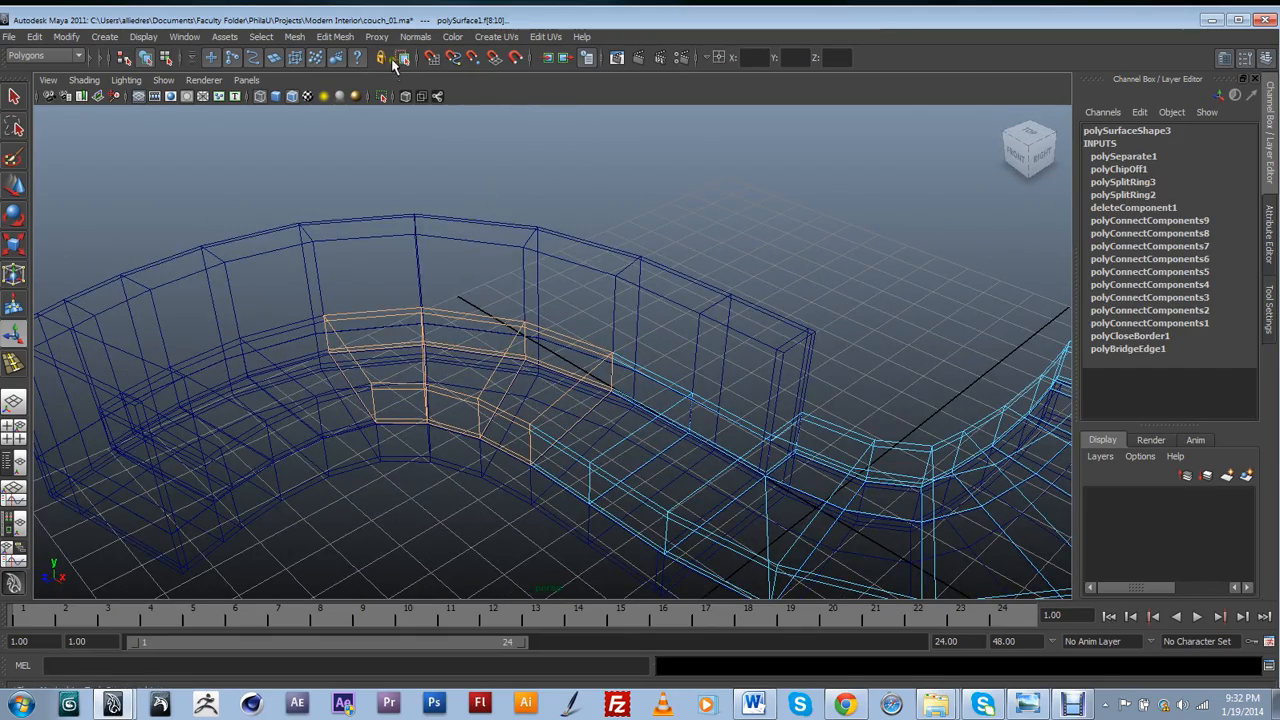
click(303, 38)
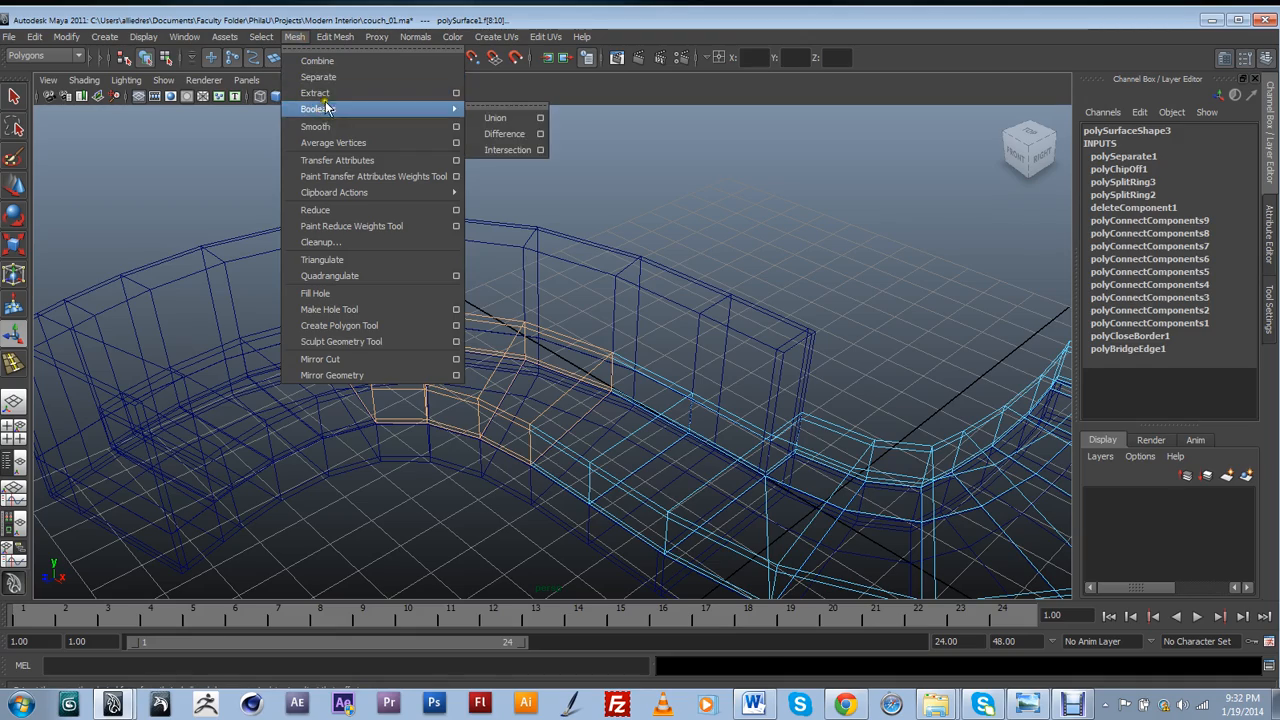
click(330, 92)
alt+drag(706, 508, 688, 284)
key(5)
click(680, 276)
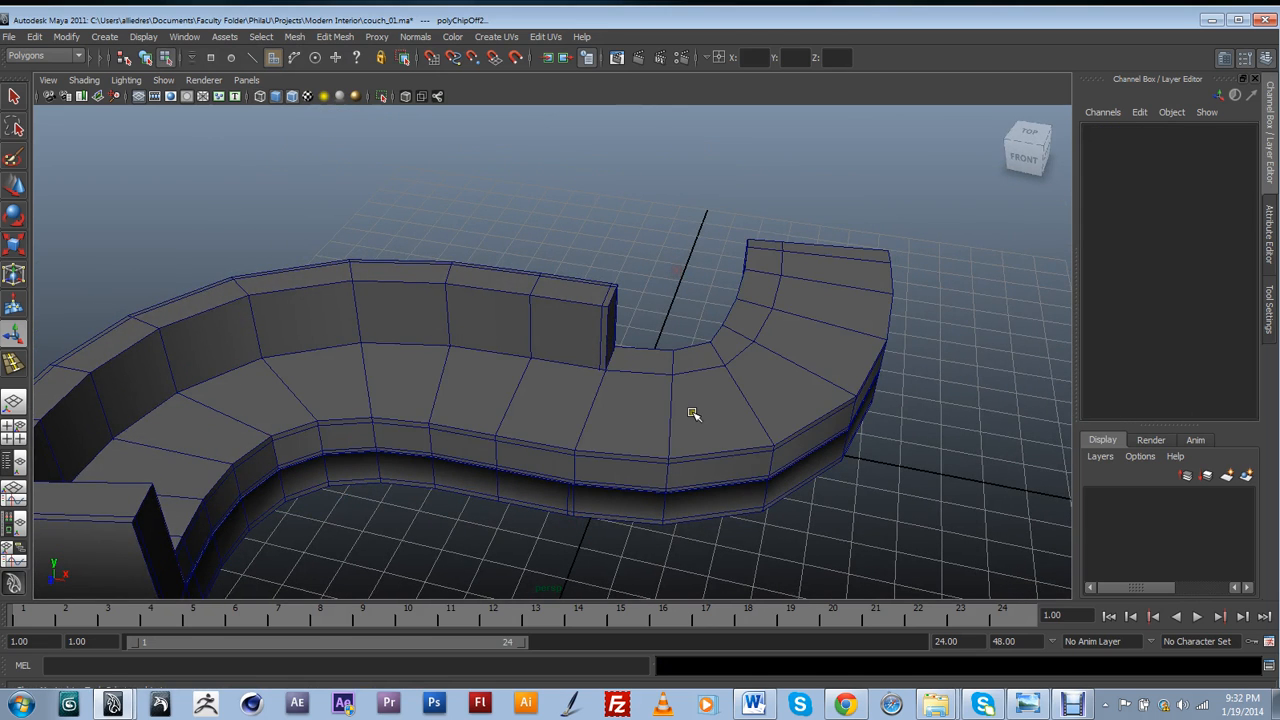
Inspect the faces of the remaining cushion piece and compare its section division with the couch reference photo
click(692, 413)
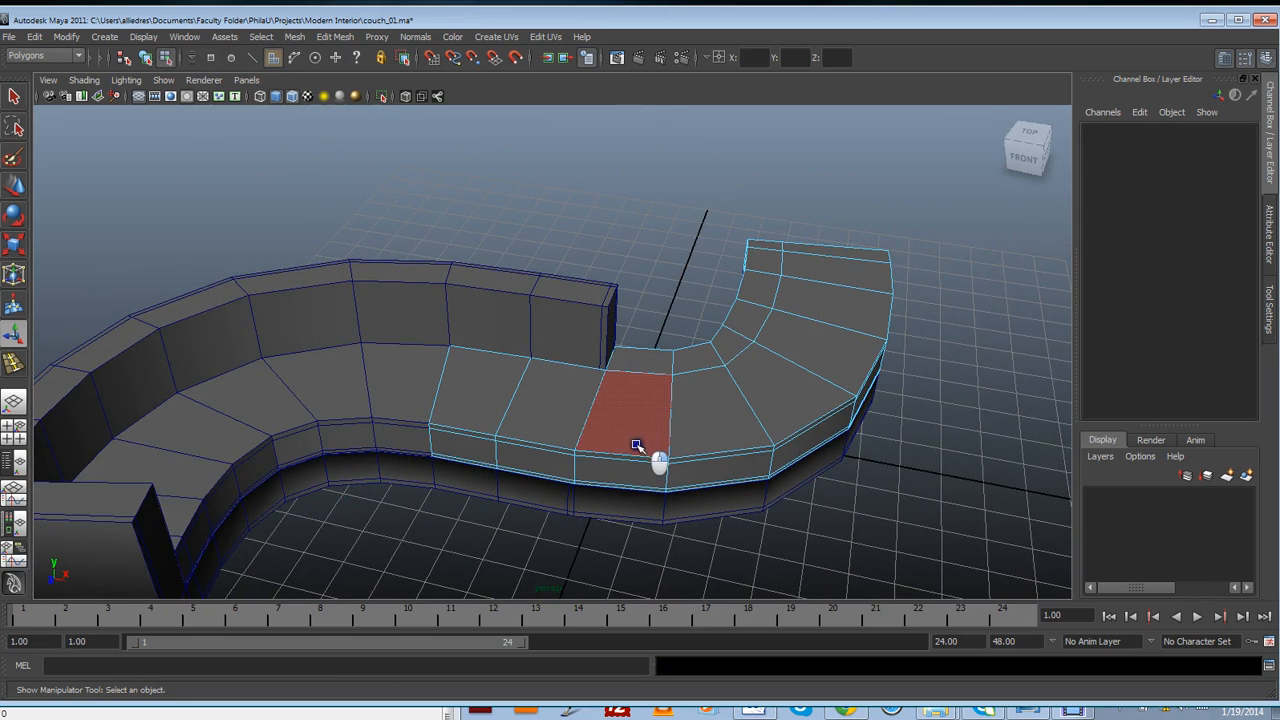
alt+drag(594, 488, 620, 508)
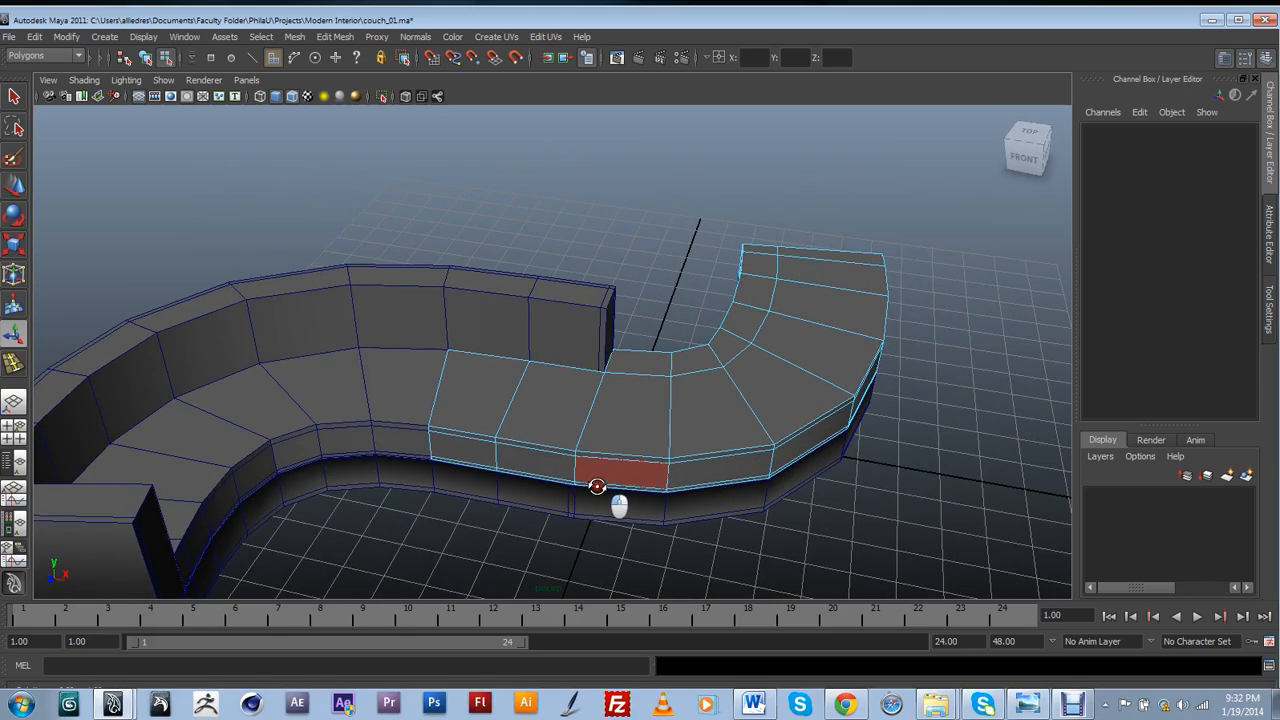
click(1028, 704)
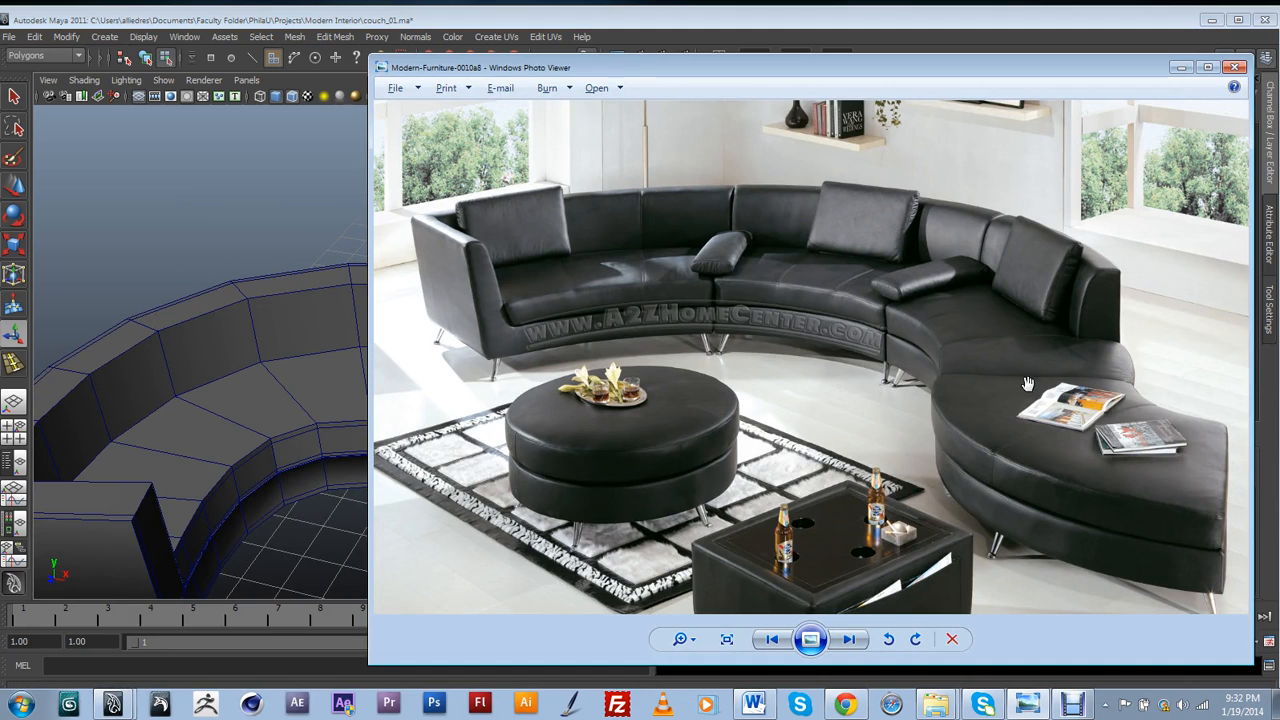
click(1181, 67)
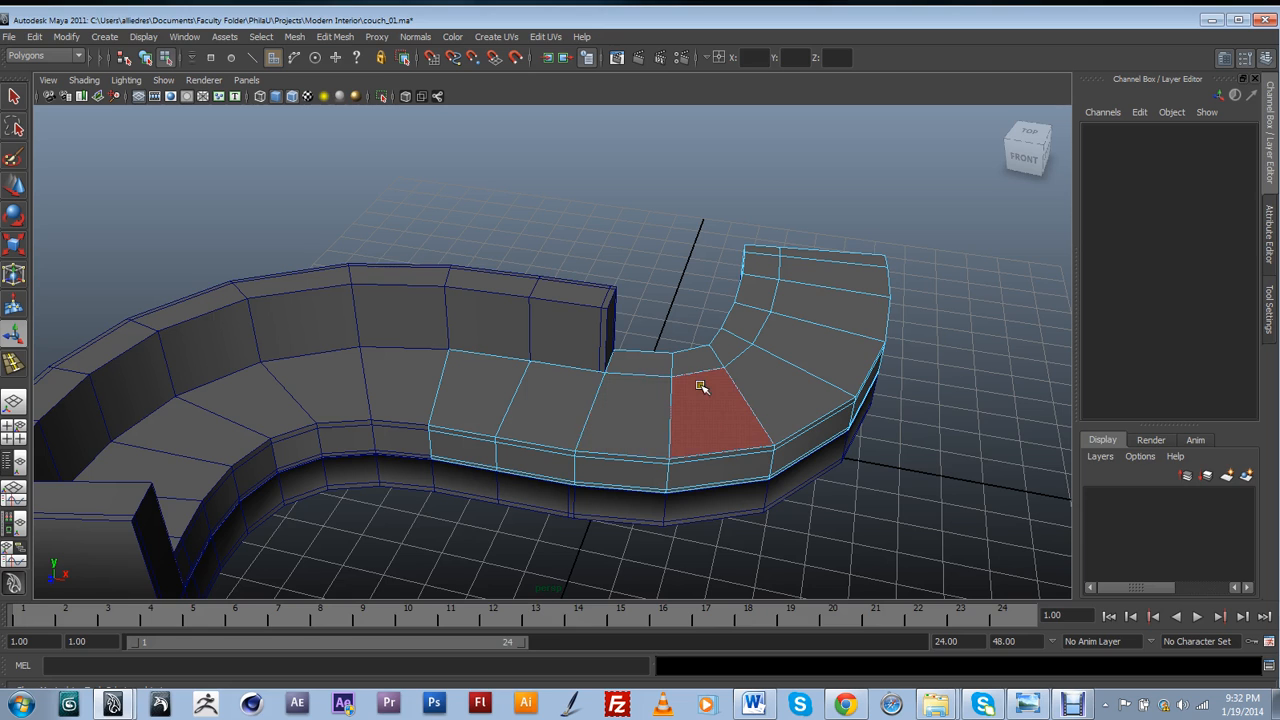
Extract the next four segments of the remaining cushion as a separate piece, then return to object mode and deselect
drag(406, 215, 722, 550)
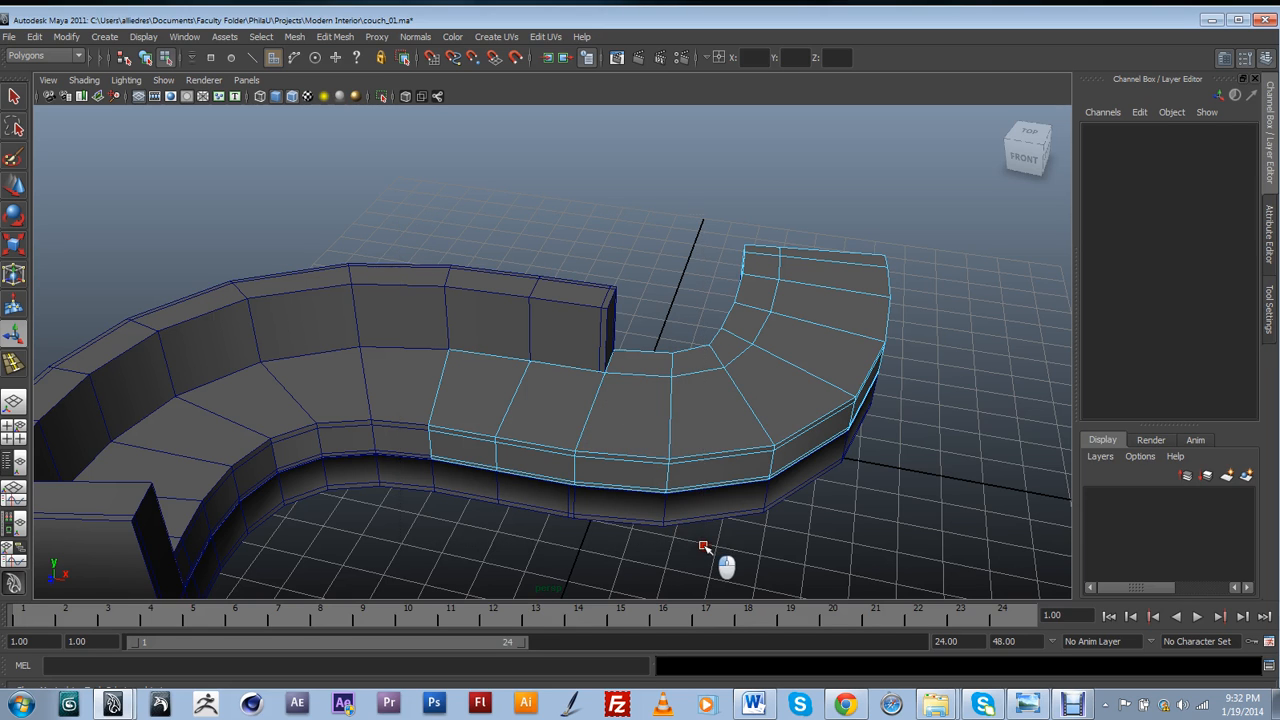
alt+drag(665, 590, 738, 521)
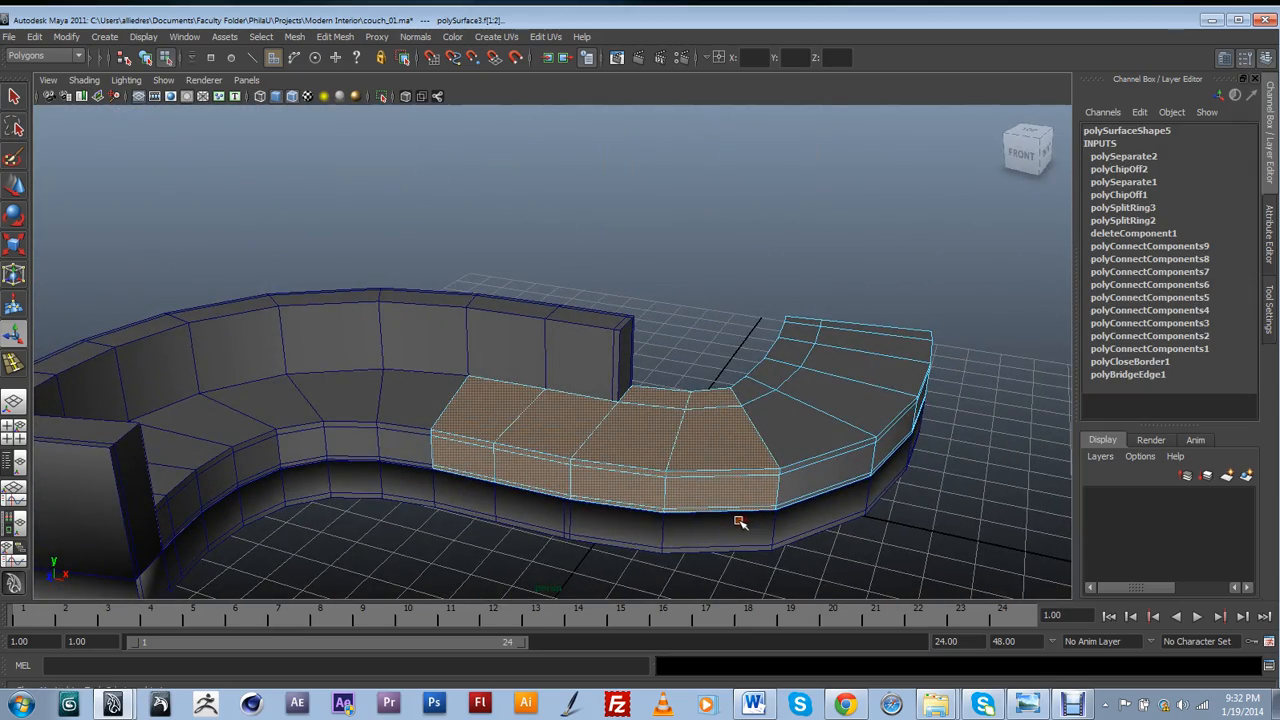
key(g)
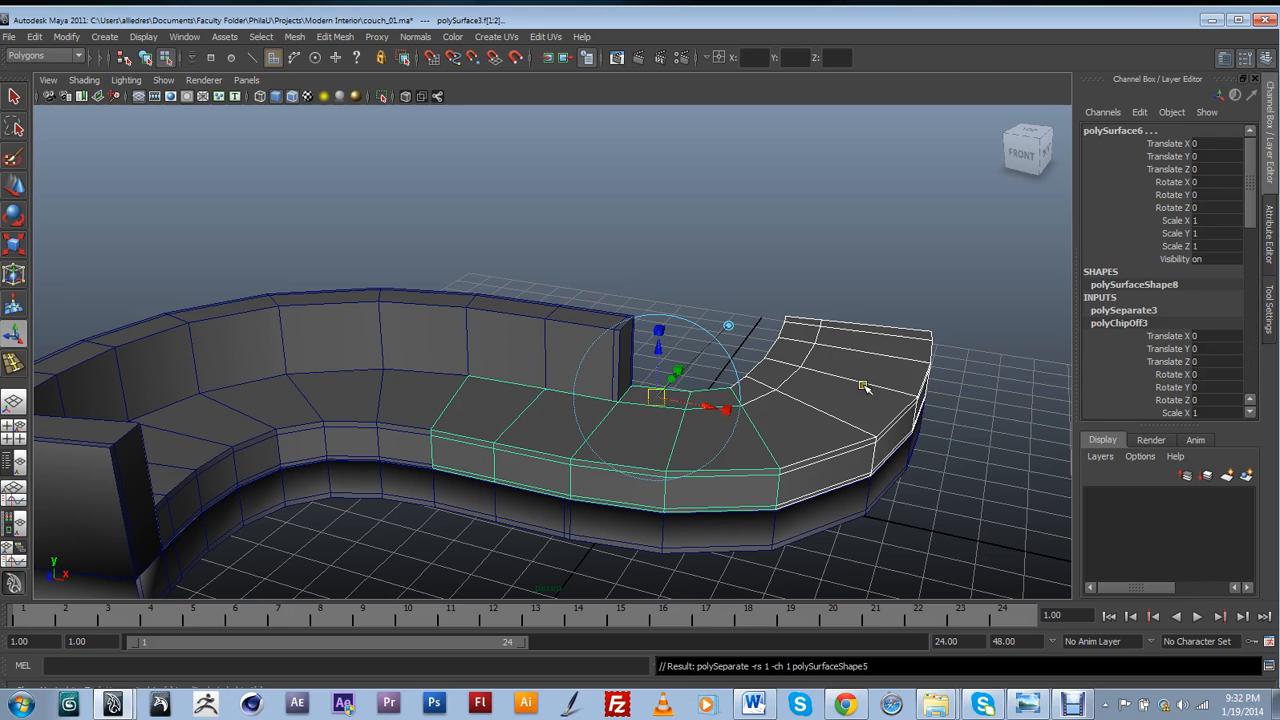
right_drag(863, 386, 895, 364)
click(815, 235)
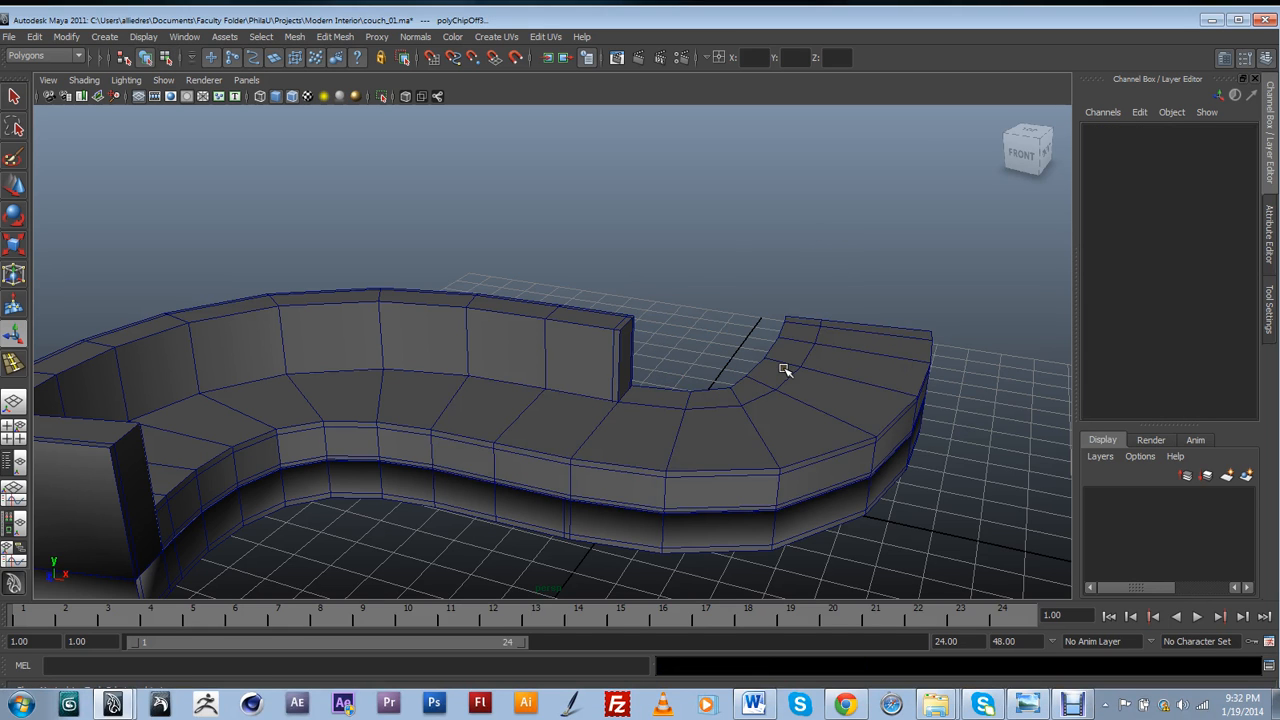
Select all four seat cushion sections and preview them with smooth mesh display, then deselect
click(784, 369)
mouse_move(664, 441)
alt+mouse_down()
mouse_move(694, 449)
mouse_move(680, 446)
alt+mouse_up()
click(334, 358)
shift+click(452, 363)
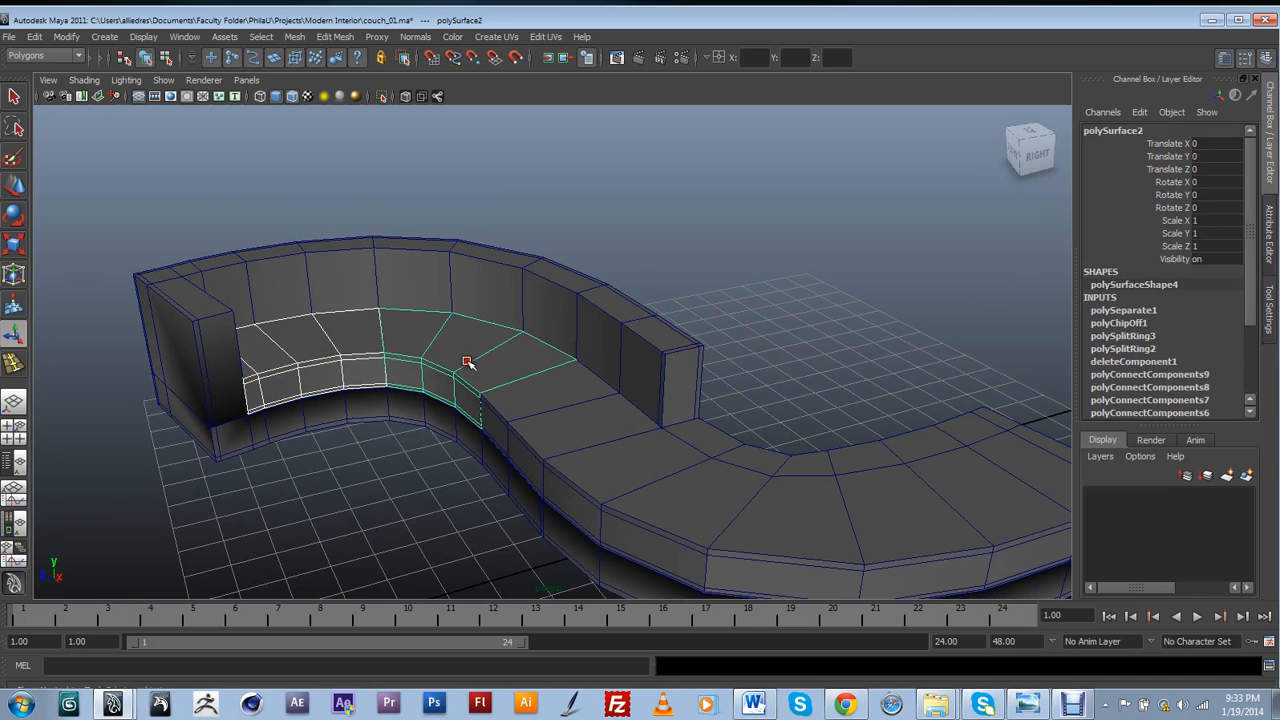
shift+click(840, 521)
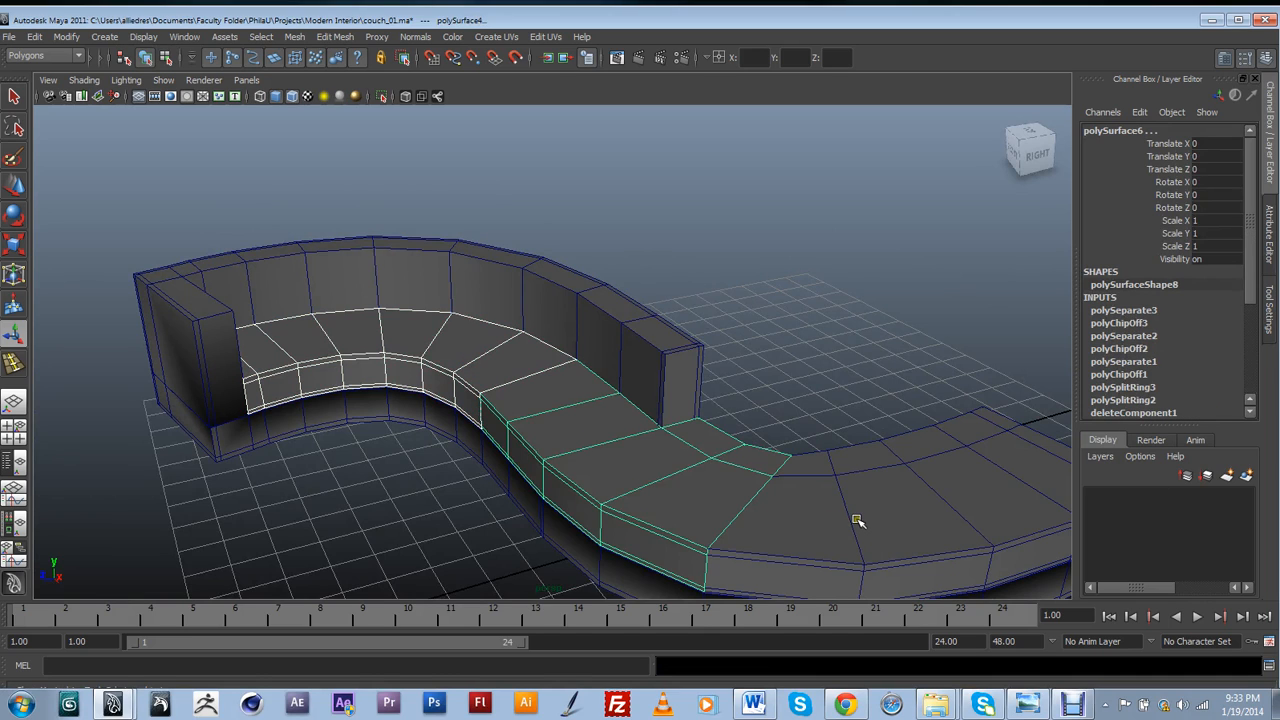
shift+click(855, 517)
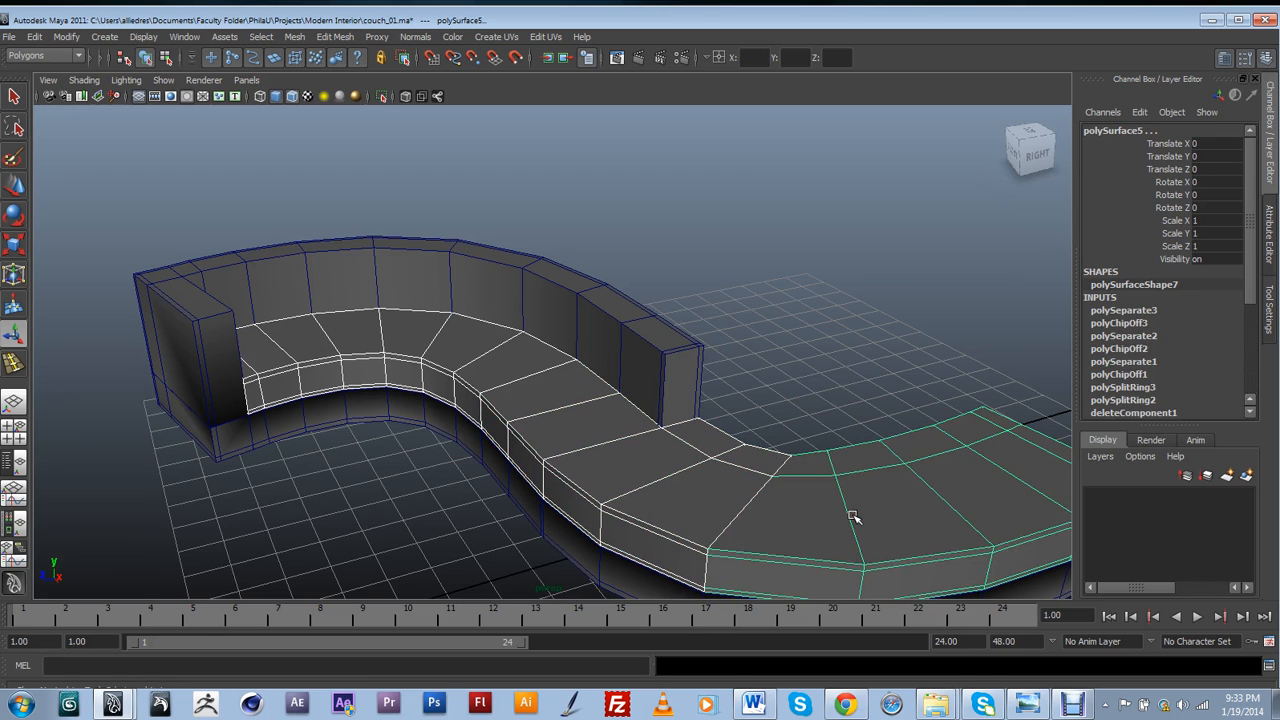
click(746, 362)
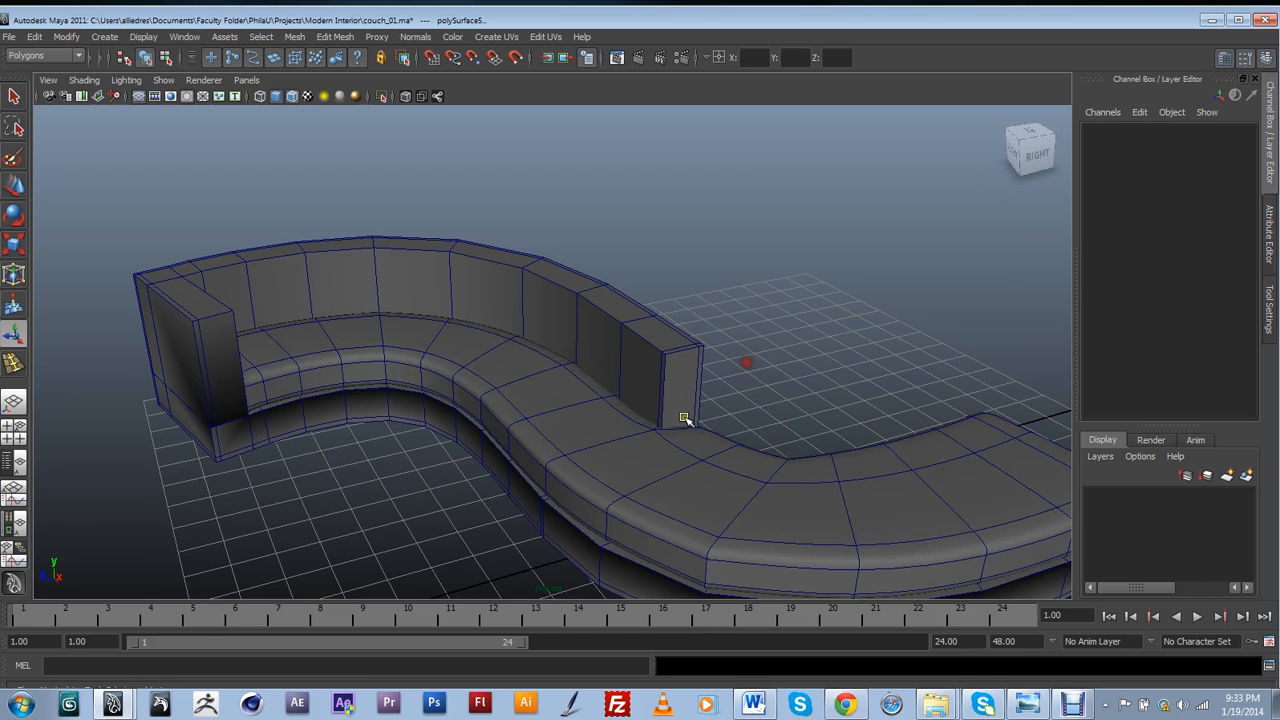
alt+drag(526, 437, 479, 416)
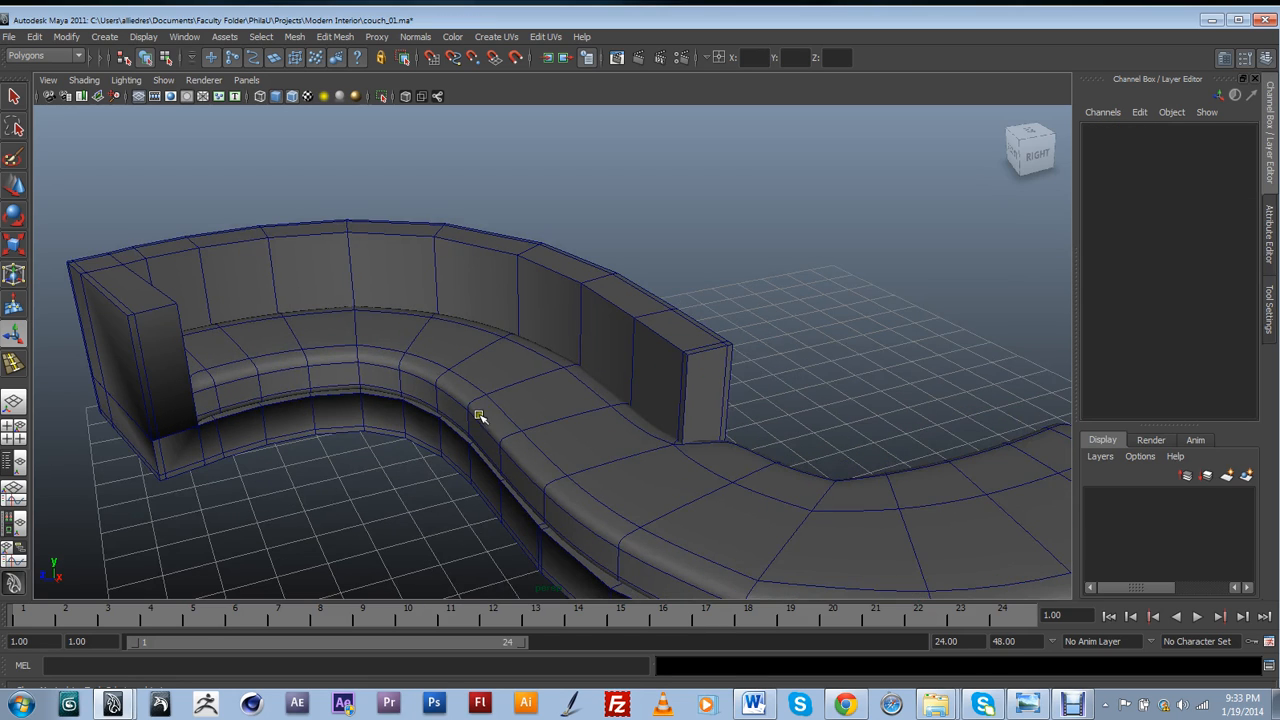
Turn off the Wireframe on Shaded display to view the couch without its mesh lines
click(100, 86)
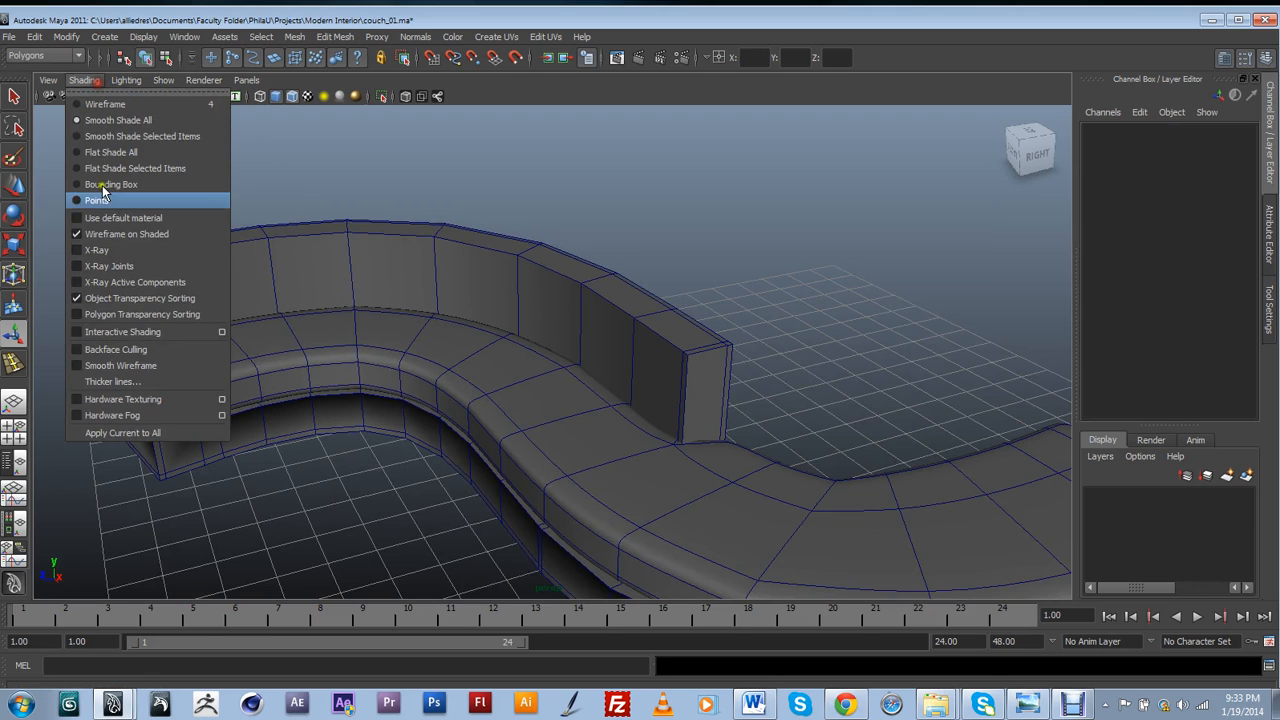
click(76, 234)
alt+drag(353, 447, 360, 486)
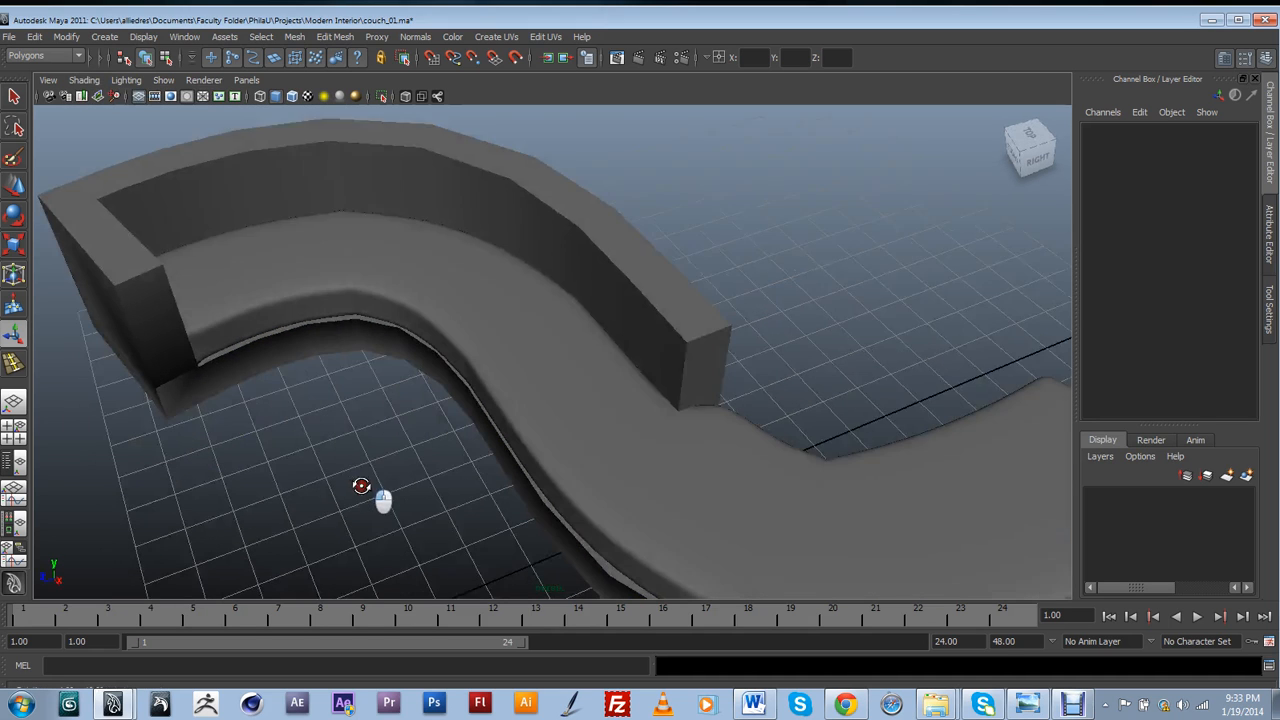
Center the pivot of the end cushion section beside the armrest, then deselect it
click(325, 278)
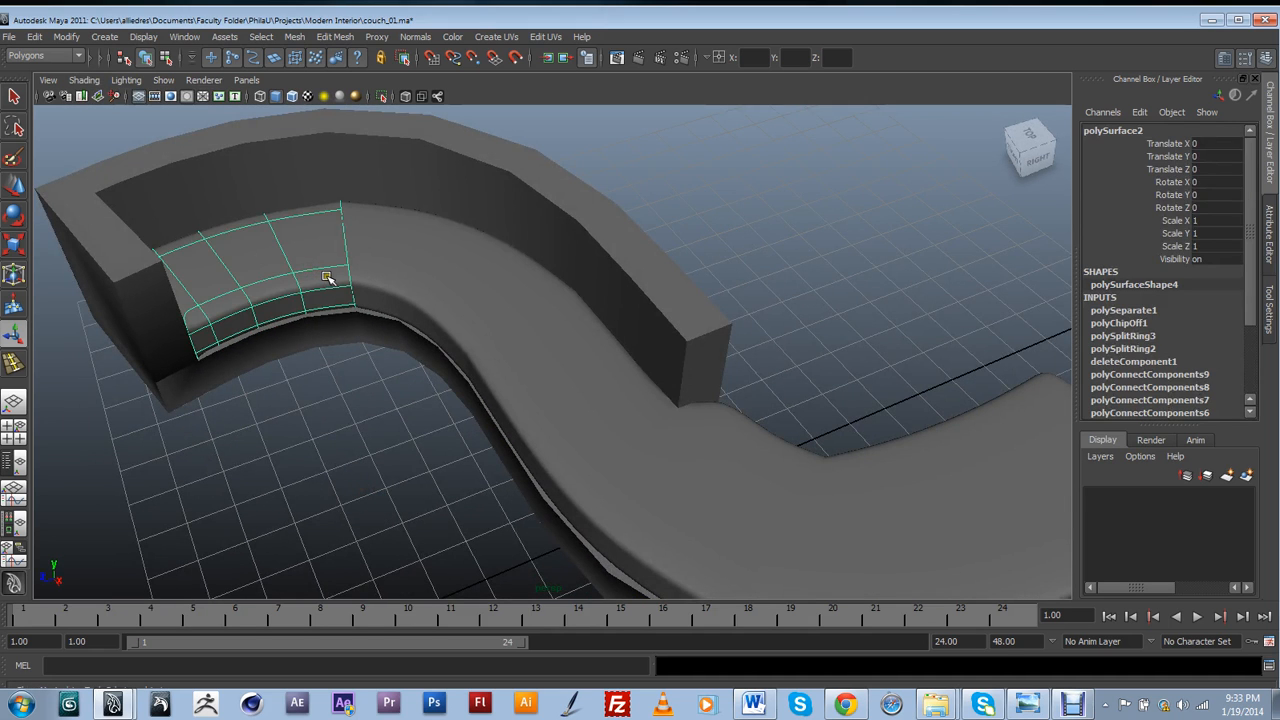
scroll(325, 278, up, 5)
alt+drag(326, 283, 672, 410)
alt+drag(632, 369, 554, 408)
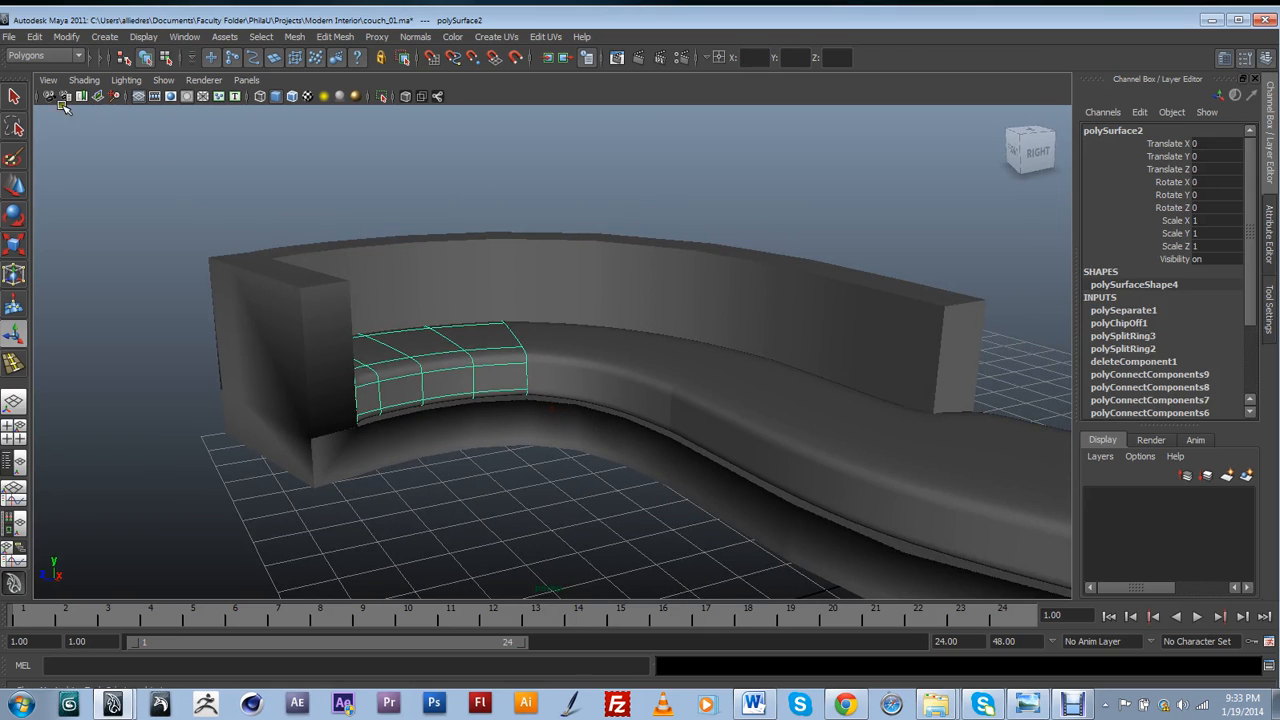
click(70, 38)
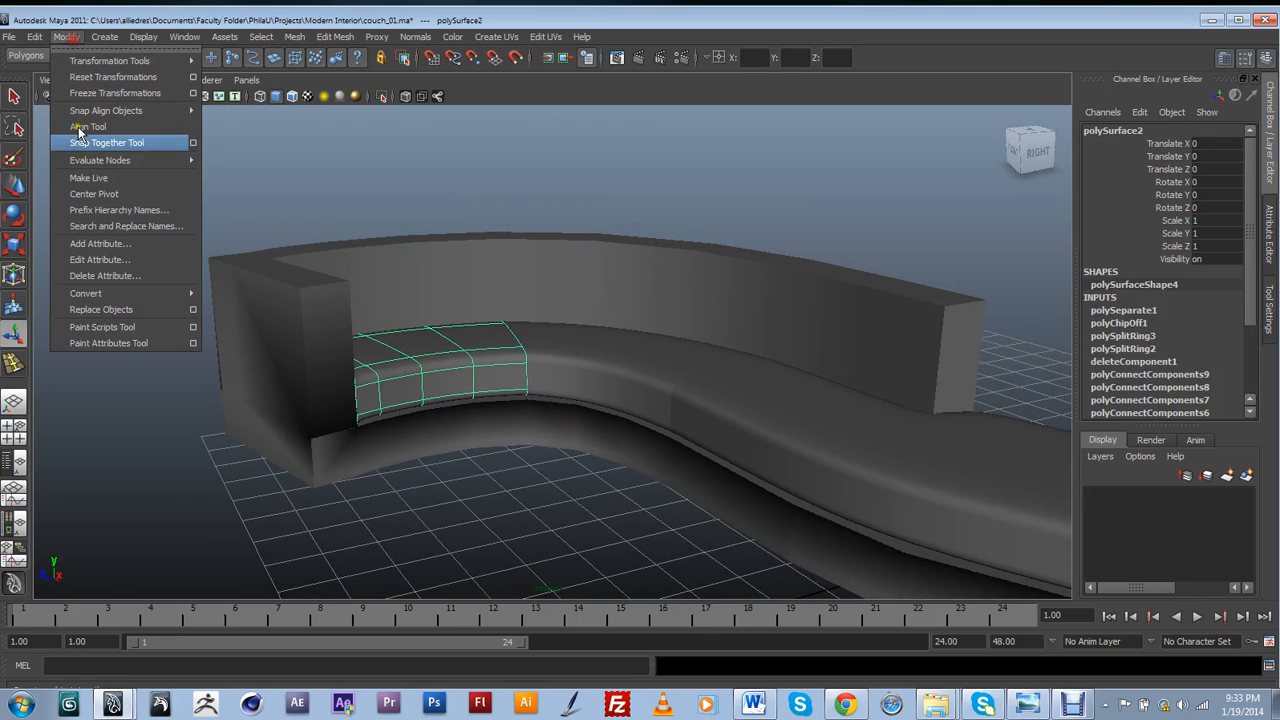
click(97, 191)
scroll(650, 463, down, 5)
alt+drag(657, 463, 651, 217)
click(651, 219)
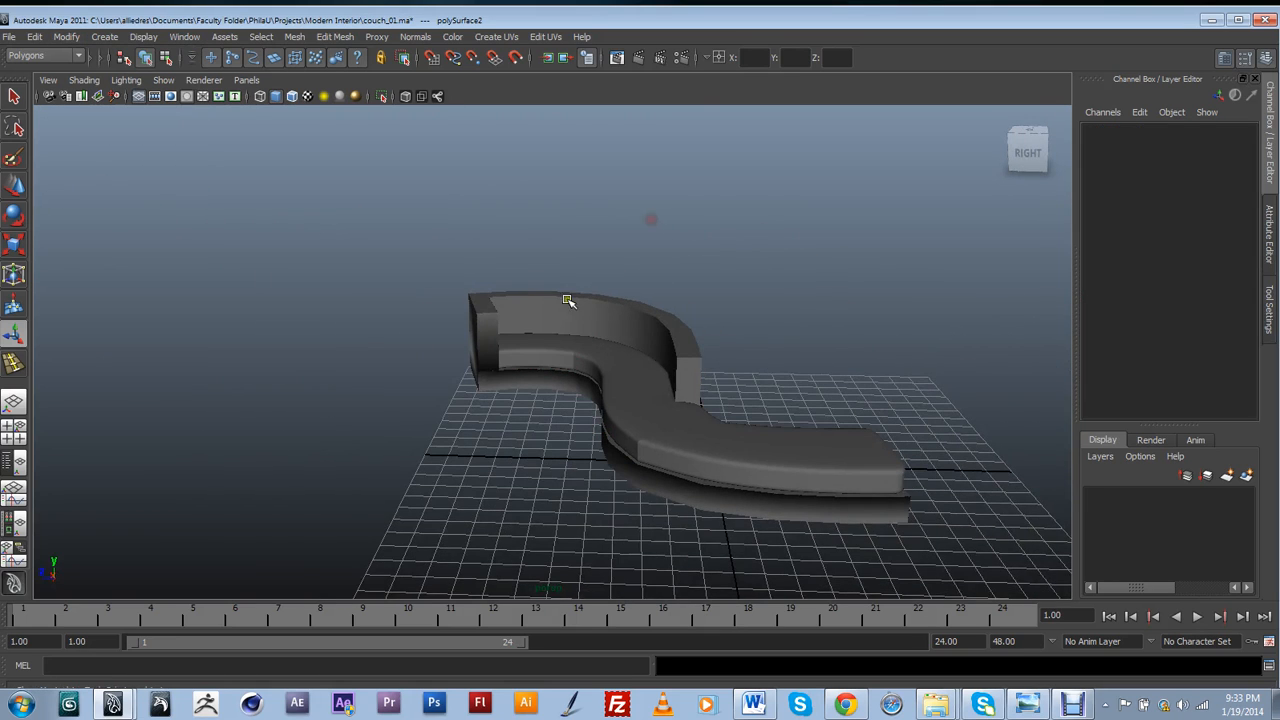
Try raising the end cushion section beside the armrest by about 1.09 units, then undo the move
click(530, 346)
scroll(530, 346, up, 5)
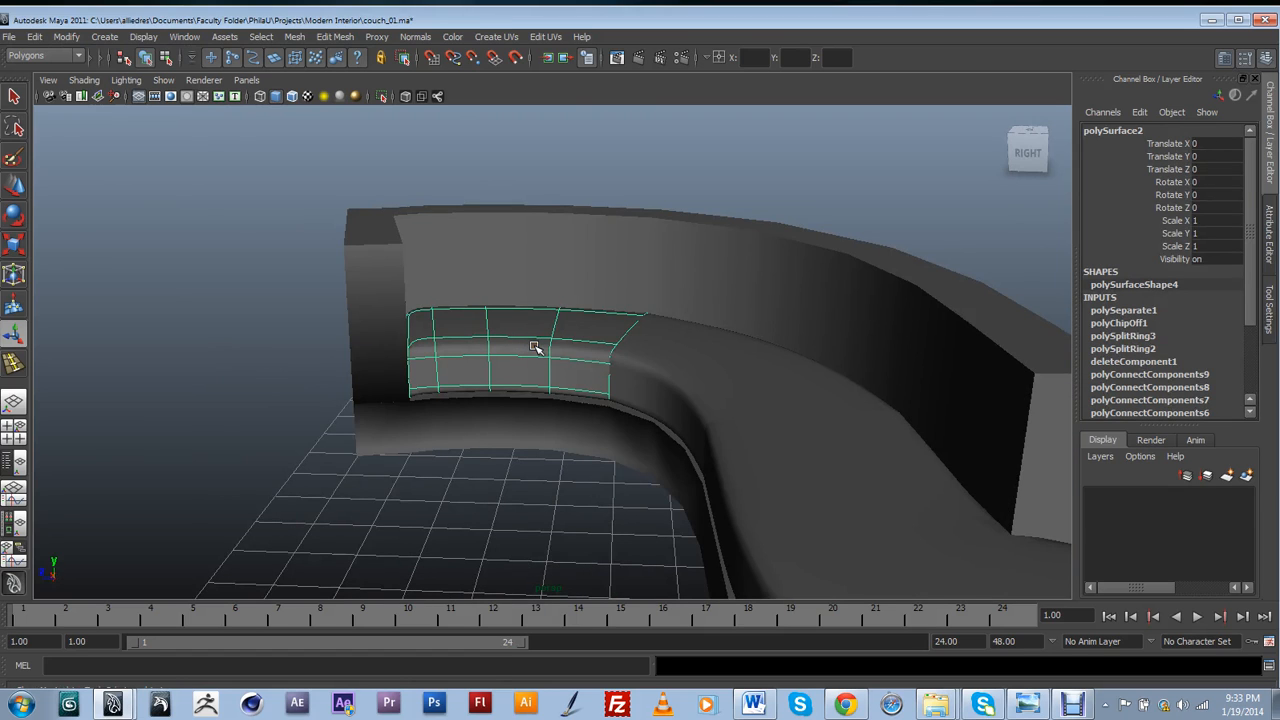
scroll(586, 423, up, 3)
scroll(563, 423, down, 2)
key(w)
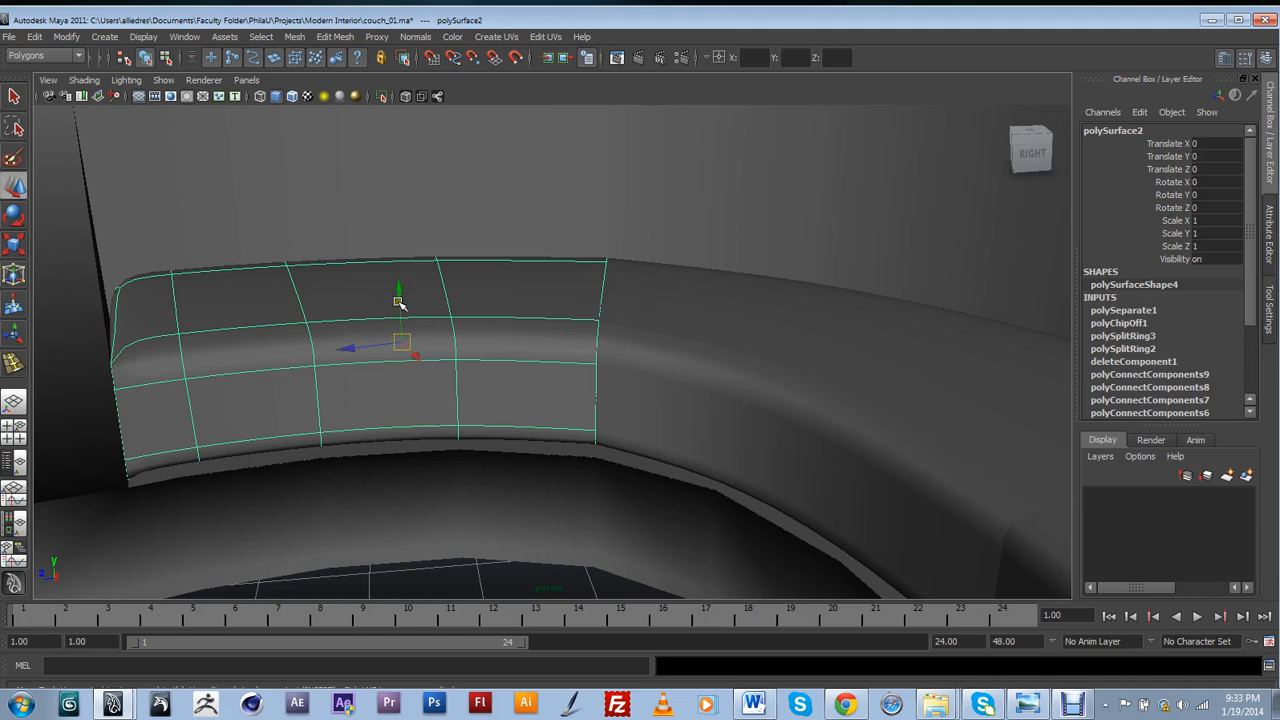
drag(398, 302, 400, 177)
alt+drag(486, 237, 978, 204)
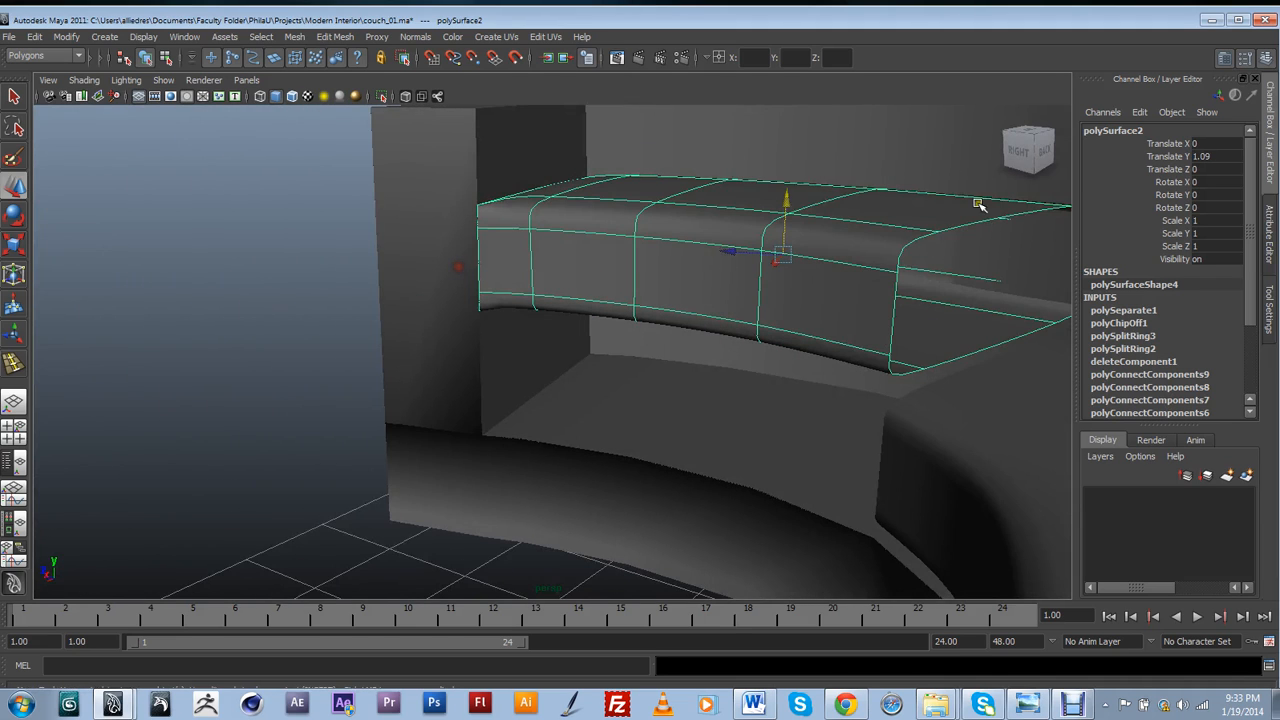
key(ctrl+z)
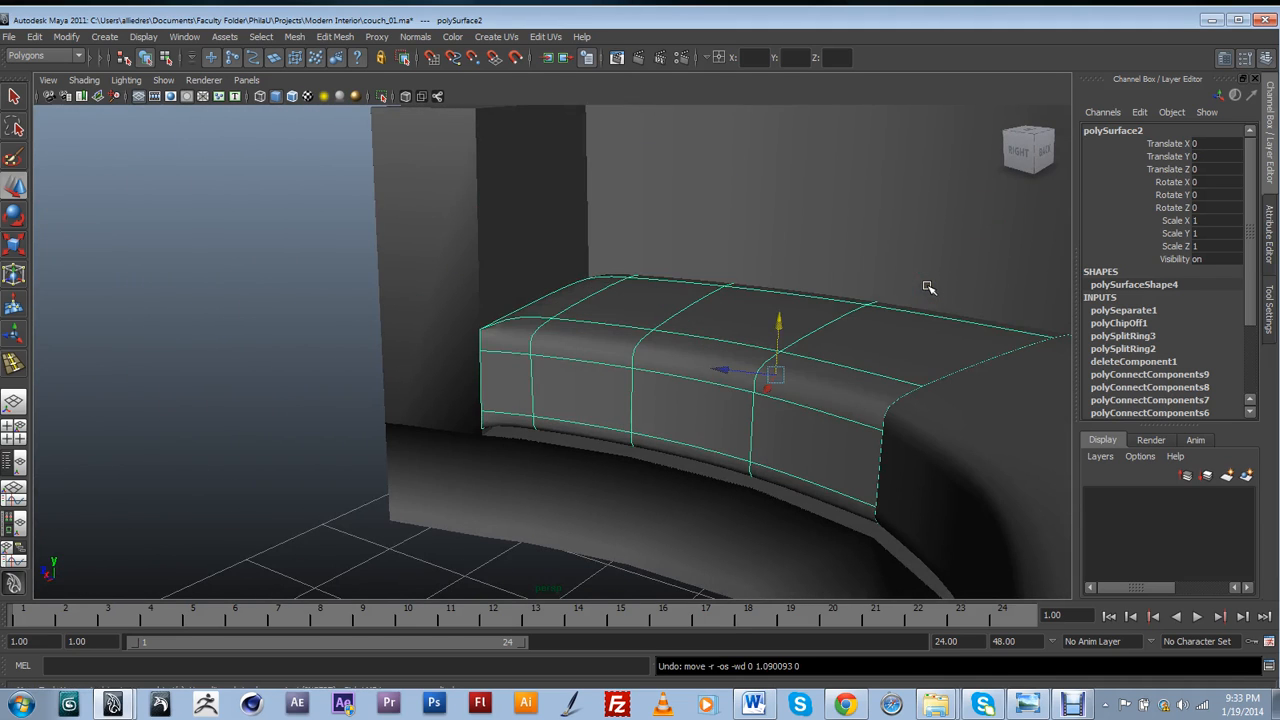
Restore the unsmoothed display of the cushion sections and frame the end section beside the armrest
alt+drag(713, 405, 809, 440)
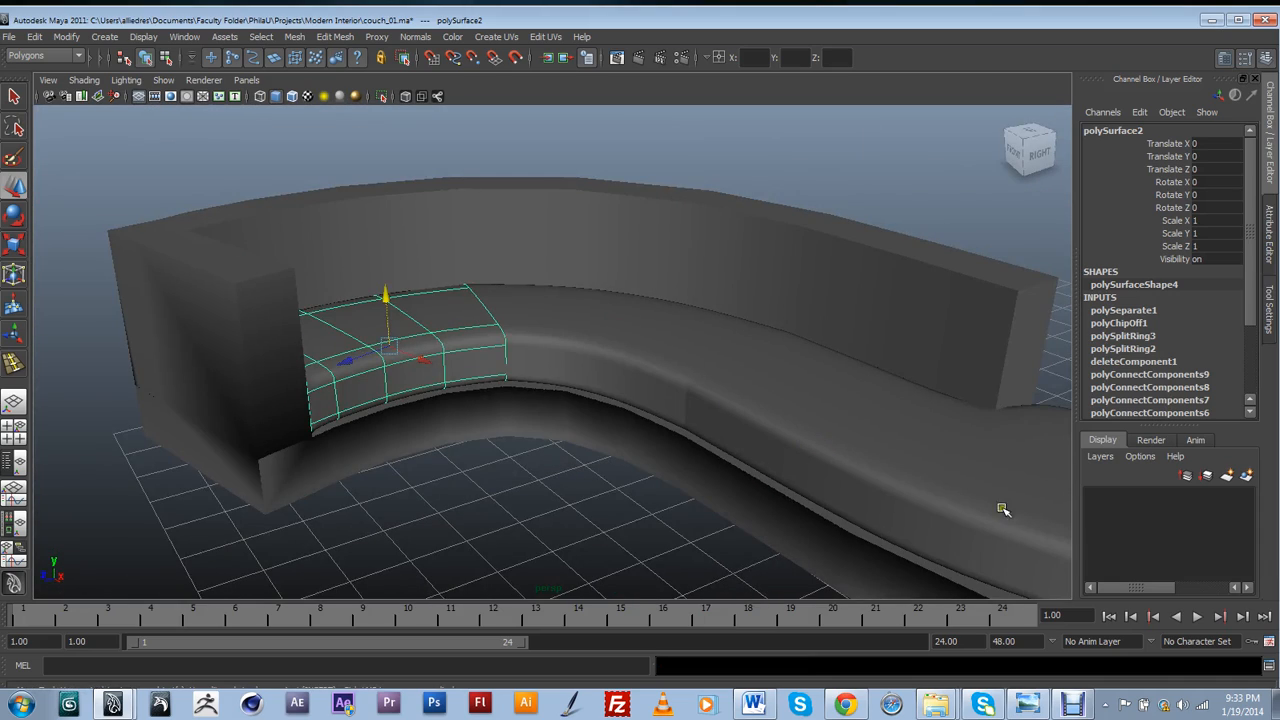
alt+drag(480, 388, 918, 411)
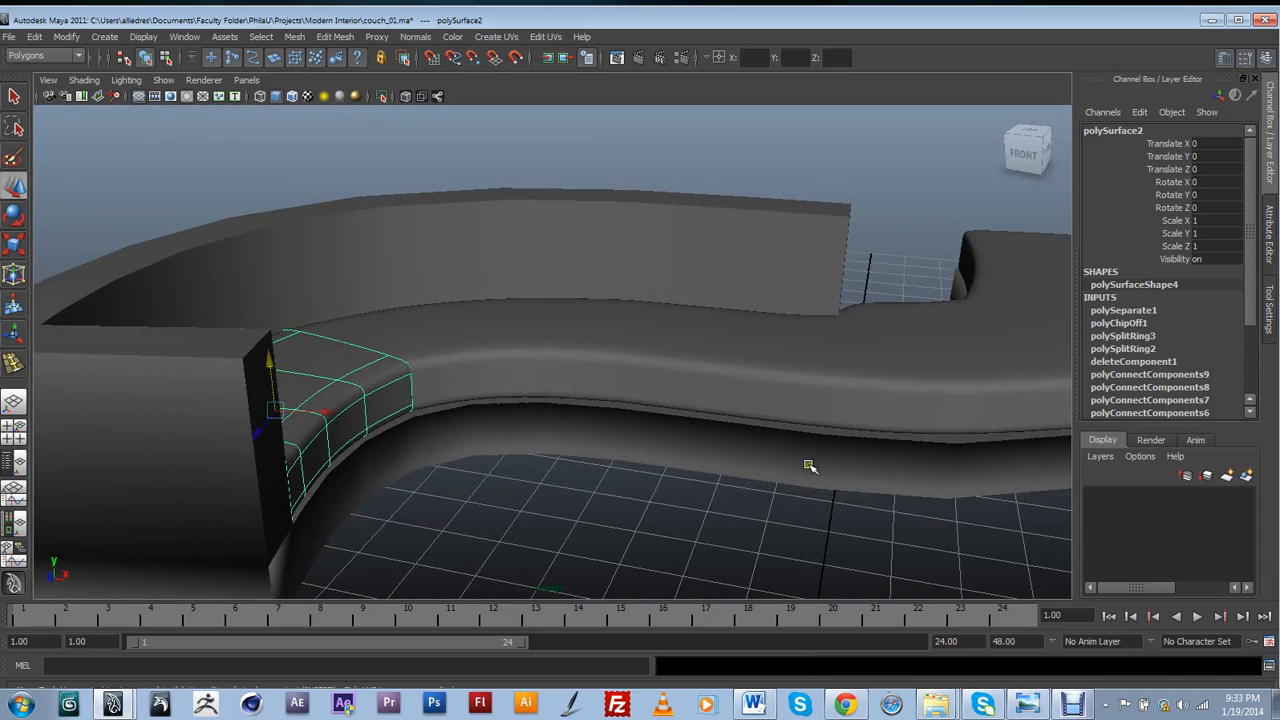
alt+drag(809, 466, 646, 490)
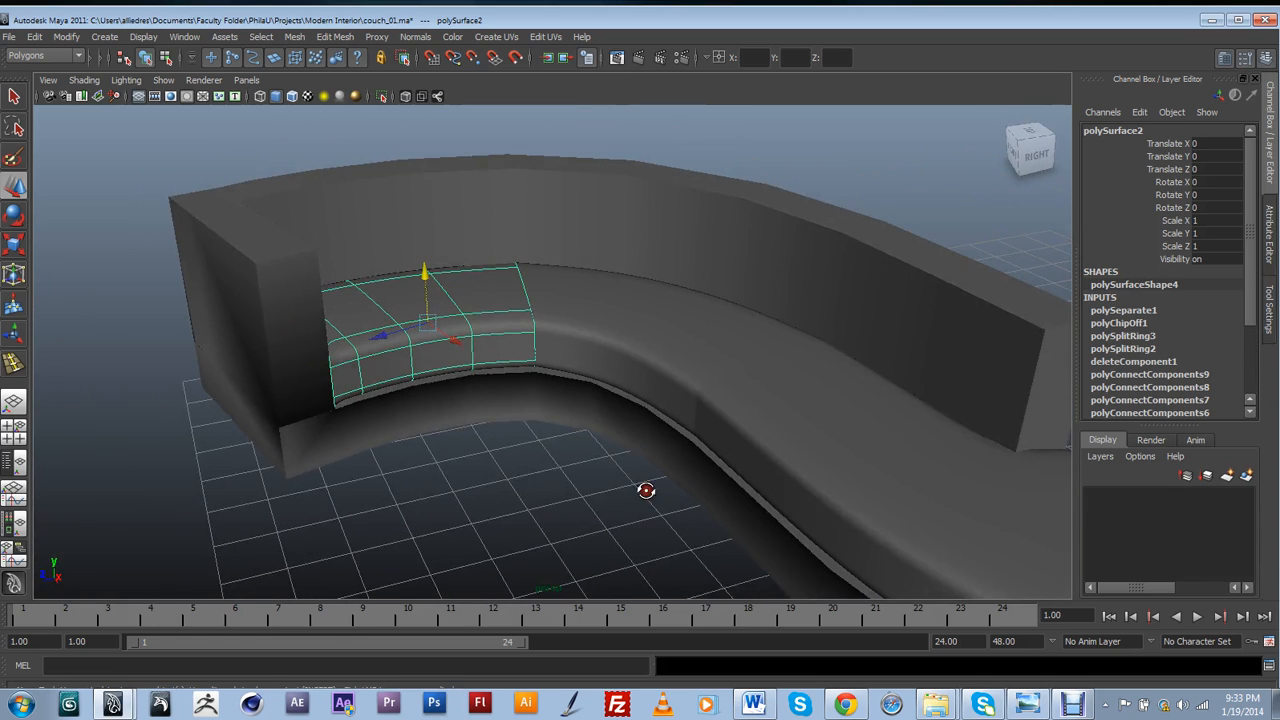
click(663, 371)
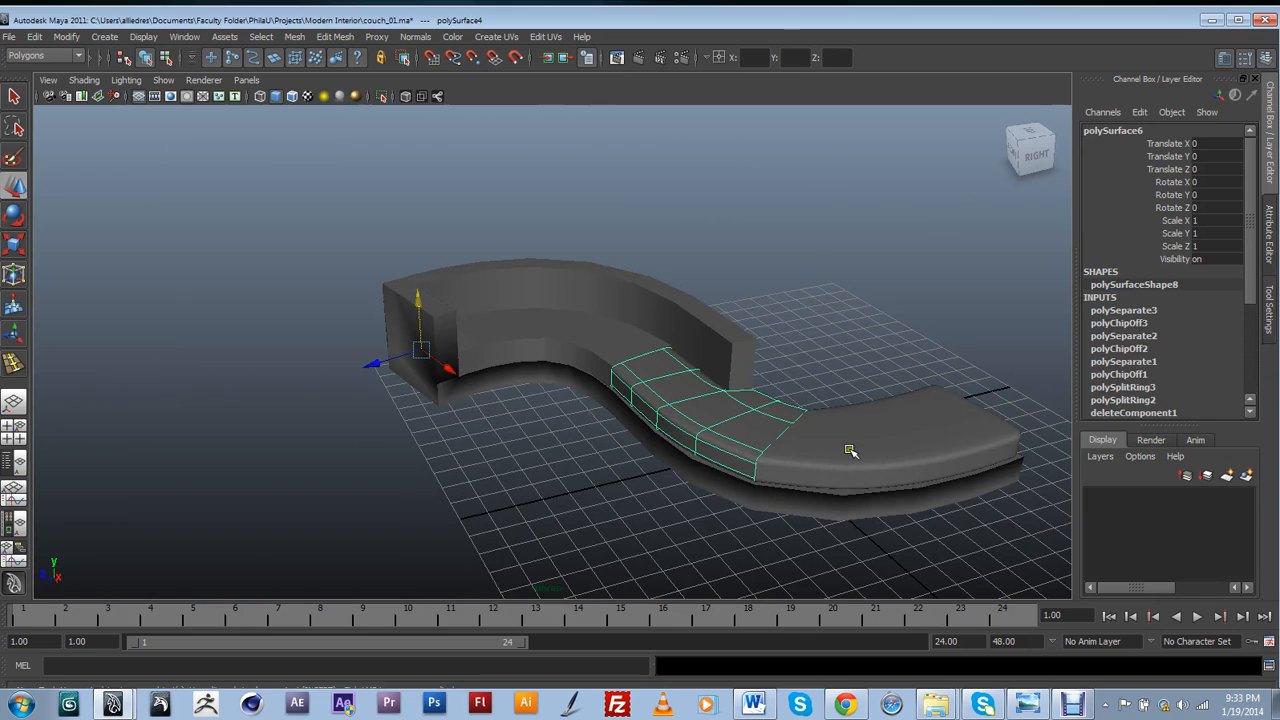
click(840, 452)
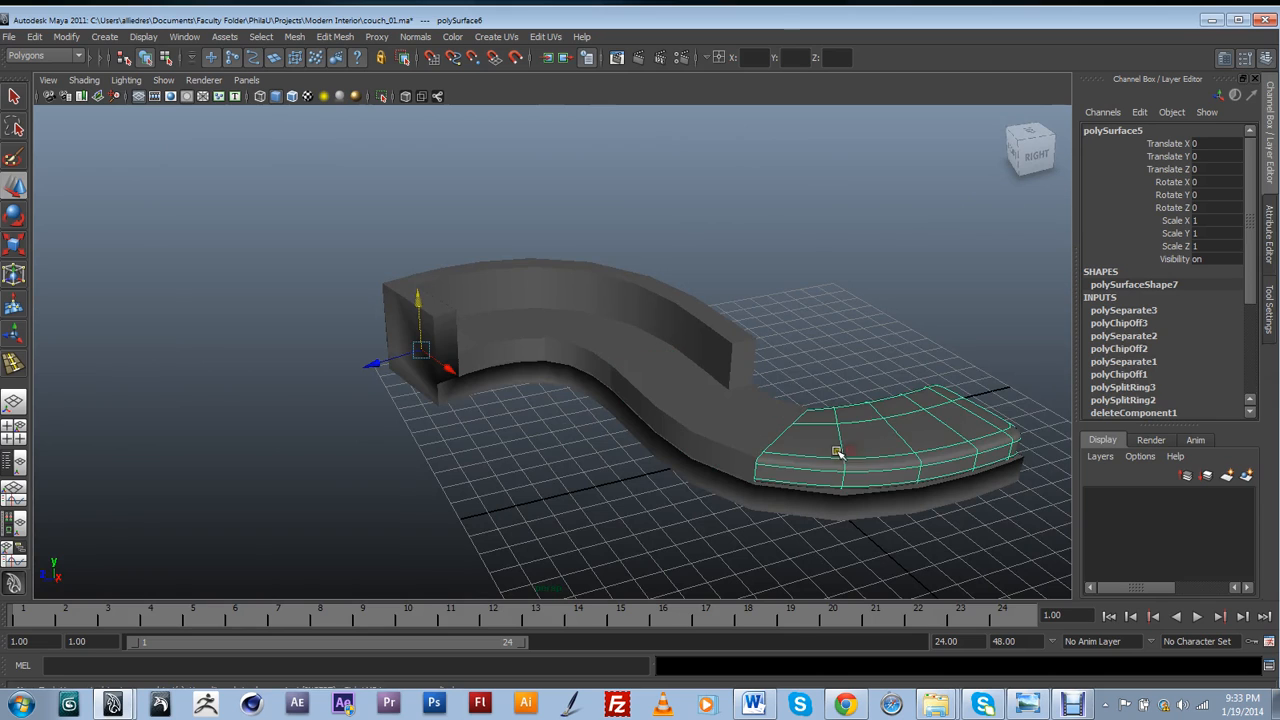
click(505, 335)
key(f)
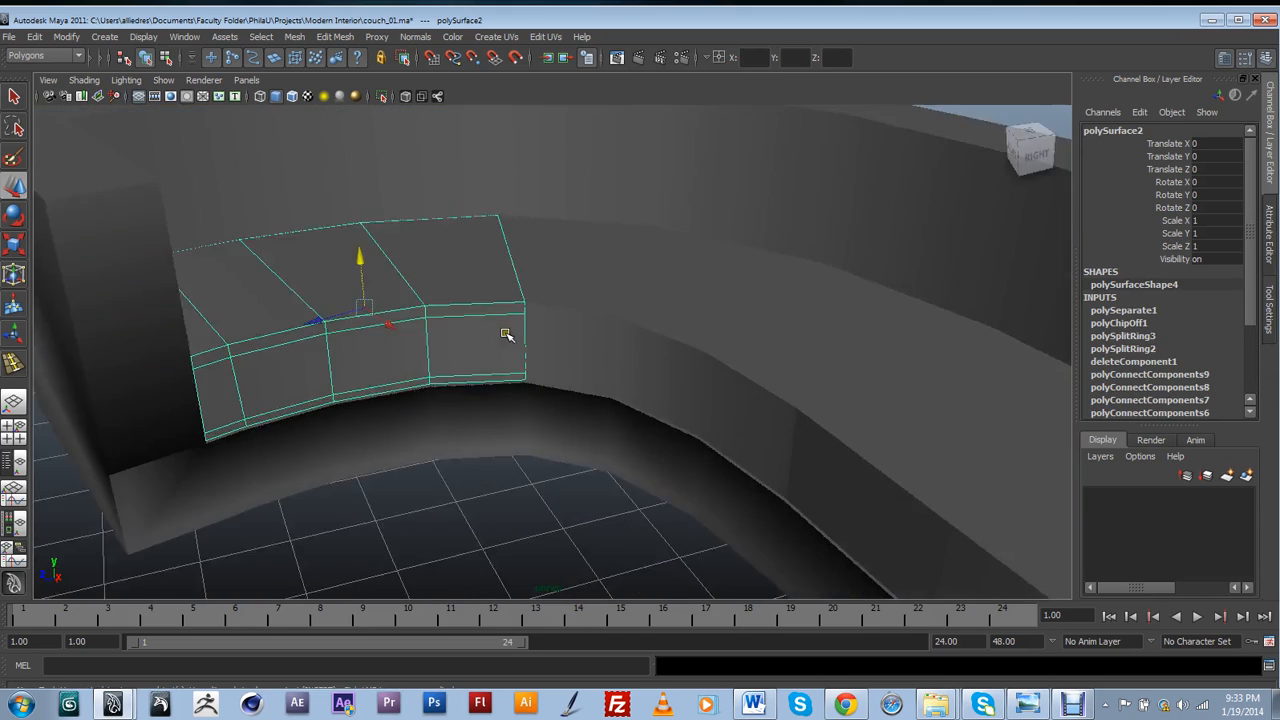
alt+drag(506, 334, 414, 337)
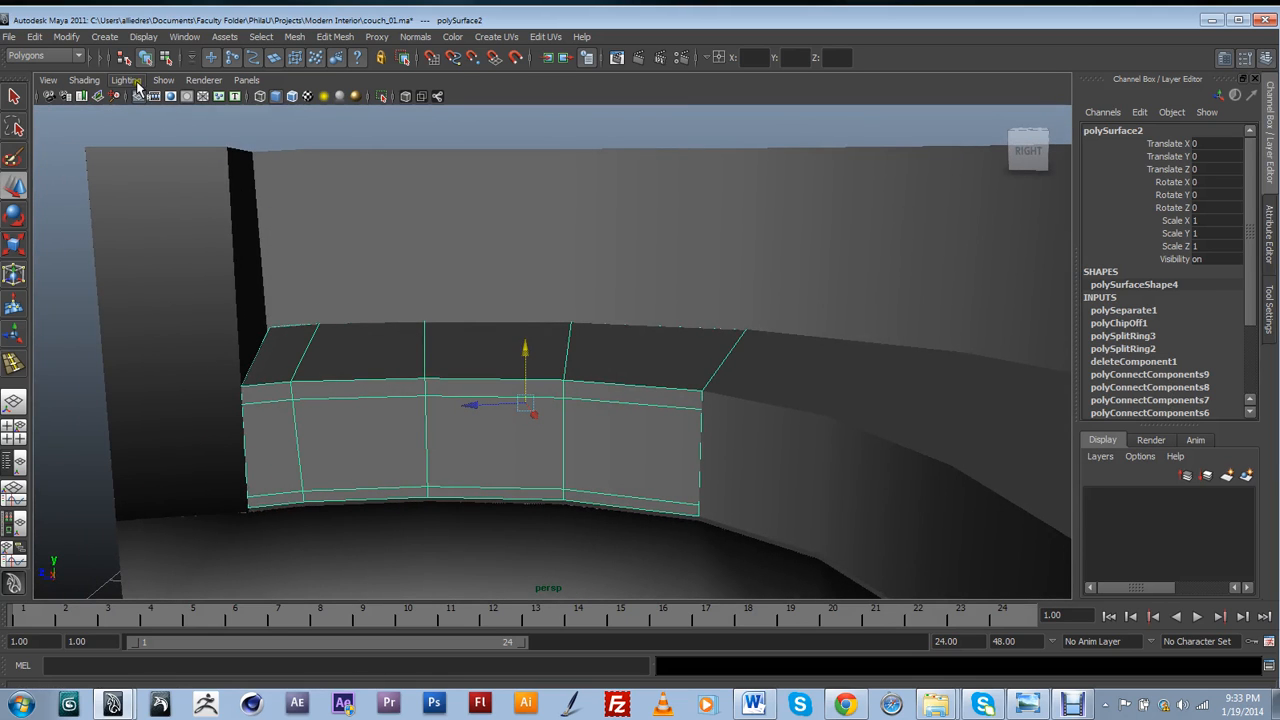
Isolate the end cushion section in the view and close its open side with Fill Hole
click(163, 80)
mouse_move(230, 104)
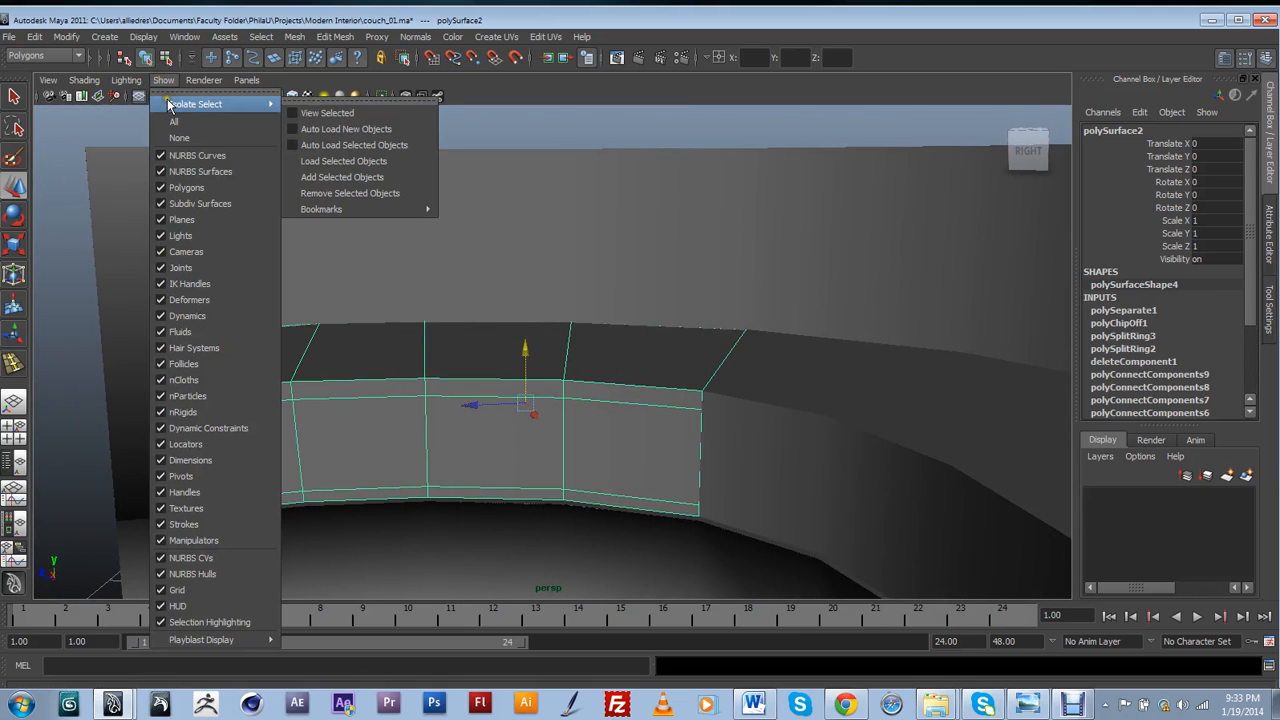
click(290, 112)
alt+drag(897, 400, 705, 362)
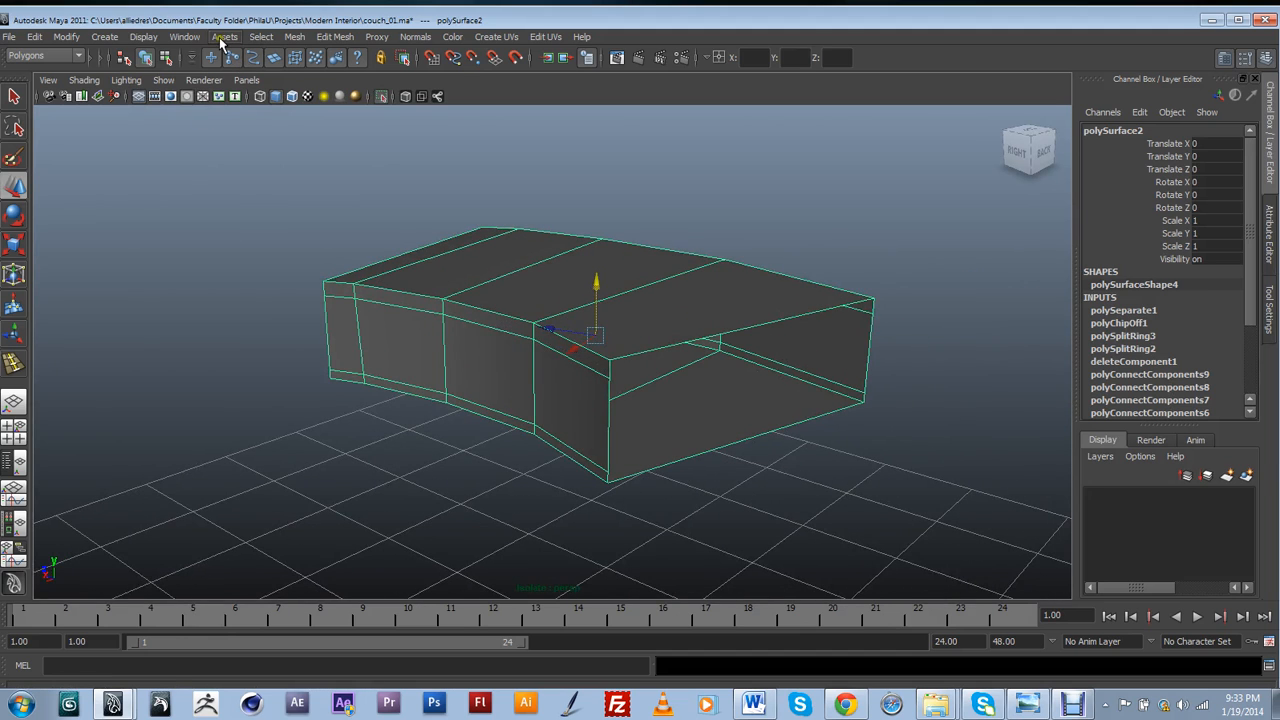
click(292, 37)
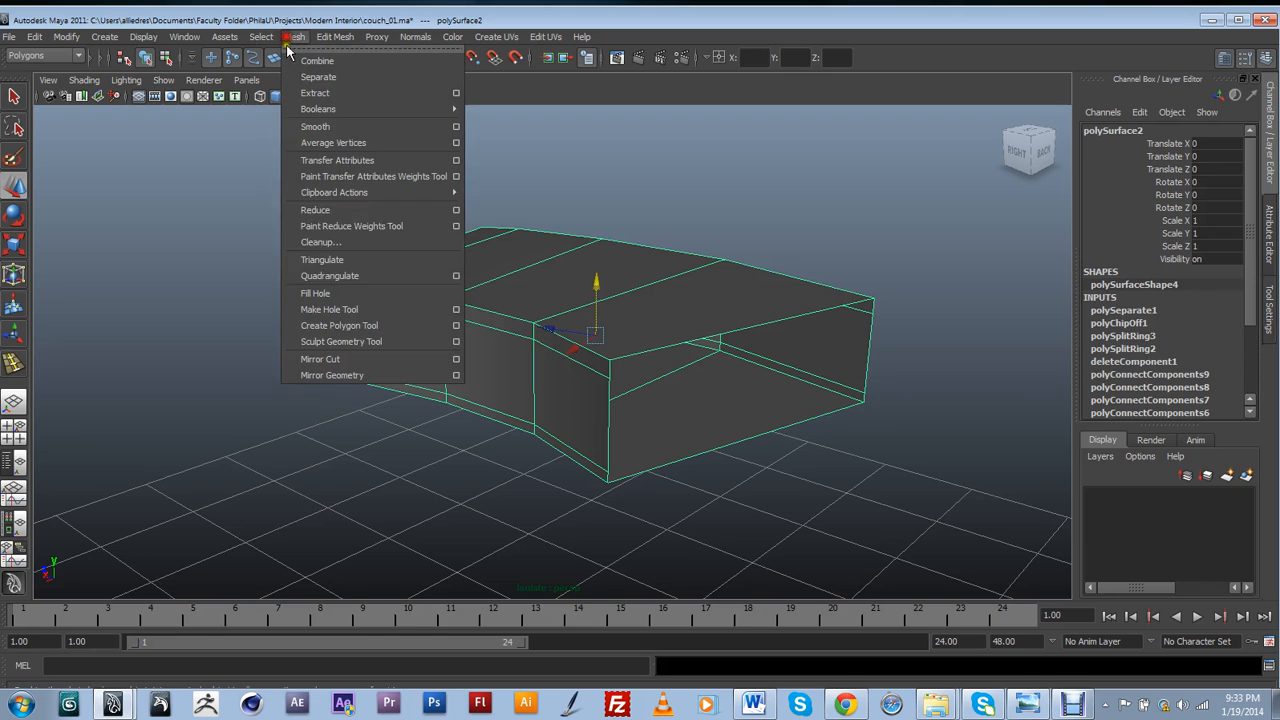
click(317, 292)
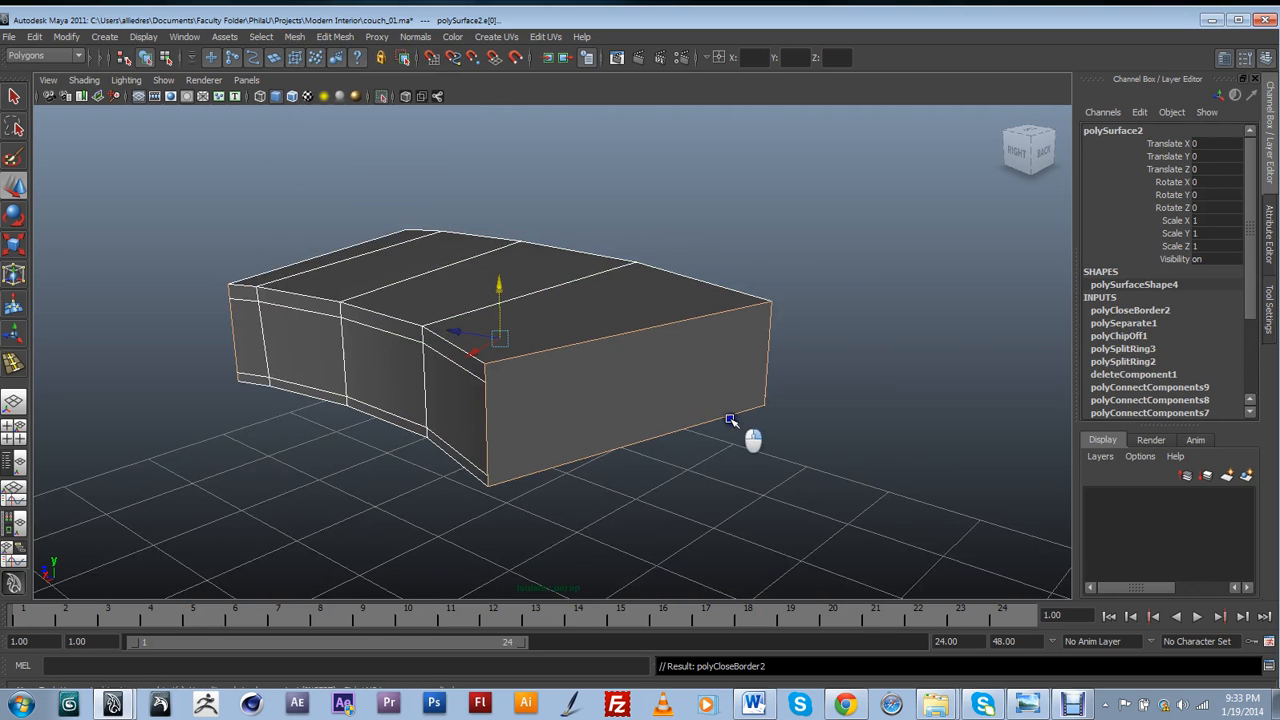
Connect the upper and lower vertex pairs across the filled end face with two horizontal edges
click(487, 382)
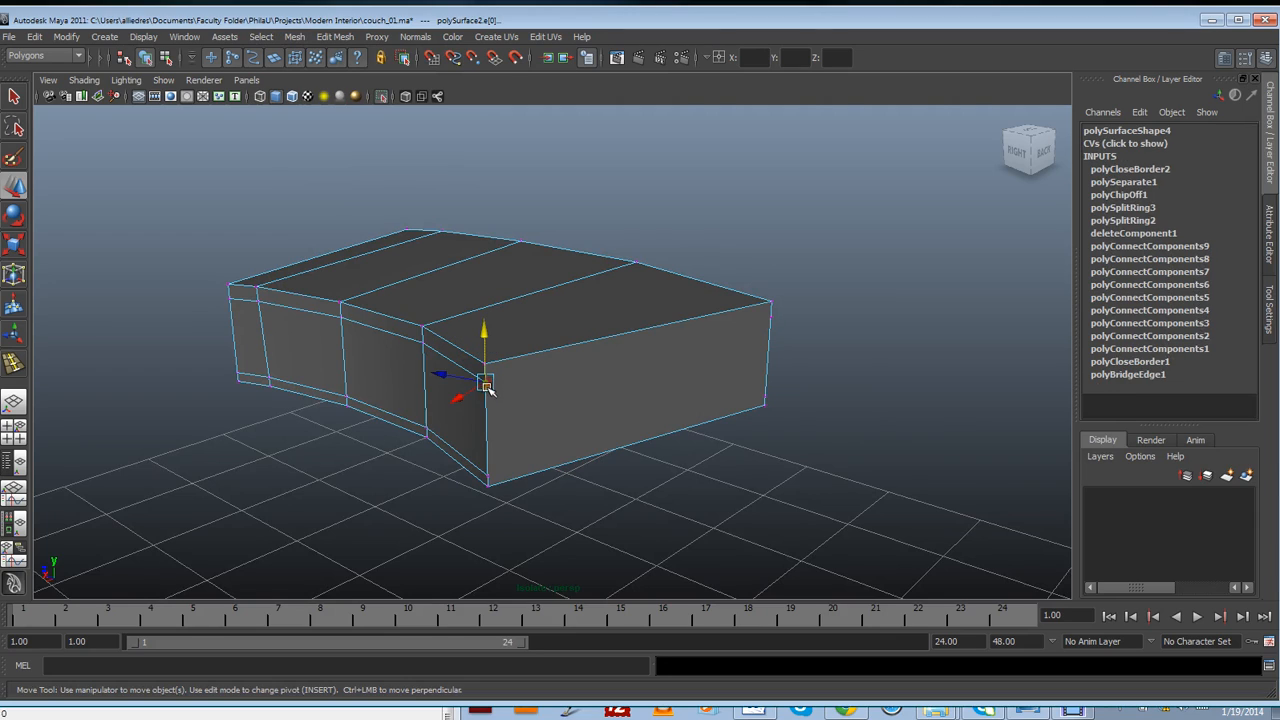
shift+click(769, 315)
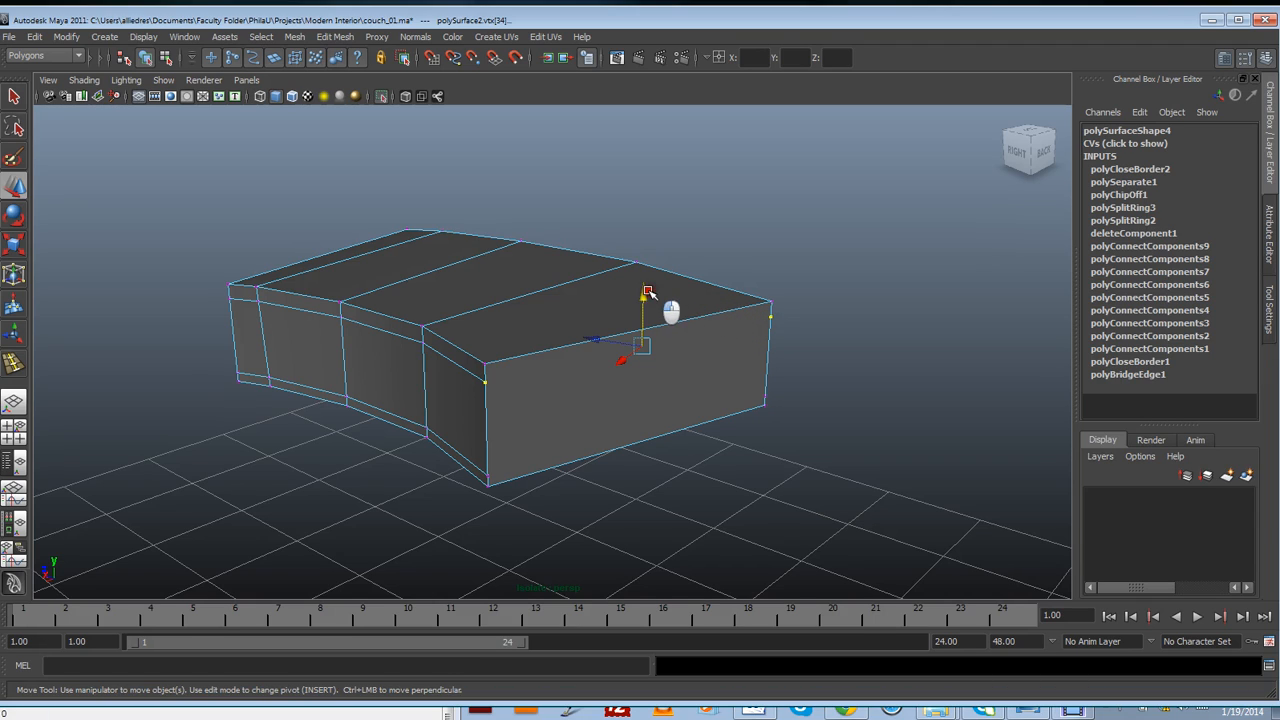
key(g)
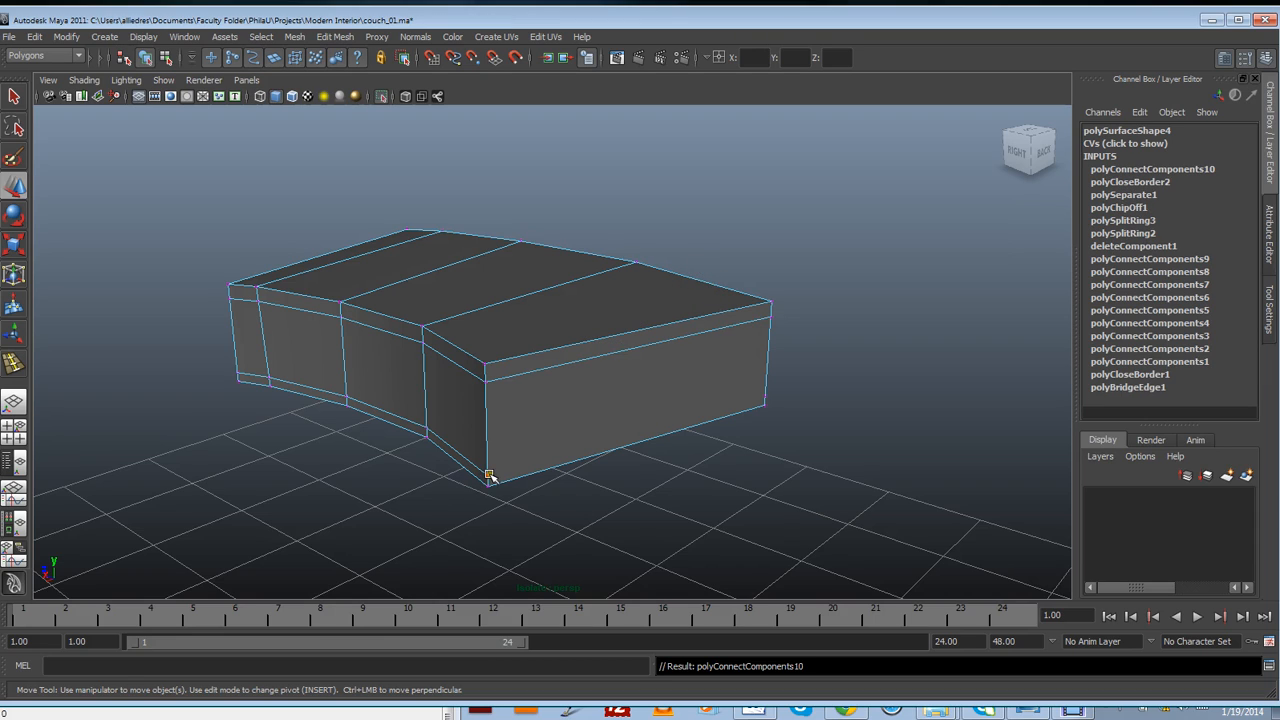
click(486, 477)
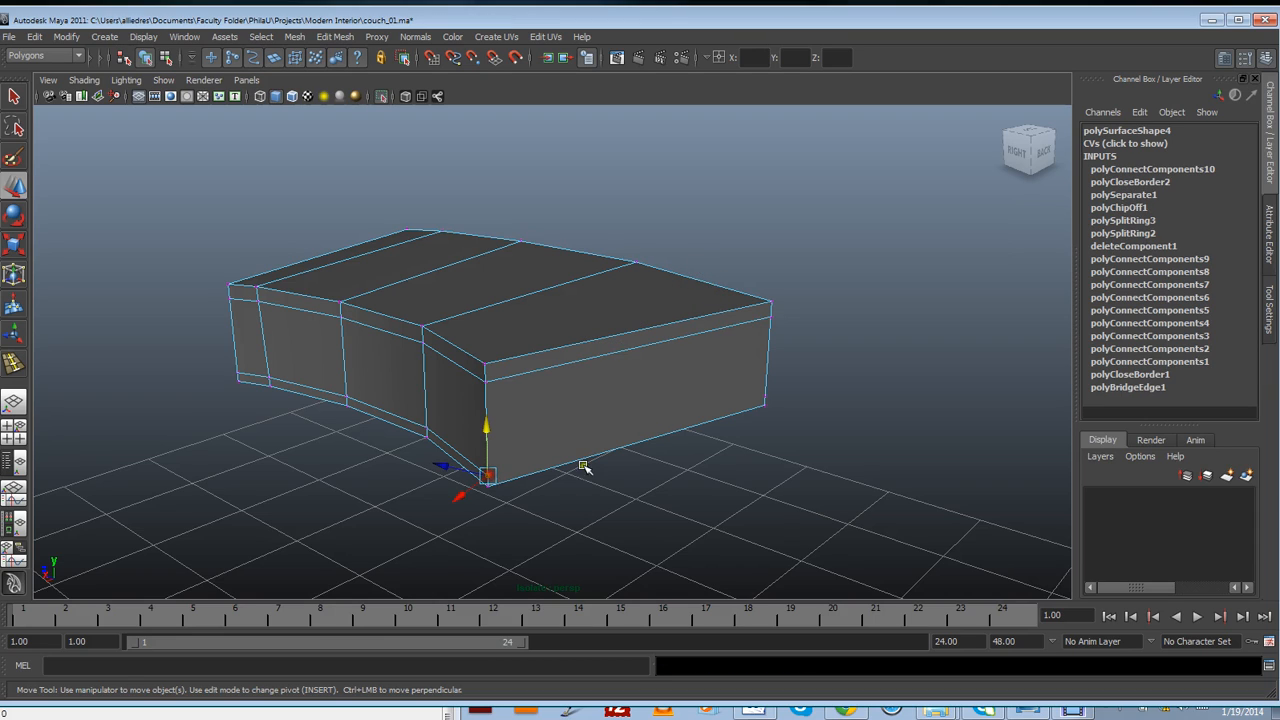
shift+click(765, 397)
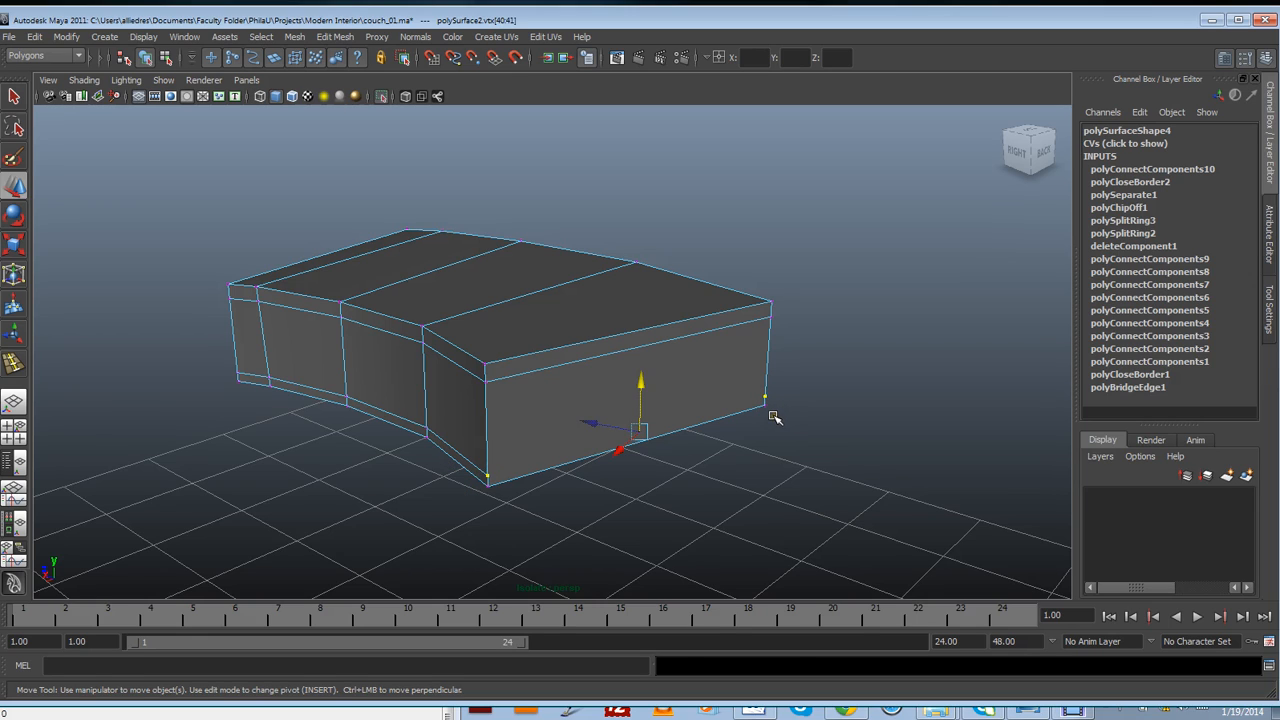
shift+right_drag(774, 417, 724, 408)
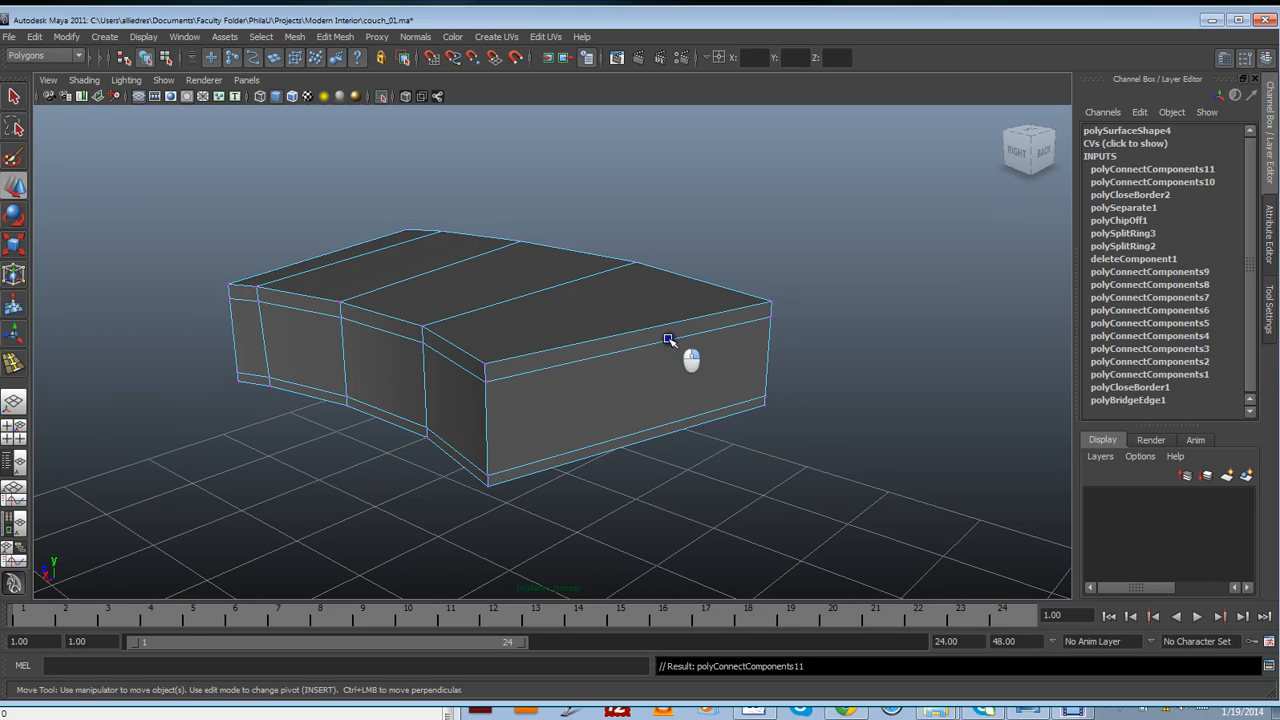
Return the end cushion section to object mode and display it with smooth mesh preview
key(F8)
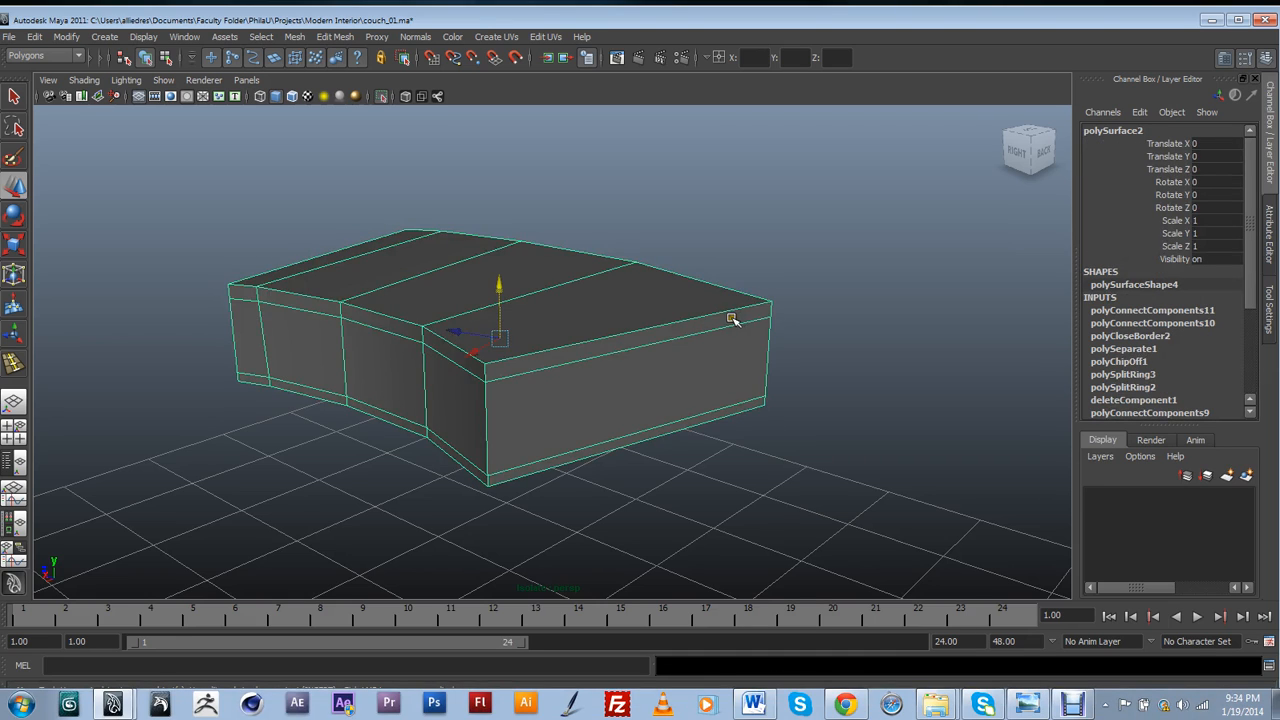
key(3)
alt+drag(720, 391, 665, 494)
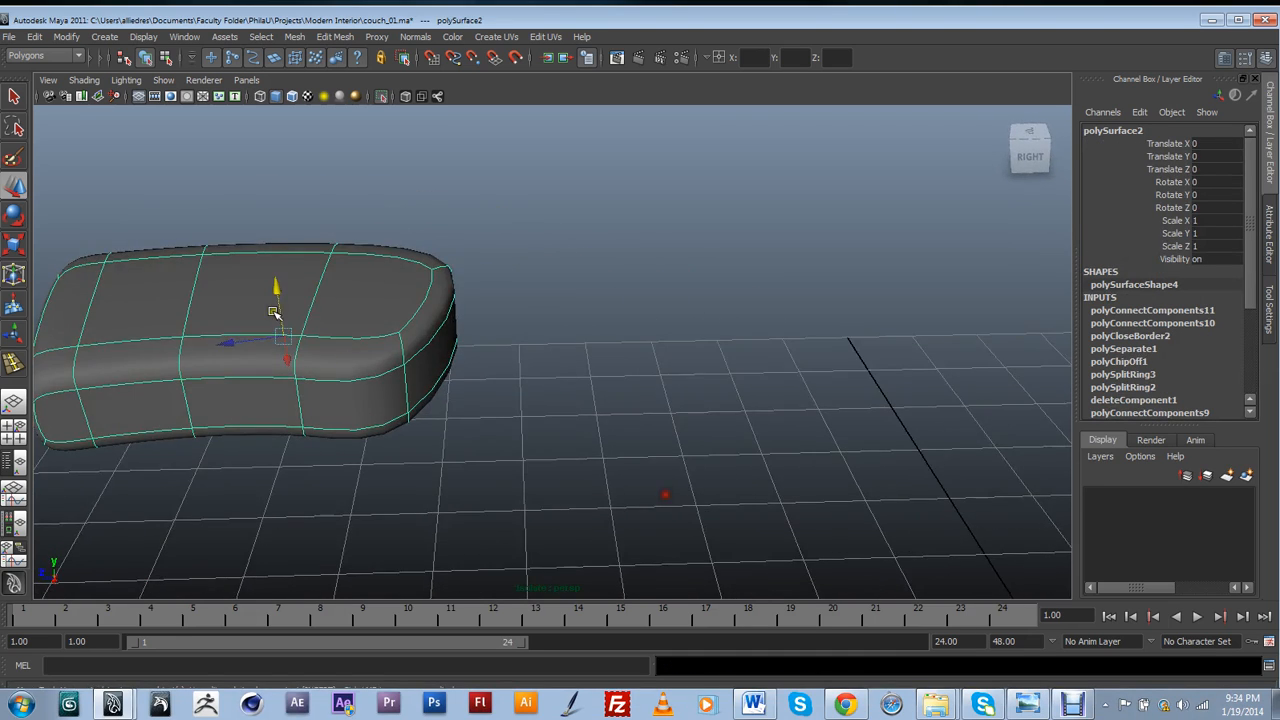
alt+drag(274, 312, 145, 248)
Turn off the view isolation to show the whole couch and clear the selection
click(160, 81)
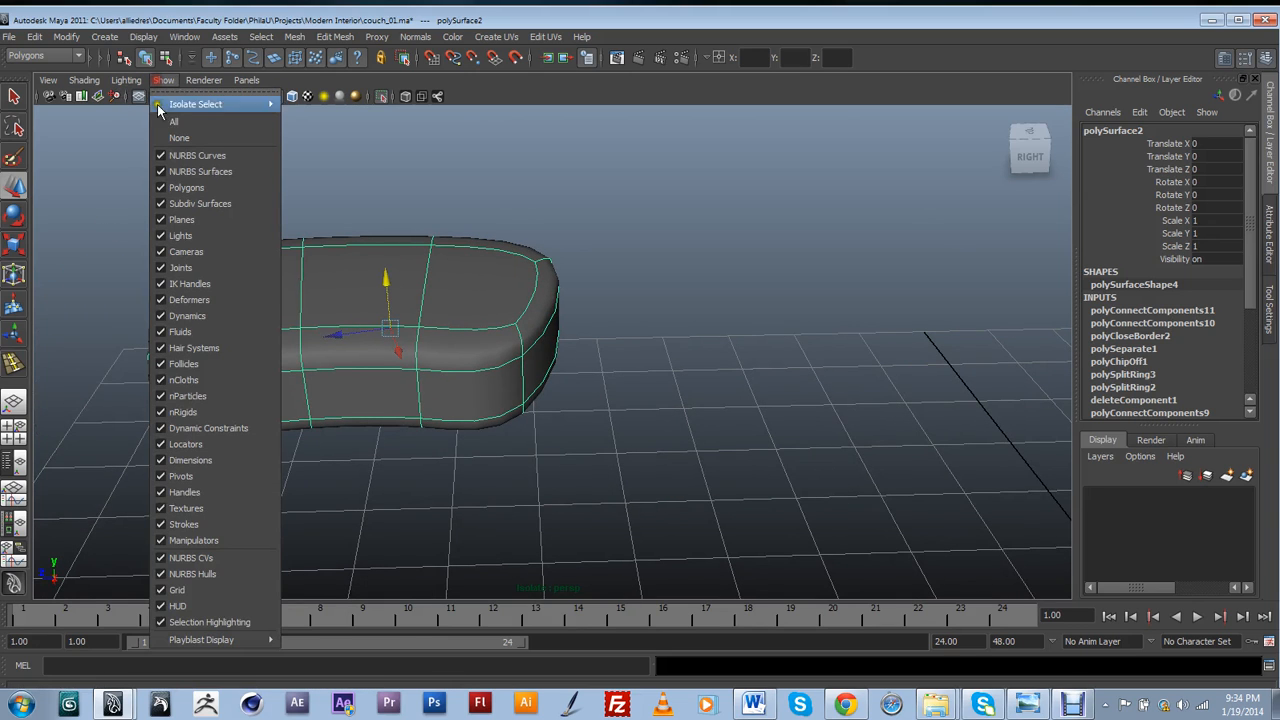
click(310, 106)
alt+drag(286, 120, 505, 443)
click(555, 346)
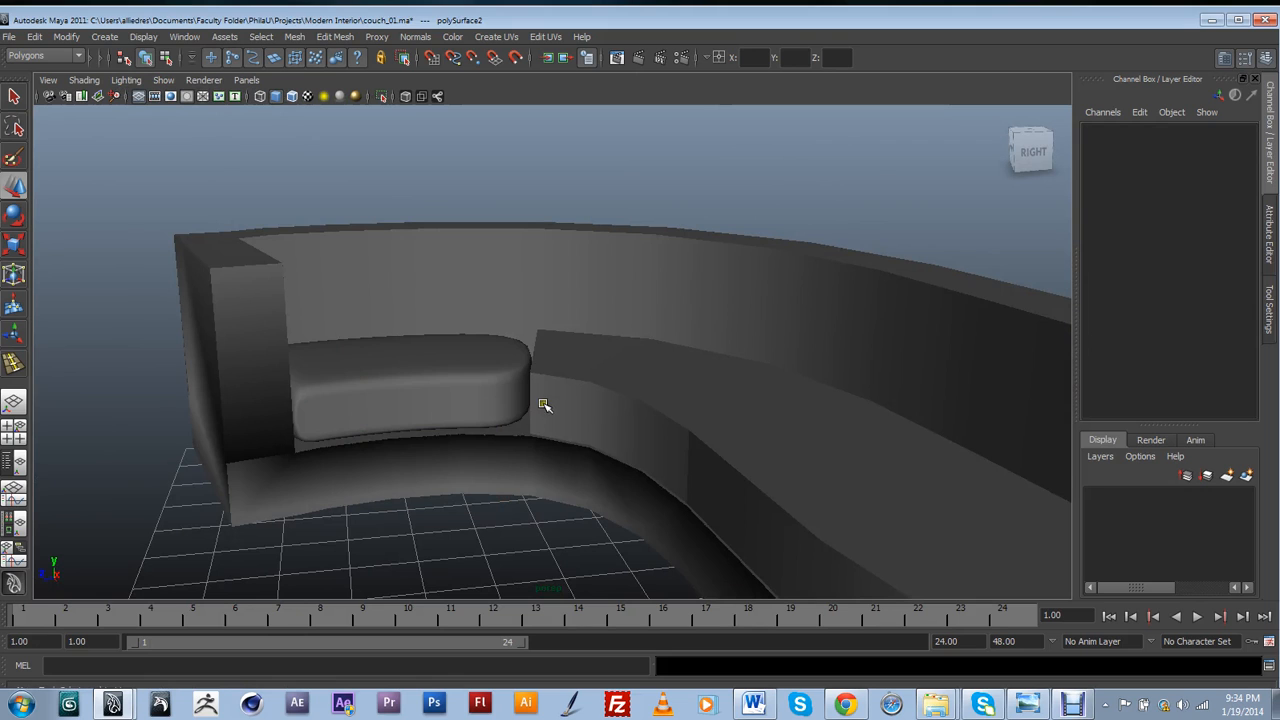
Insert an edge loop close to the end cushion section's capped face beside the neighbouring section to tighten its rounded corners
alt+drag(520, 421, 651, 437)
scroll(514, 349, up, 3)
click(646, 397)
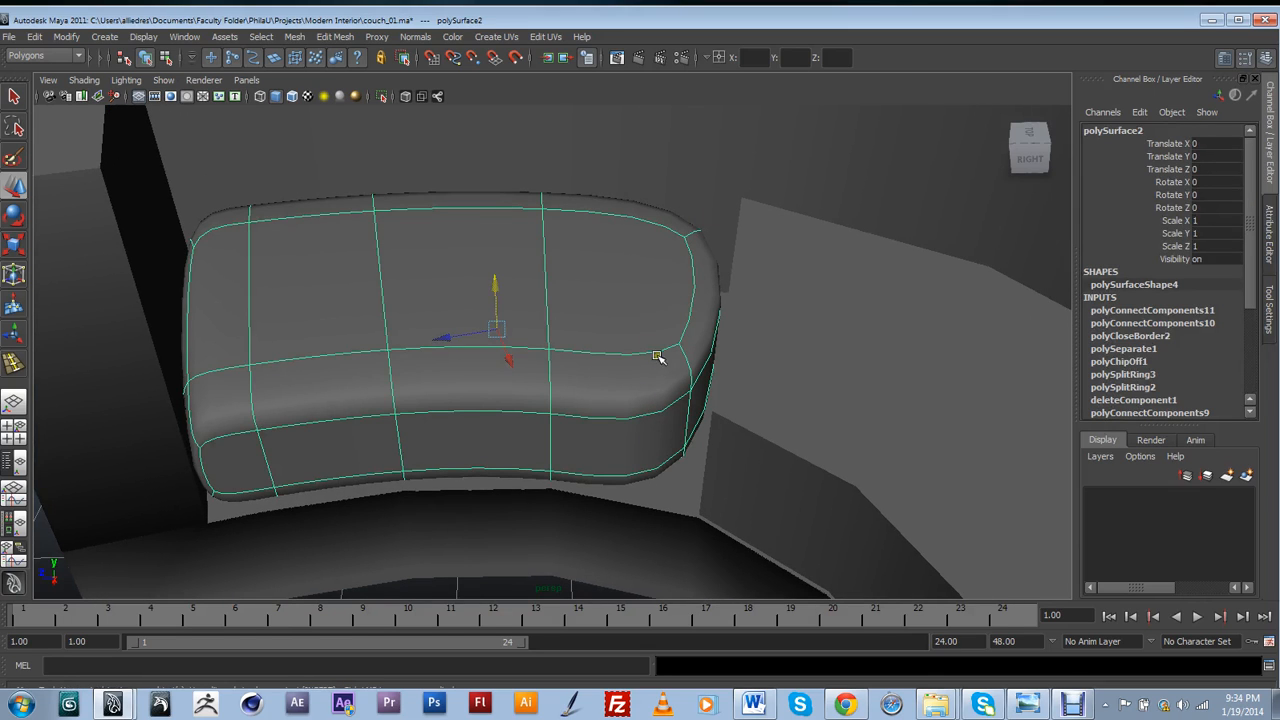
alt+drag(675, 470, 694, 451)
alt+middle_drag(694, 451, 657, 424)
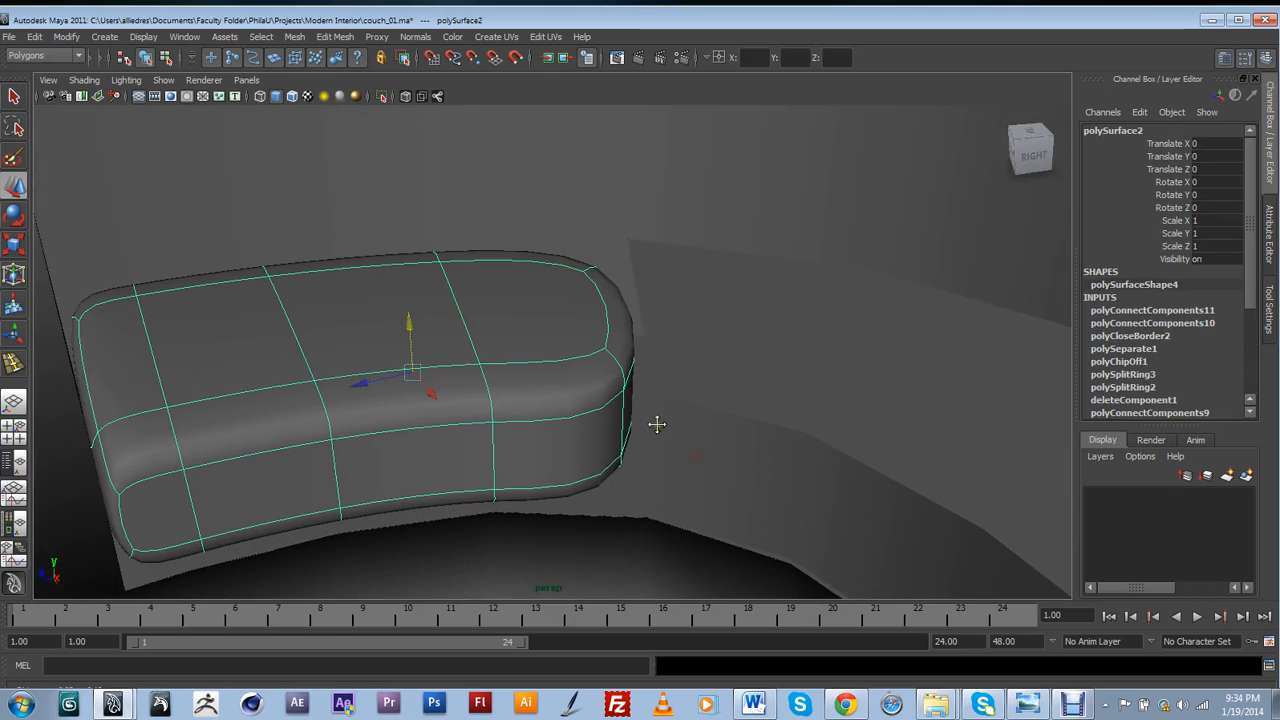
click(597, 369)
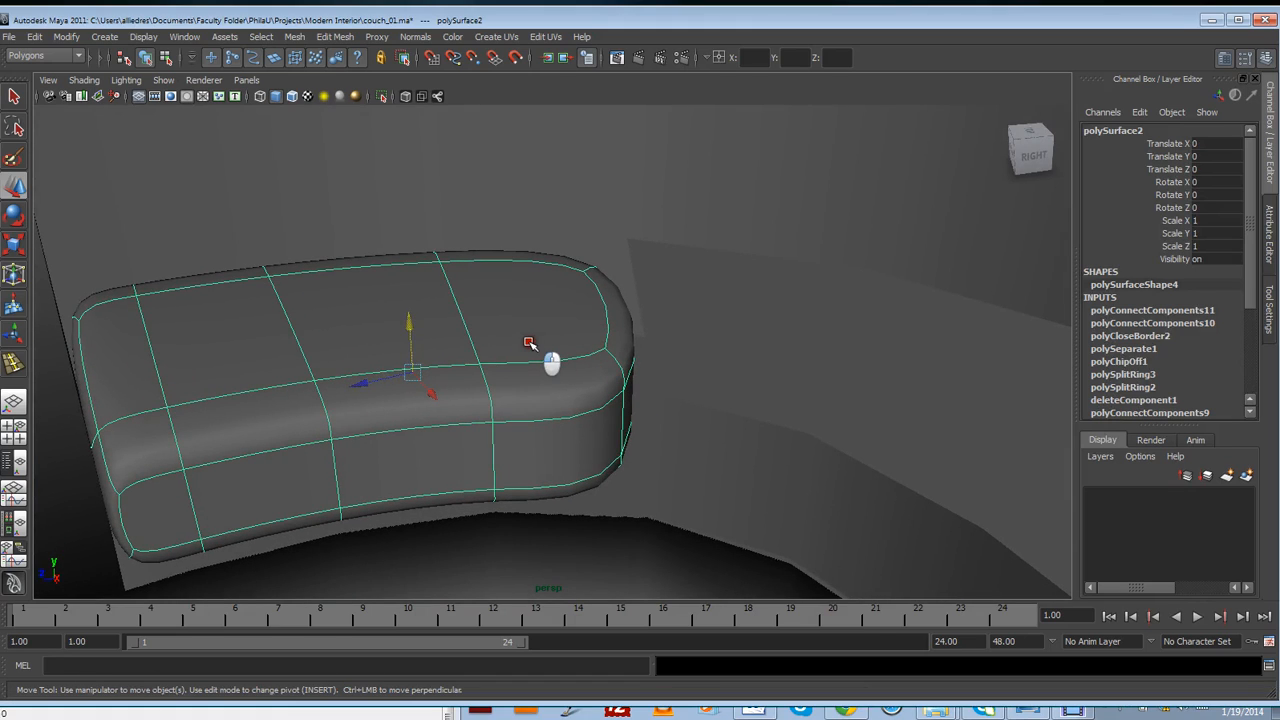
key(g)
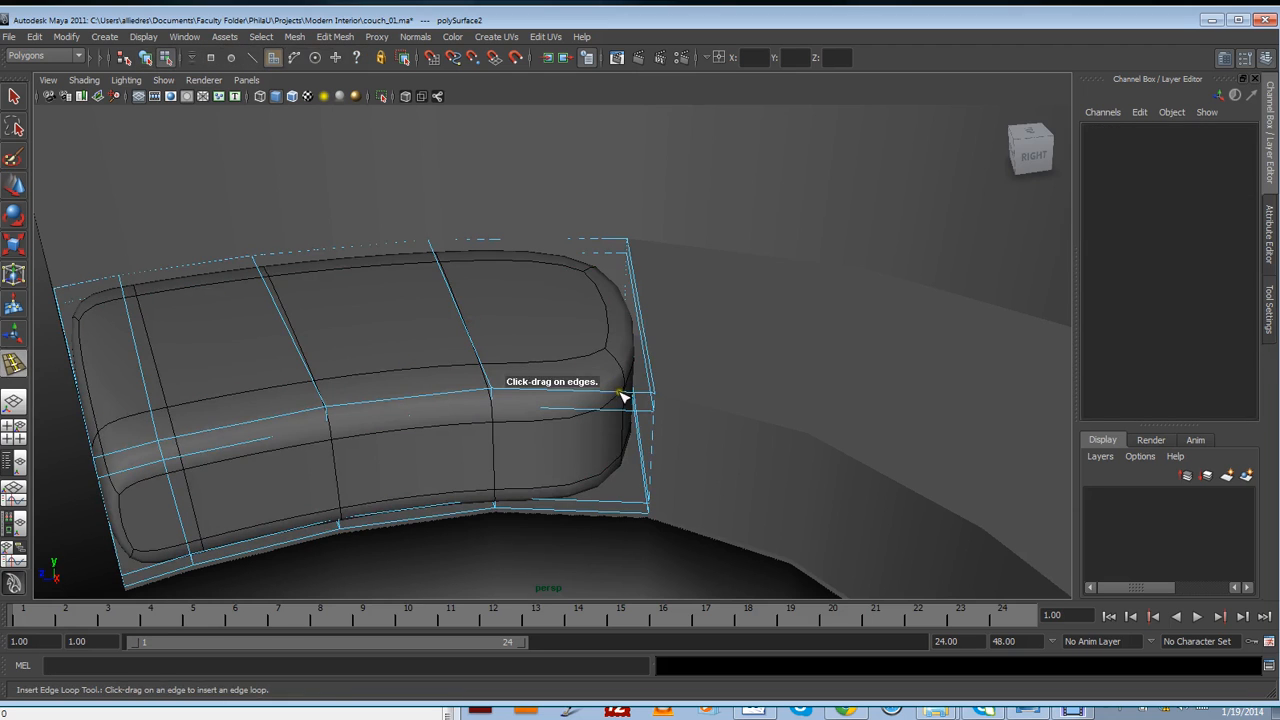
drag(622, 397, 640, 398)
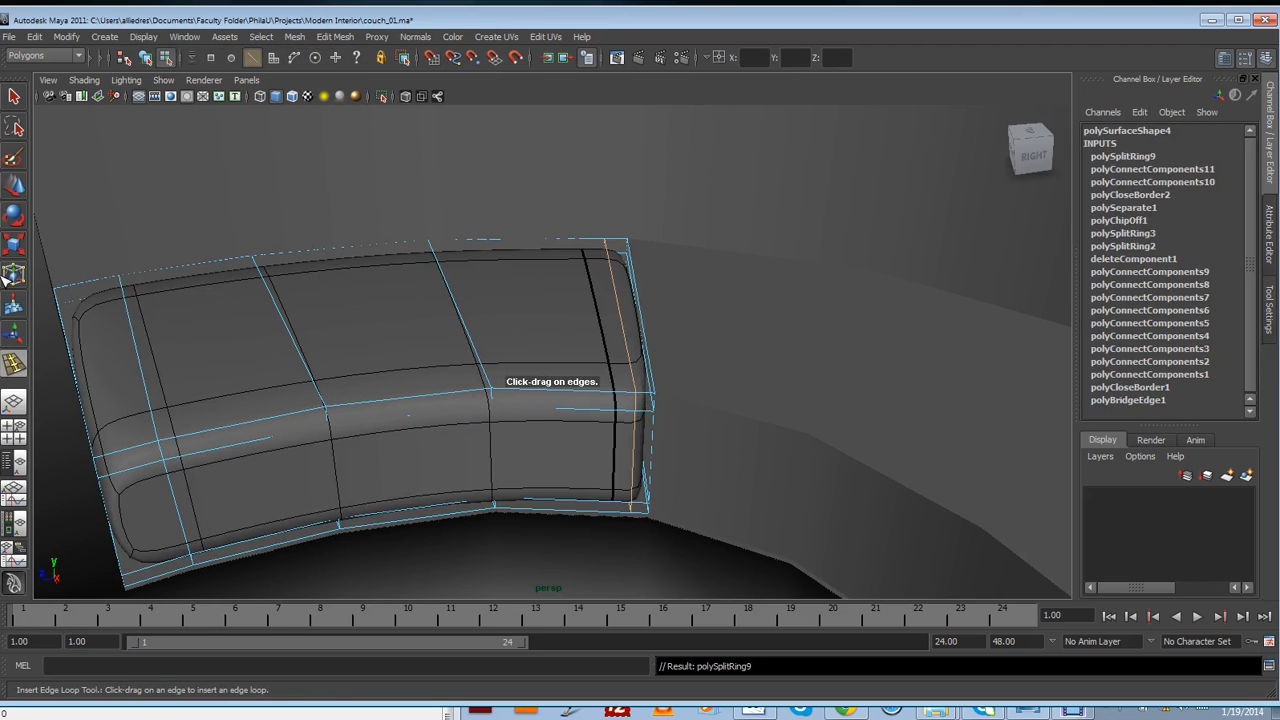
key(q)
scroll(571, 529, down, 5)
key(w)
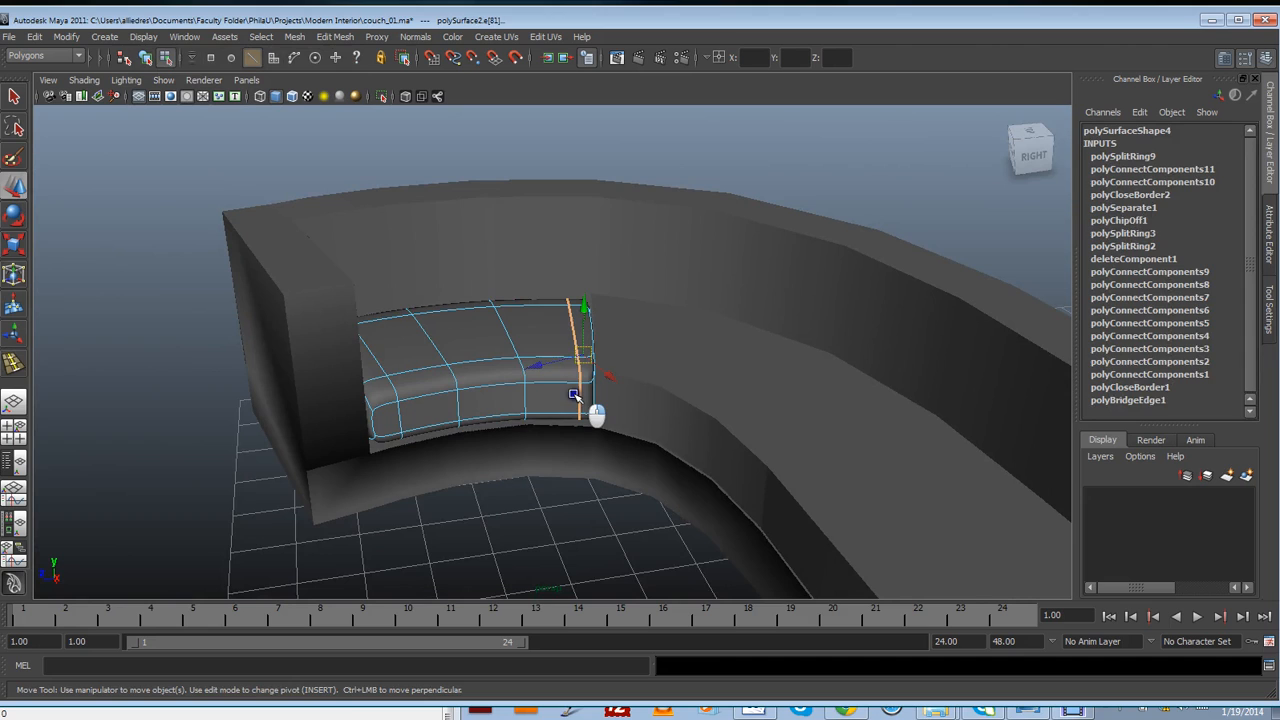
click(577, 489)
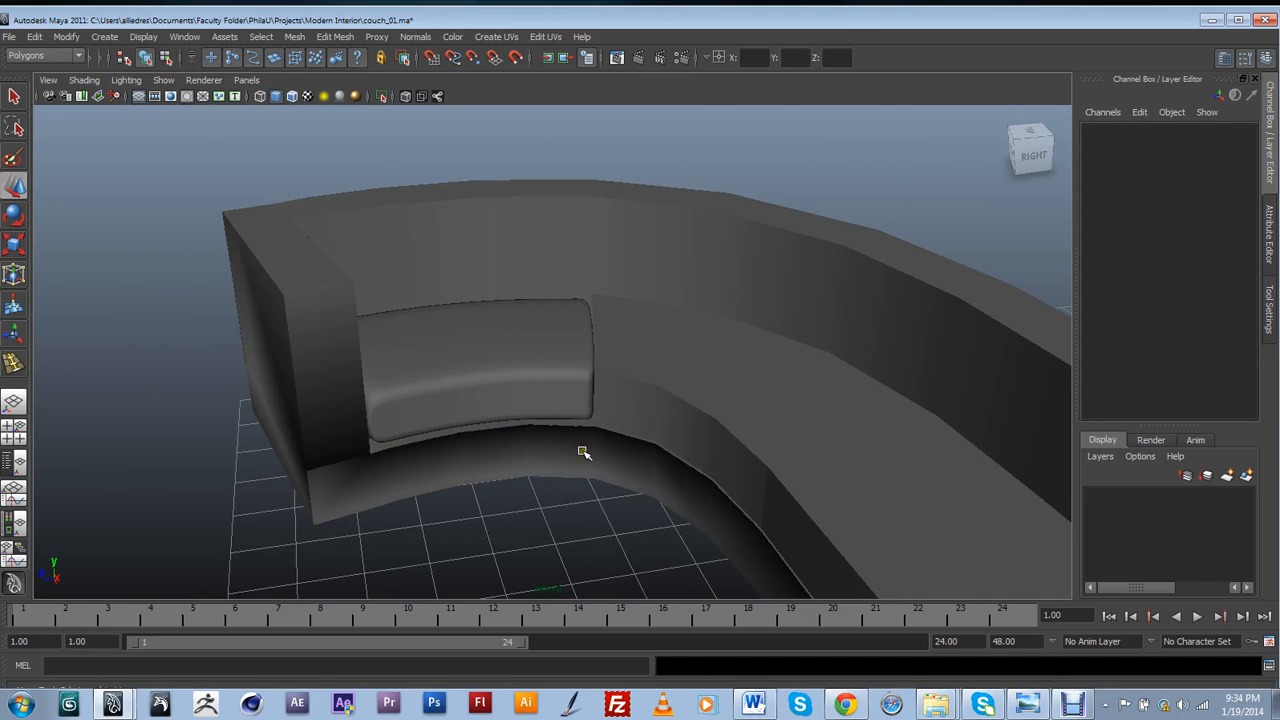
Center the pivot of the curved cushion section adjoining the smoothed end section
alt+drag(583, 449, 557, 380)
alt+drag(736, 476, 560, 480)
scroll(545, 475, up, 3)
click(504, 389)
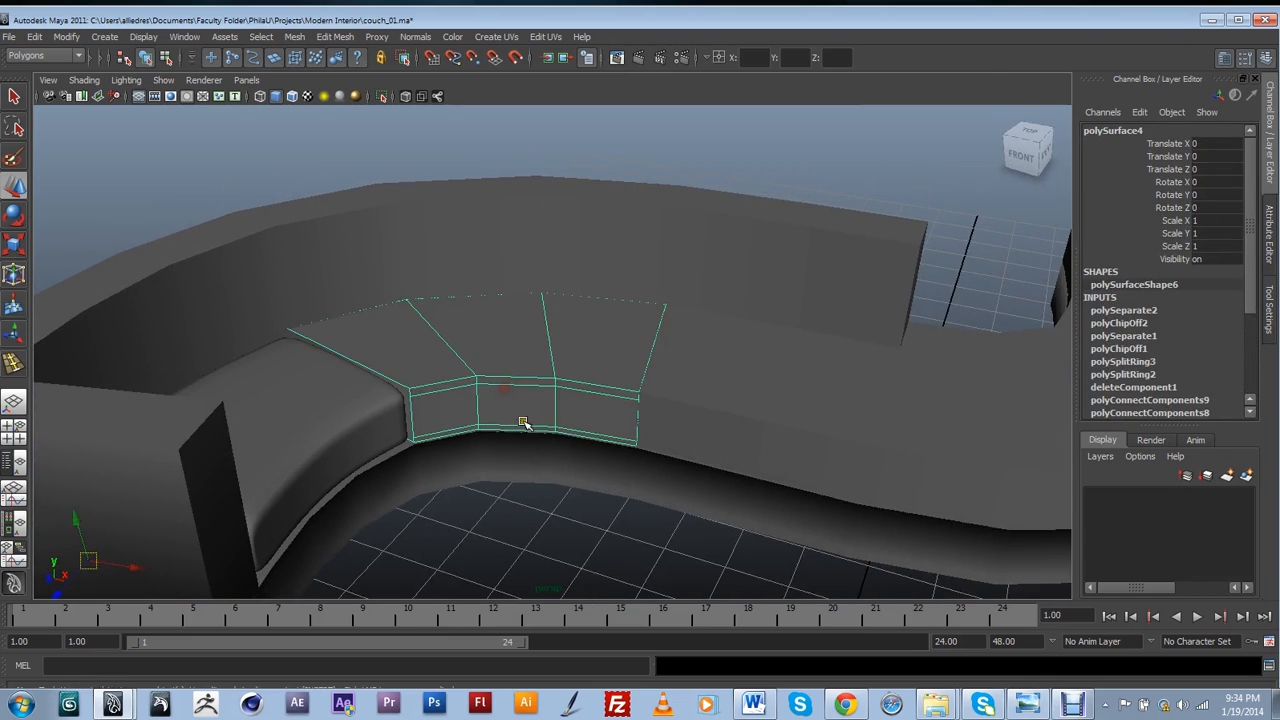
alt+drag(743, 451, 623, 434)
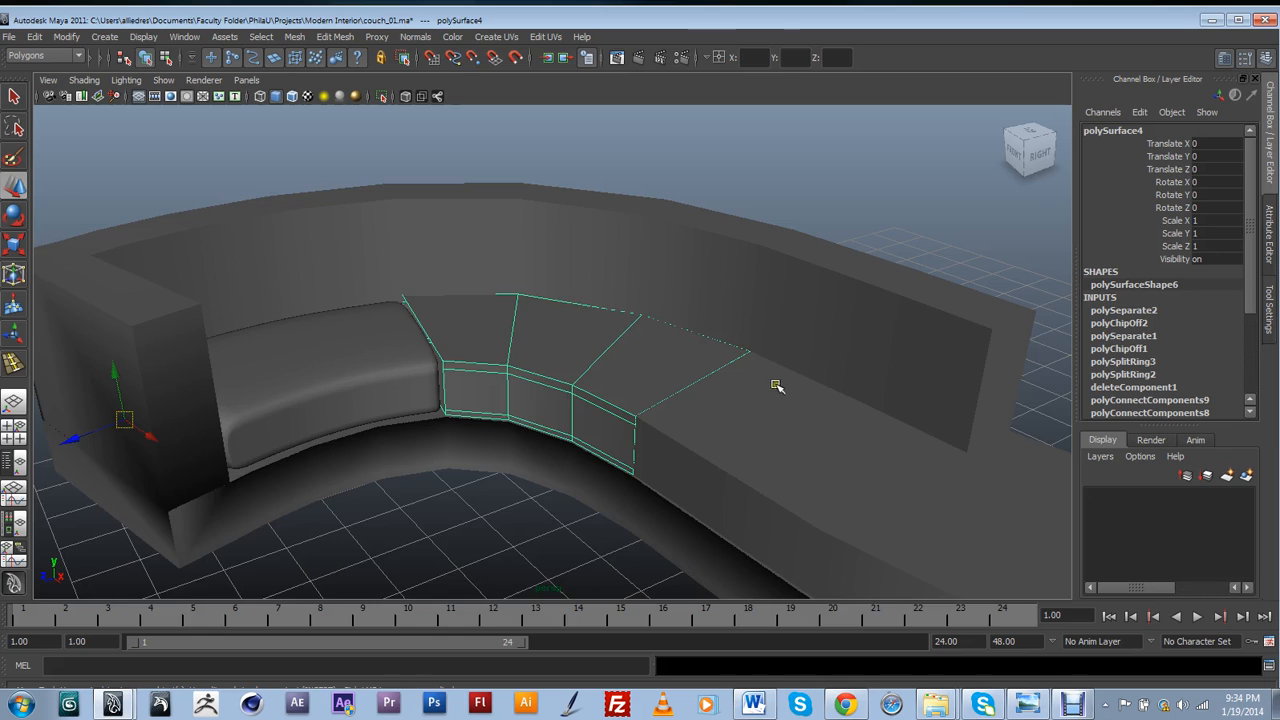
key(f)
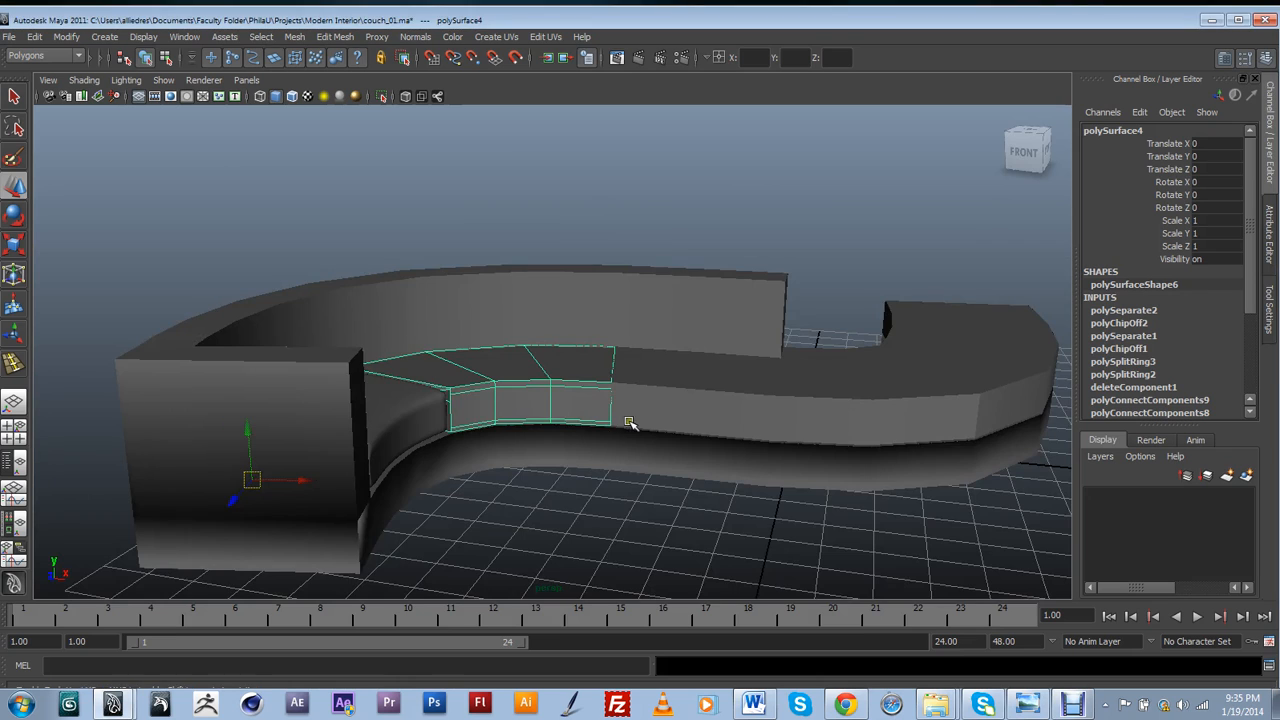
alt+drag(631, 426, 569, 434)
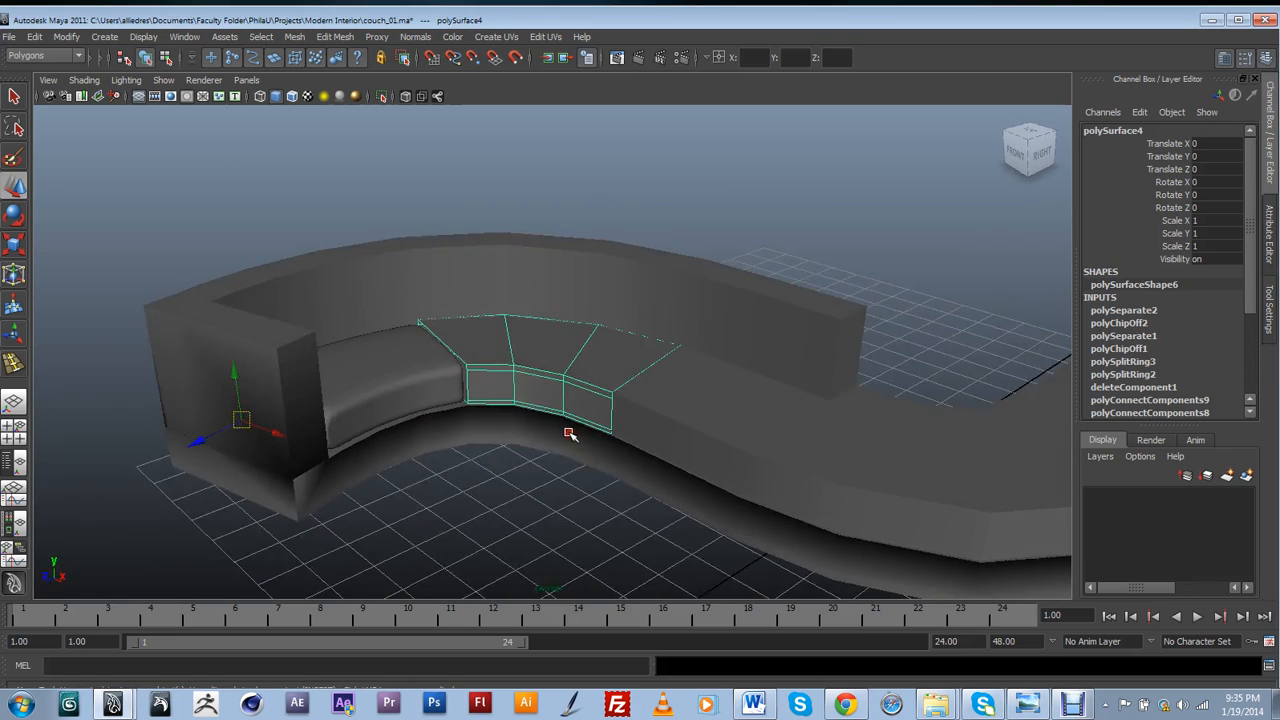
key(f)
click(66, 36)
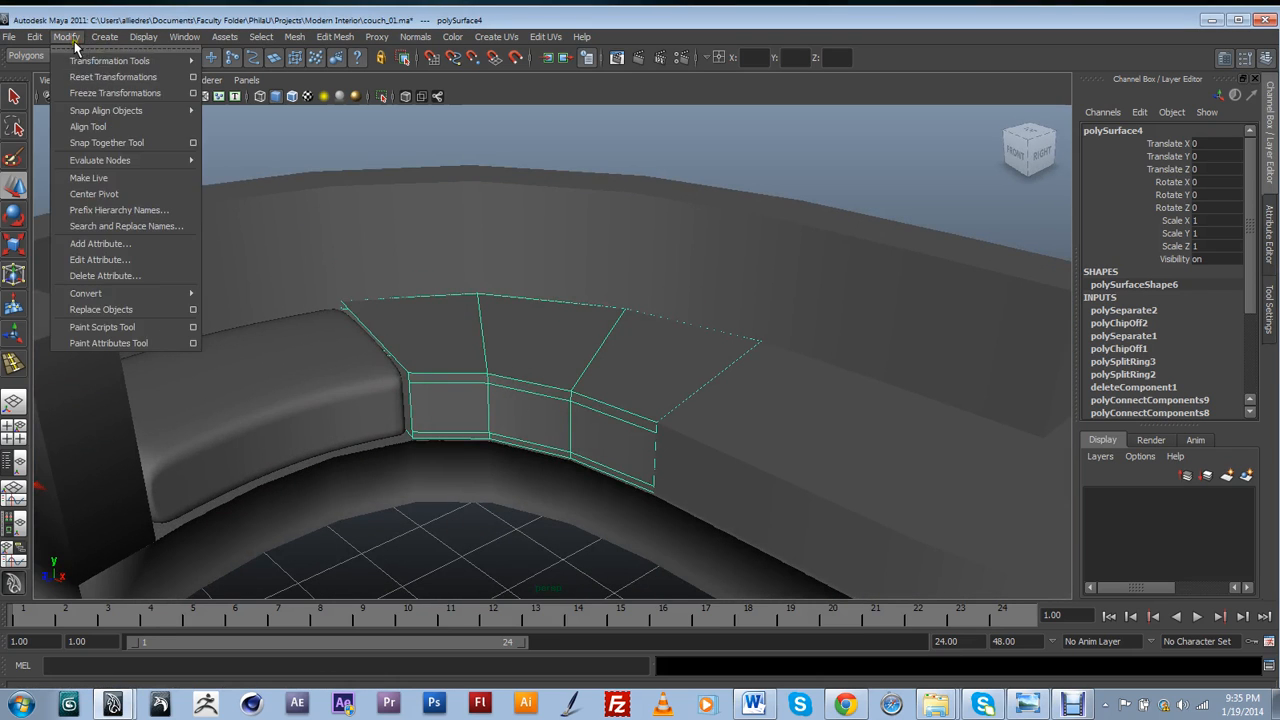
click(95, 188)
Center the pivots of the two remaining cushion sections together, leaving nothing selected
alt+right_drag(862, 430, 720, 437)
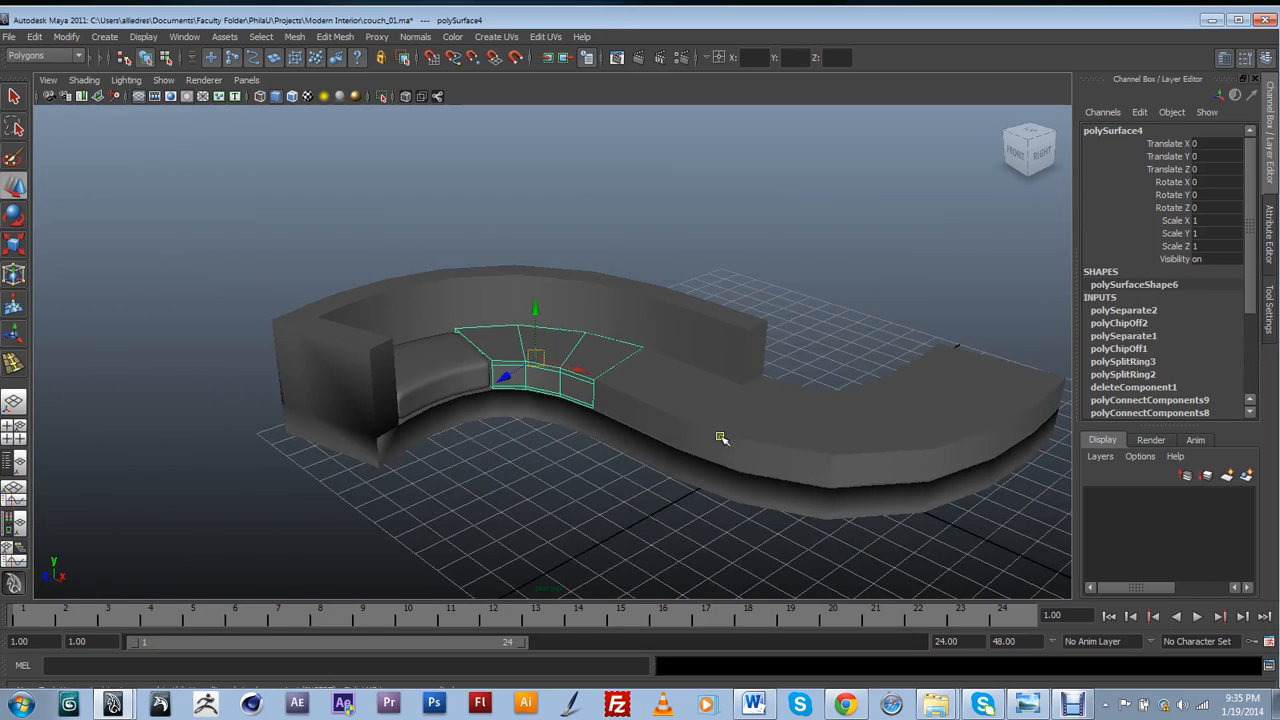
alt+drag(720, 437, 738, 445)
click(708, 403)
click(881, 364)
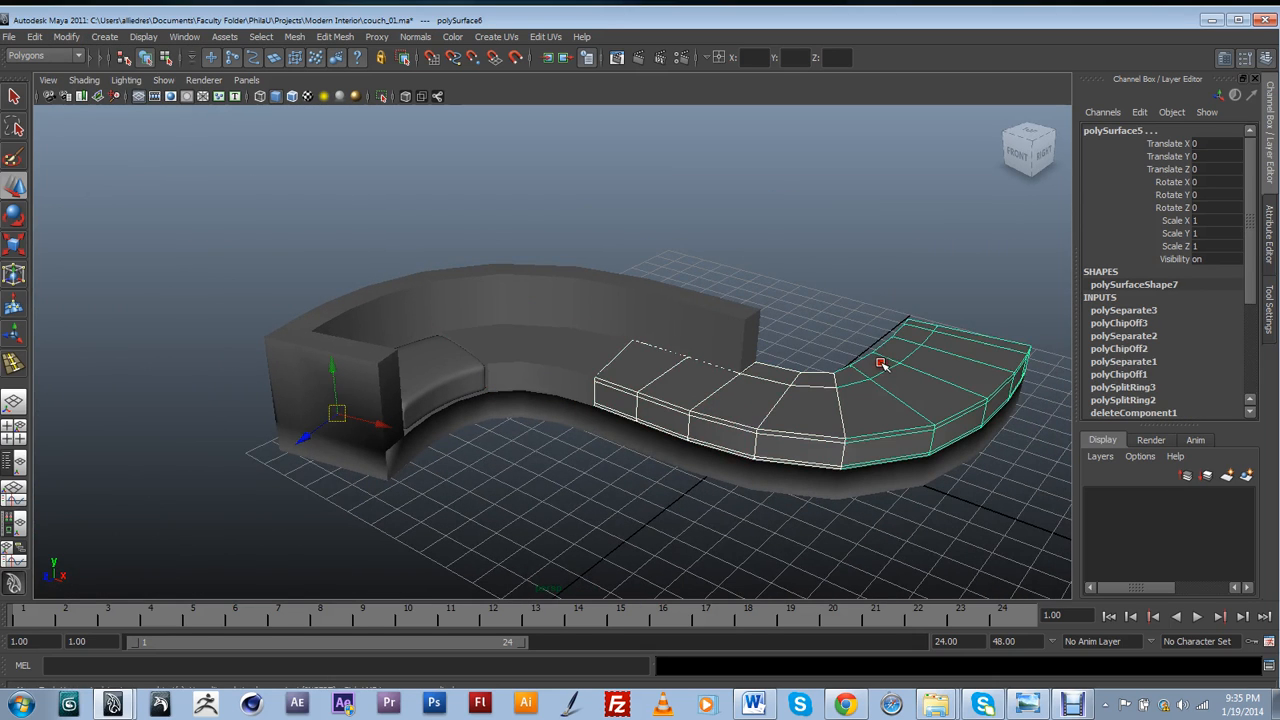
click(72, 40)
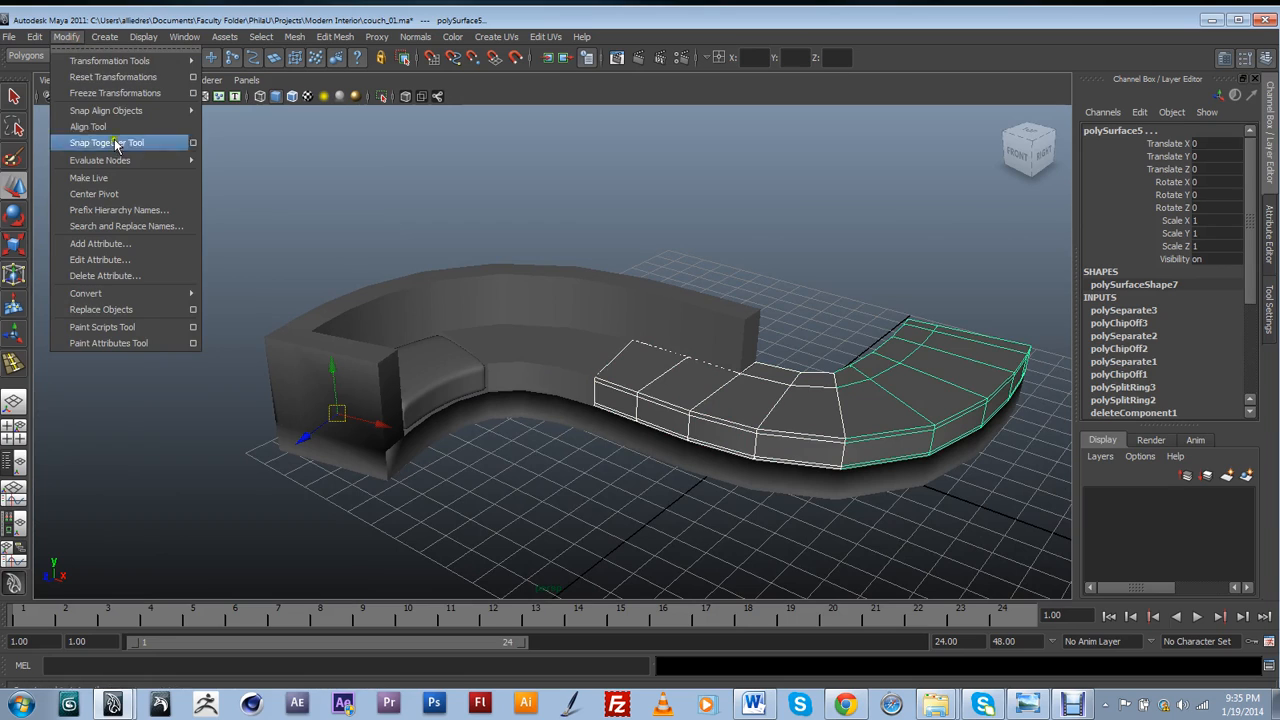
click(106, 190)
click(705, 214)
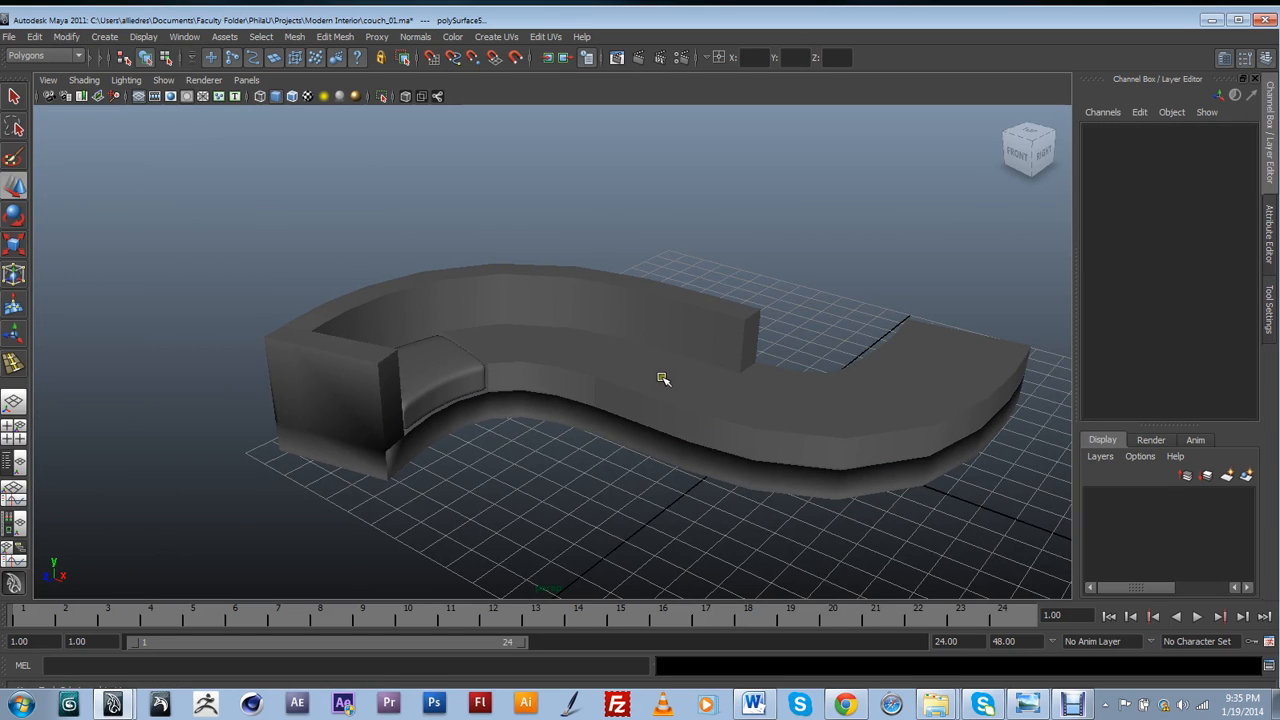
Isolate the curved cushion section next to the smoothed one and close its two open ends with Fill Hole
click(561, 366)
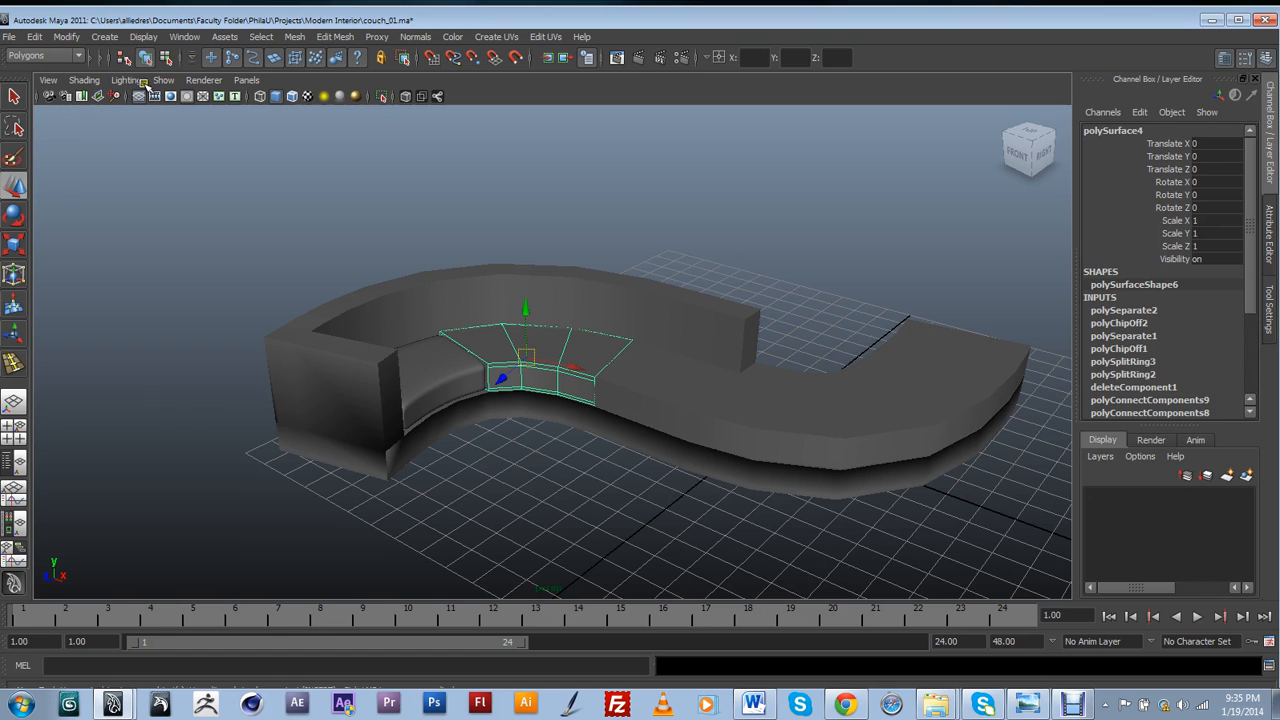
click(161, 80)
mouse_move(214, 106)
click(296, 112)
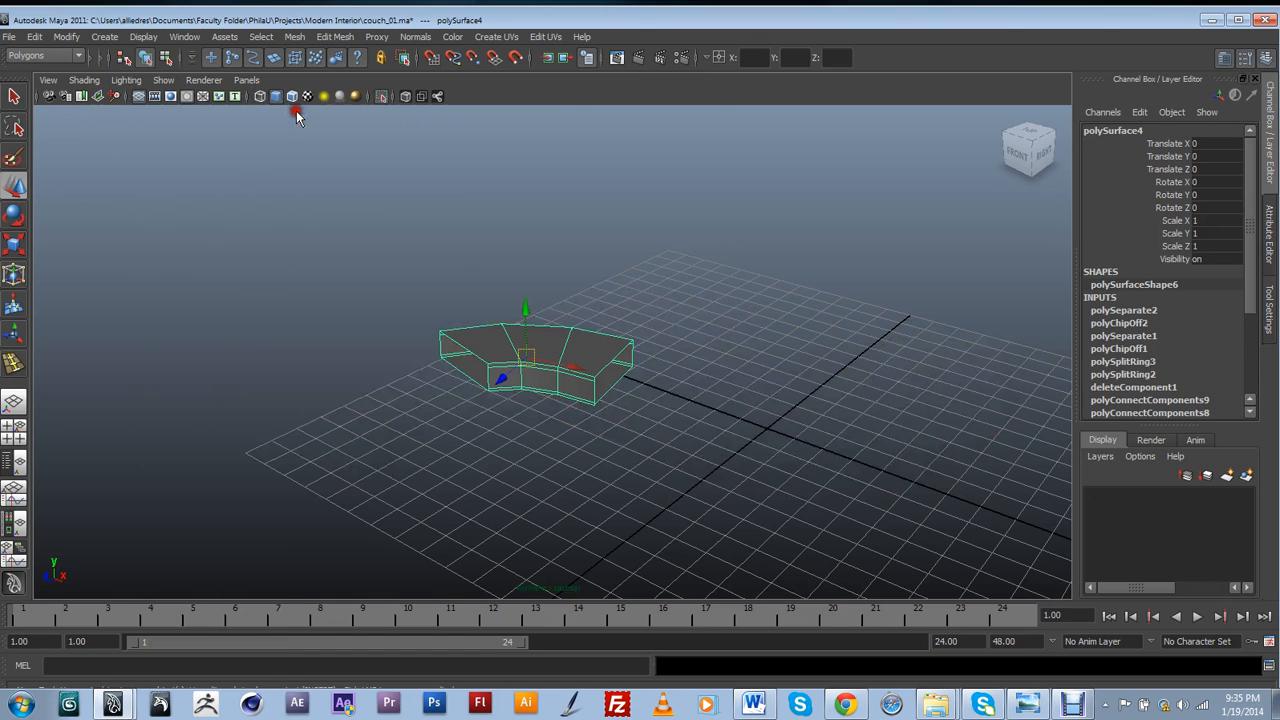
scroll(549, 420, up, 5)
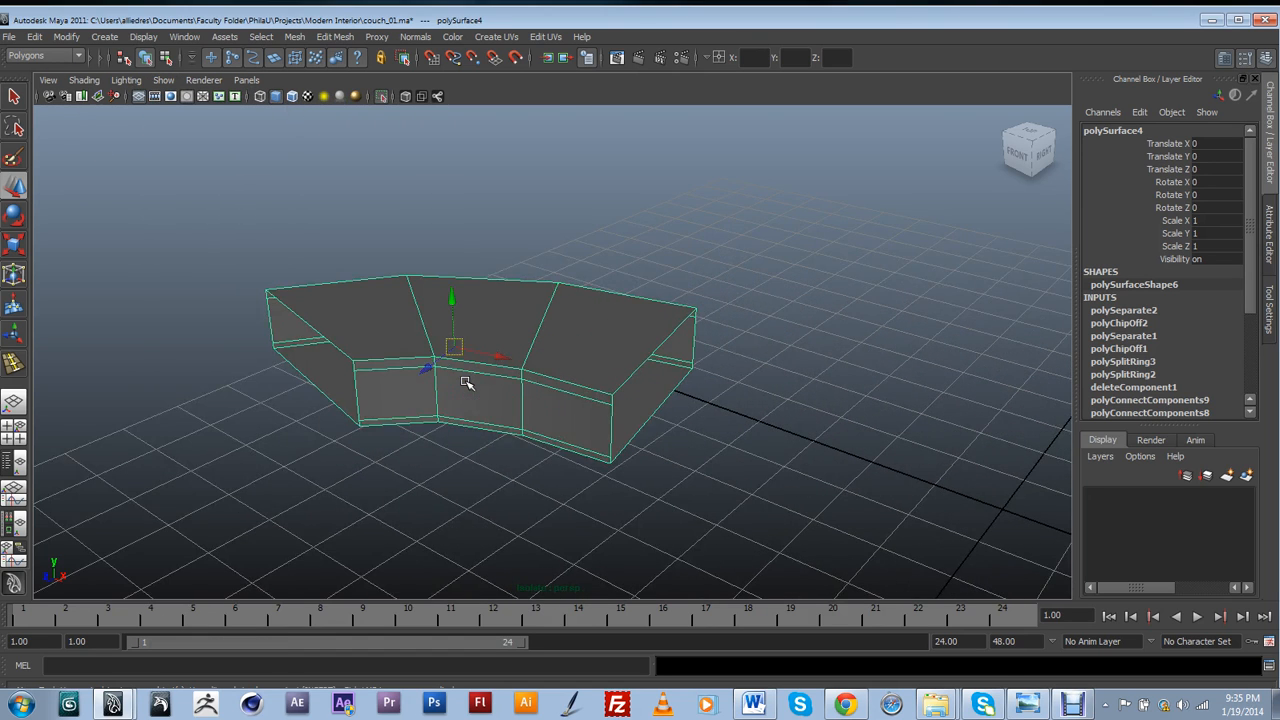
click(294, 37)
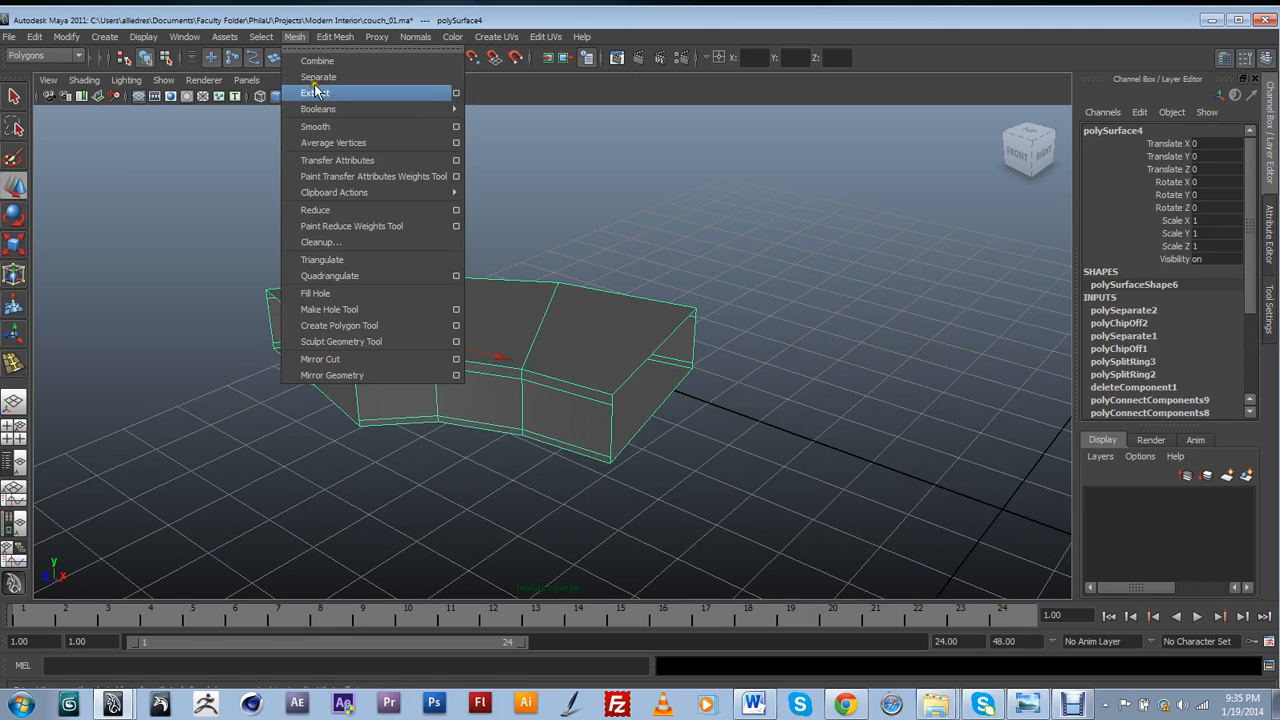
click(318, 293)
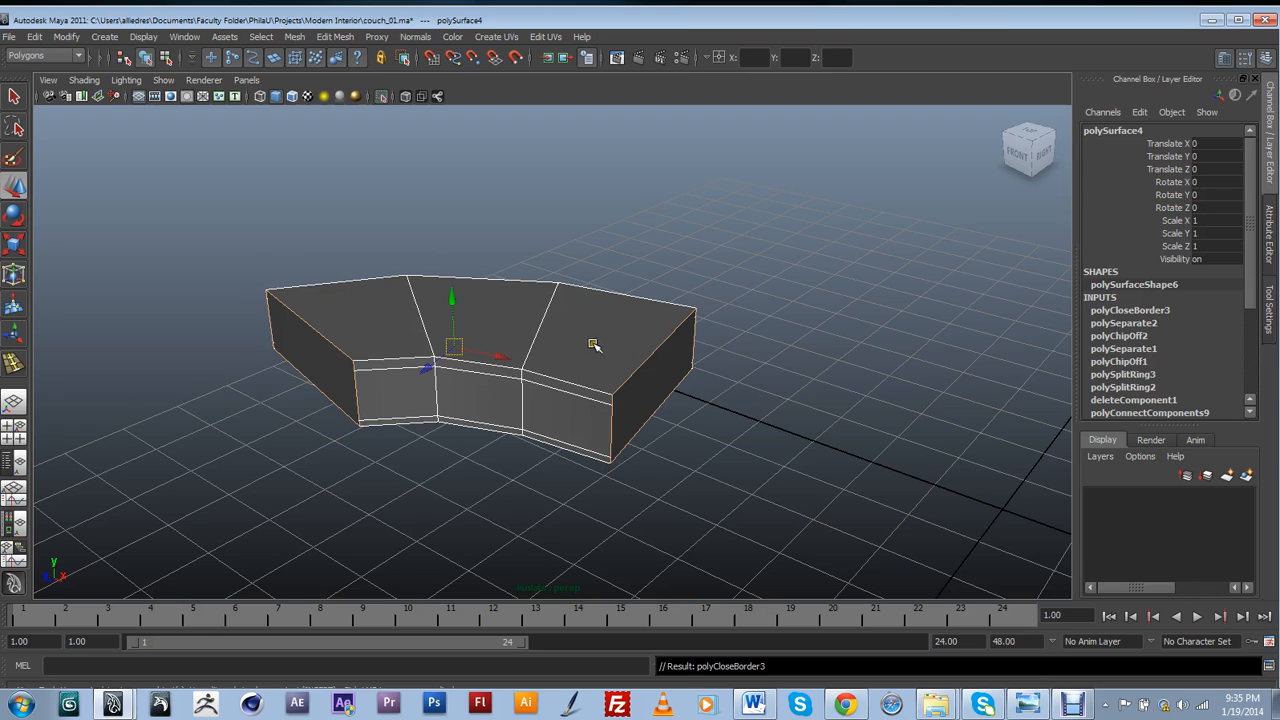
Connect the upper and lower vertex pairs with two horizontal edges across the filled end face farther from the smoothed section
alt+drag(640, 409, 643, 409)
right_drag(643, 409, 609, 414)
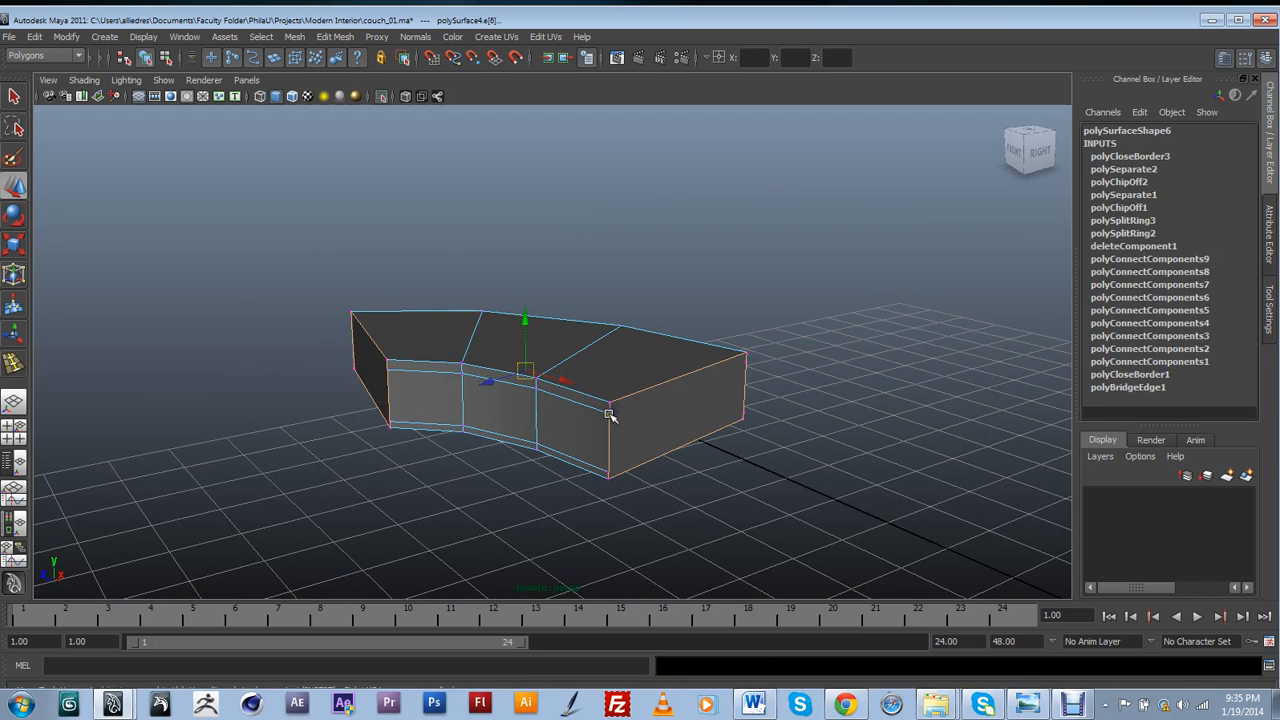
click(619, 416)
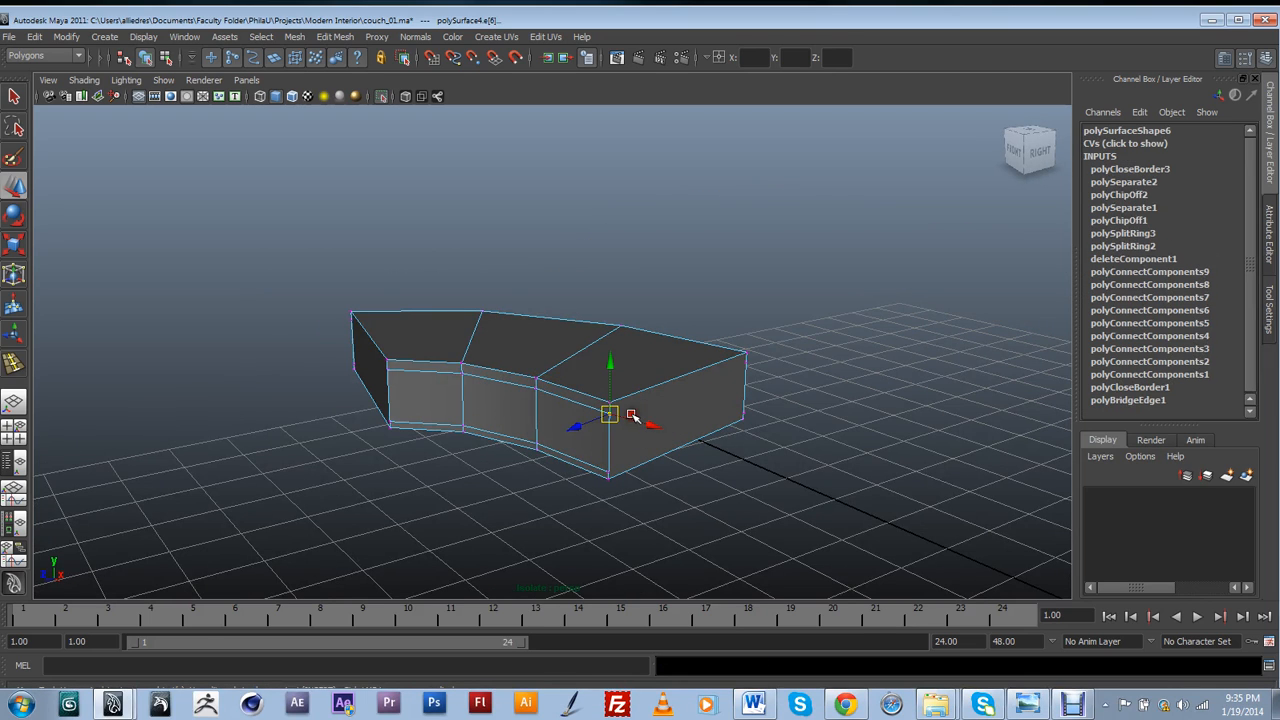
shift+click(746, 363)
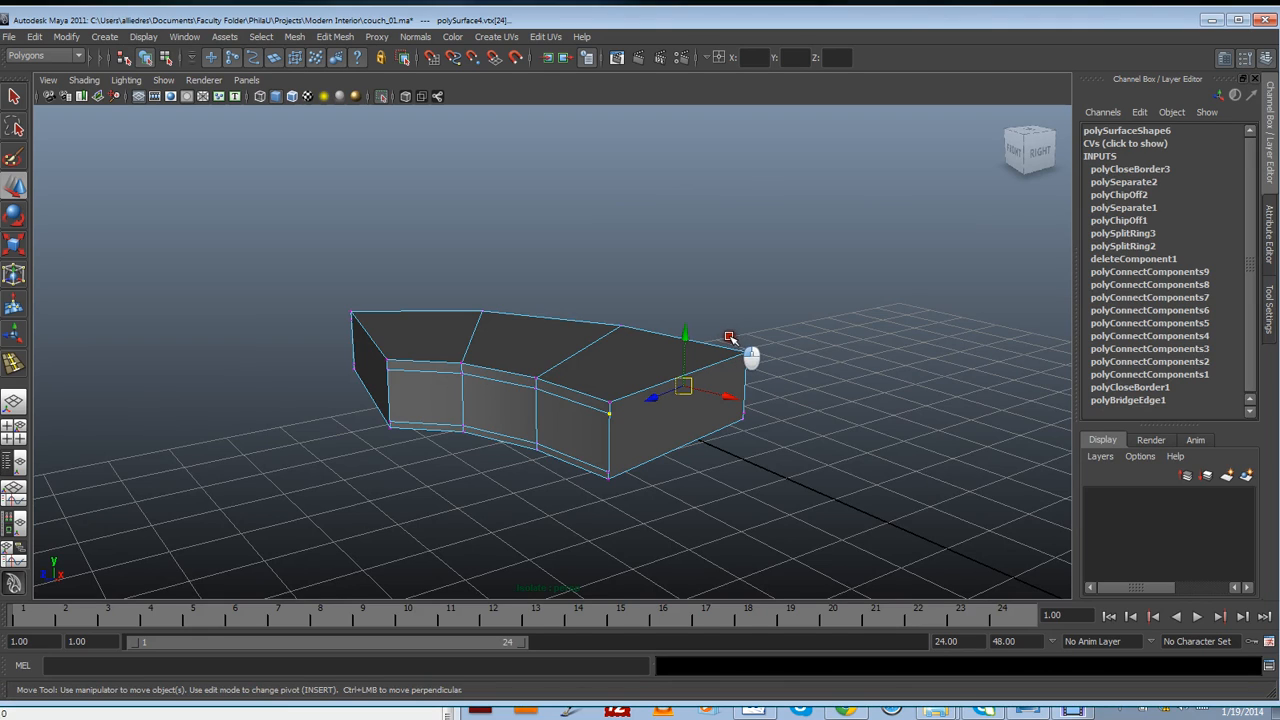
key(g)
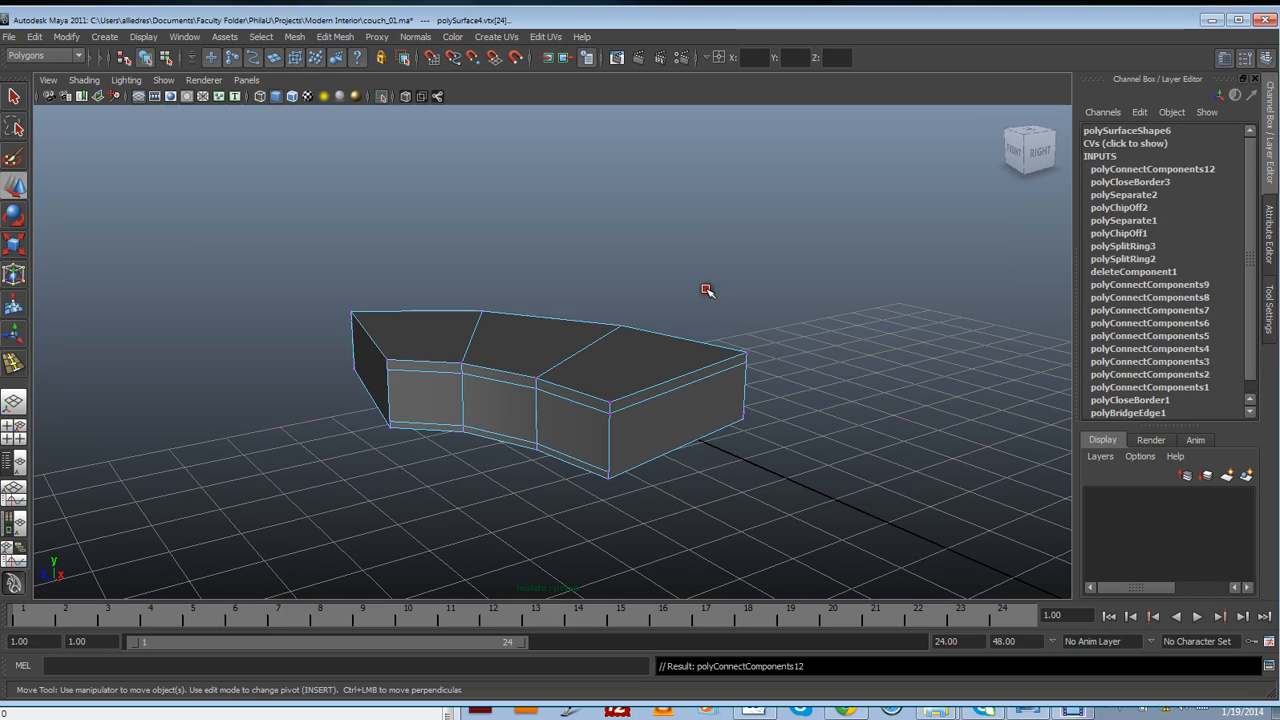
click(610, 468)
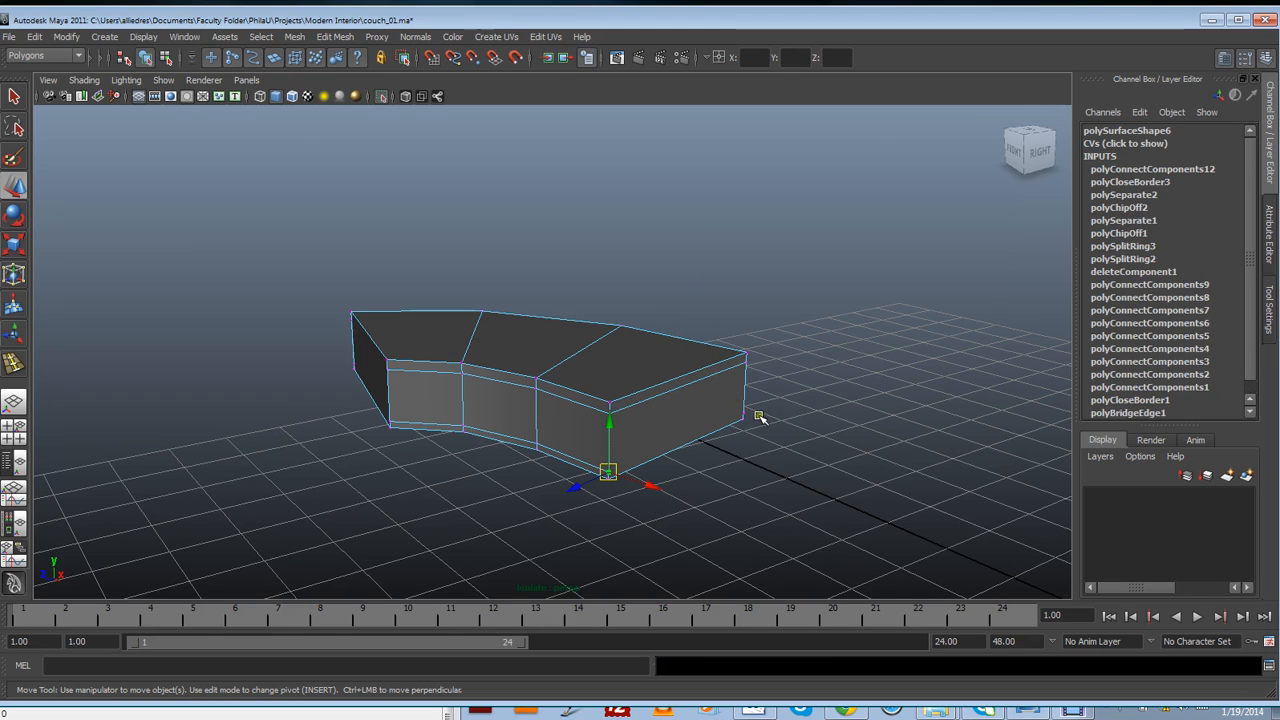
shift+click(744, 412)
key(g)
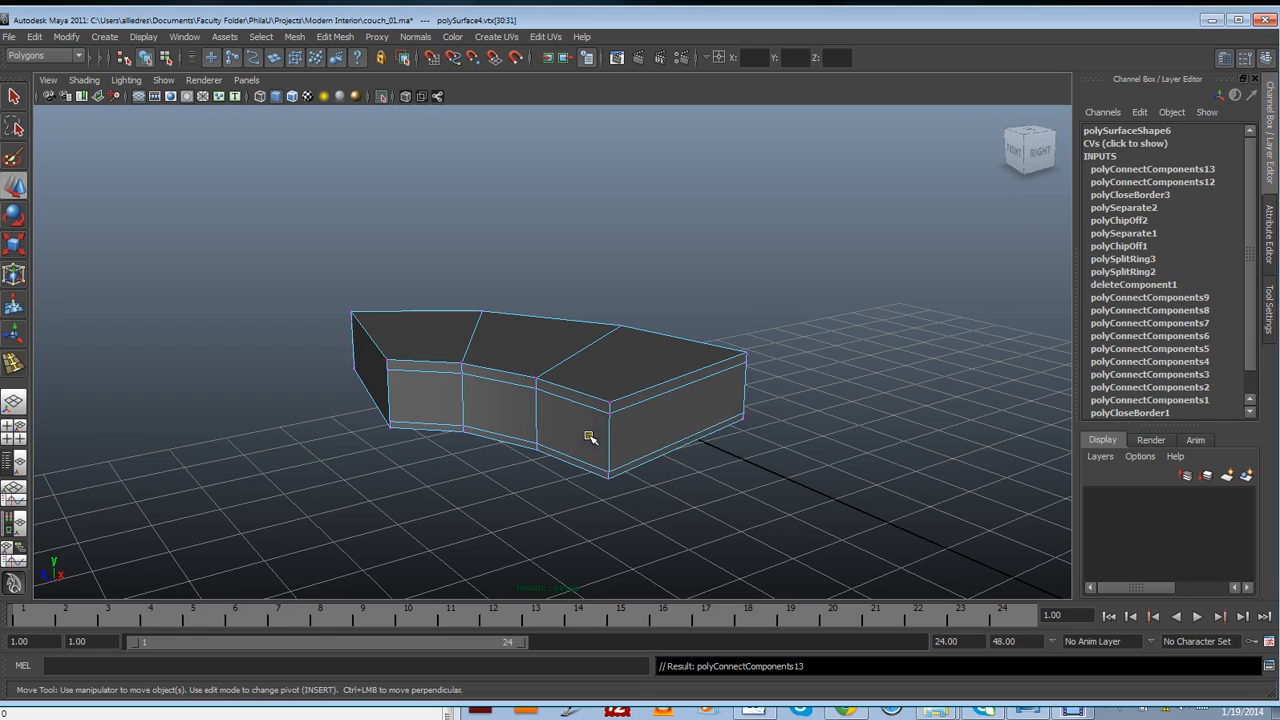
Connect the upper and lower vertex pairs with two horizontal edges across the cushion section's other end face, nearer the smoothed section
alt+drag(519, 443, 651, 454)
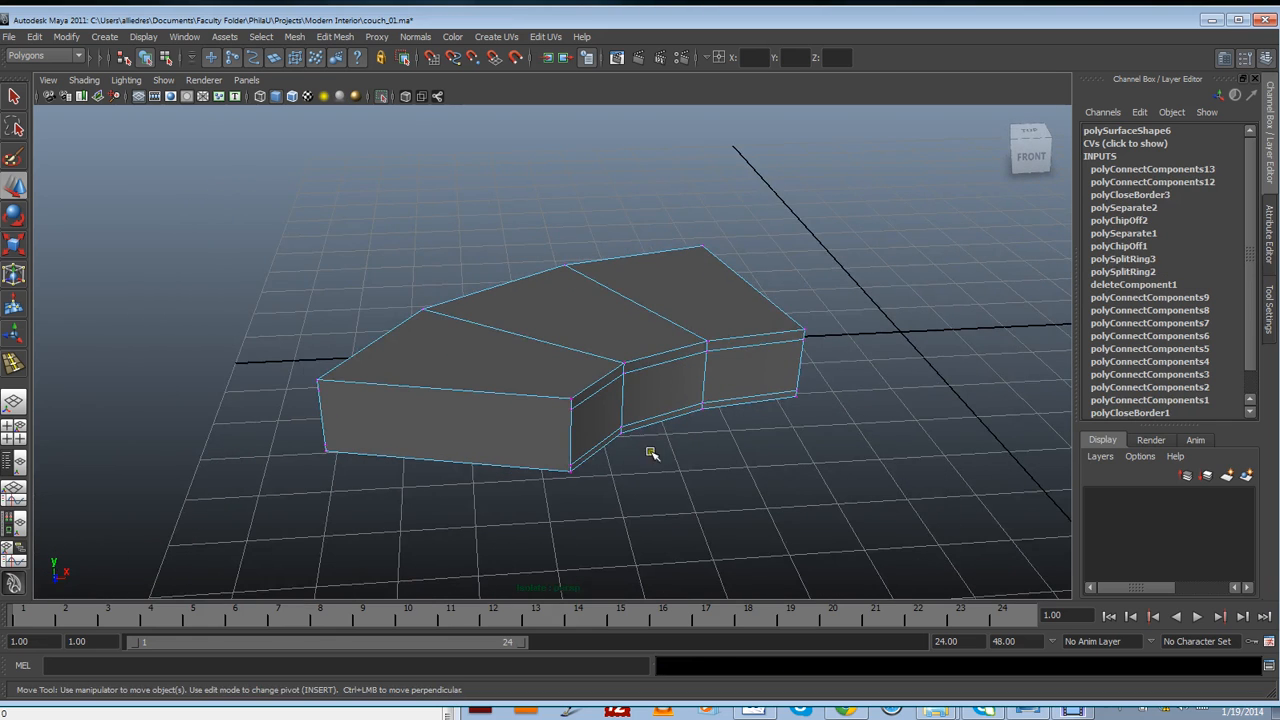
click(318, 390)
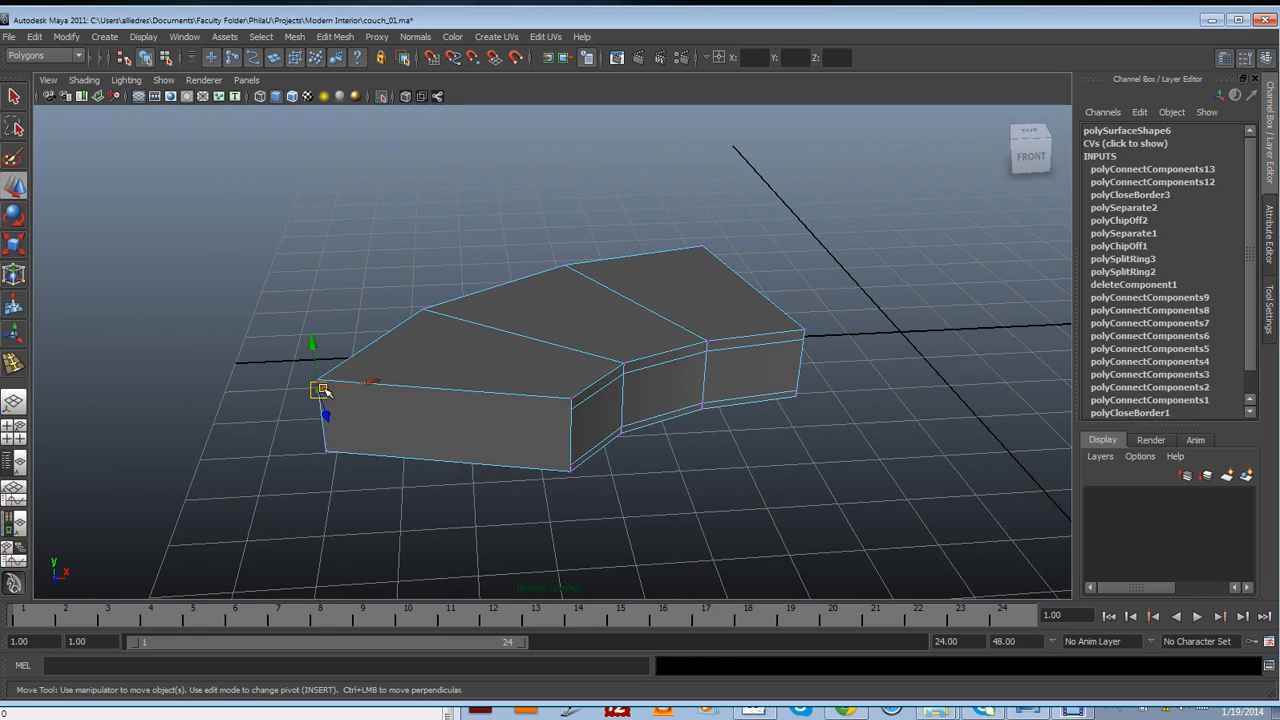
shift+click(571, 411)
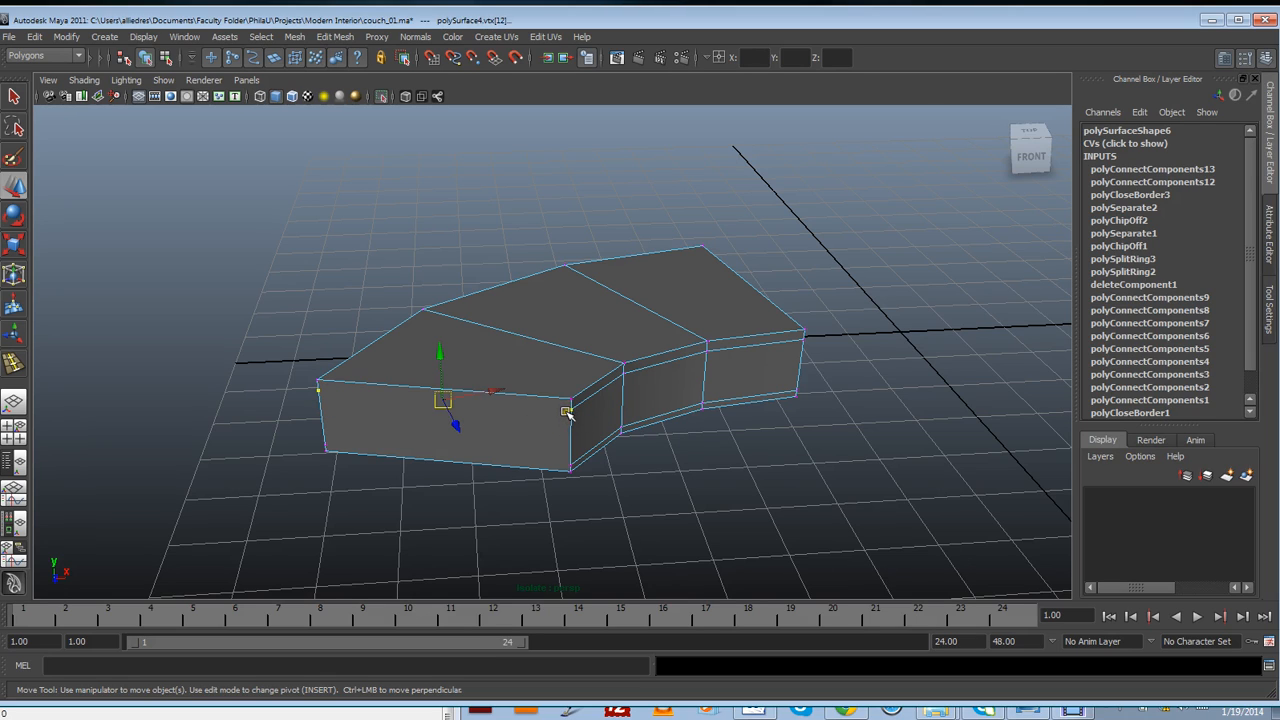
key(g)
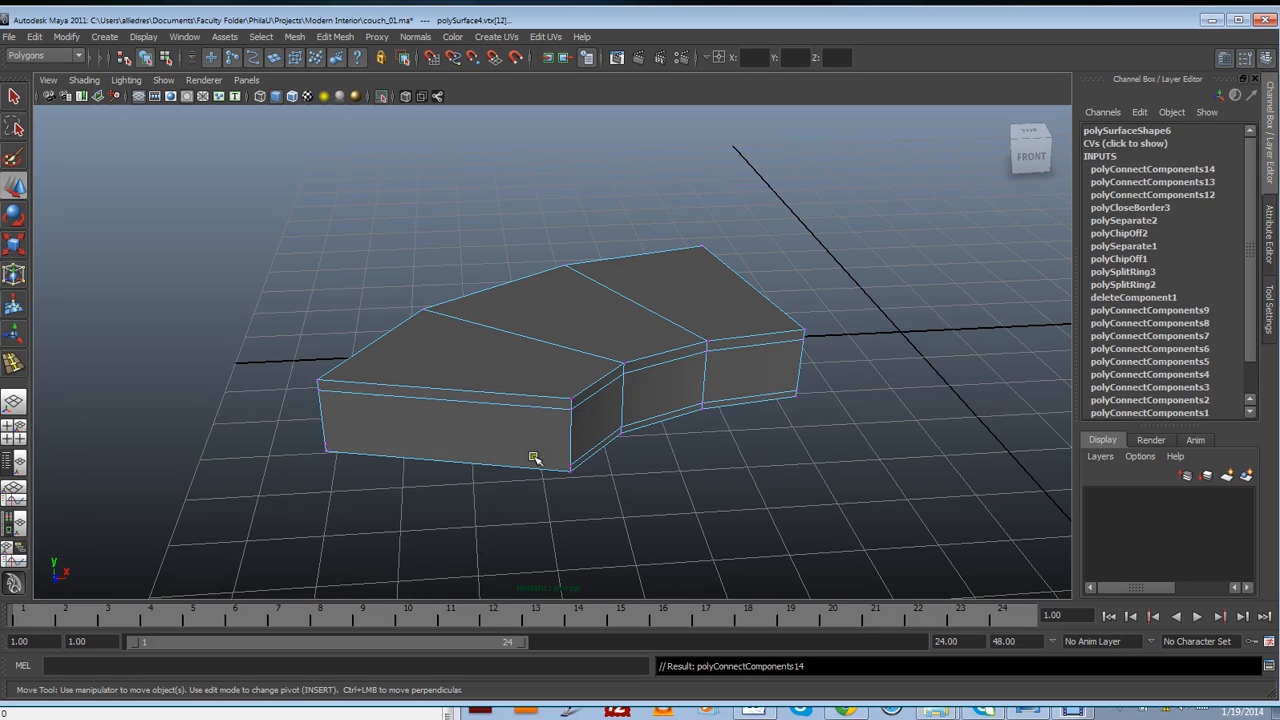
click(326, 447)
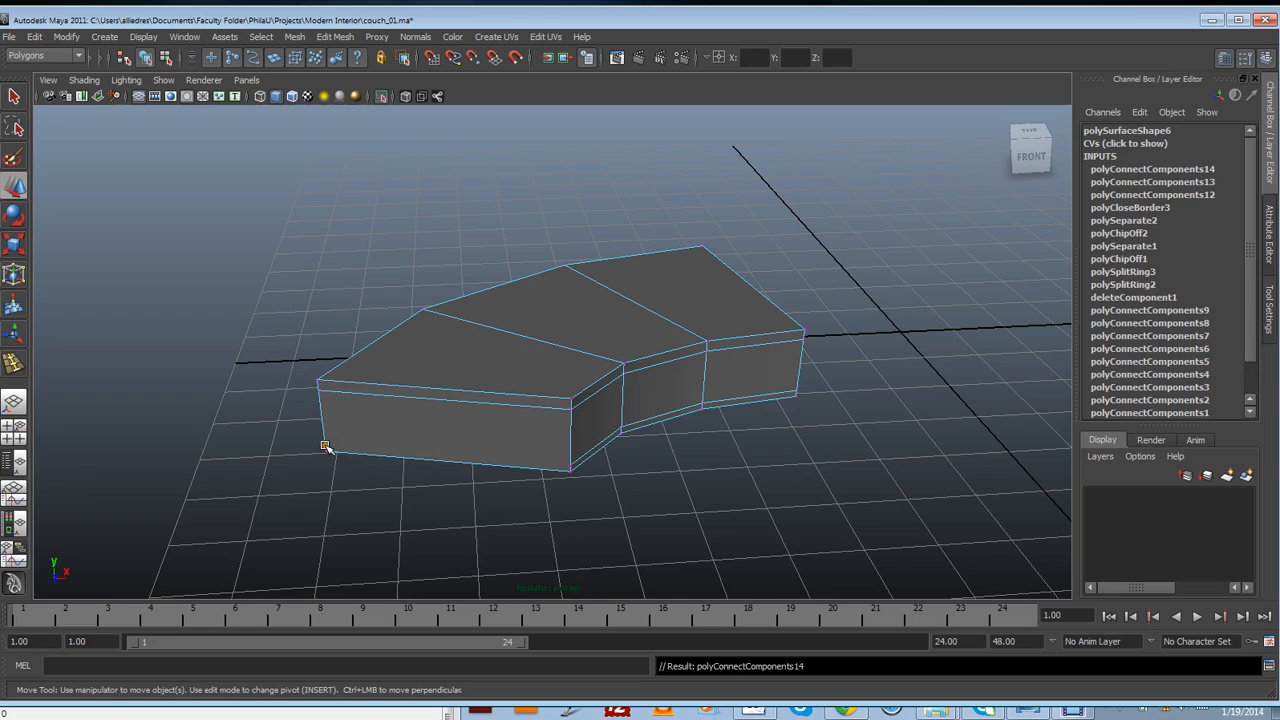
shift+click(570, 464)
key(g)
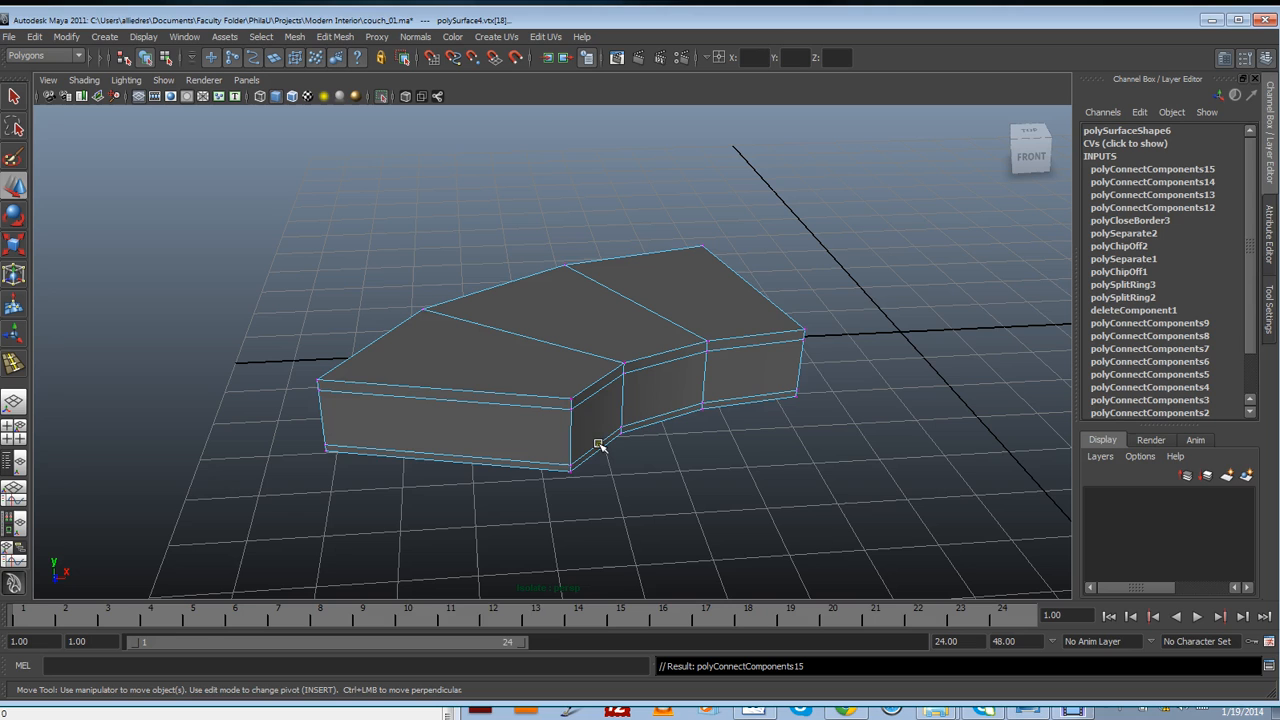
Return the section to object mode, show the whole couch again and turn on the smooth preview for this section
click(666, 379)
right_drag(678, 356, 714, 341)
click(719, 327)
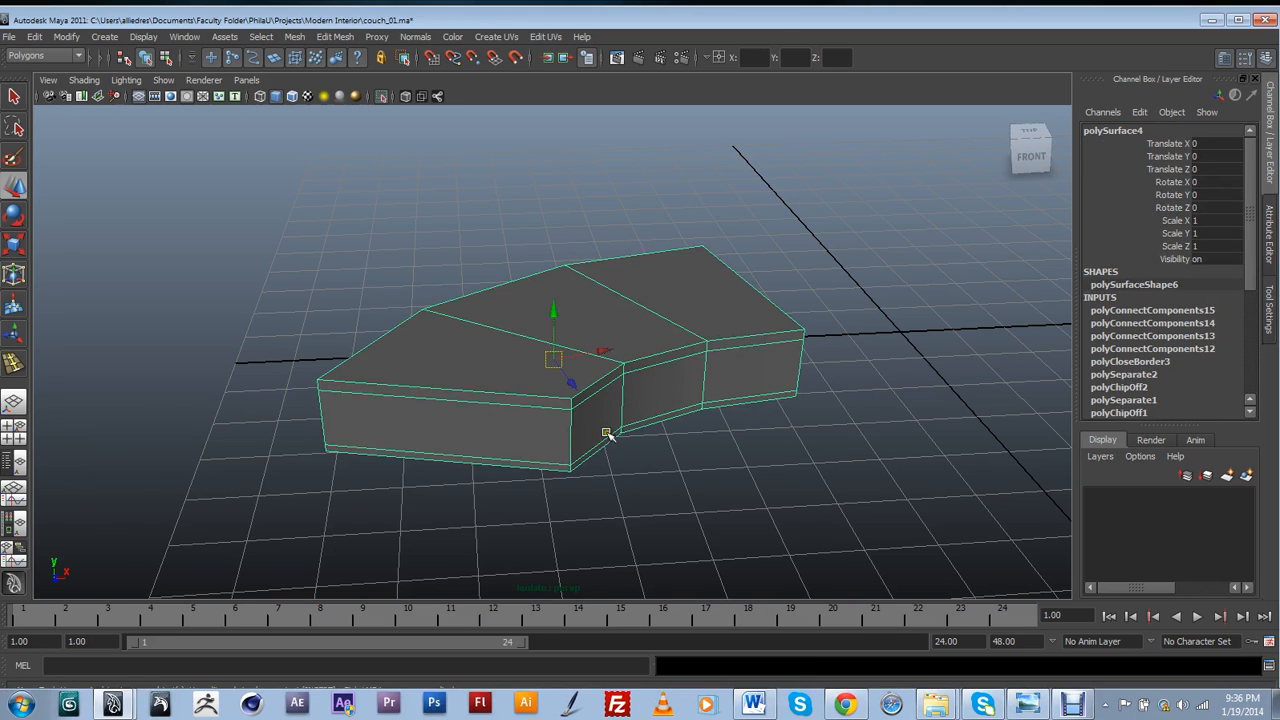
alt+drag(607, 434, 560, 436)
click(161, 80)
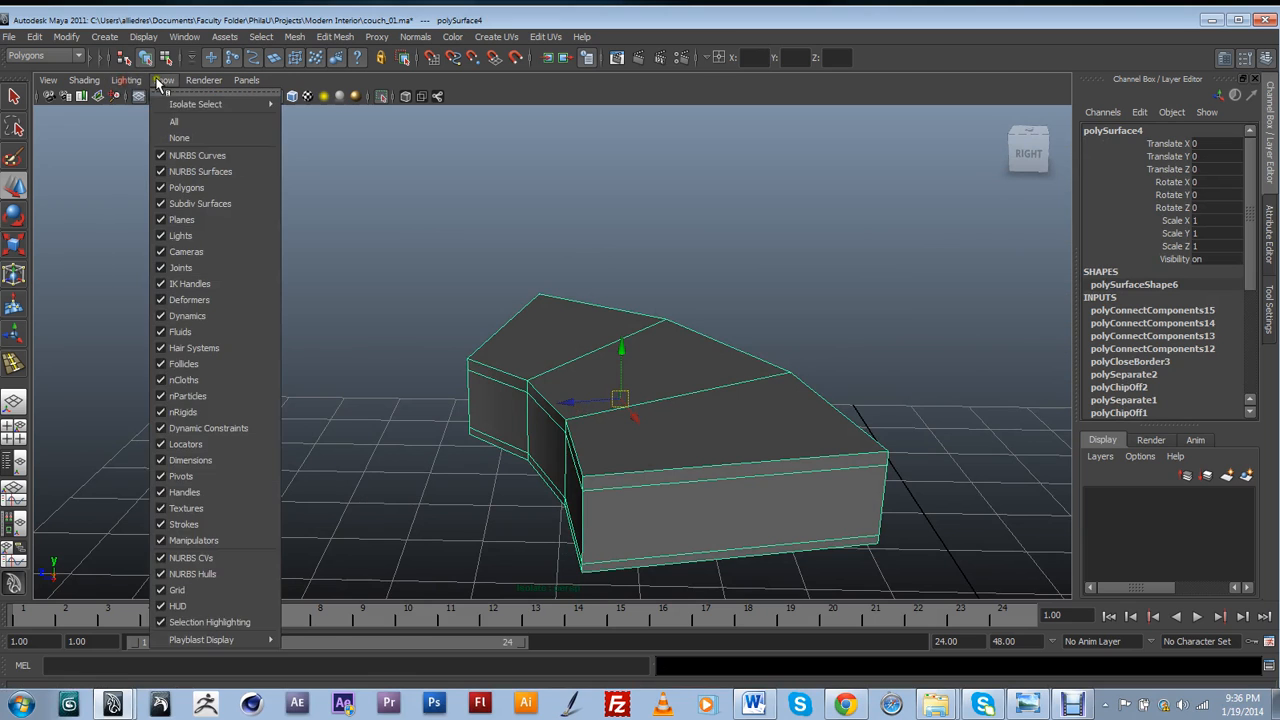
mouse_move(211, 110)
click(295, 112)
alt+drag(430, 330, 677, 490)
key(3)
alt+drag(660, 560, 640, 479)
Insert an edge loop close to each end of the smoothed curved section with the Insert Edge Loop Tool
click(638, 478)
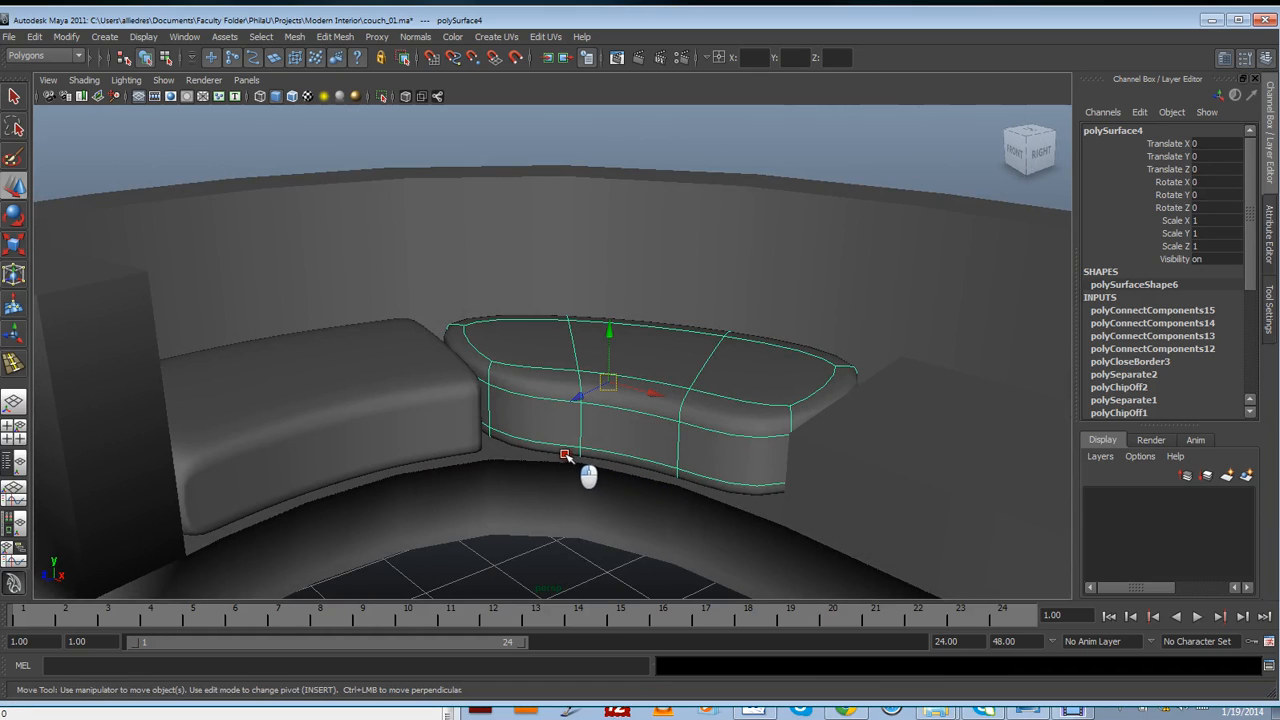
key(g)
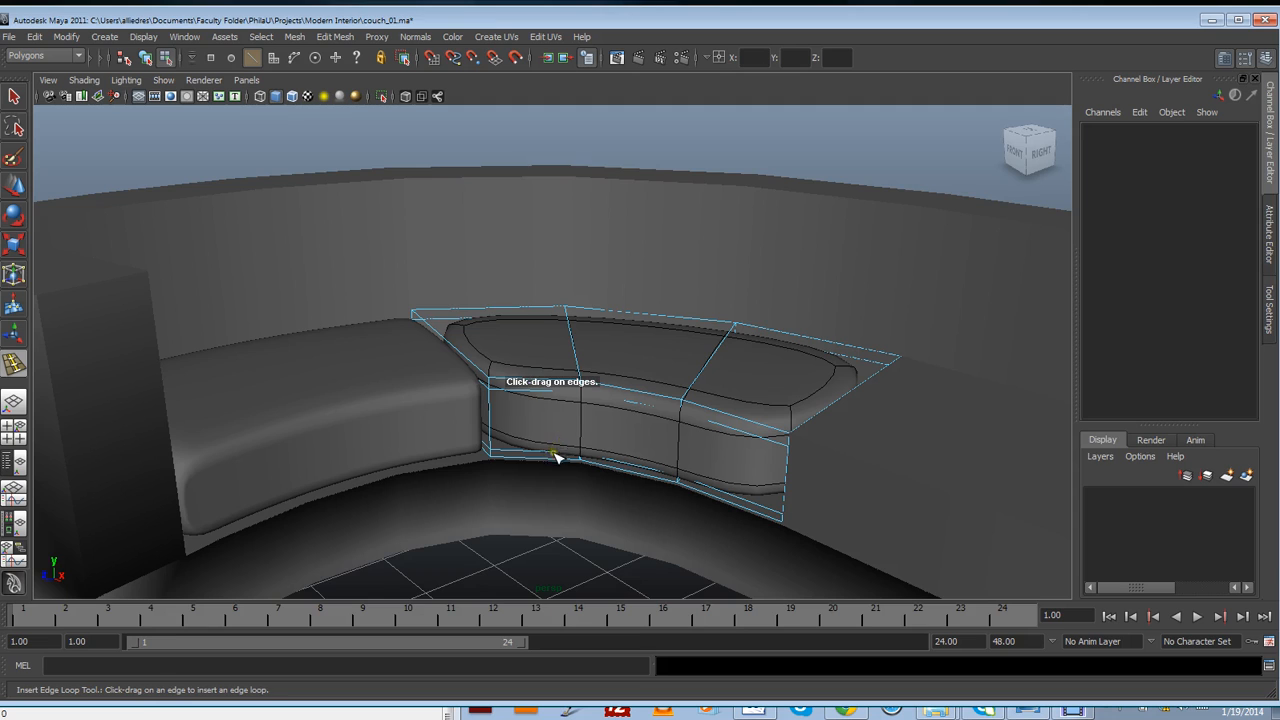
alt+drag(557, 456, 490, 383)
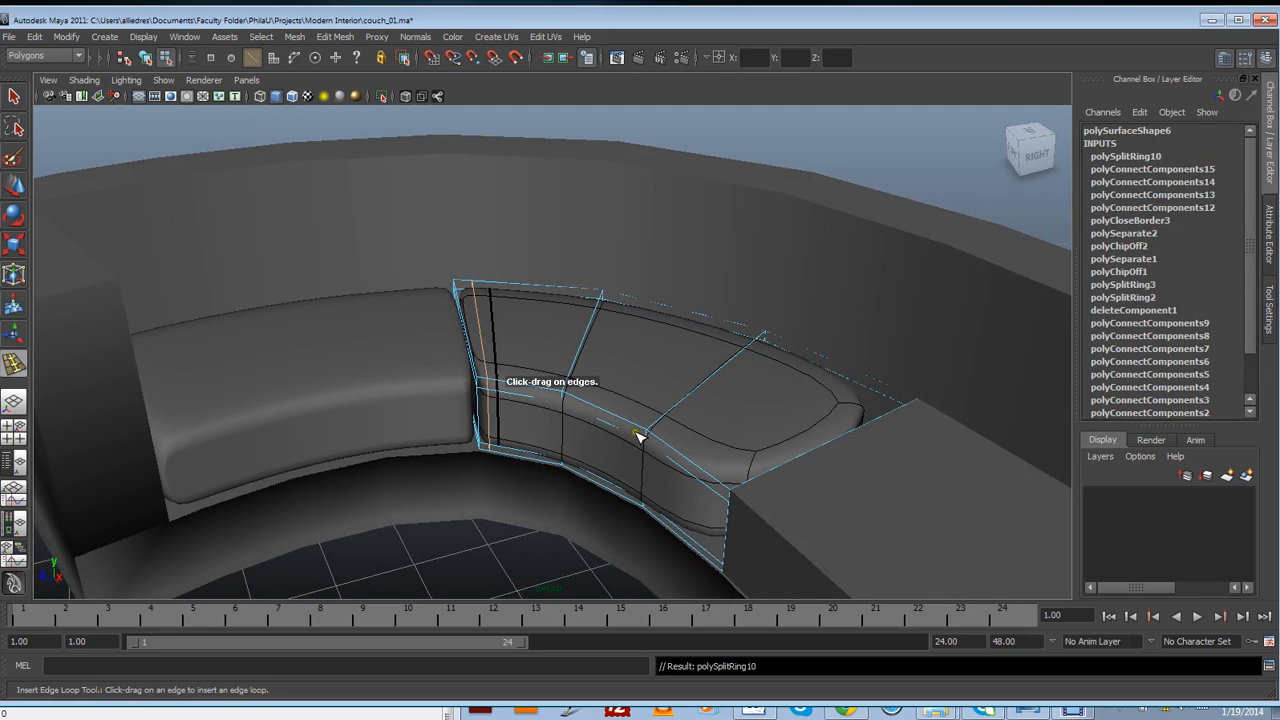
alt+drag(638, 436, 714, 430)
mouse_move(812, 381)
mouse_down()
mouse_move(829, 389)
mouse_move(817, 381)
mouse_up()
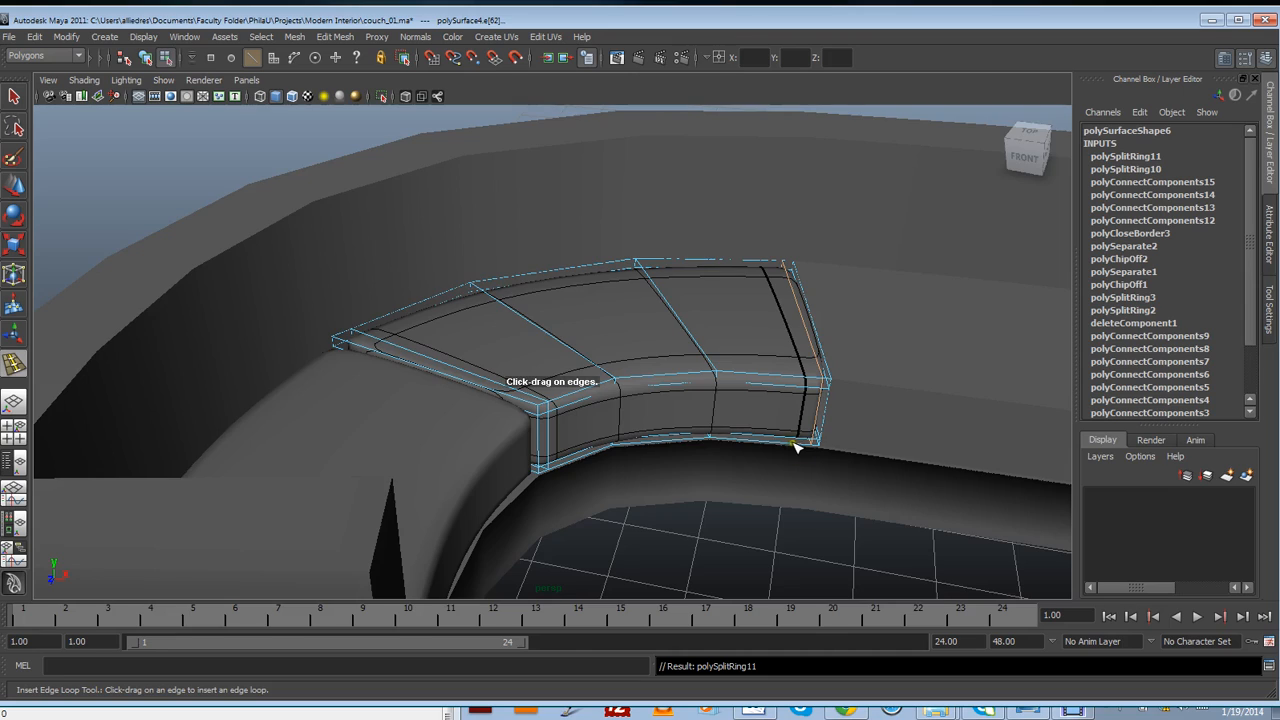
alt+drag(795, 447, 470, 385)
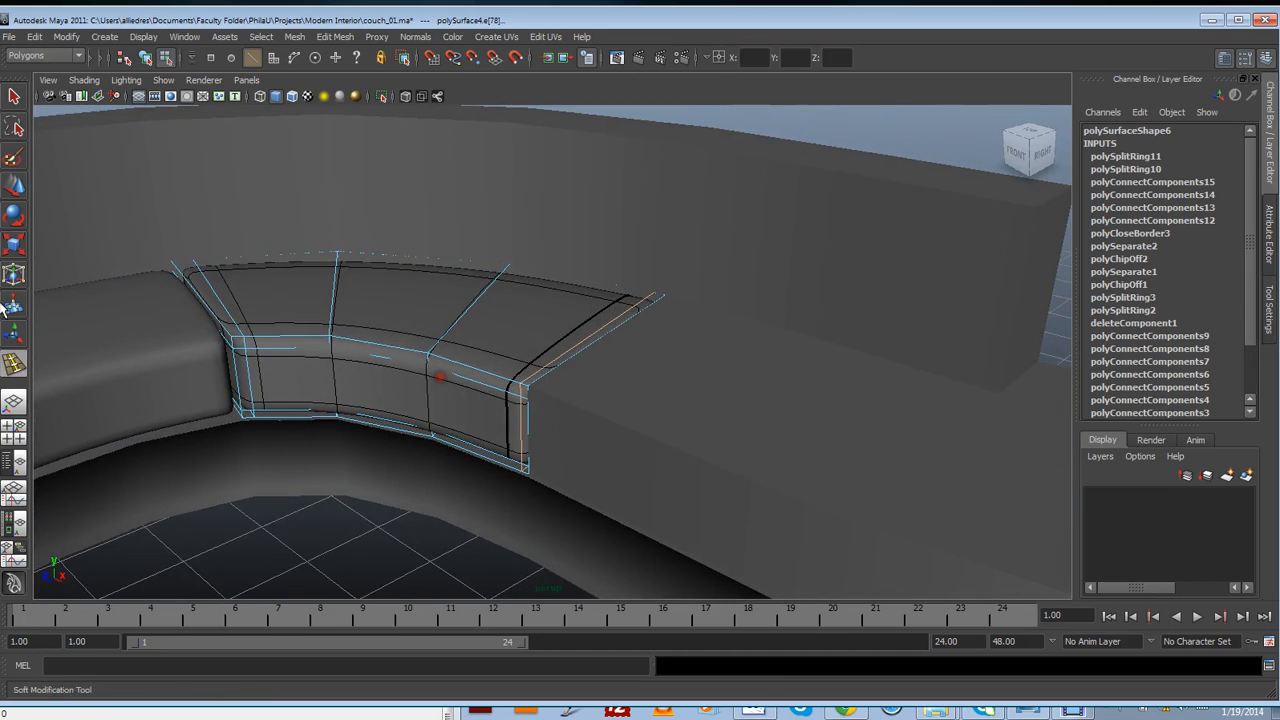
click(11, 183)
Detach the Isolate Select options into a floating window beside the viewport's upper corner
click(651, 408)
alt+drag(654, 512, 380, 462)
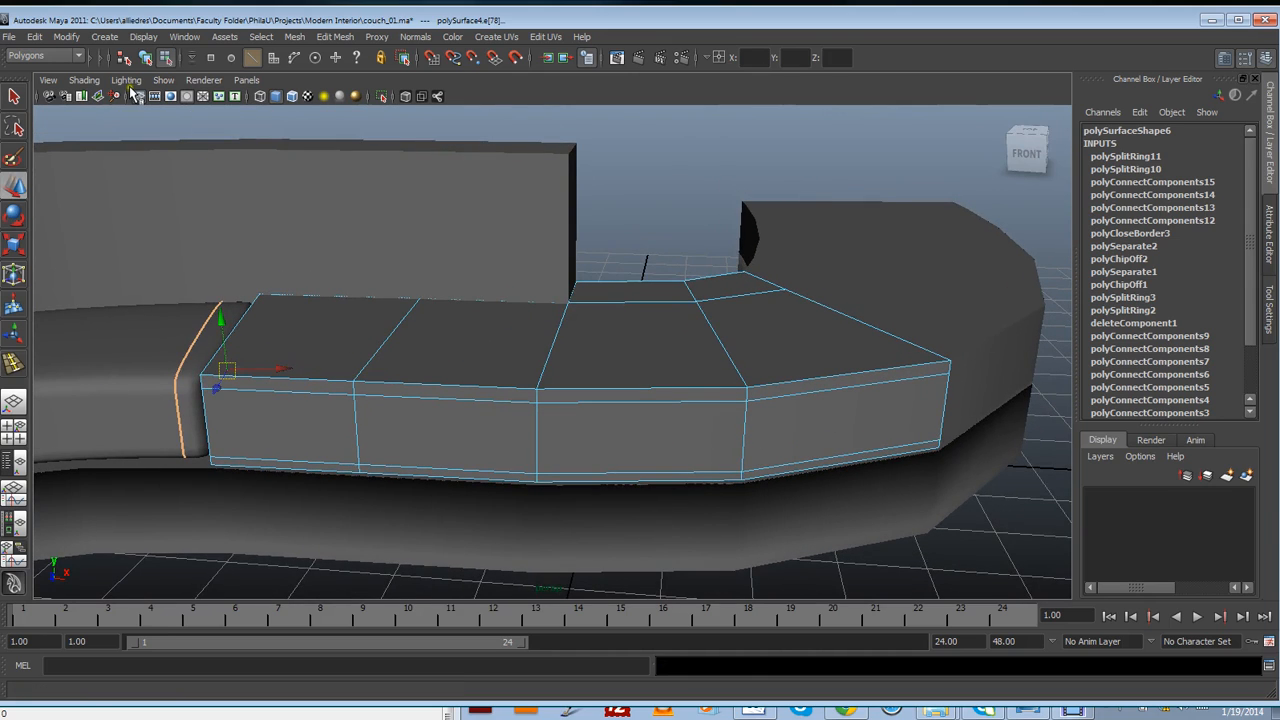
click(163, 80)
mouse_move(270, 108)
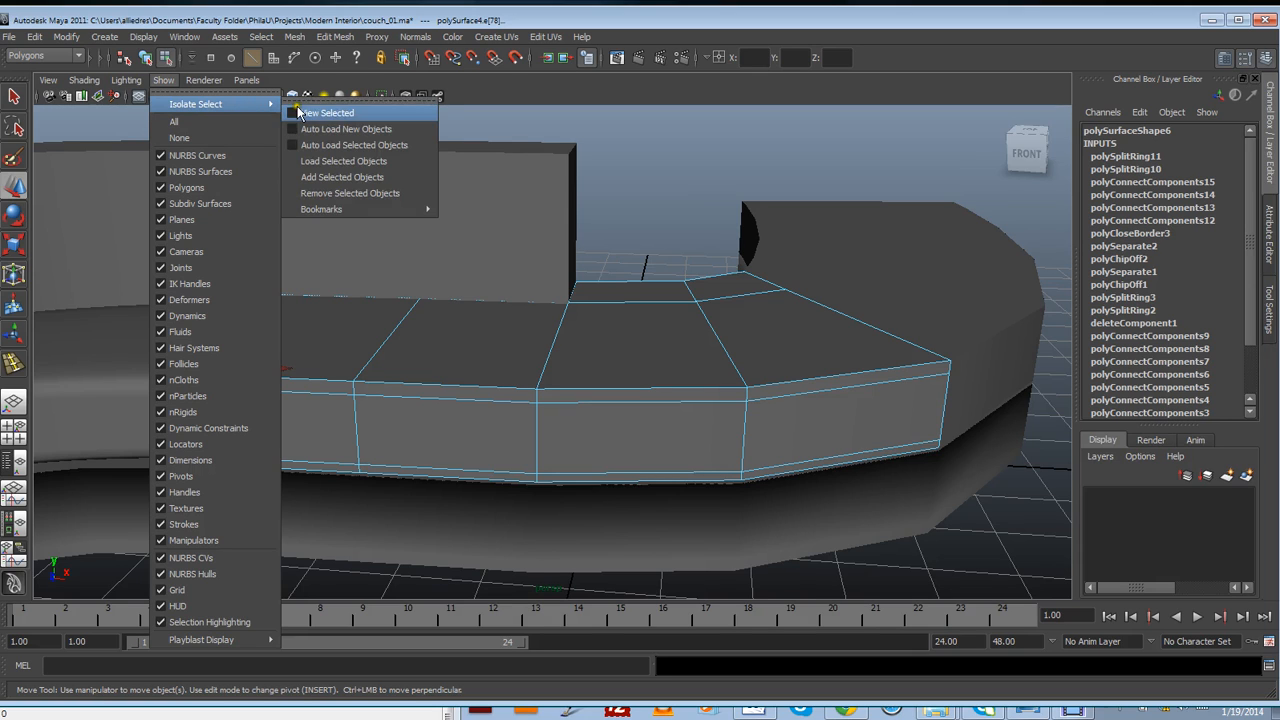
click(300, 97)
drag(338, 94, 1018, 110)
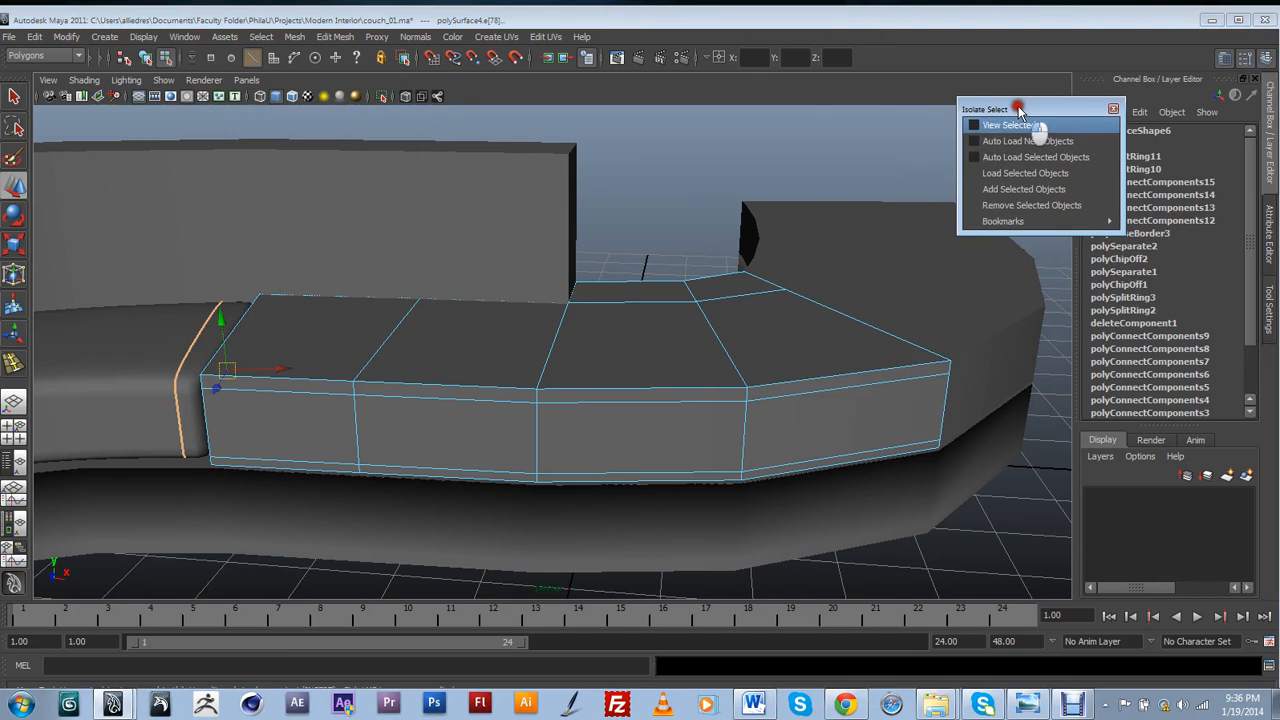
Select the unsmoothed cushion section with the inner corner as an object and isolate it in the view
alt+drag(673, 228, 551, 337)
alt+drag(491, 238, 216, 158)
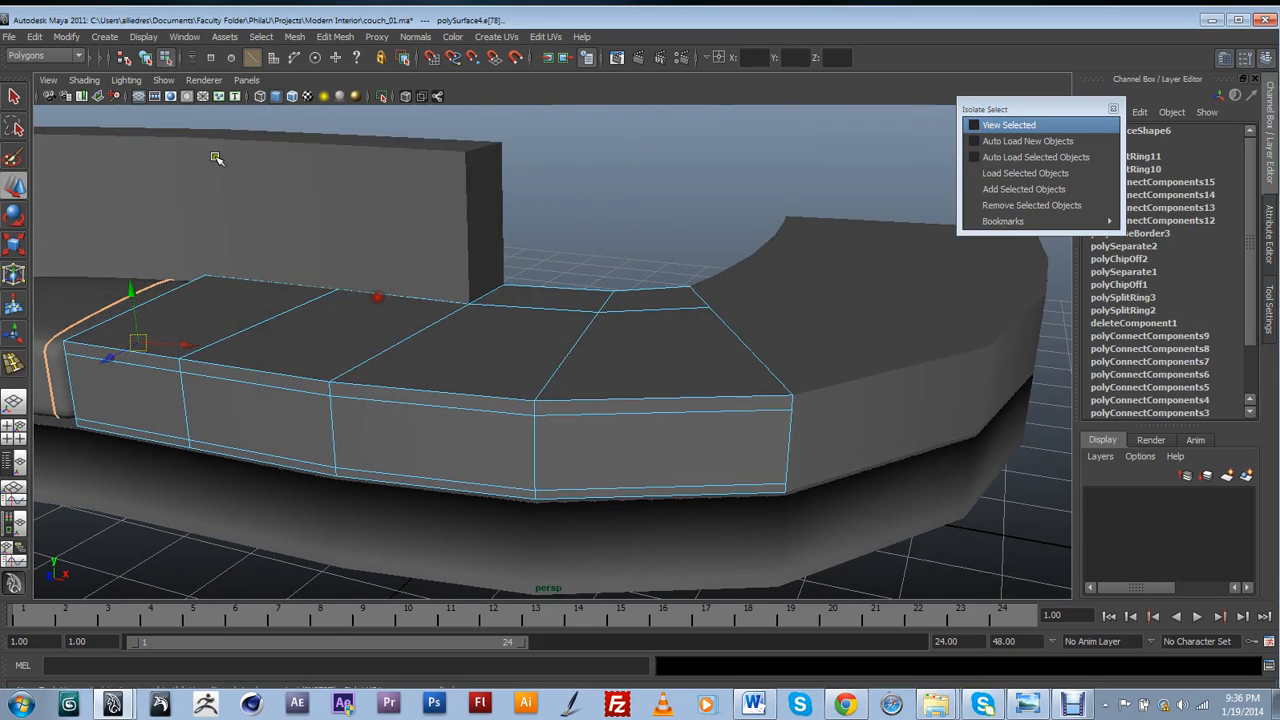
alt+middle_drag(297, 170, 533, 255)
scroll(525, 268, down, 5)
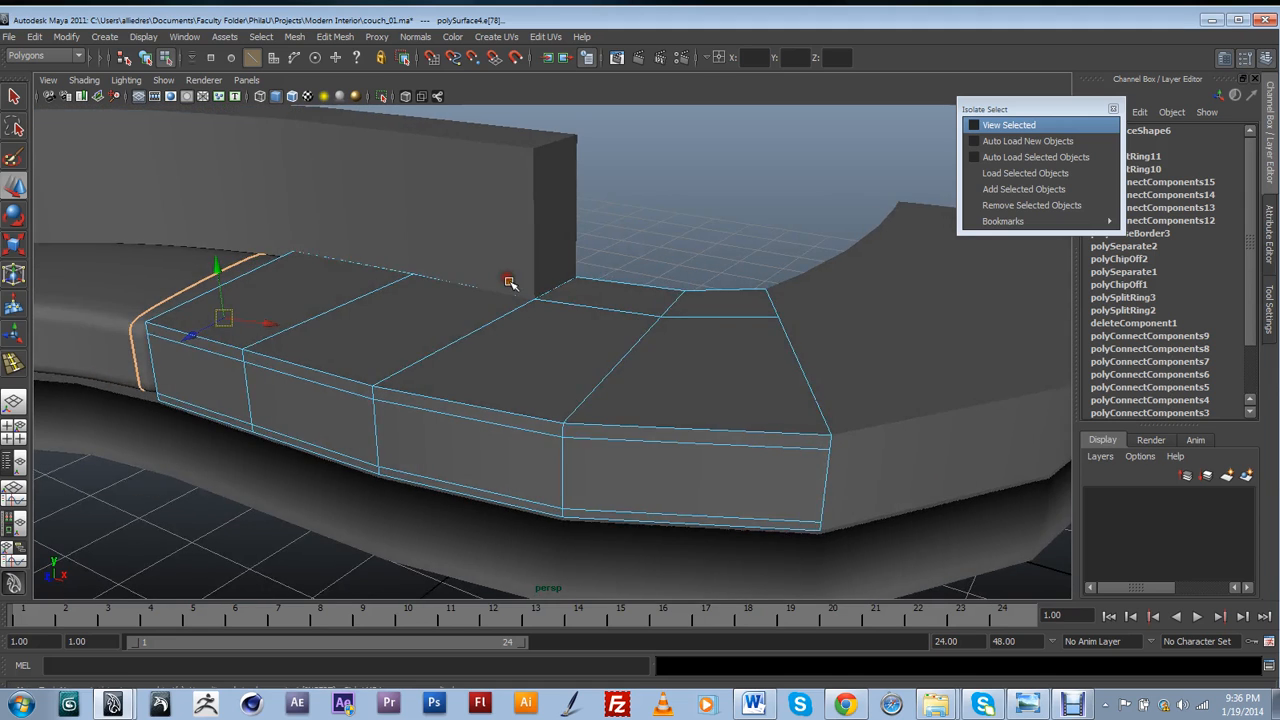
alt+middle_drag(484, 320, 511, 325)
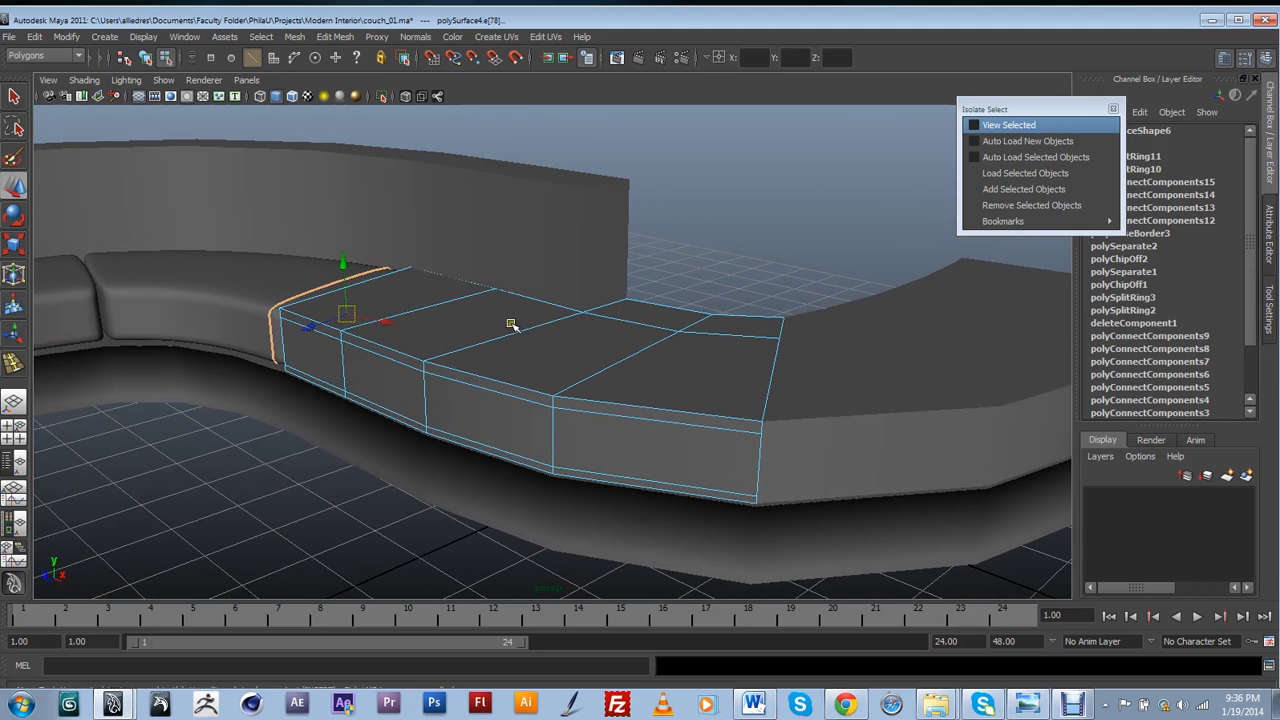
alt+drag(503, 328, 490, 328)
click(660, 340)
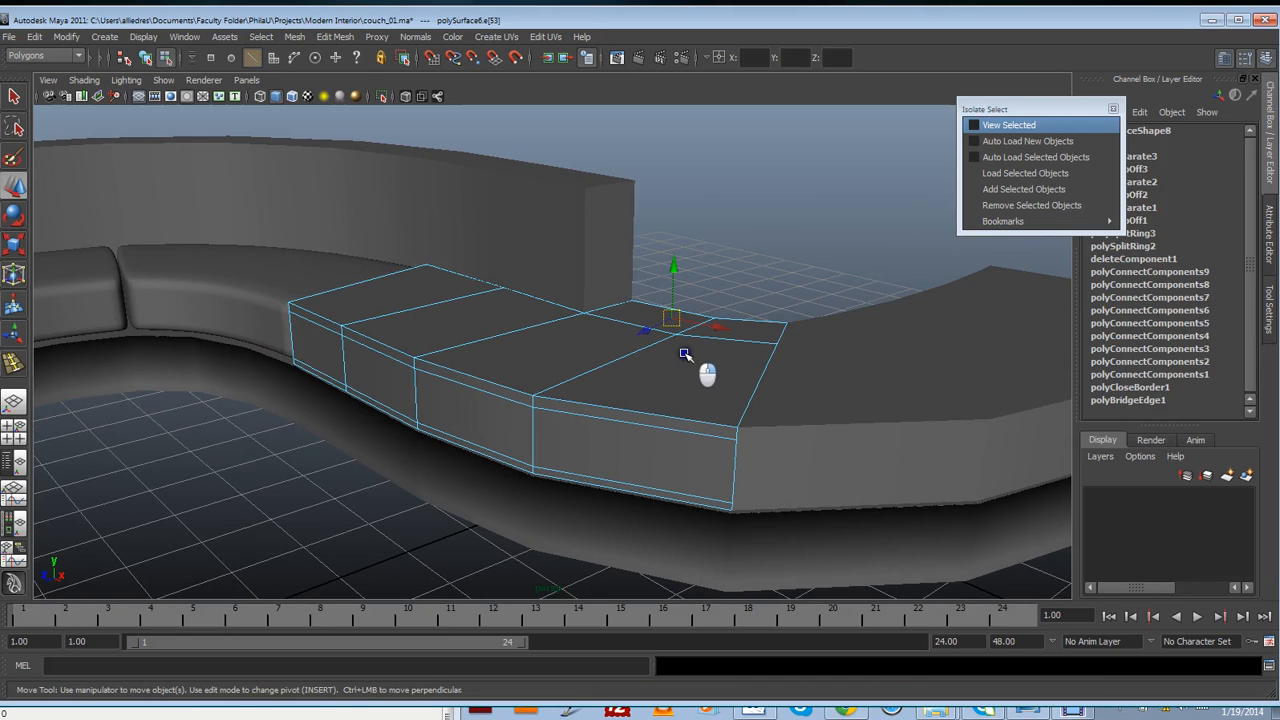
key(F8)
click(978, 126)
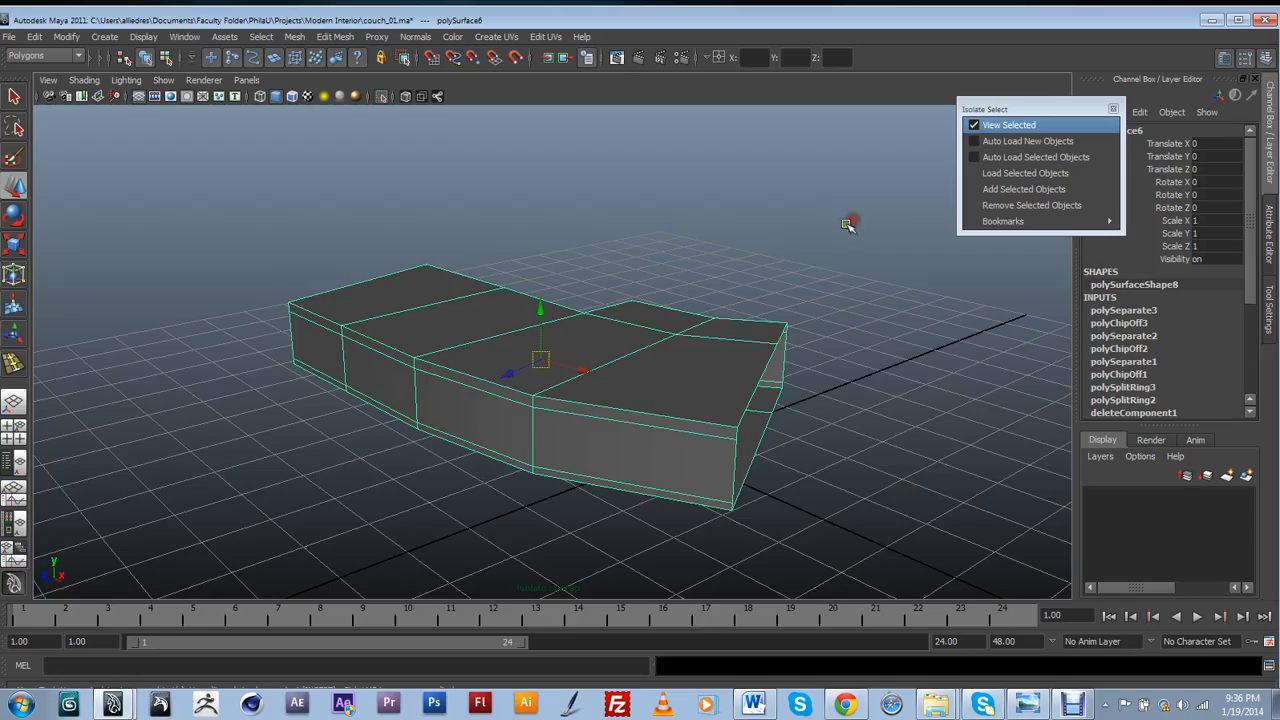
Close the two open ends of the isolated cushion section with Fill Hole
alt+drag(849, 220, 630, 407)
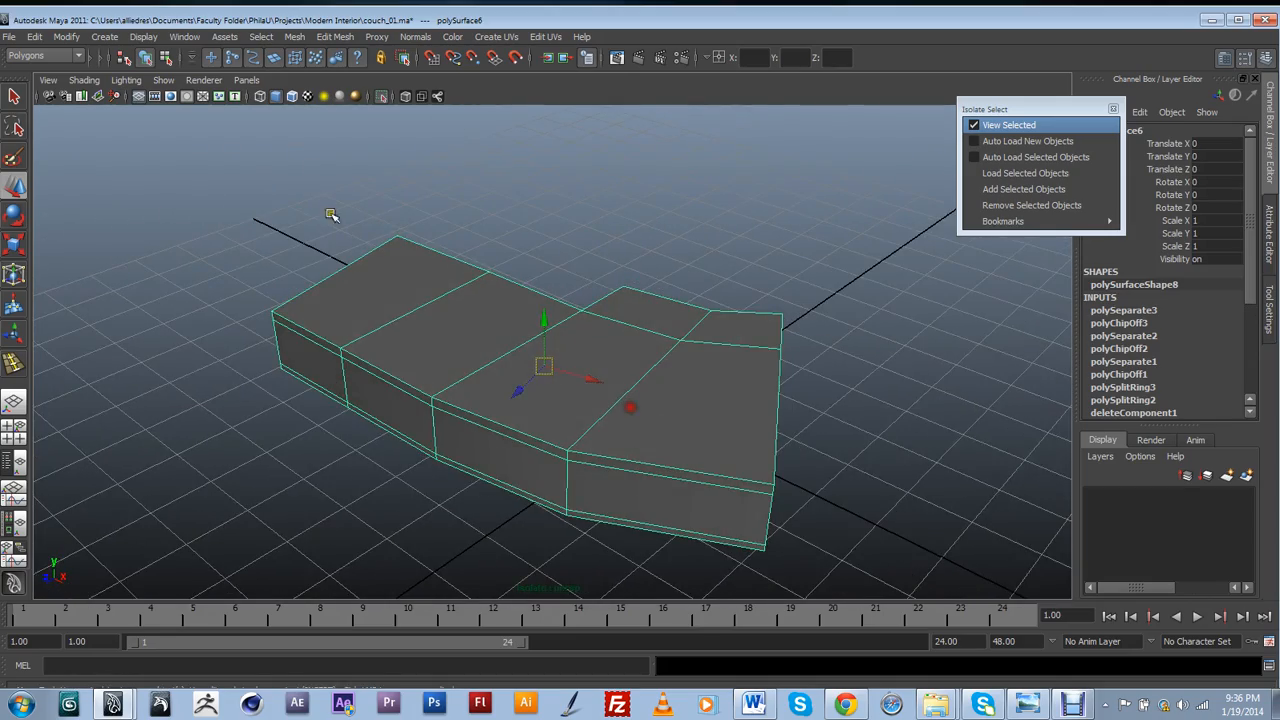
click(295, 37)
click(318, 292)
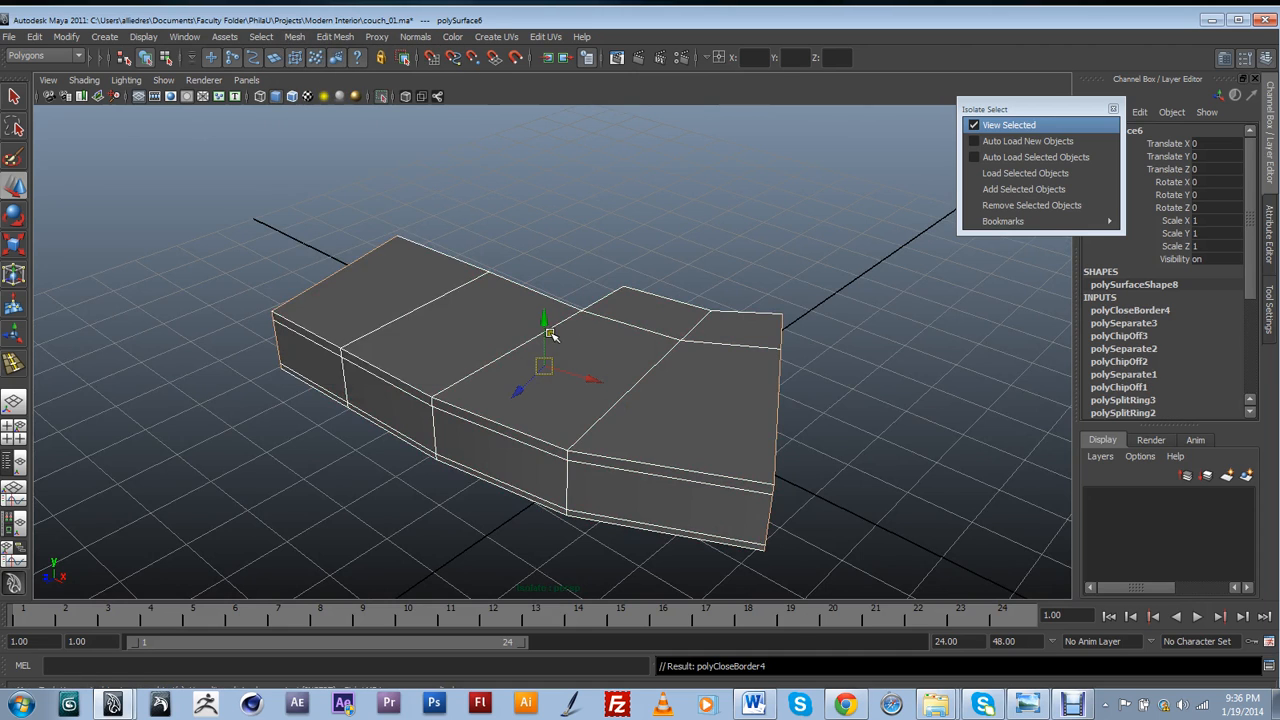
Connect the upper and lower vertex pairs with two horizontal edges across the filled end face beside the inner corner
alt+drag(550, 334, 643, 400)
click(534, 392)
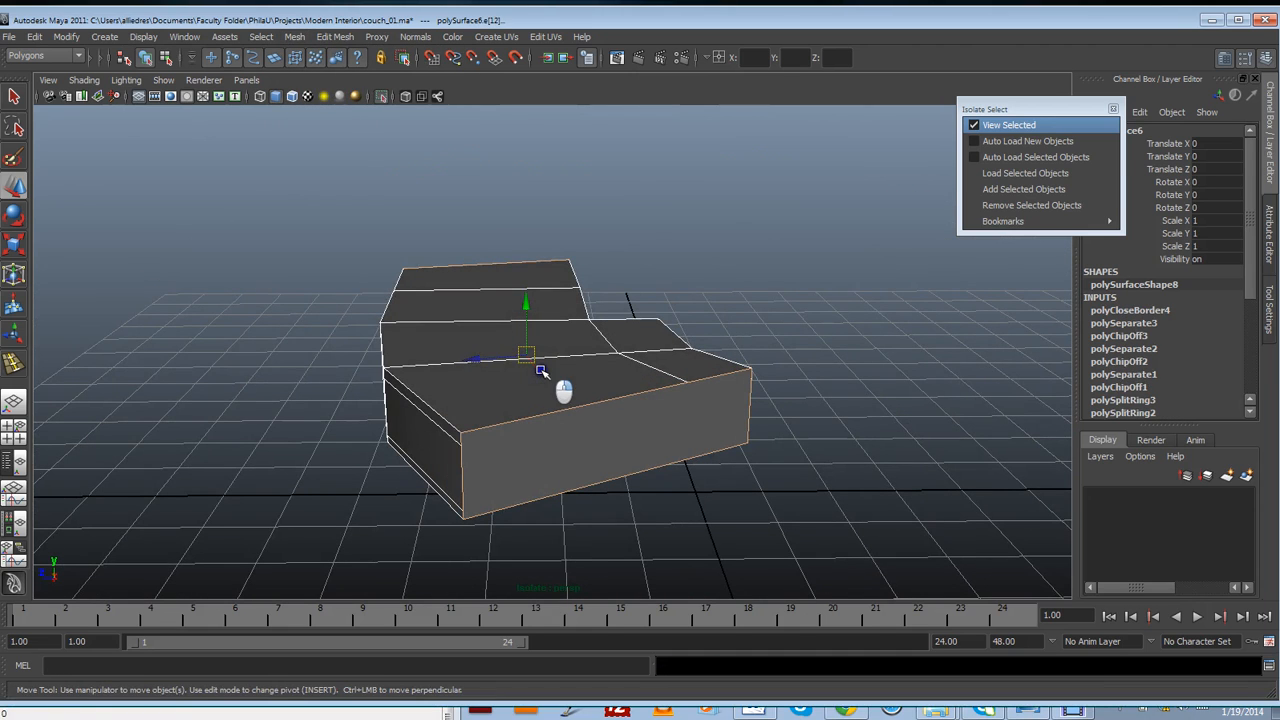
right_drag(540, 370, 492, 369)
click(461, 445)
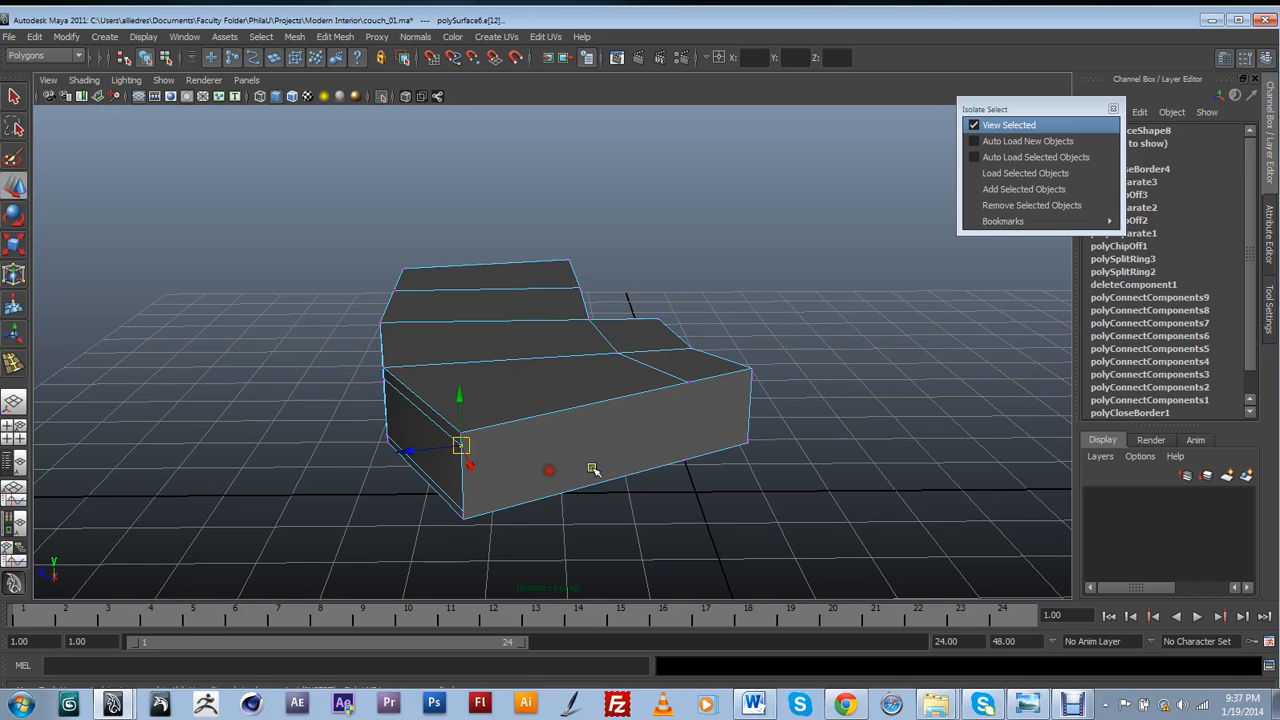
shift+click(752, 378)
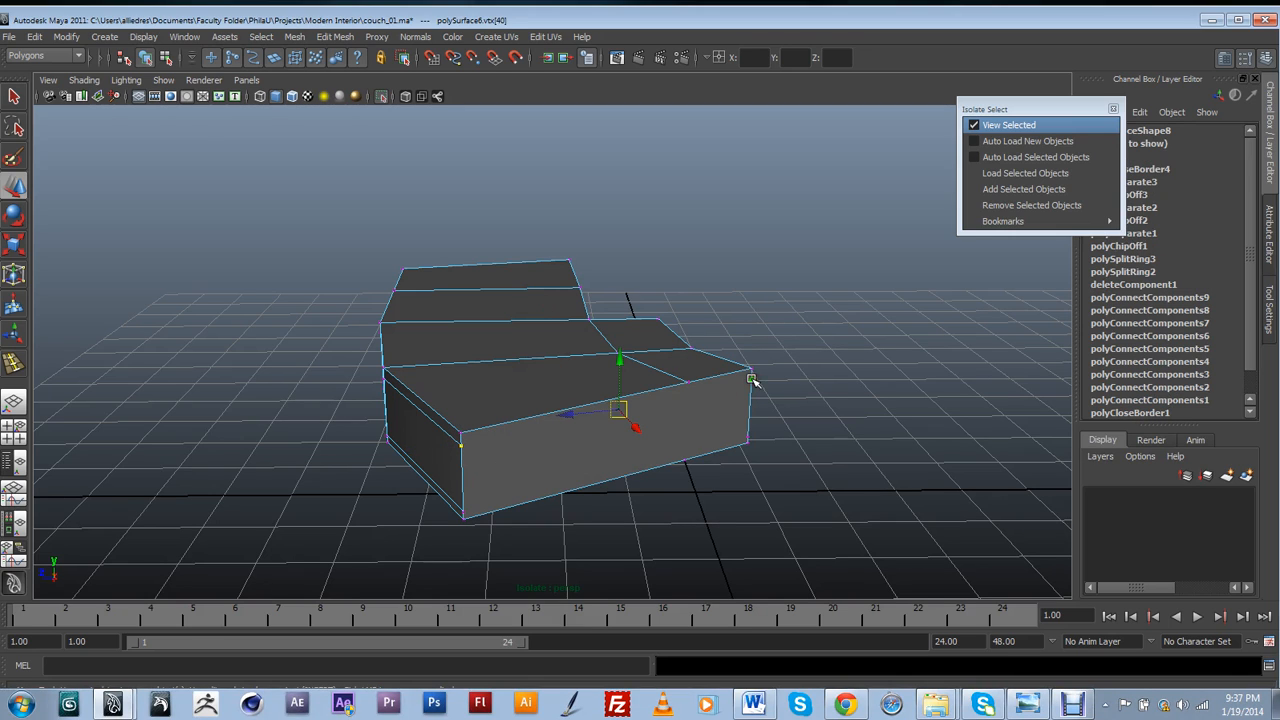
mouse_move(746, 333)
shift+right_down()
mouse_move(711, 311)
mouse_move(708, 276)
shift+right_up()
click(462, 510)
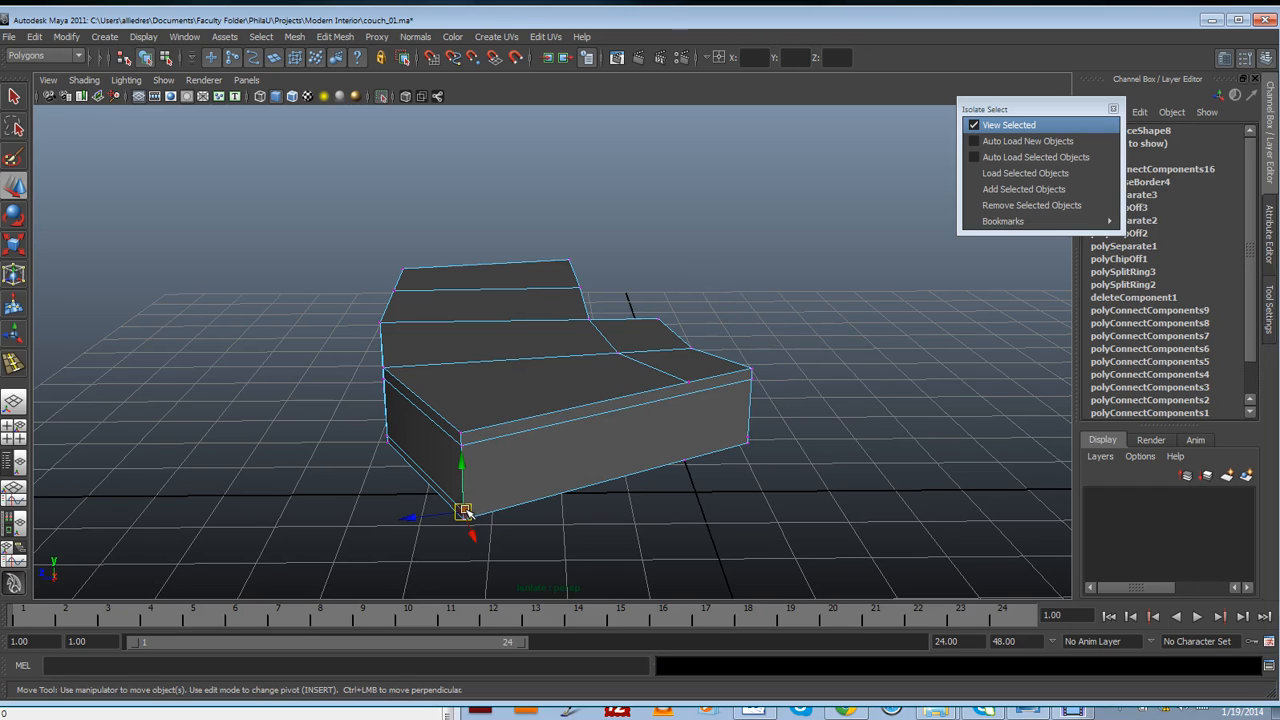
shift+click(748, 437)
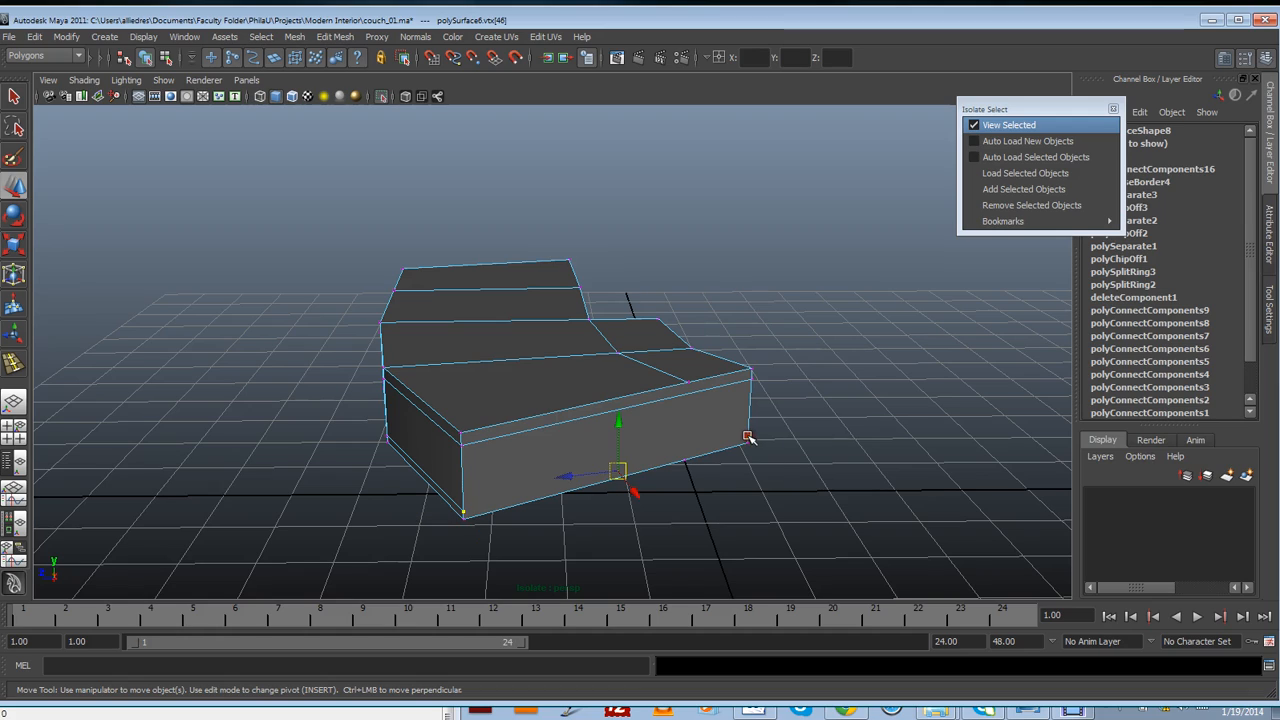
shift+right_drag(748, 437, 590, 446)
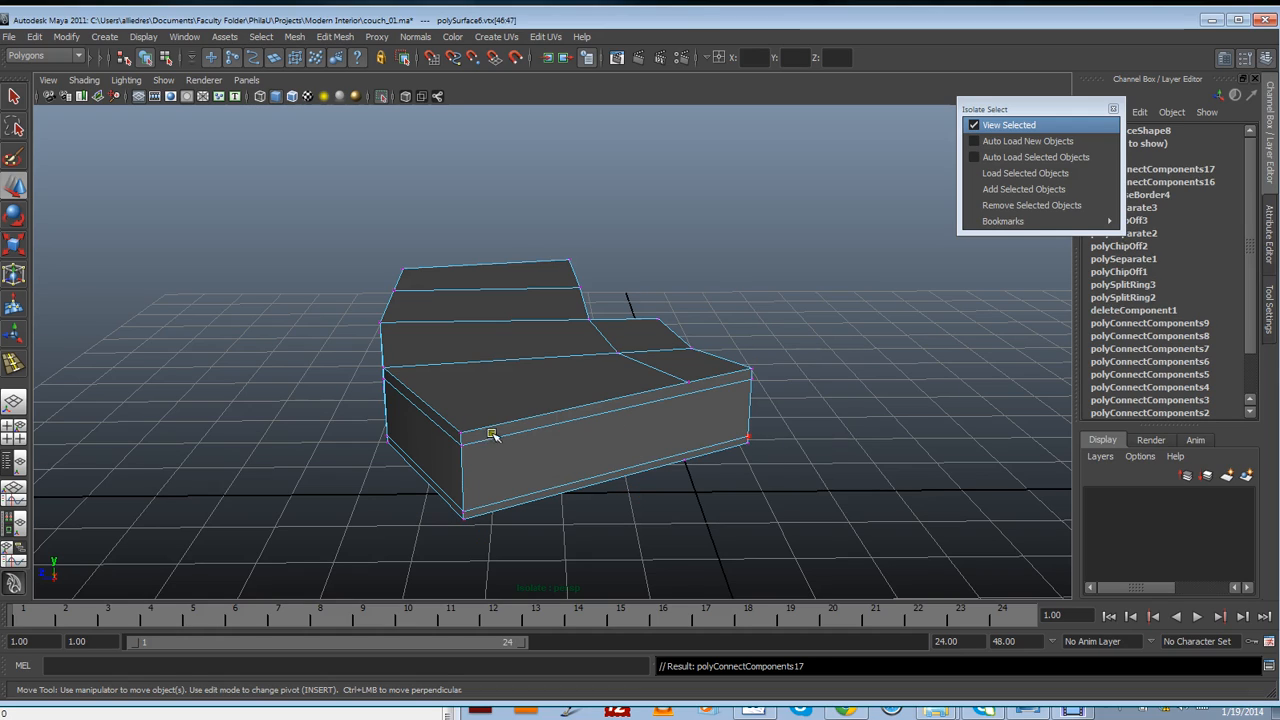
Connect the upper and lower vertex pairs with two horizontal edges across the opposite filled end face, away from the inner corner
alt+drag(492, 434, 476, 407)
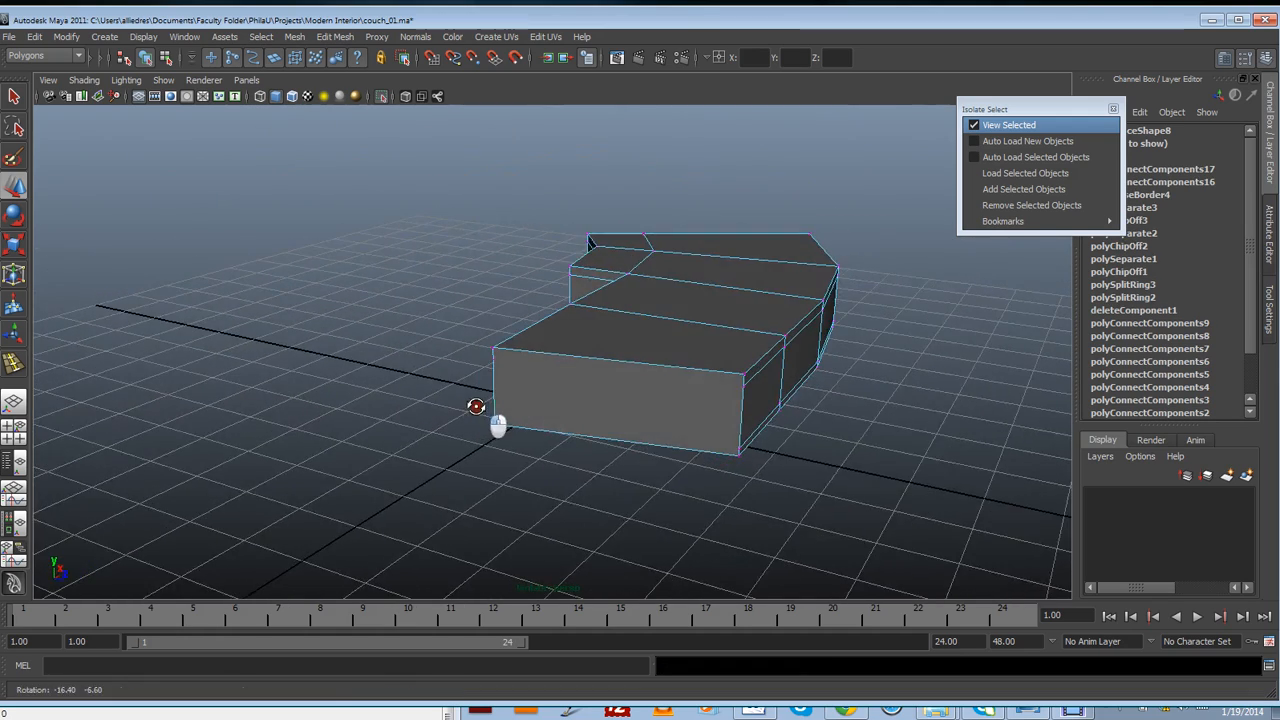
shift+click(742, 385)
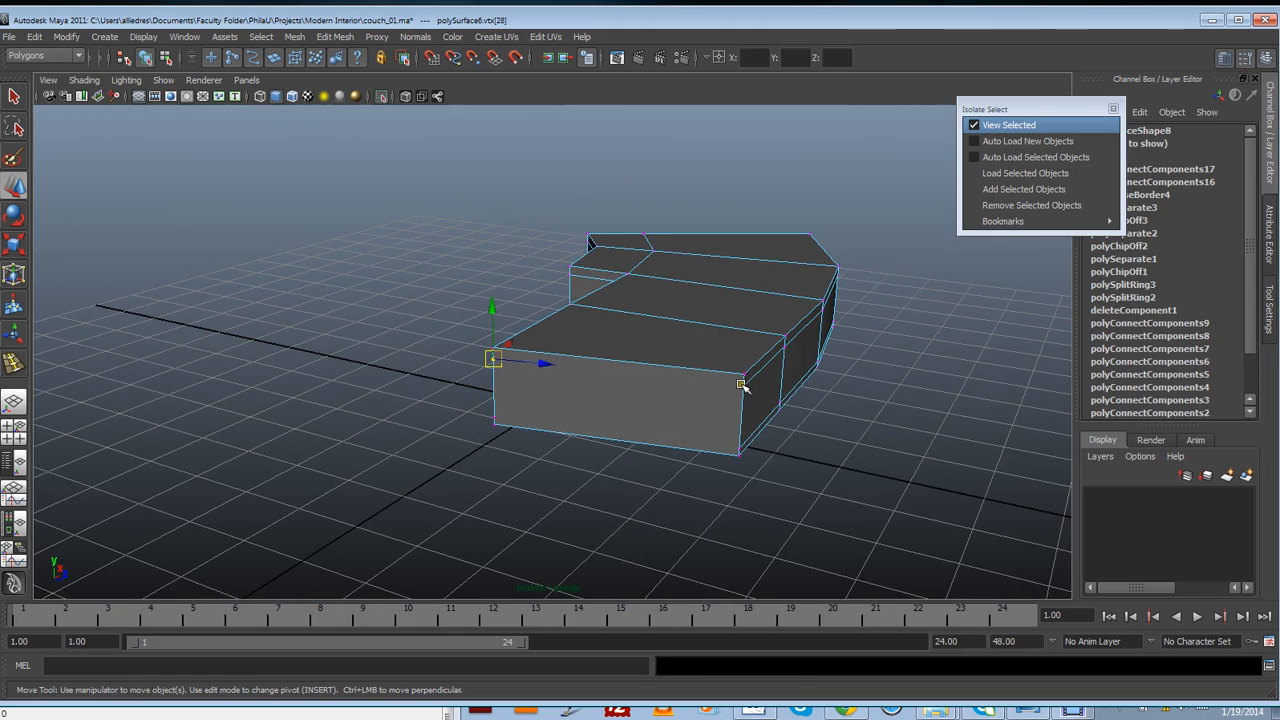
key(g)
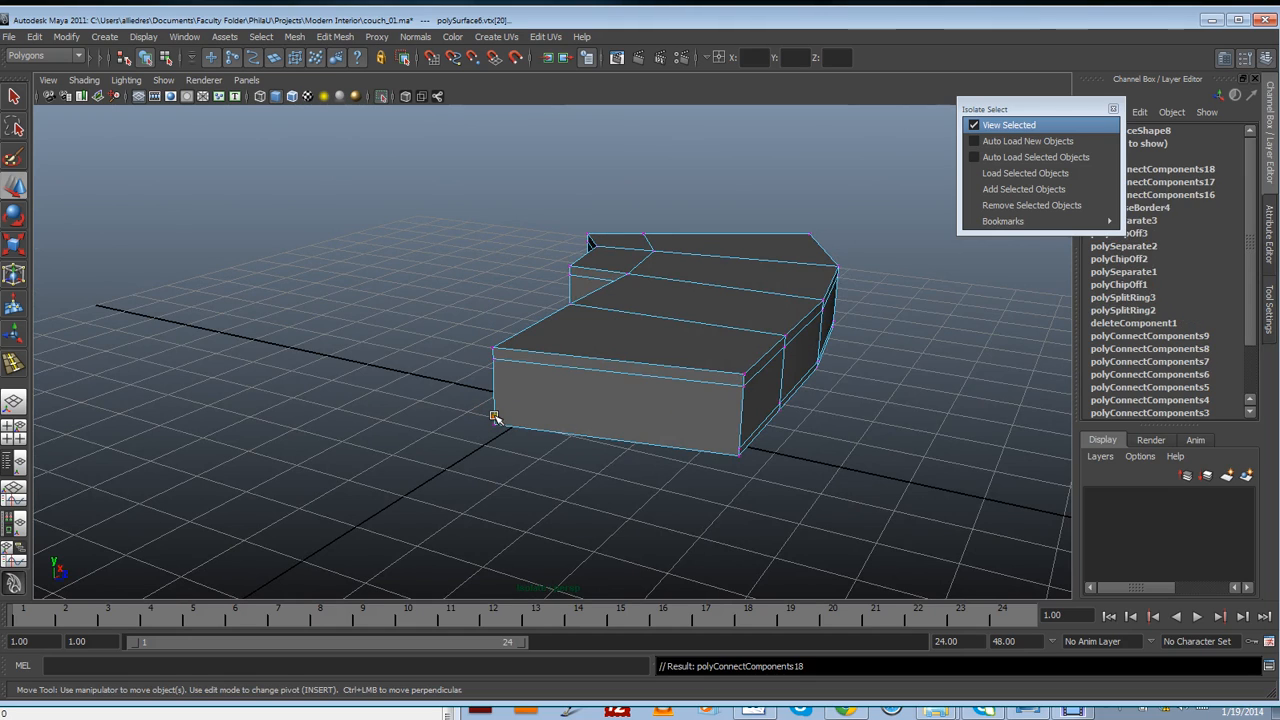
click(494, 418)
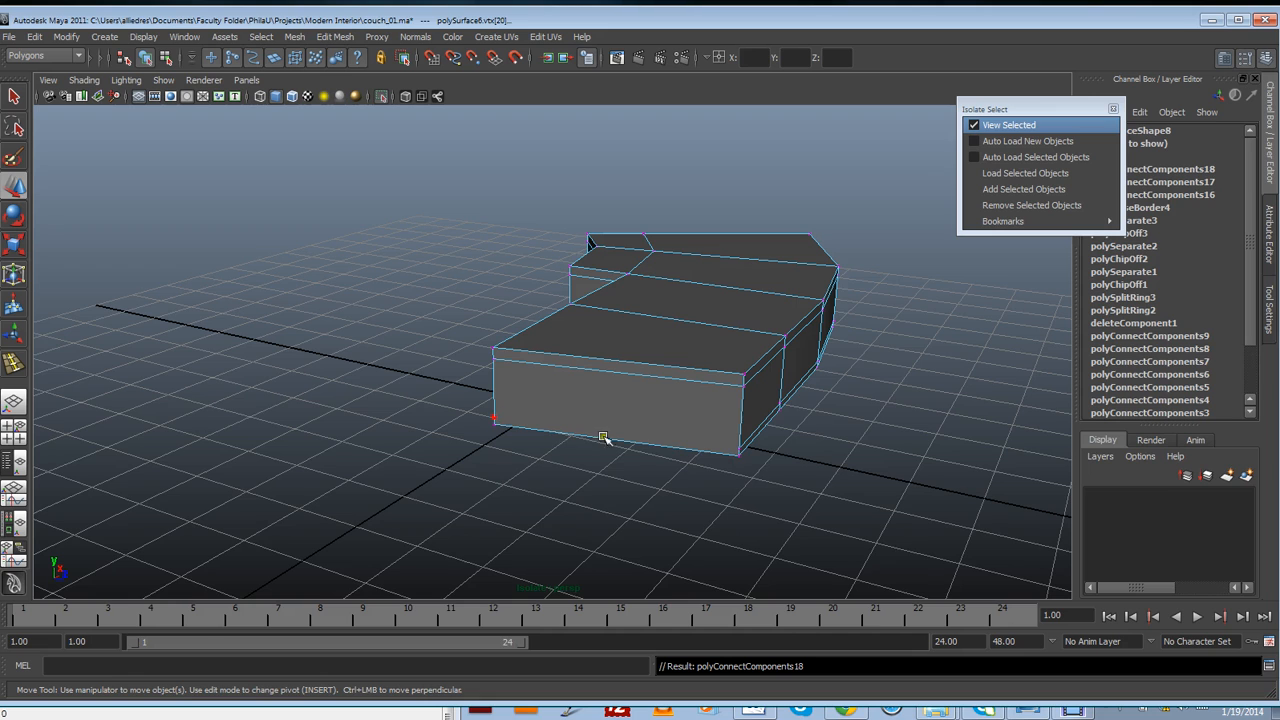
shift+click(738, 449)
key(g)
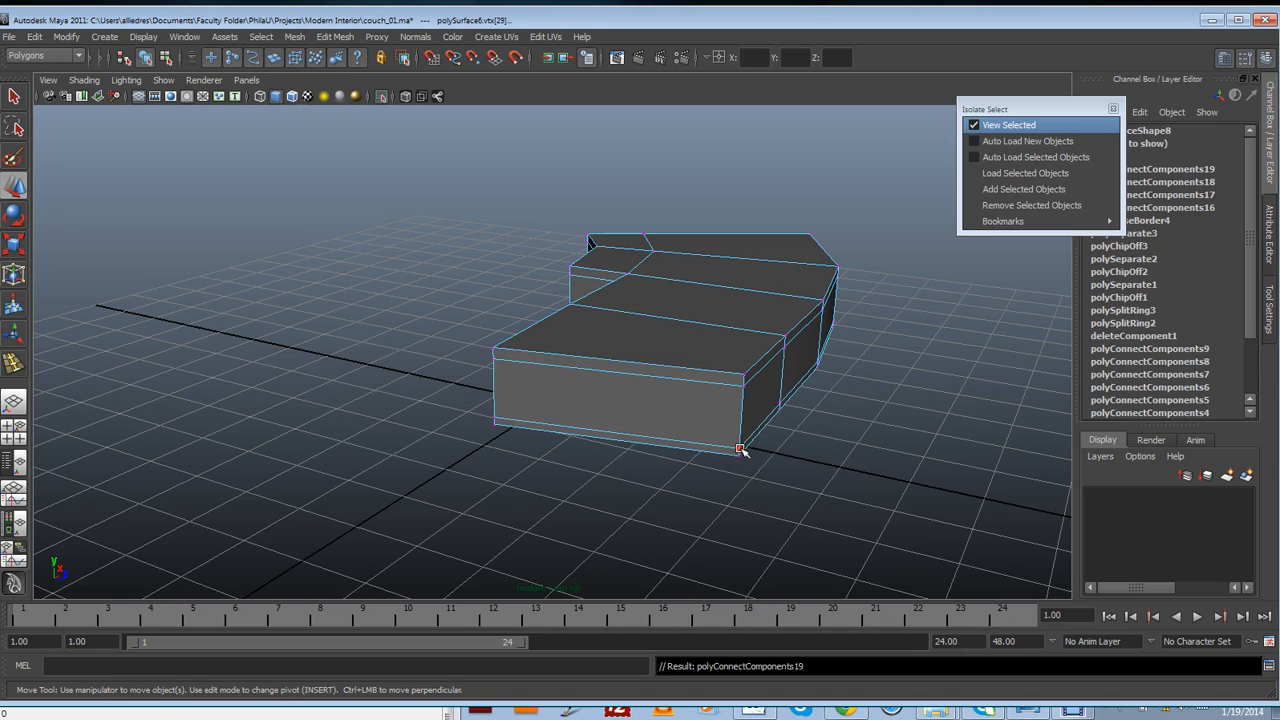
alt+drag(797, 401, 541, 455)
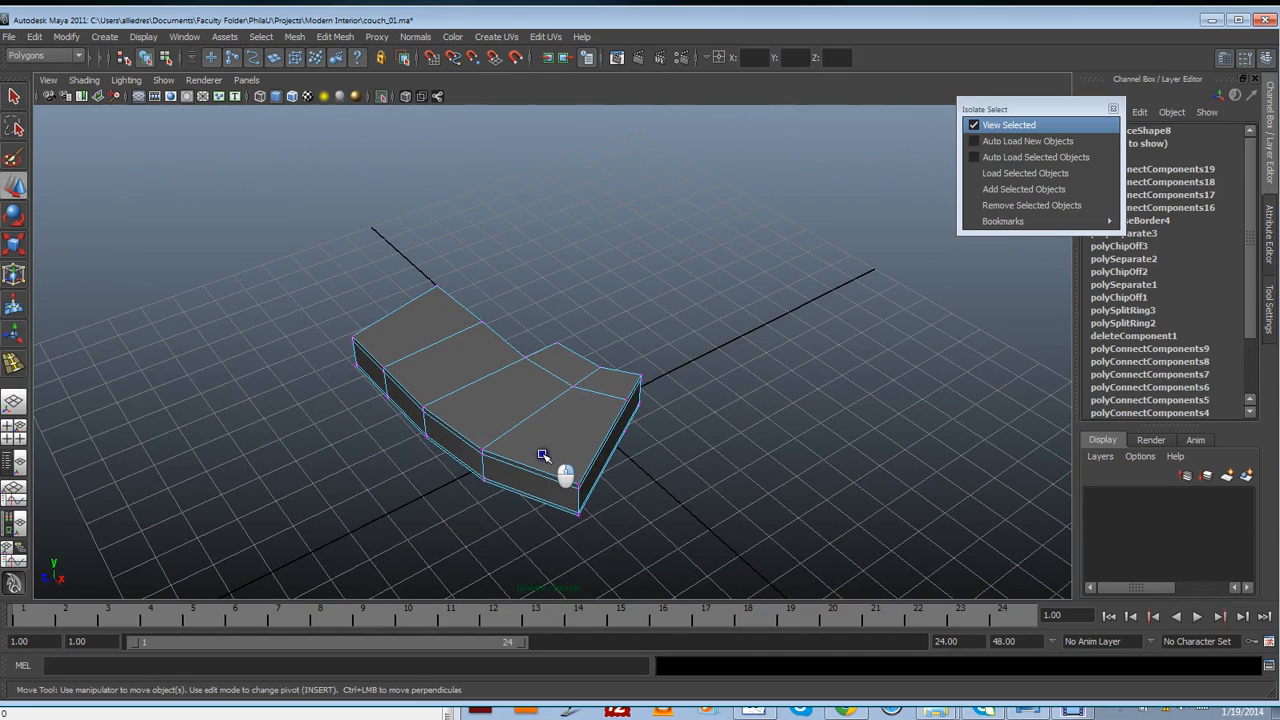
Turn on the smooth preview for the isolated cushion section and insert an edge loop close to each of its two ends
click(562, 399)
key(3)
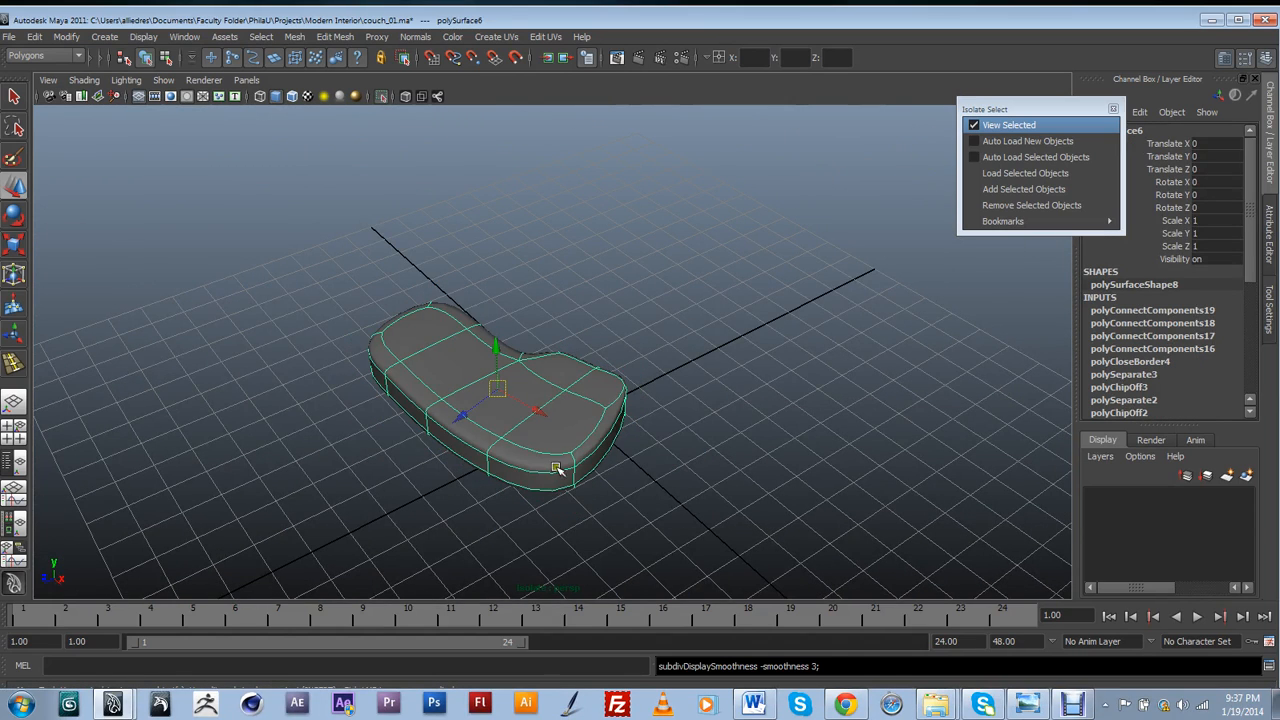
alt+drag(552, 400, 463, 413)
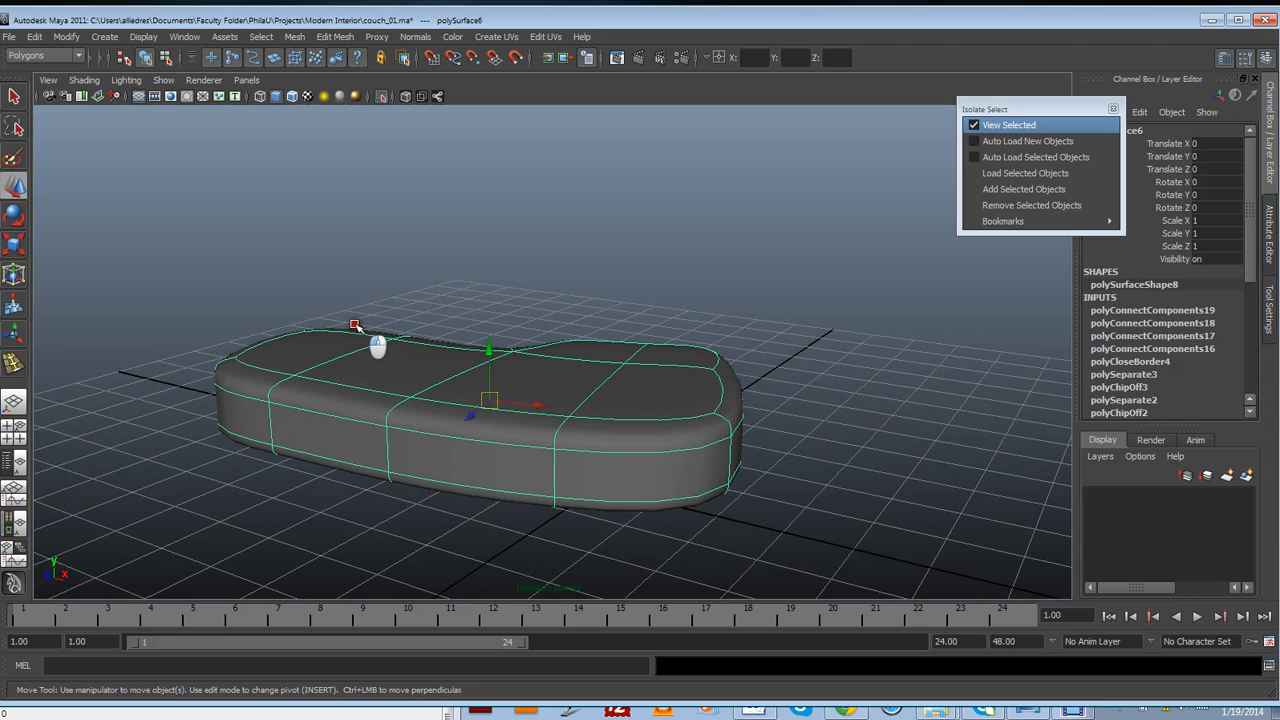
shift+right_drag(354, 324, 308, 314)
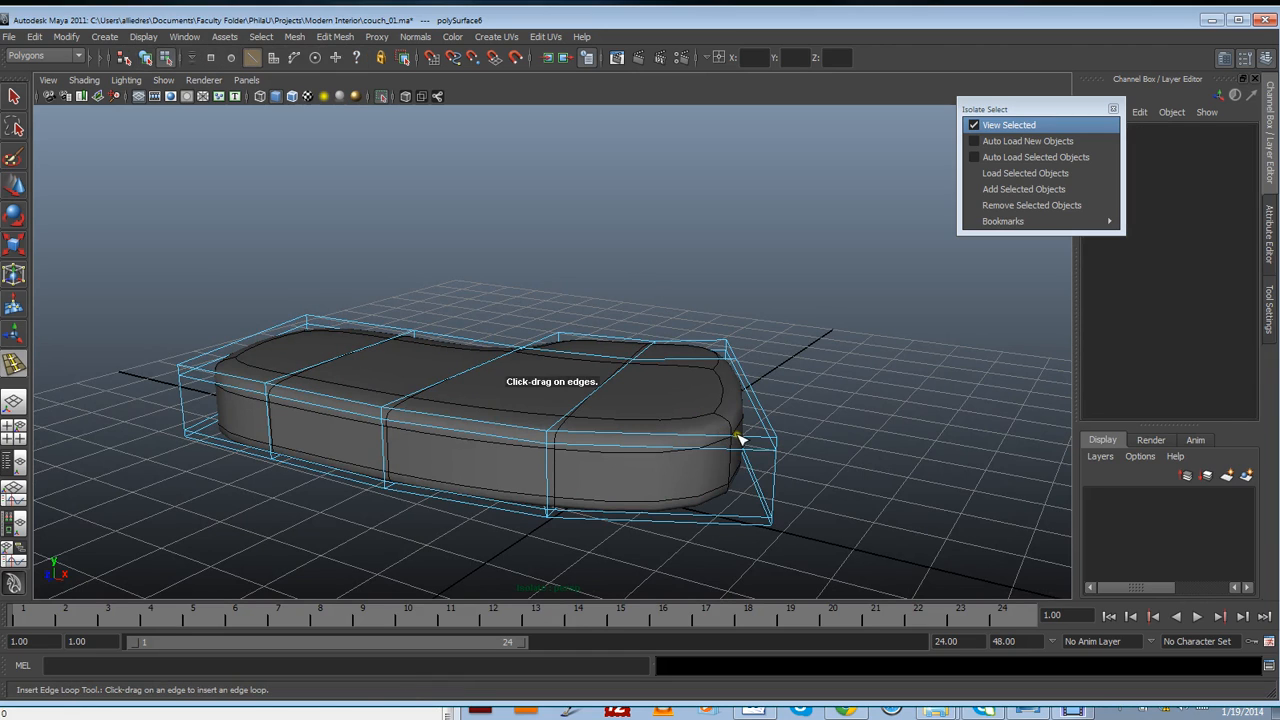
mouse_move(738, 438)
mouse_down()
mouse_move(775, 452)
mouse_move(750, 446)
mouse_up()
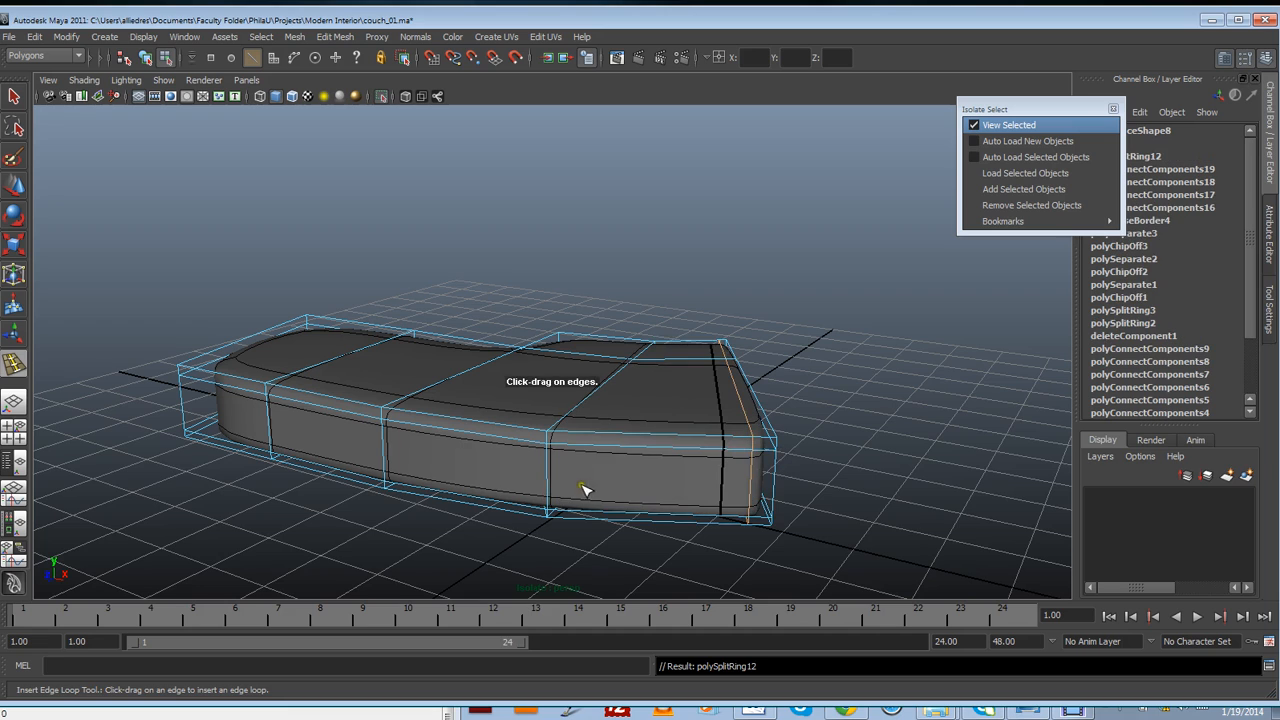
alt+drag(420, 490, 489, 459)
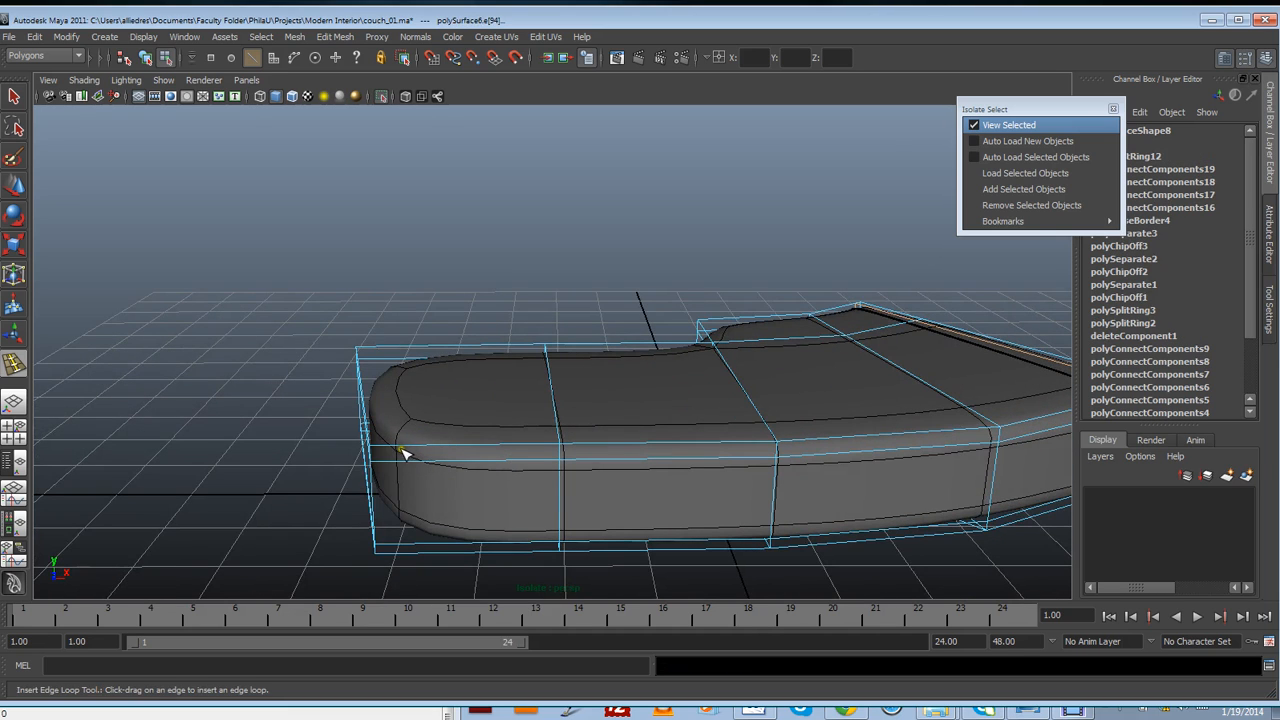
drag(404, 454, 388, 448)
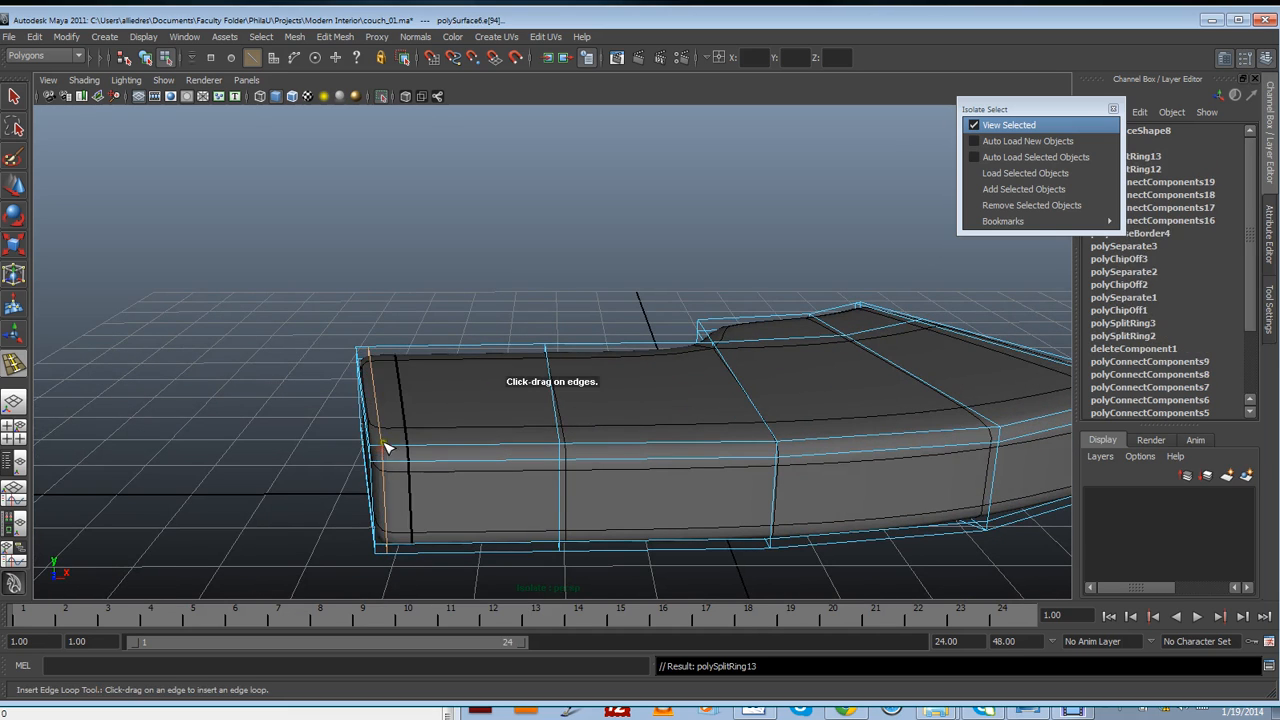
click(15, 186)
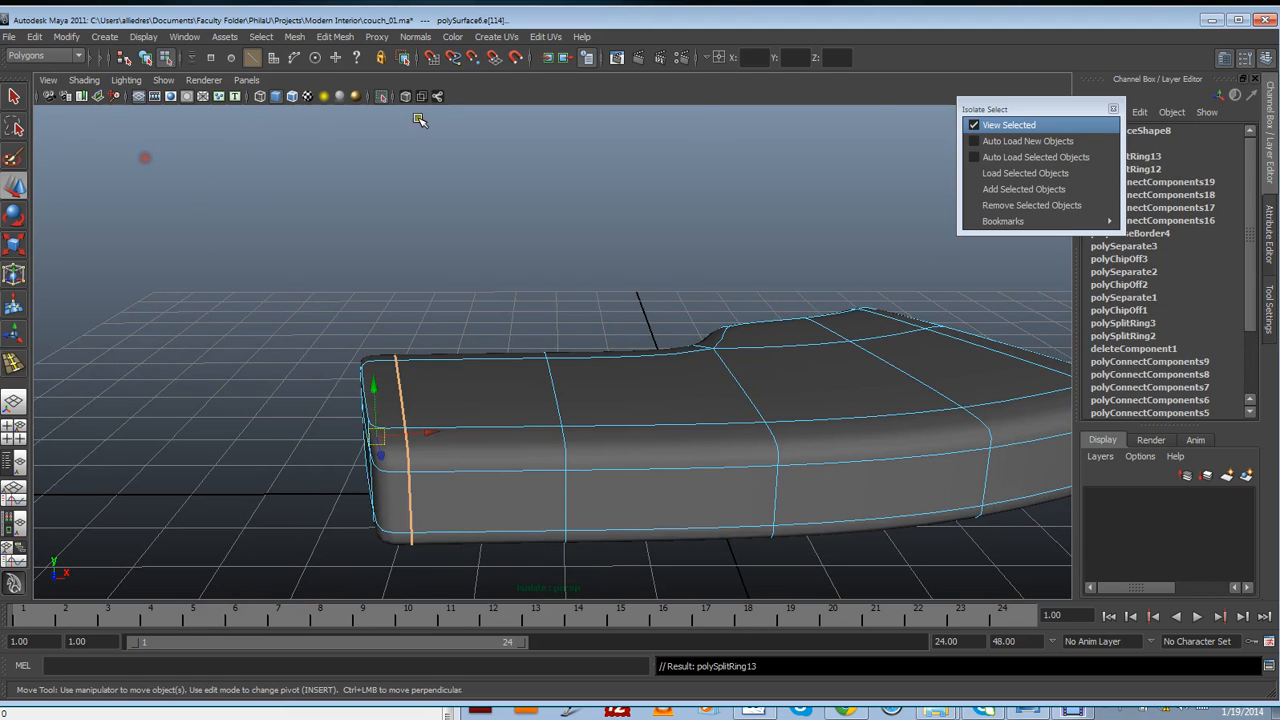
Isolate the unsmoothed cushion section at the couch's far end instead and close its open end with Fill Hole
click(978, 127)
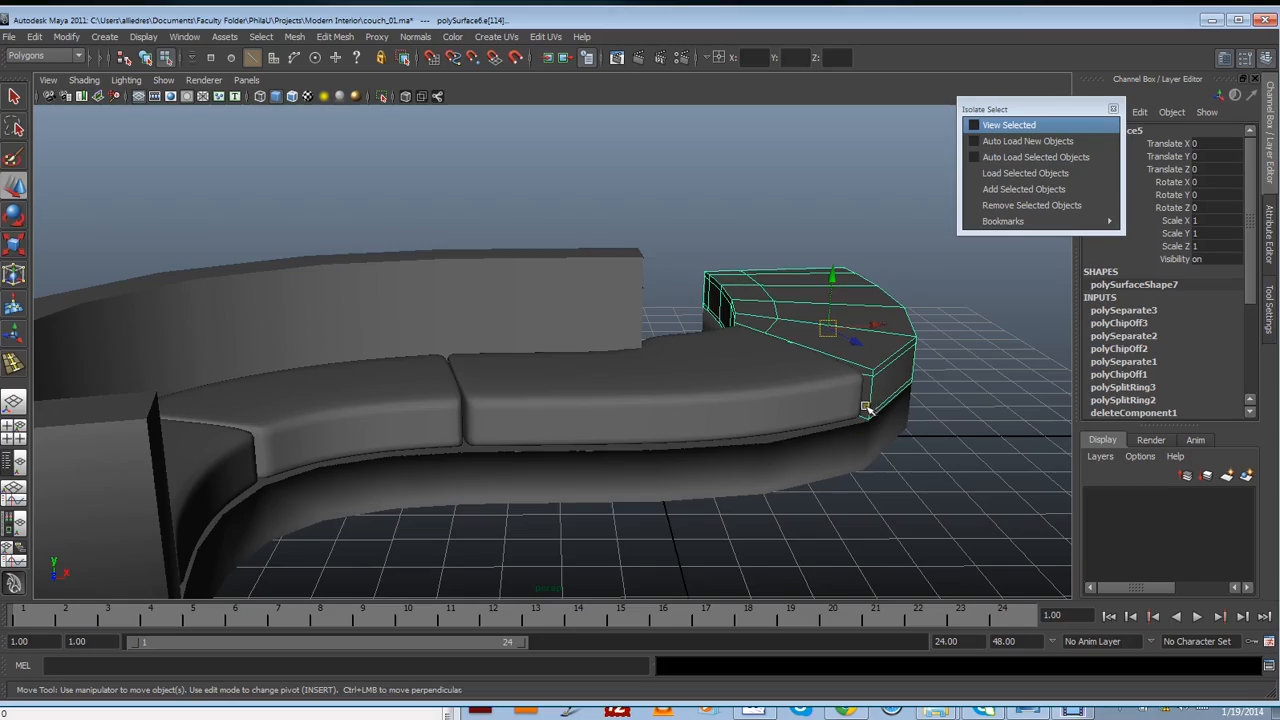
alt+drag(867, 409, 537, 289)
click(985, 125)
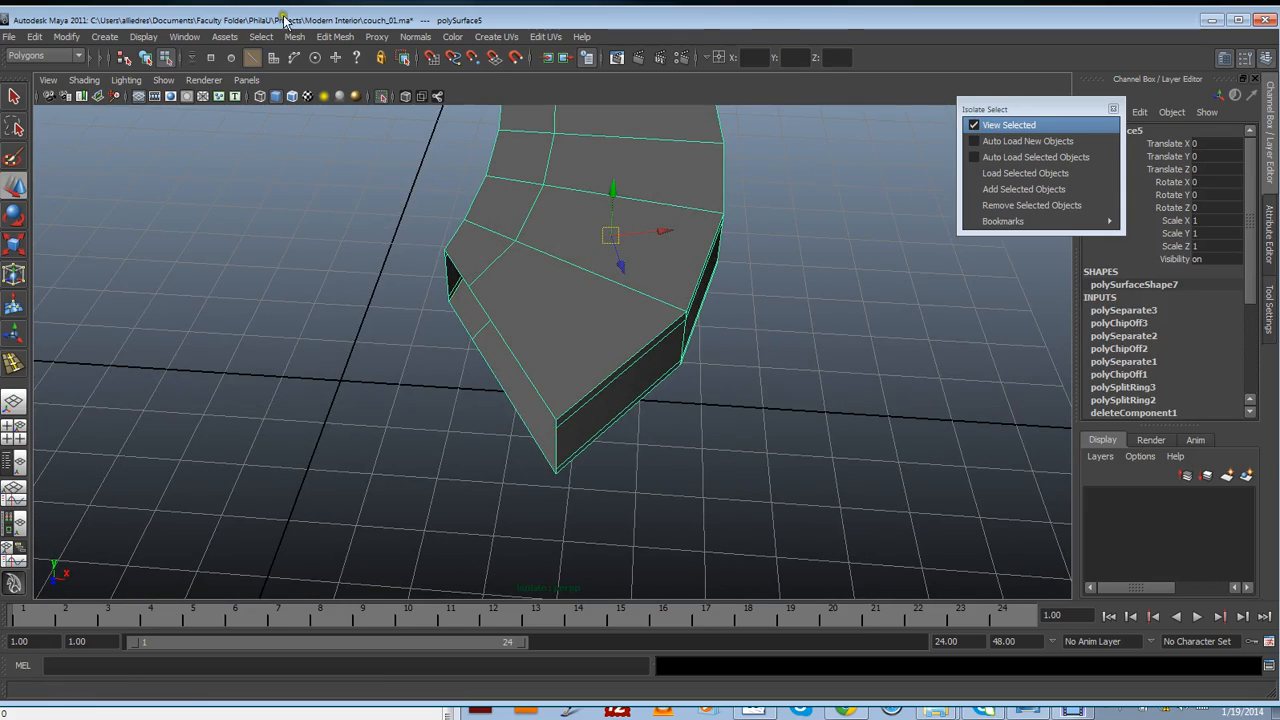
click(296, 42)
click(320, 289)
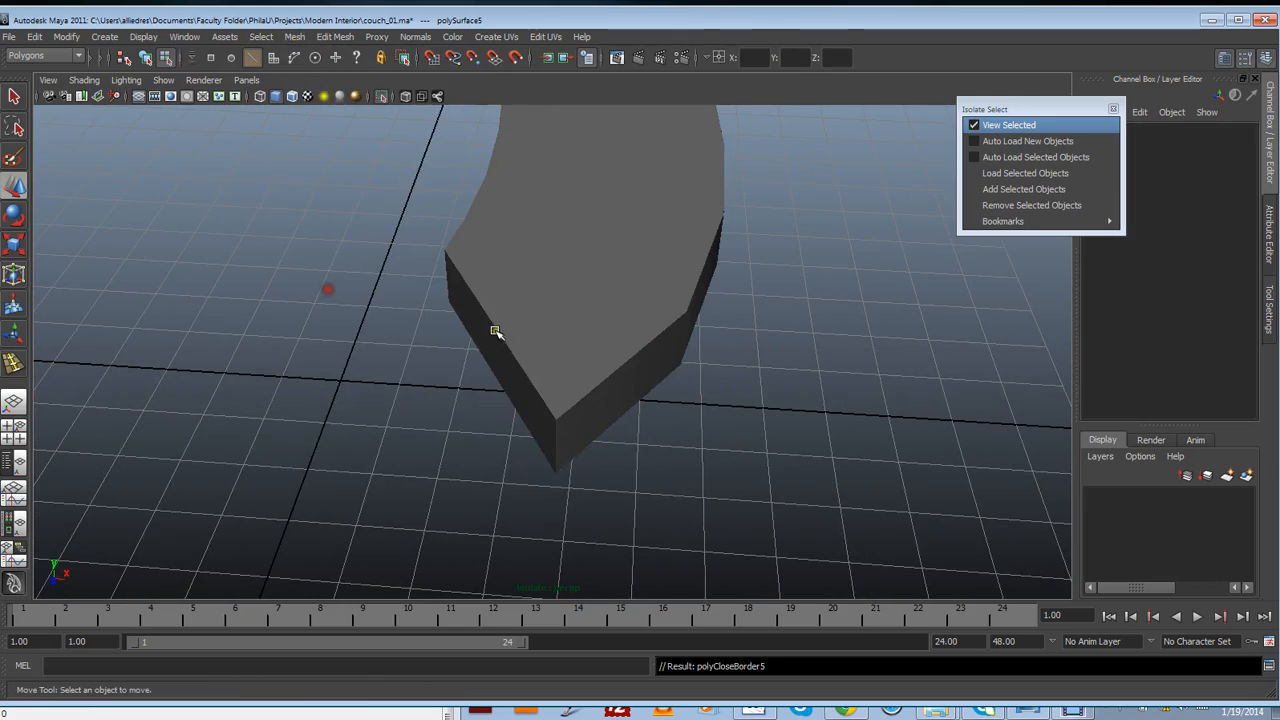
Connect the upper and lower vertex pairs with two horizontal edges across the filled end face of the isolated cushion section
click(548, 315)
alt+drag(558, 346, 556, 346)
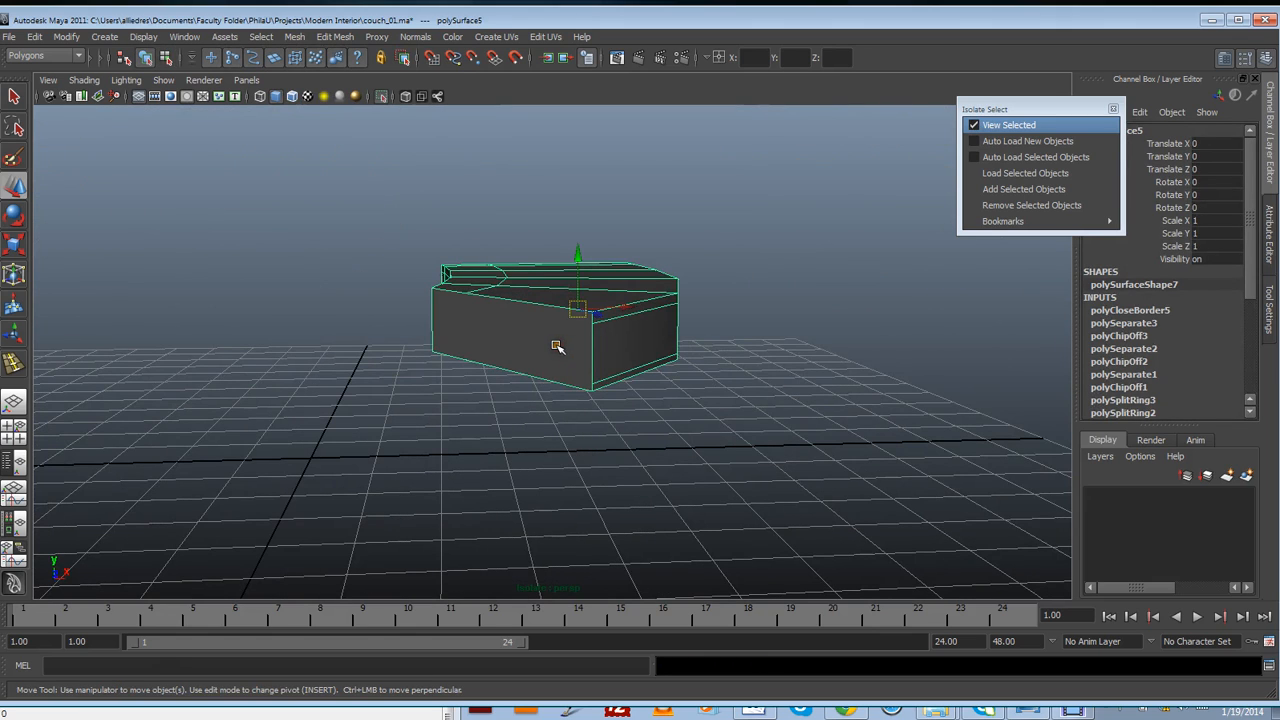
right_drag(555, 344, 478, 331)
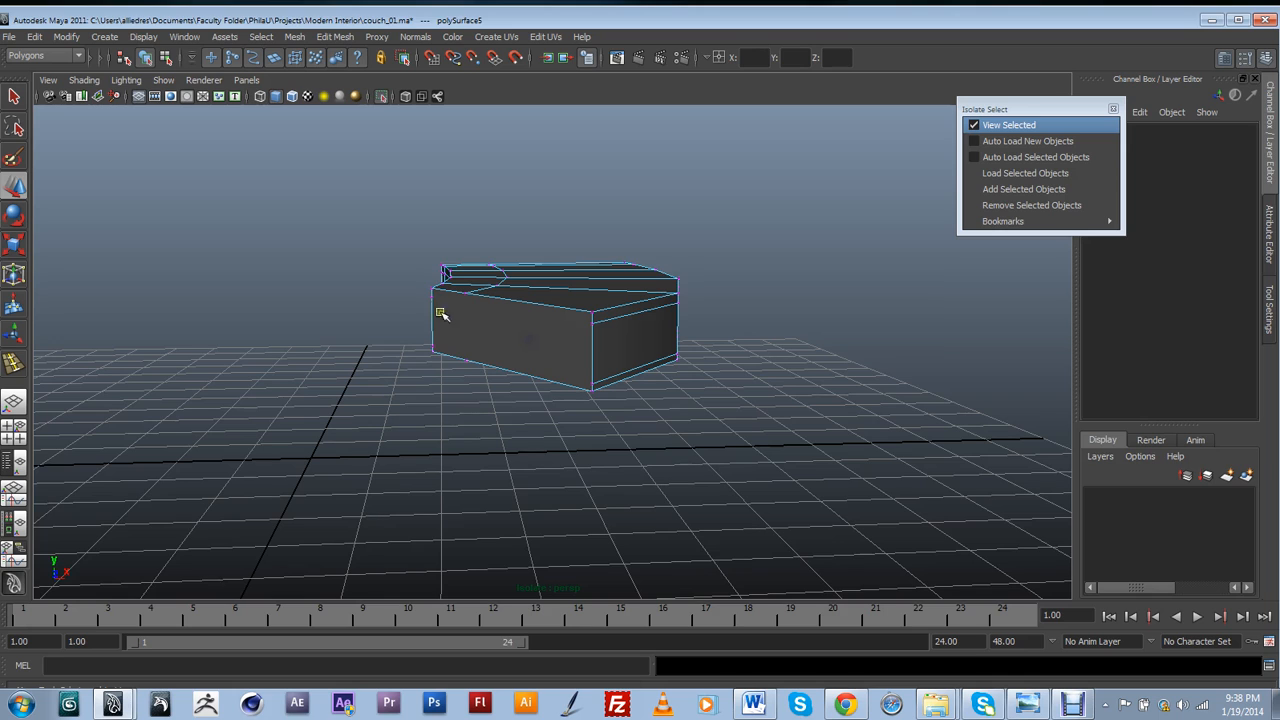
click(431, 297)
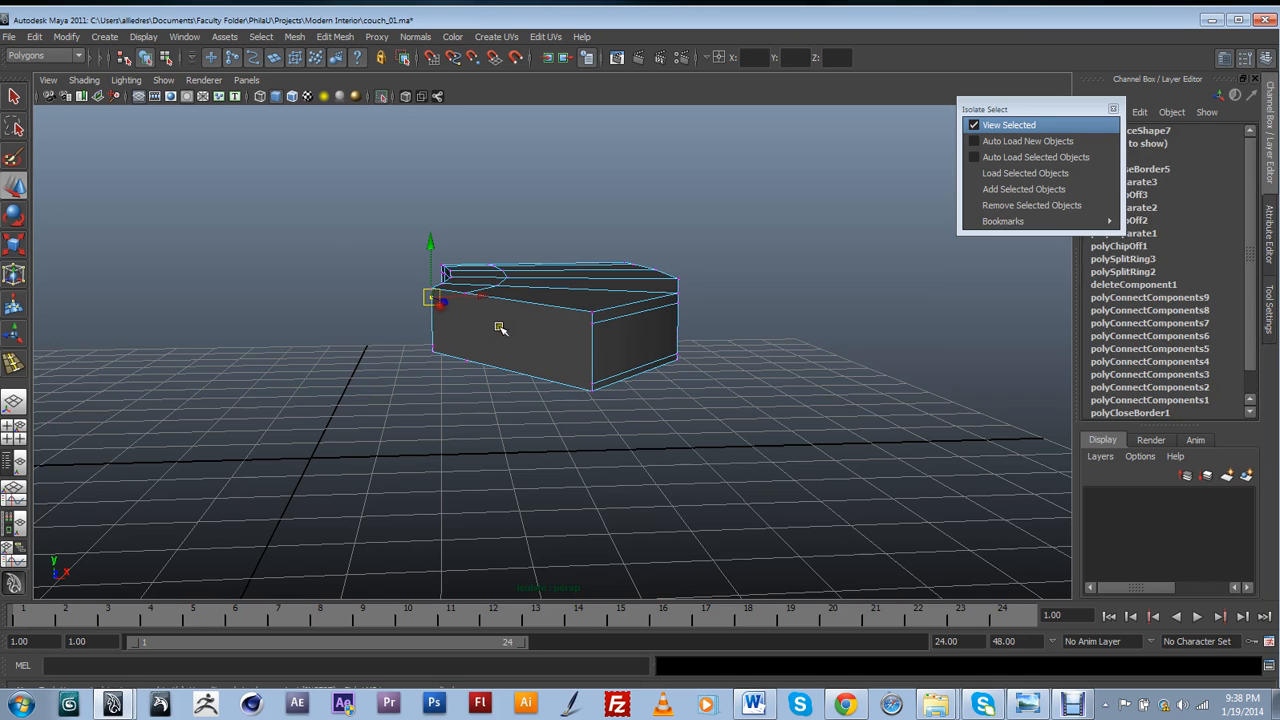
shift+click(591, 326)
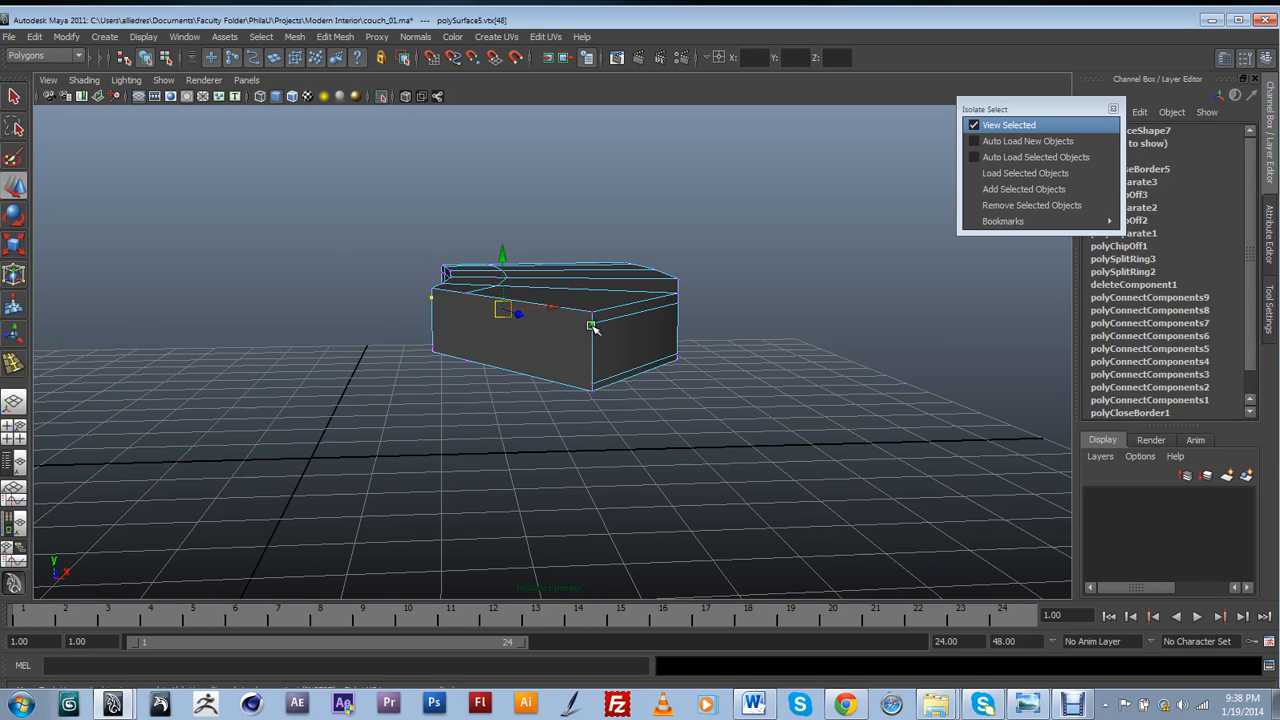
shift+right_drag(592, 325, 565, 277)
click(439, 351)
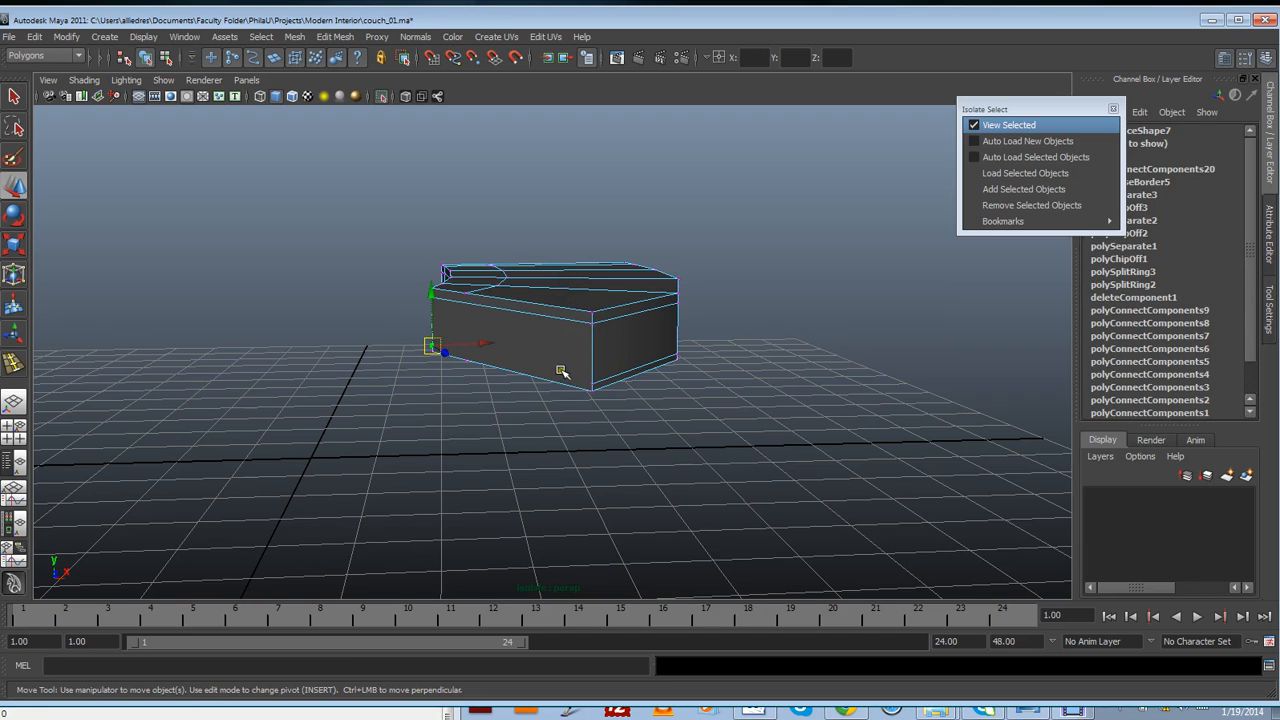
shift+click(592, 383)
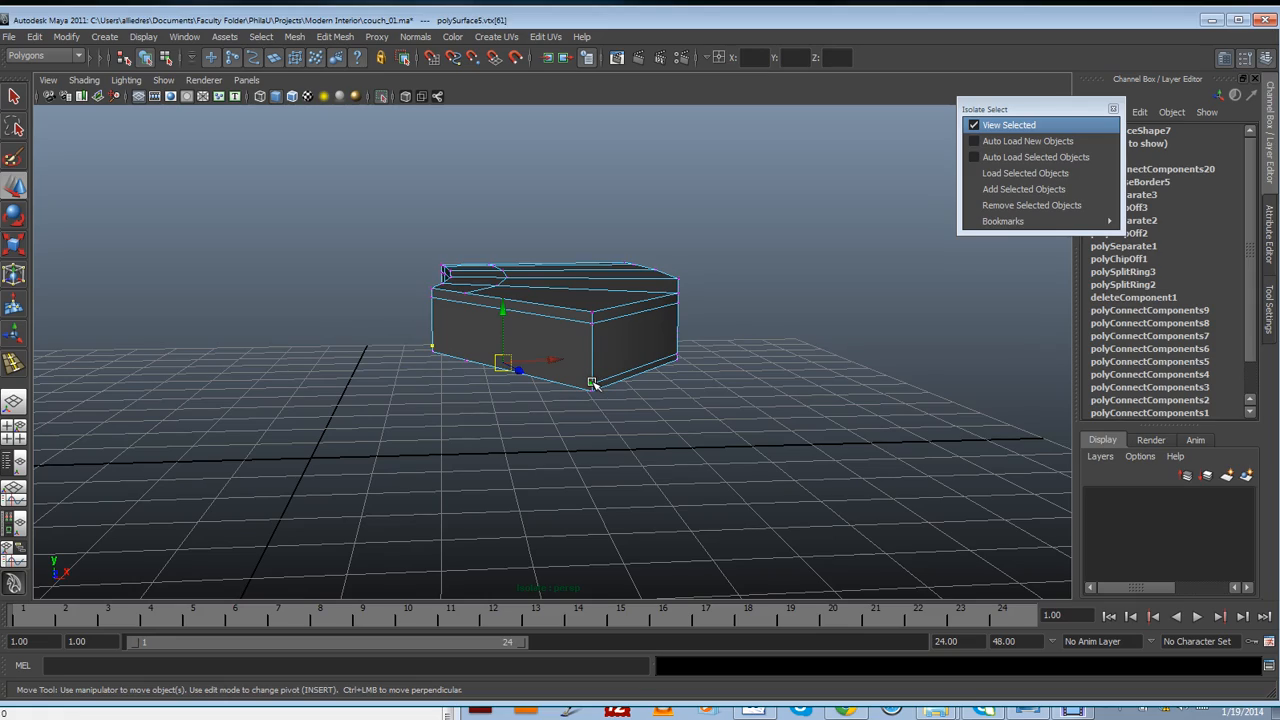
shift+right_drag(592, 383, 600, 358)
Insert an edge loop close to each of the two ends of the isolated end cushion section
alt+drag(543, 357, 571, 354)
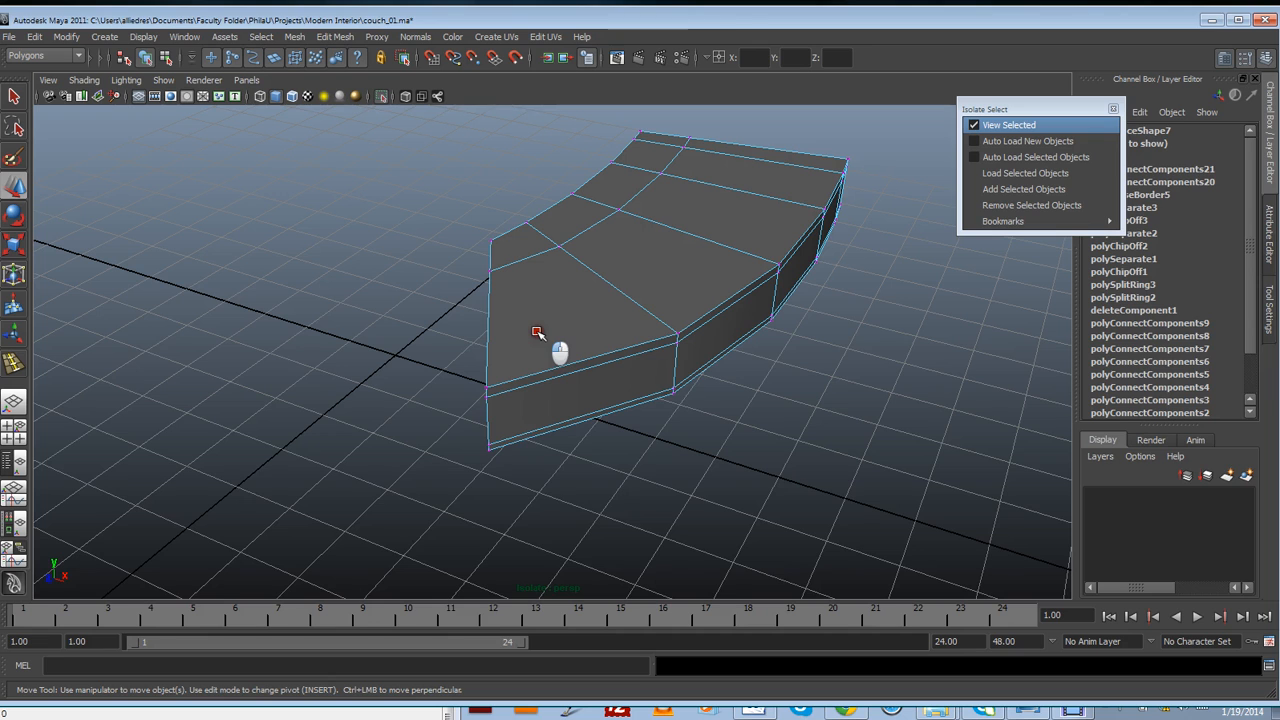
shift+right_drag(532, 307, 466, 308)
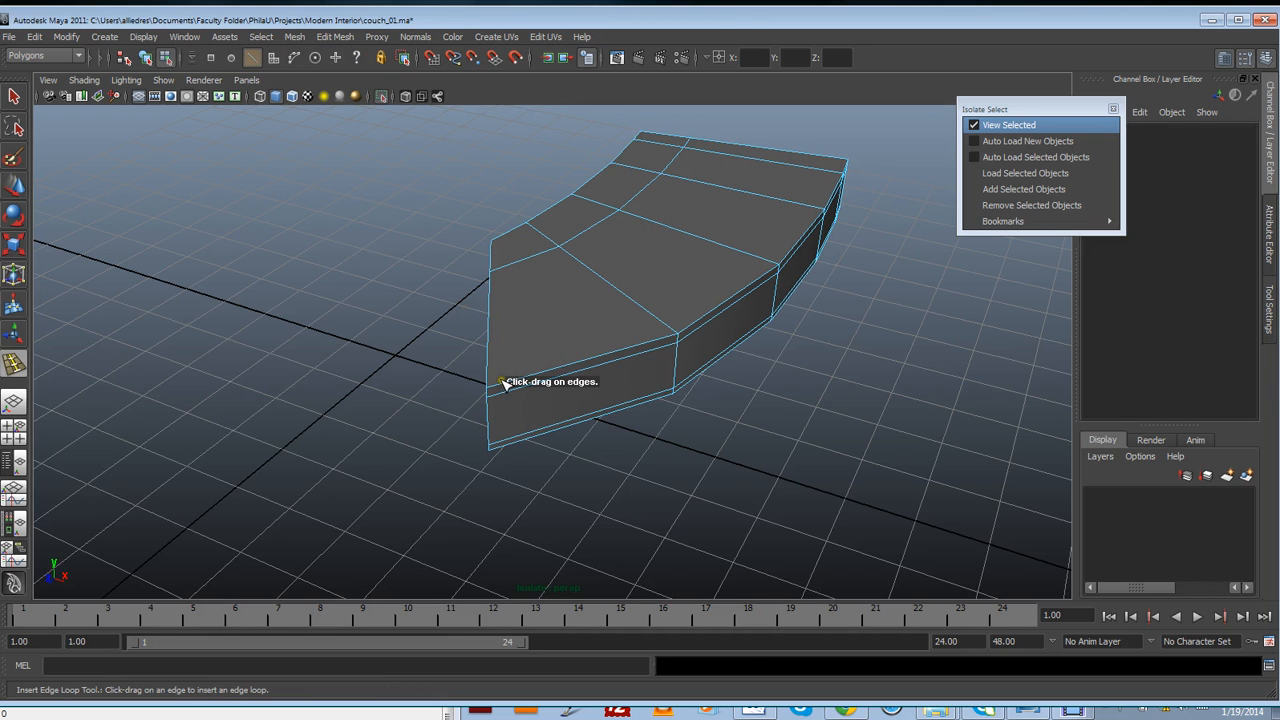
click(501, 382)
alt+drag(762, 346, 820, 405)
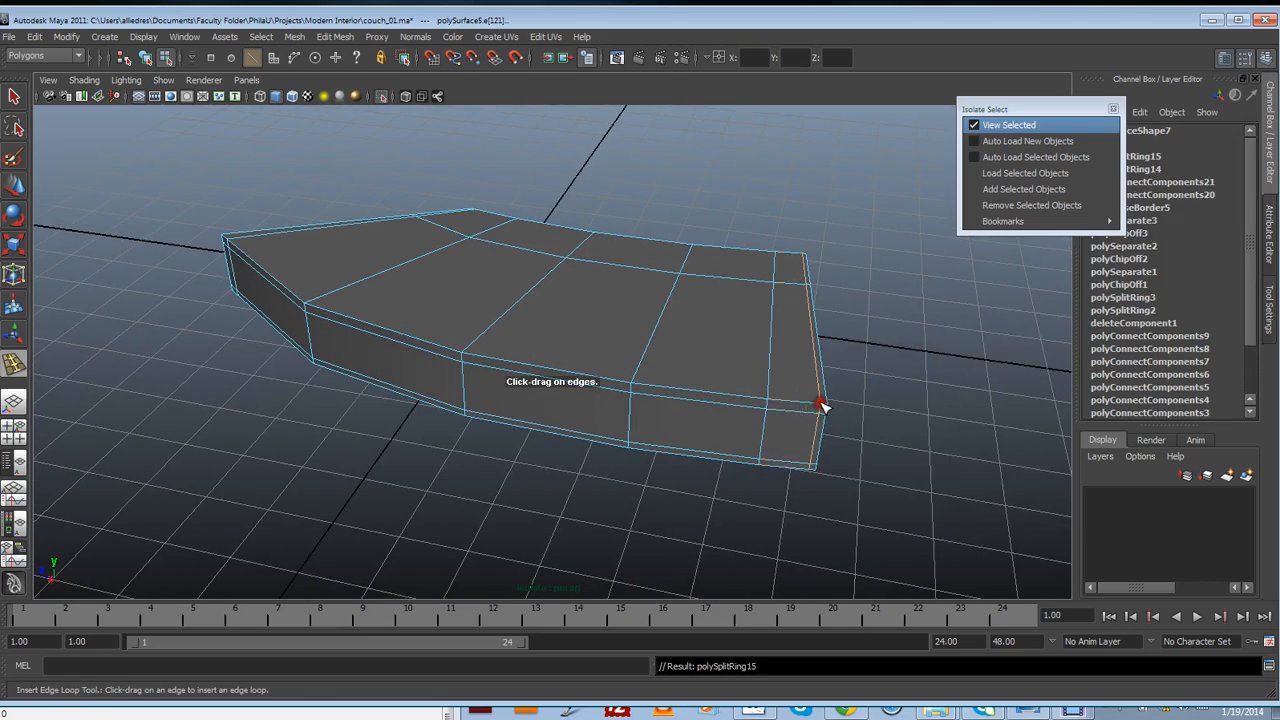
alt+drag(460, 399, 481, 392)
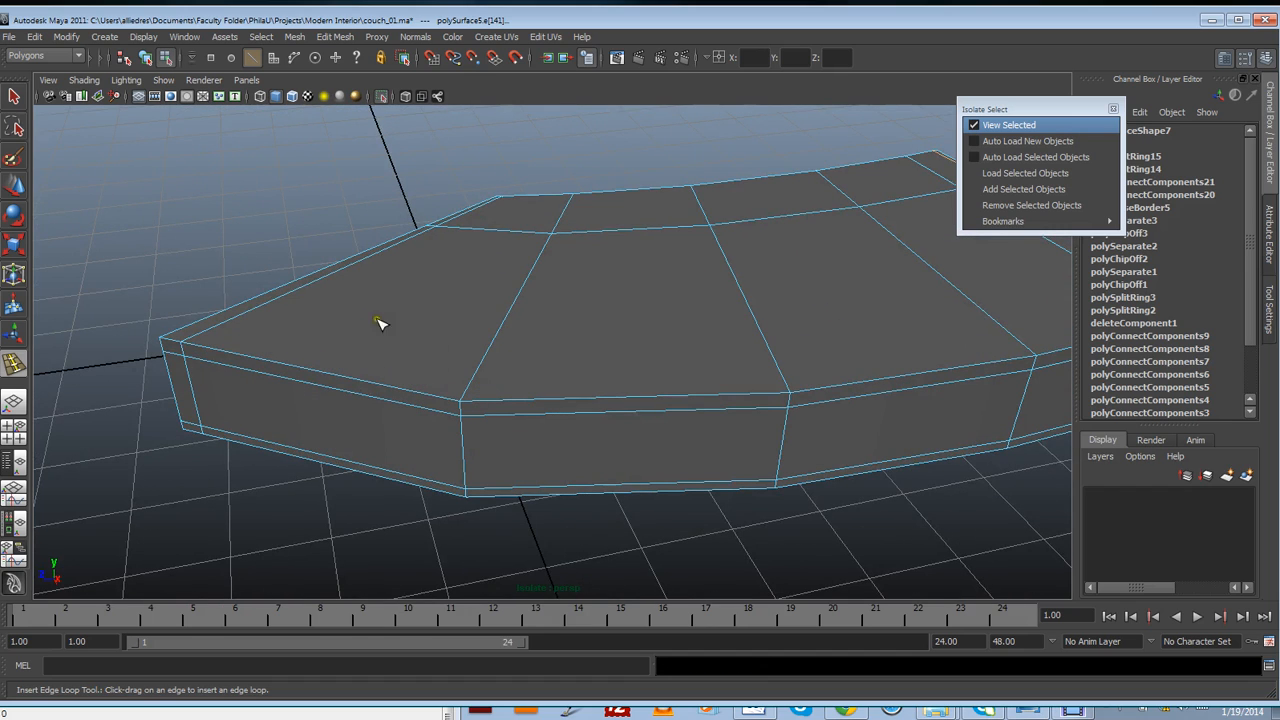
click(15, 187)
Bring the whole couch back into view, turn on the smooth preview for the end cushion section and clear the selection
click(975, 126)
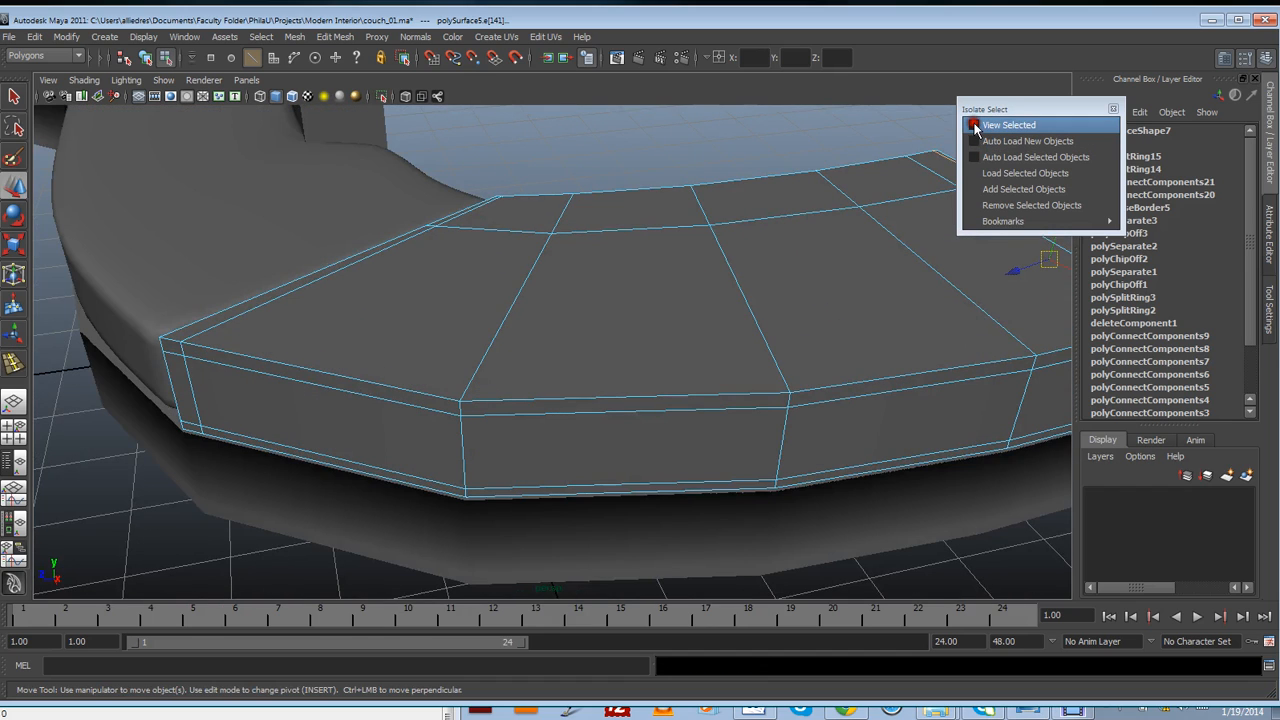
key(3)
click(645, 200)
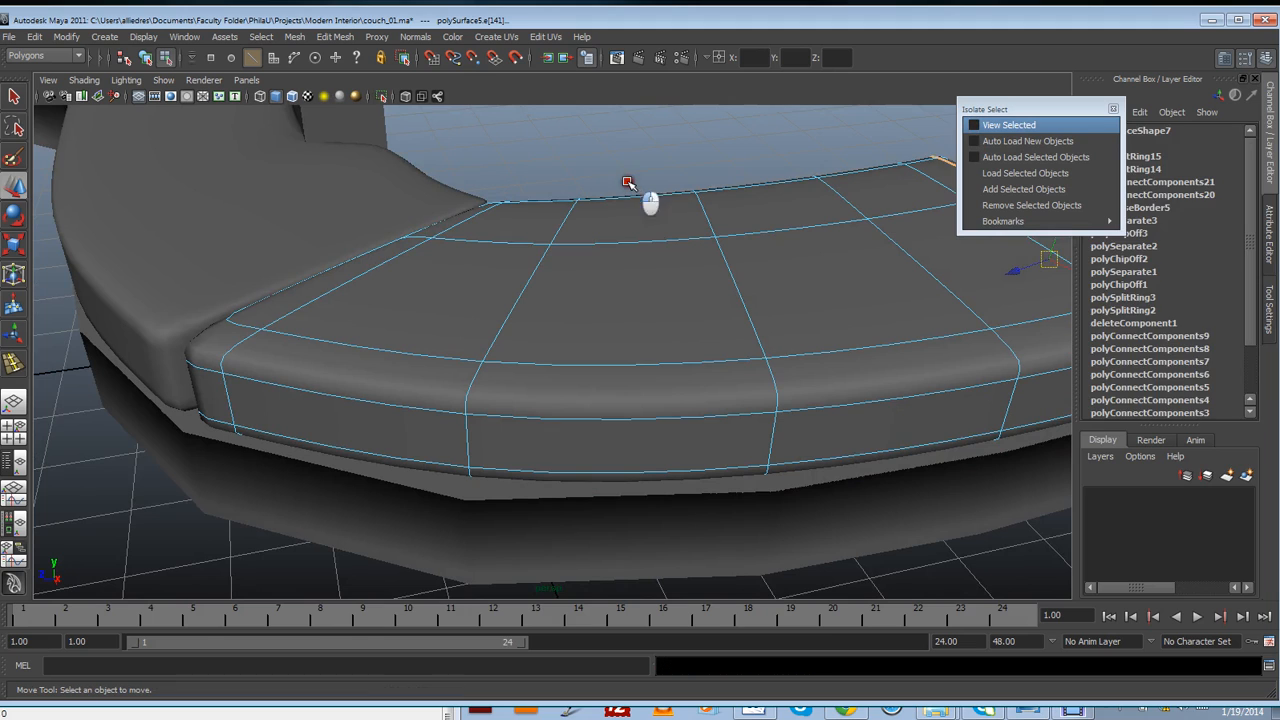
scroll(630, 190, down, 10)
scroll(628, 251, up, 5)
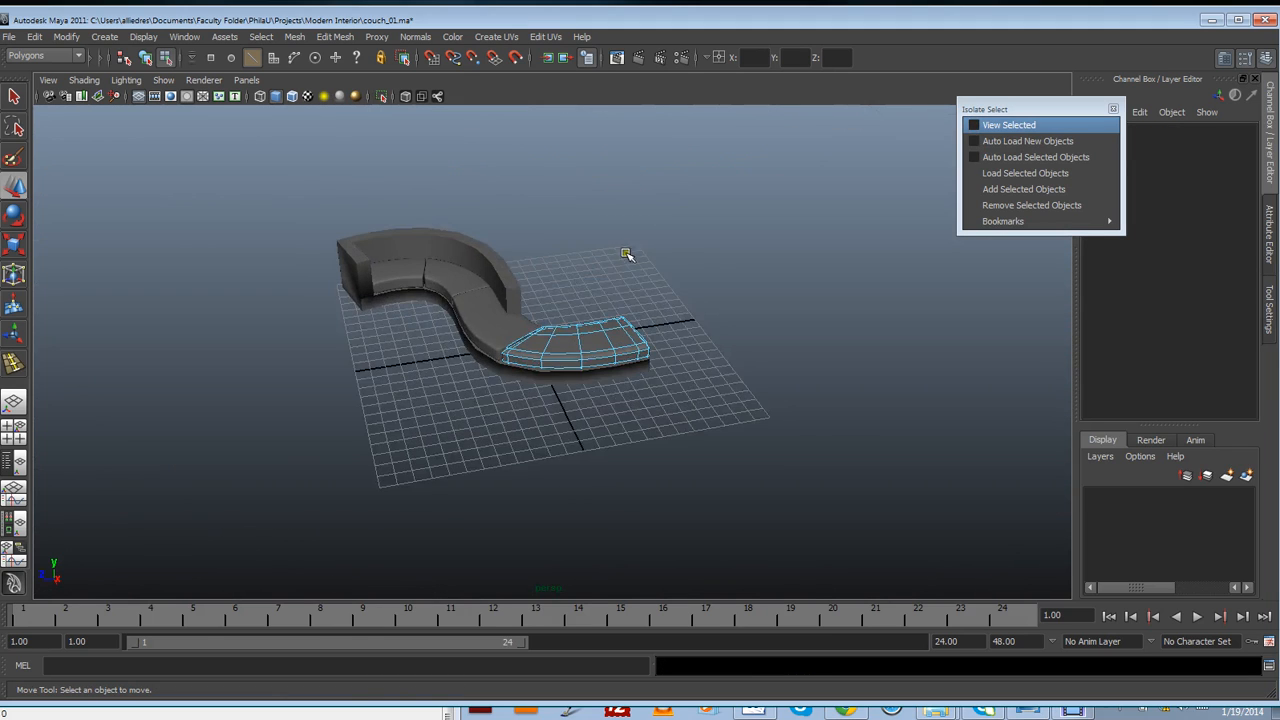
alt+drag(575, 356, 640, 354)
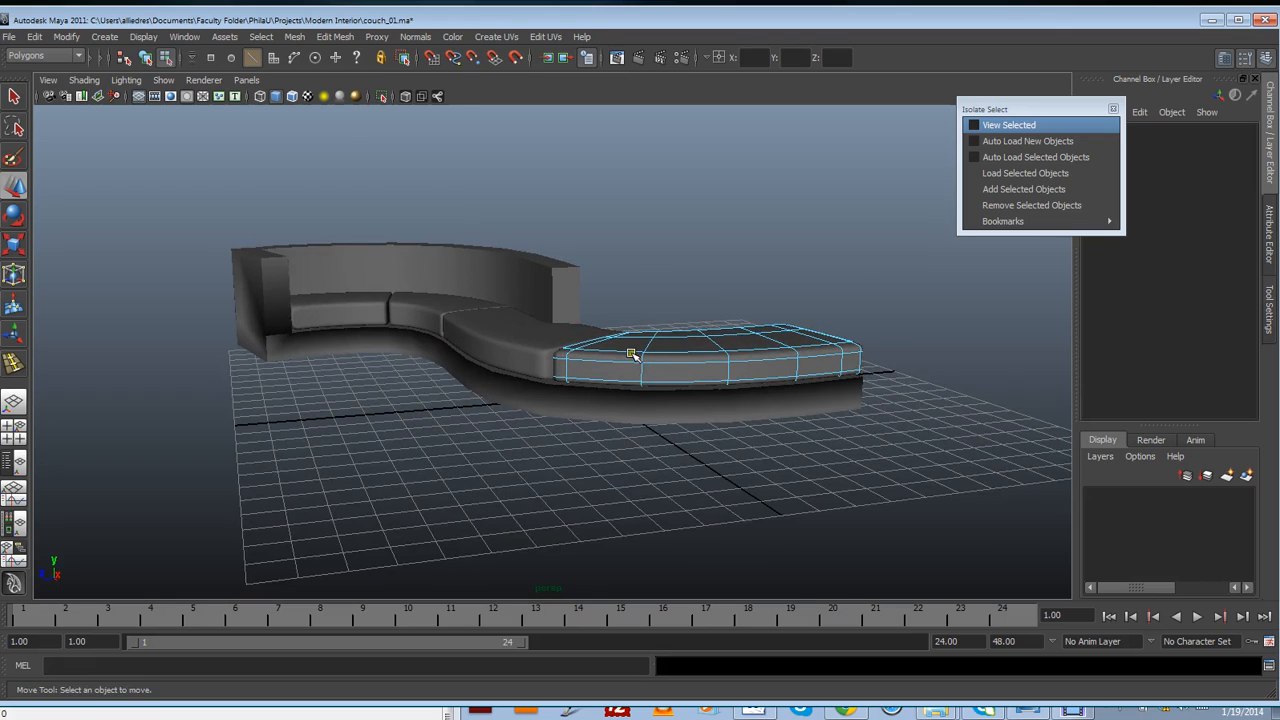
click(688, 298)
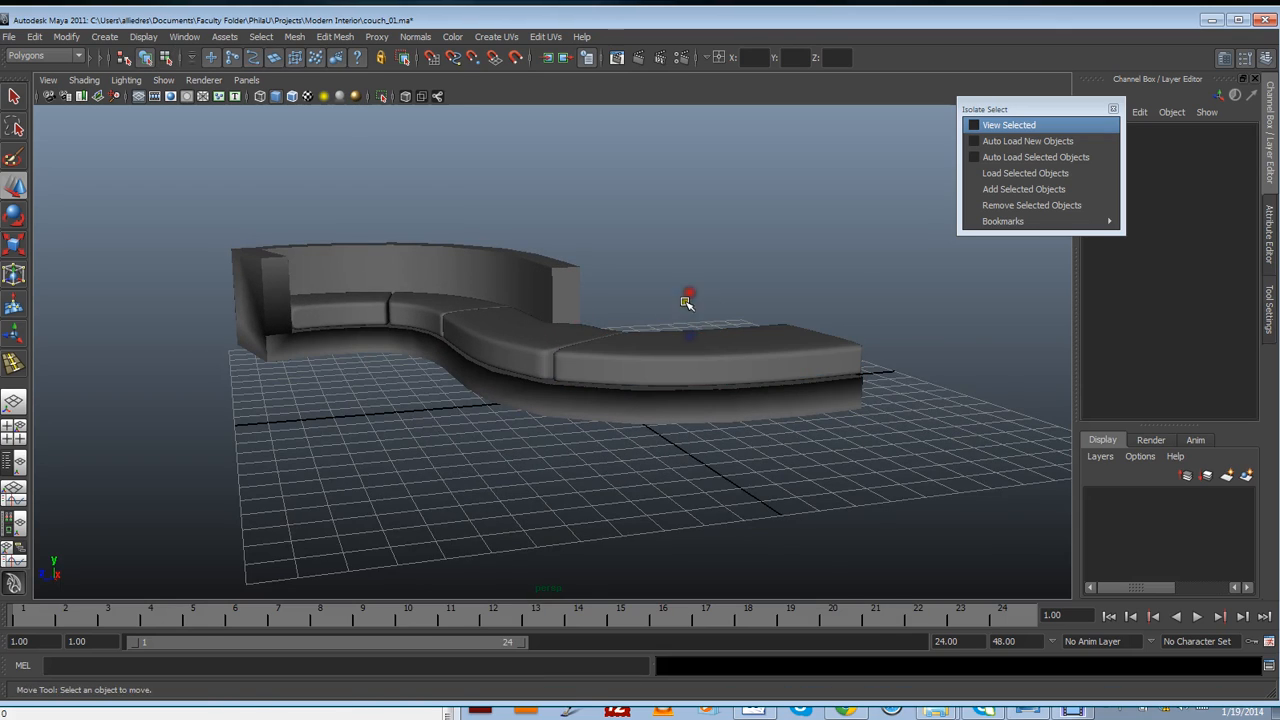
Select the couch body with the base and backrest as an object
alt+drag(688, 298, 685, 440)
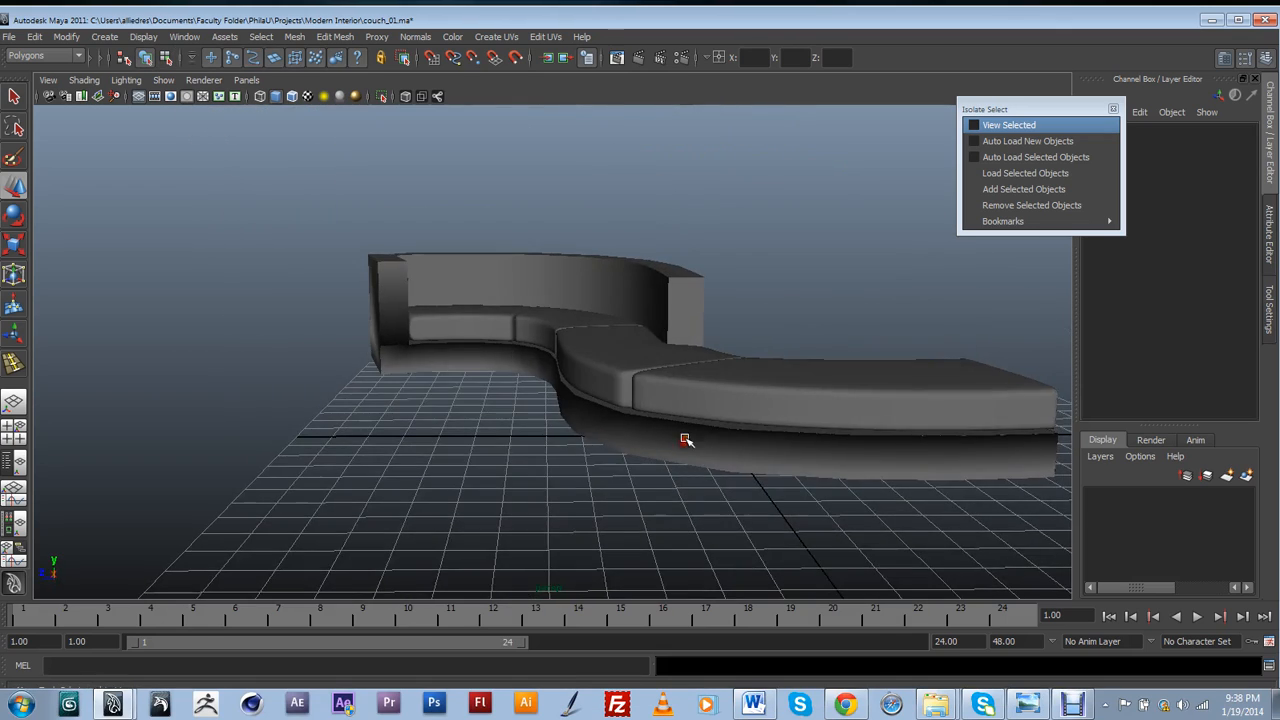
alt+drag(834, 447, 698, 446)
click(693, 456)
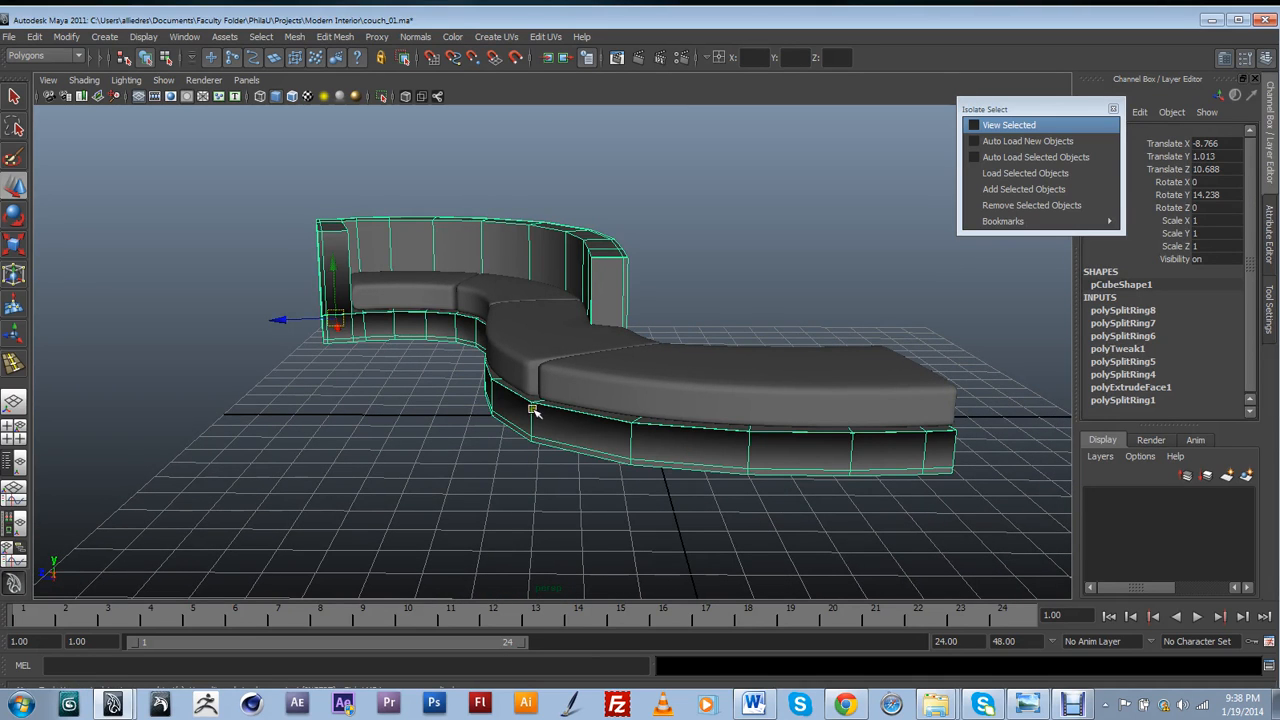